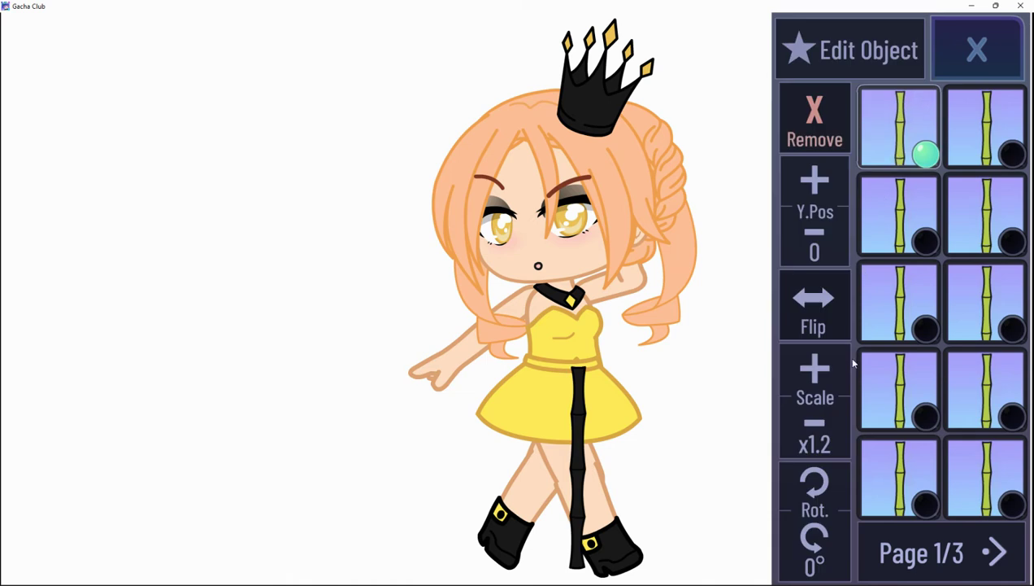
Scale the first black bamboo pole down to x0.7, start raising it and tilt it clockwise.
click(835, 442)
click(835, 442)
click(835, 441)
click(836, 442)
click(835, 442)
drag(816, 230, 817, 230)
click(797, 478)
click(797, 478)
click(797, 478)
Rotate the first pole to 50° and place it against the left side of the skirt with Y position -192.
drag(506, 459, 463, 568)
drag(810, 234, 810, 235)
click(814, 481)
click(814, 482)
drag(563, 511, 465, 568)
click(801, 250)
drag(801, 254, 801, 254)
drag(512, 488, 449, 583)
click(816, 184)
click(816, 184)
click(816, 184)
click(816, 184)
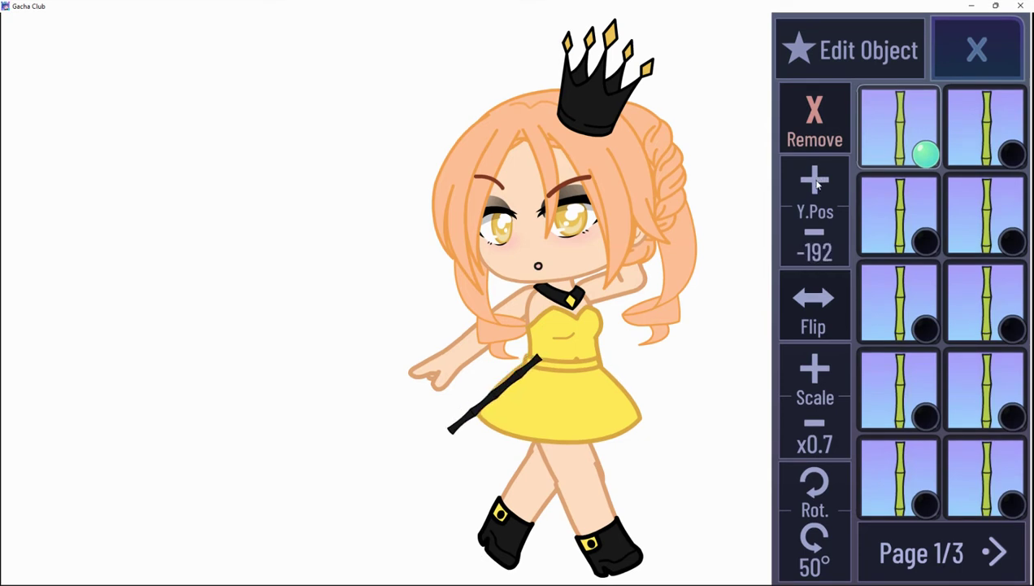
Set the first pole's scale to x0.6 and its Y position to -243, keeping the rotation at 50°.
click(826, 489)
click(815, 545)
click(818, 446)
drag(835, 241, 826, 231)
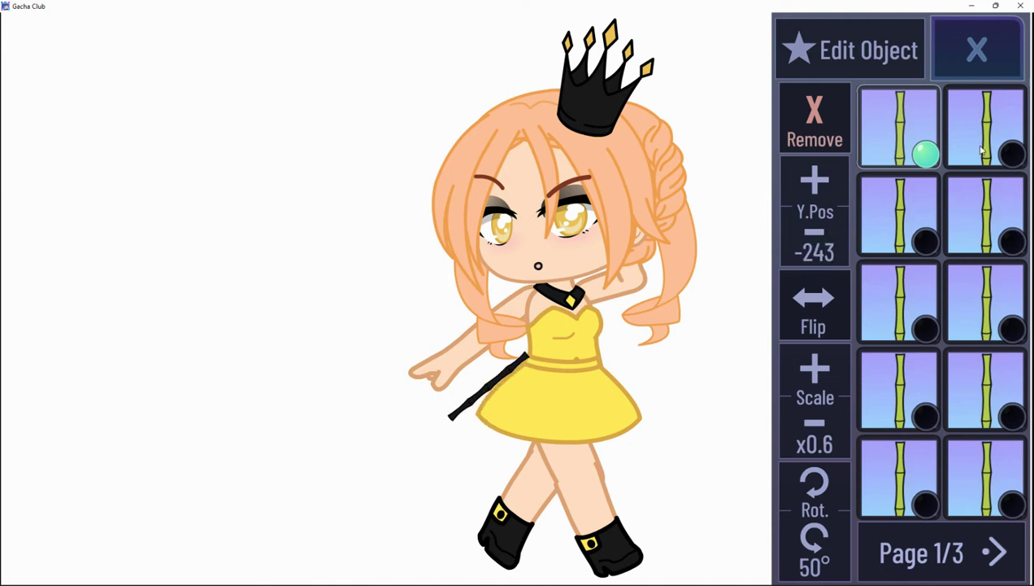
Add a second black bamboo pole, flip it and rotate it to 50°.
click(988, 106)
click(920, 95)
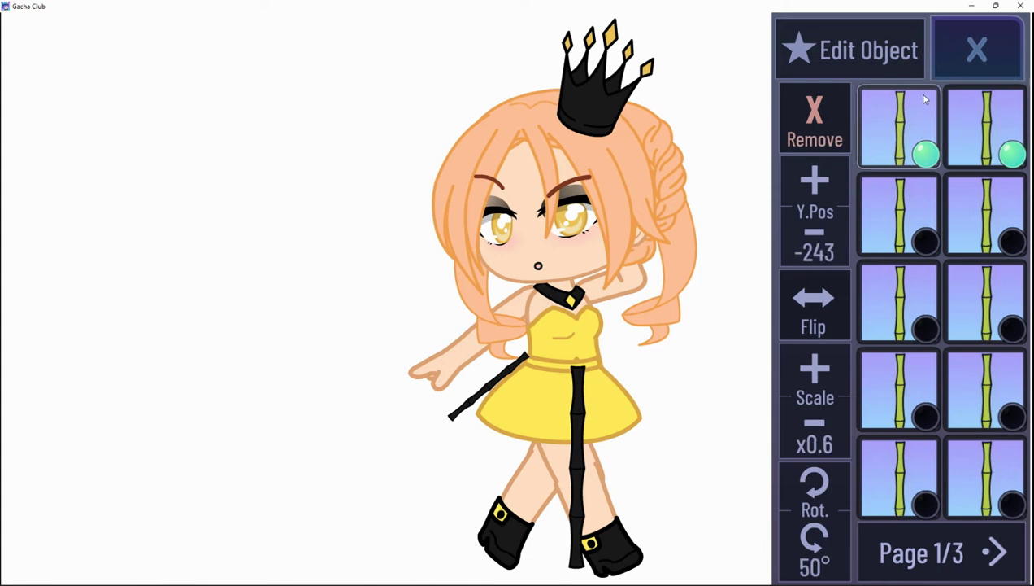
click(1015, 118)
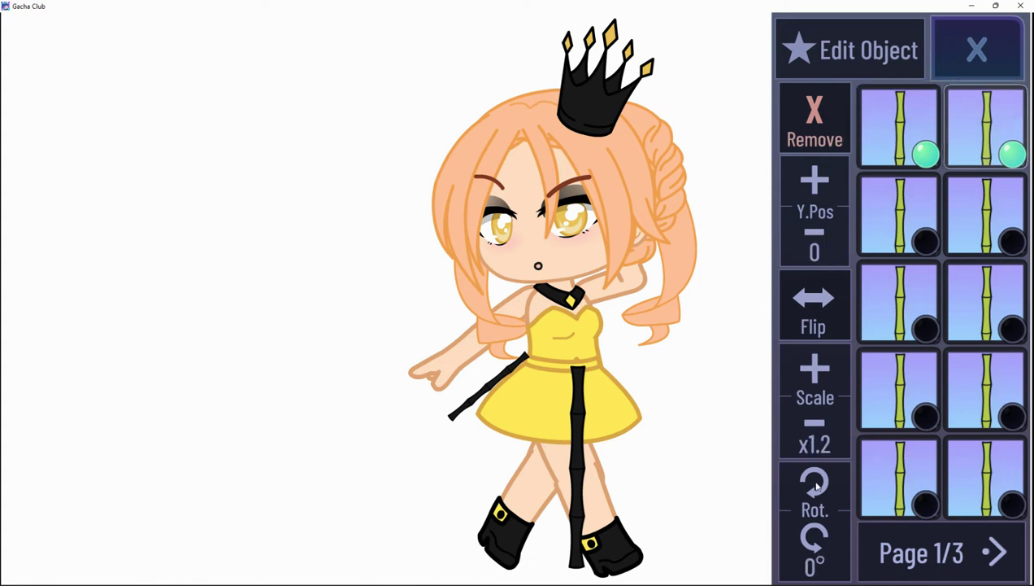
click(830, 307)
drag(813, 465, 813, 466)
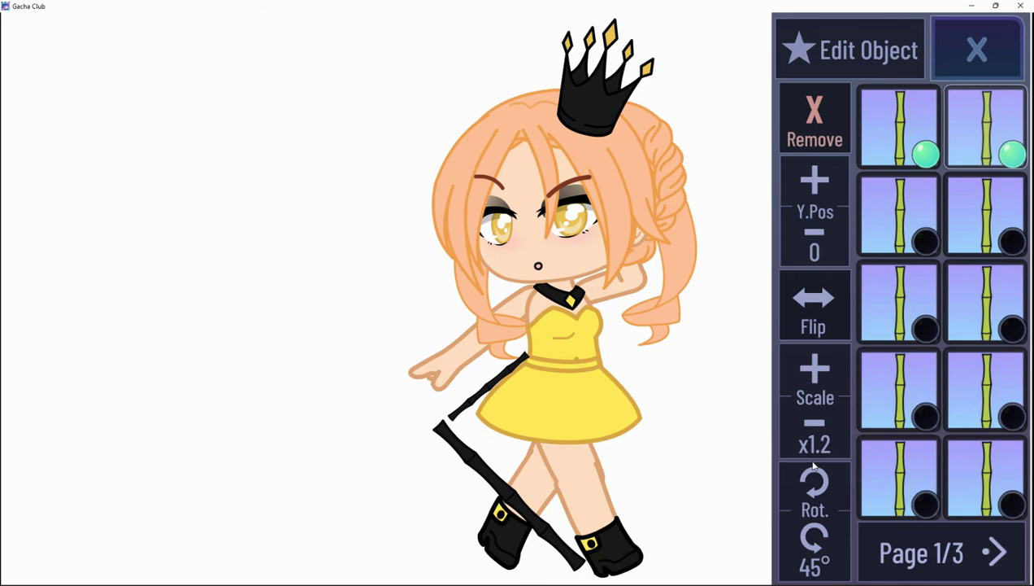
click(814, 465)
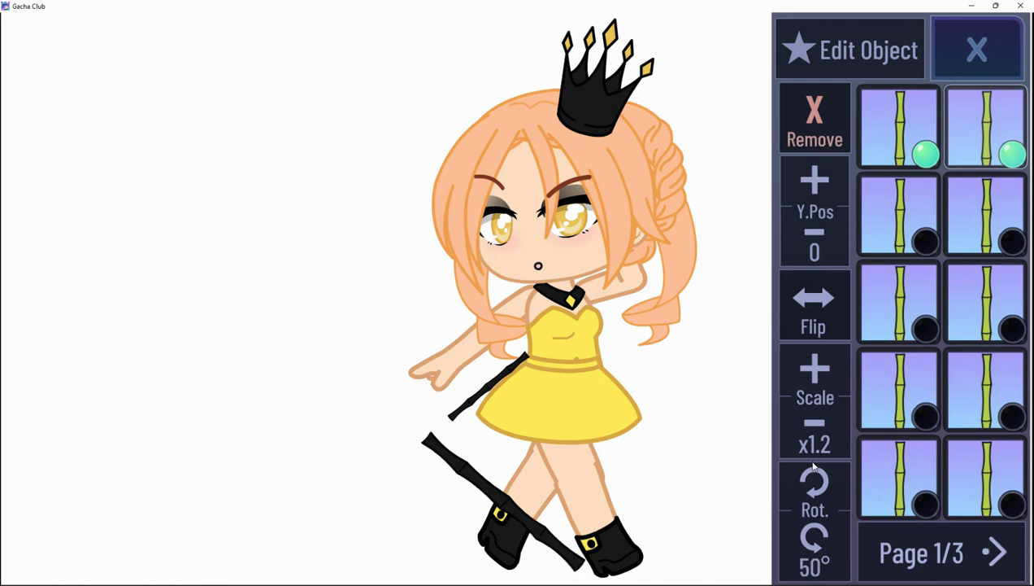
Scale the second pole to x0.6 and move it over the character's right-hand boot in the picture.
click(930, 150)
click(990, 138)
click(812, 419)
click(812, 419)
click(813, 420)
click(816, 420)
drag(605, 553, 677, 571)
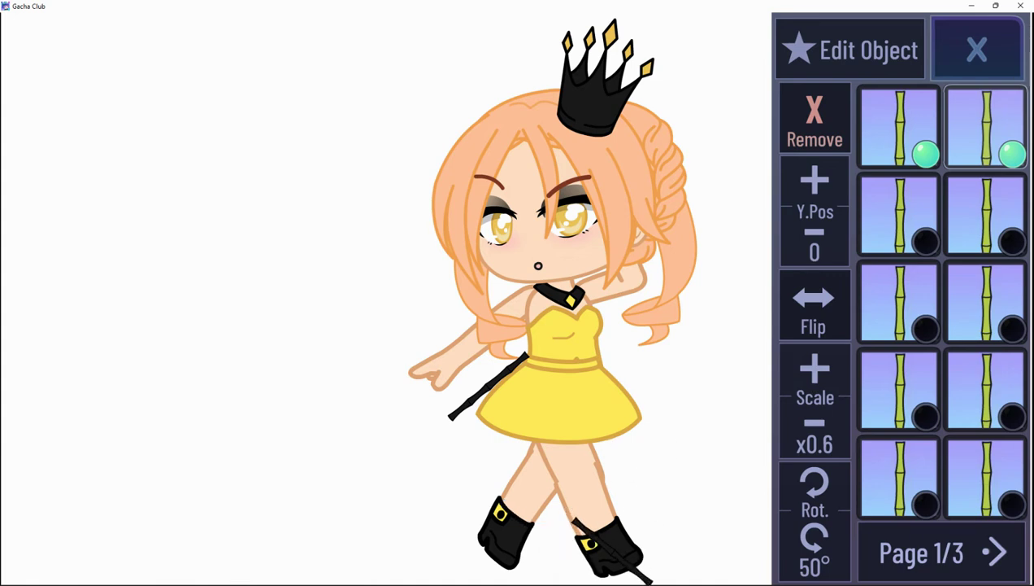
Raise the second pole to Y position -237 so it starts at the right side of the waist.
click(813, 248)
click(814, 248)
click(813, 252)
click(813, 250)
click(812, 250)
click(809, 249)
click(806, 248)
click(806, 249)
click(806, 248)
click(806, 248)
click(806, 248)
click(806, 248)
click(806, 248)
click(806, 248)
click(806, 248)
click(806, 248)
click(806, 248)
click(806, 248)
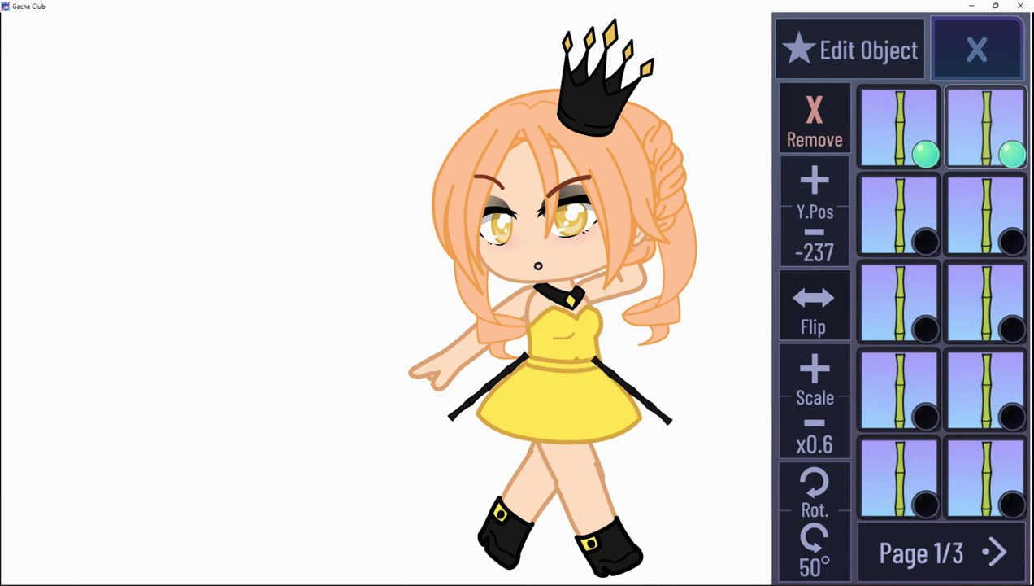
Adjust the second pole to 45° rotation and Y position -222, and realign it with the right side of the waist.
click(808, 487)
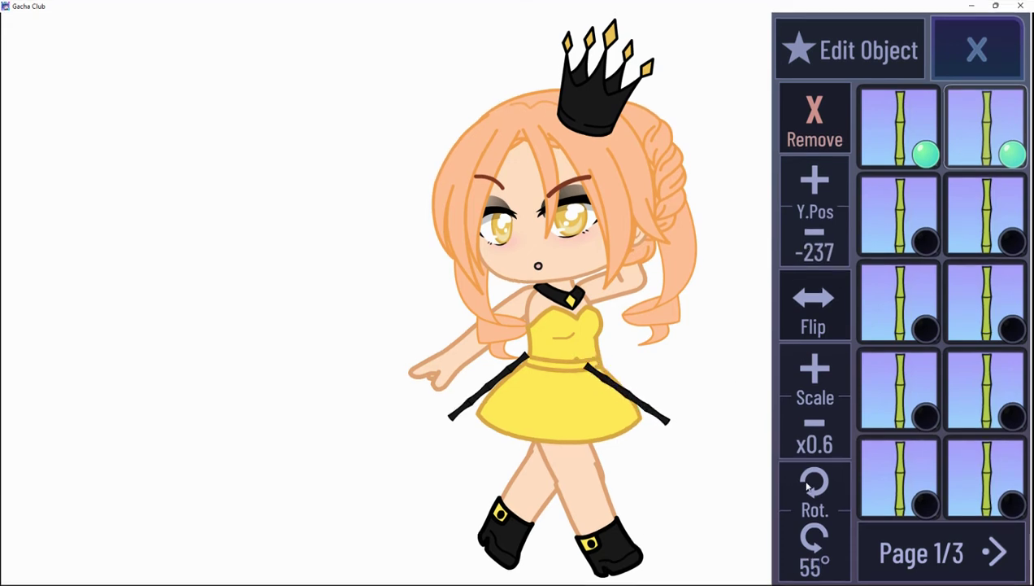
click(815, 536)
click(815, 537)
click(815, 537)
mouse_move(657, 554)
mouse_down()
mouse_move(623, 511)
mouse_move(650, 558)
mouse_up()
drag(820, 195, 820, 194)
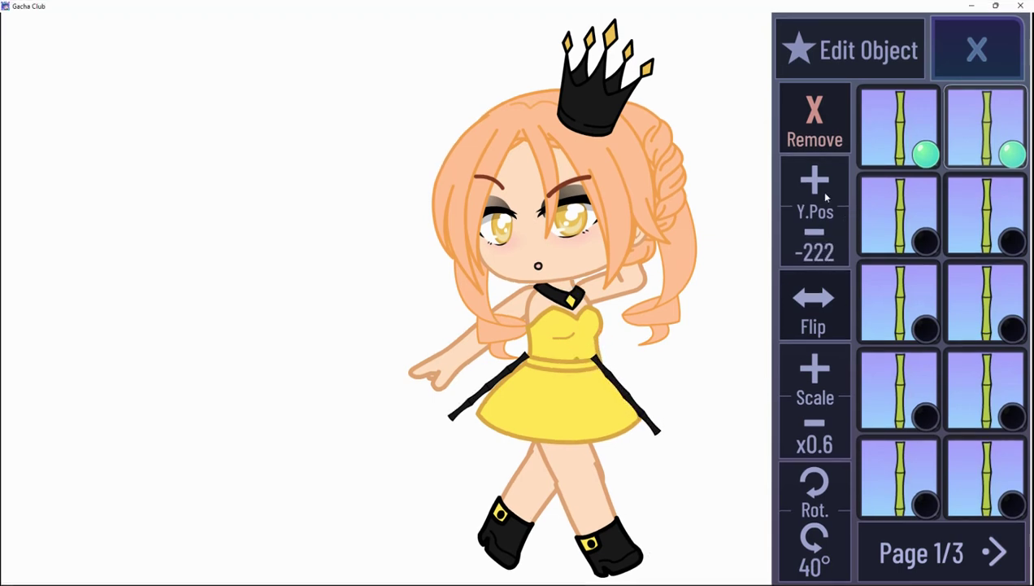
click(811, 486)
drag(643, 527, 668, 582)
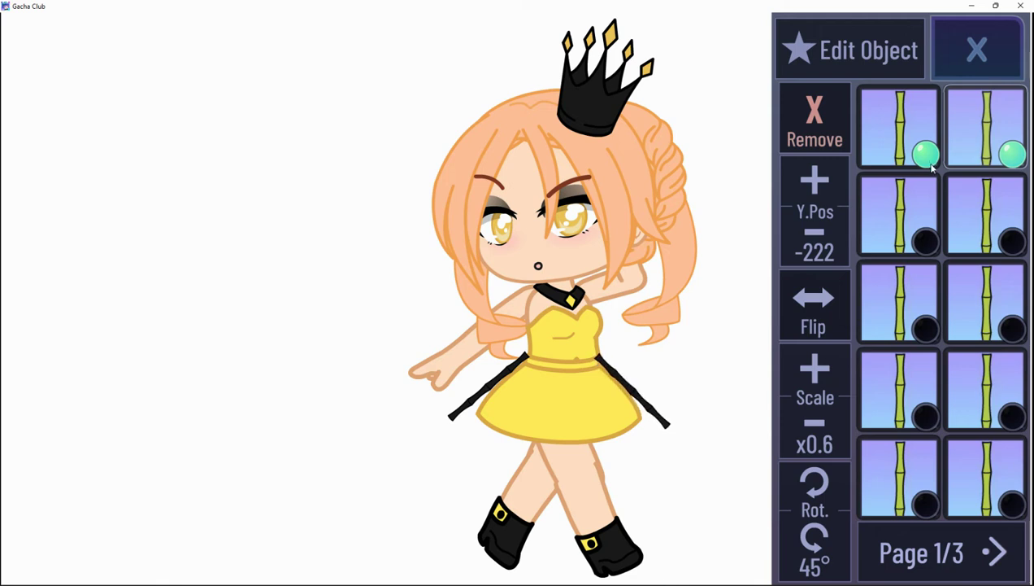
Add a third pole at scale x0.6 and Y position -75, hanging vertically from the left pole's outer end.
click(901, 235)
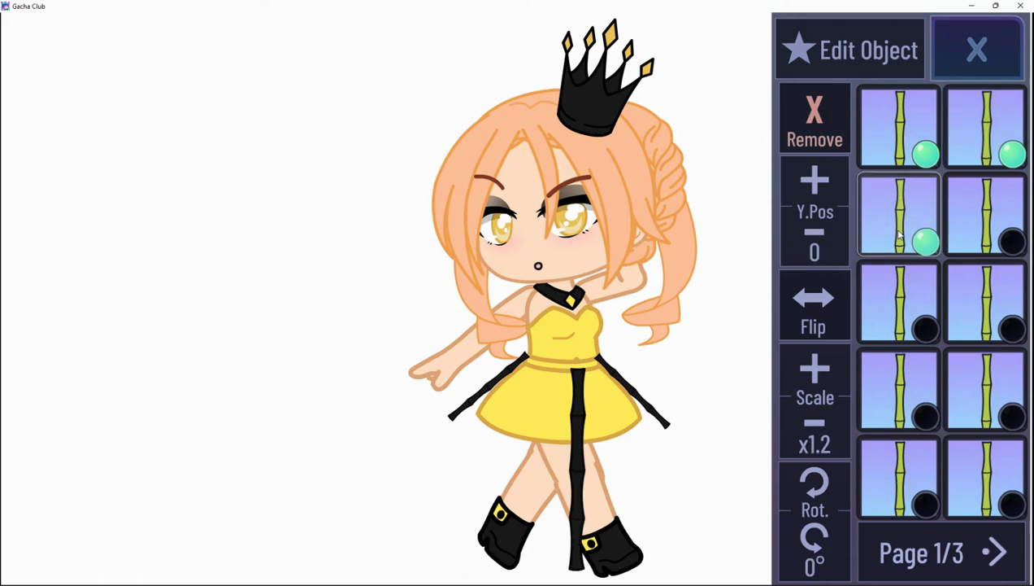
click(805, 437)
click(806, 437)
drag(563, 522, 452, 519)
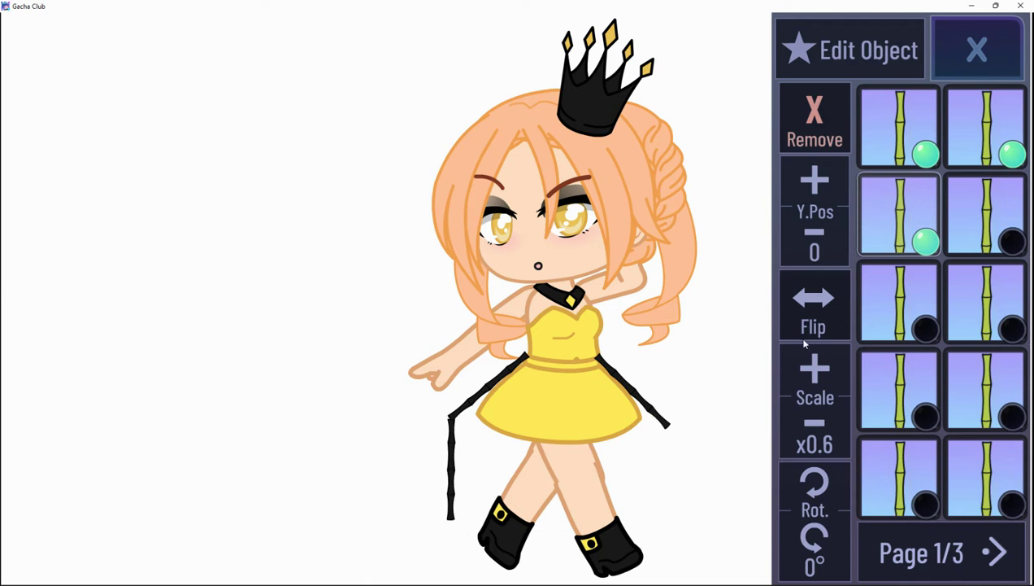
drag(808, 223, 808, 223)
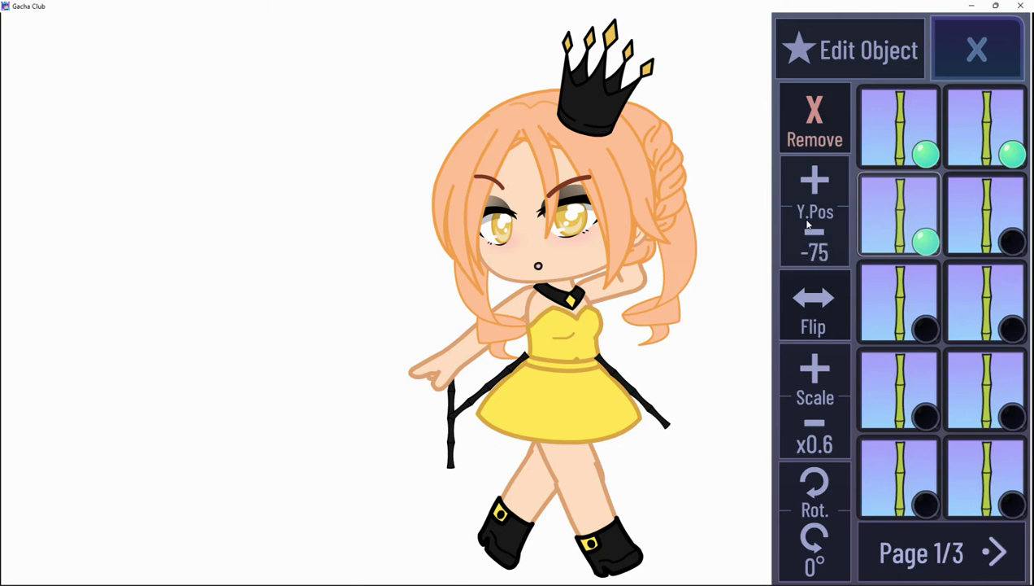
drag(452, 521, 452, 569)
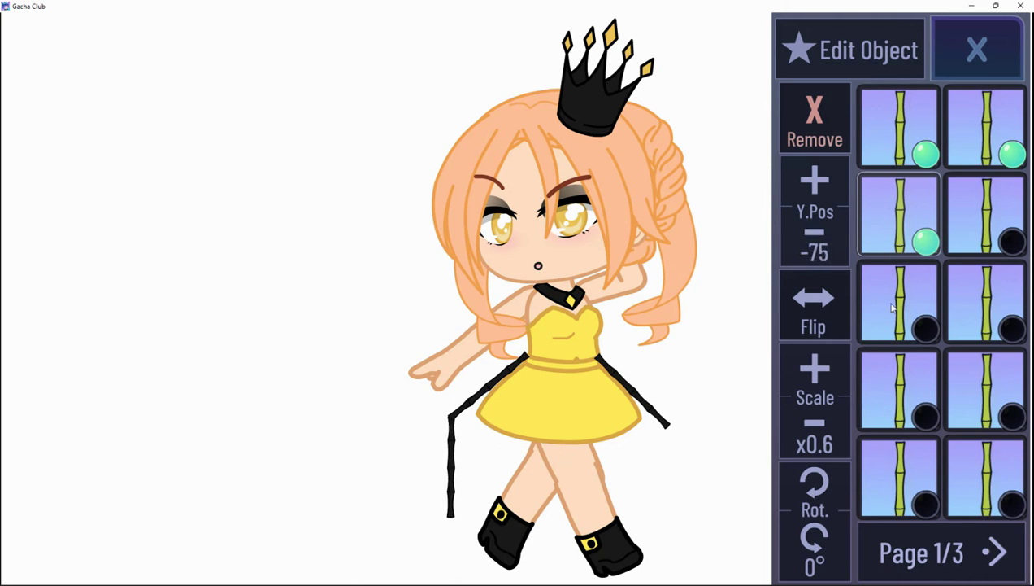
Add a fourth pole at scale x0.6 and Y position -75, hanging vertically from the right pole's outer end.
click(966, 211)
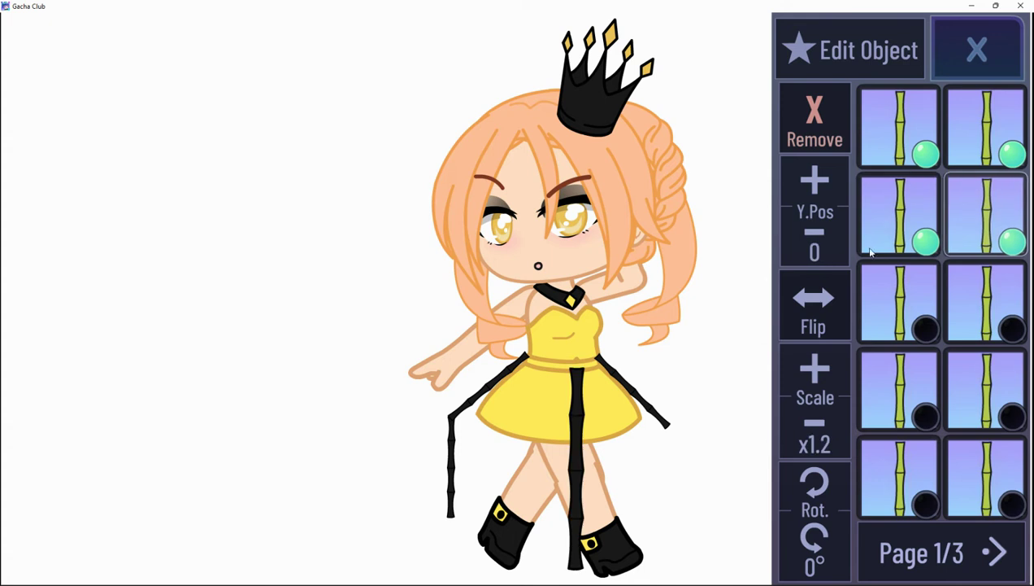
click(882, 220)
click(988, 222)
drag(814, 423, 815, 422)
drag(831, 248, 831, 248)
drag(576, 488, 666, 578)
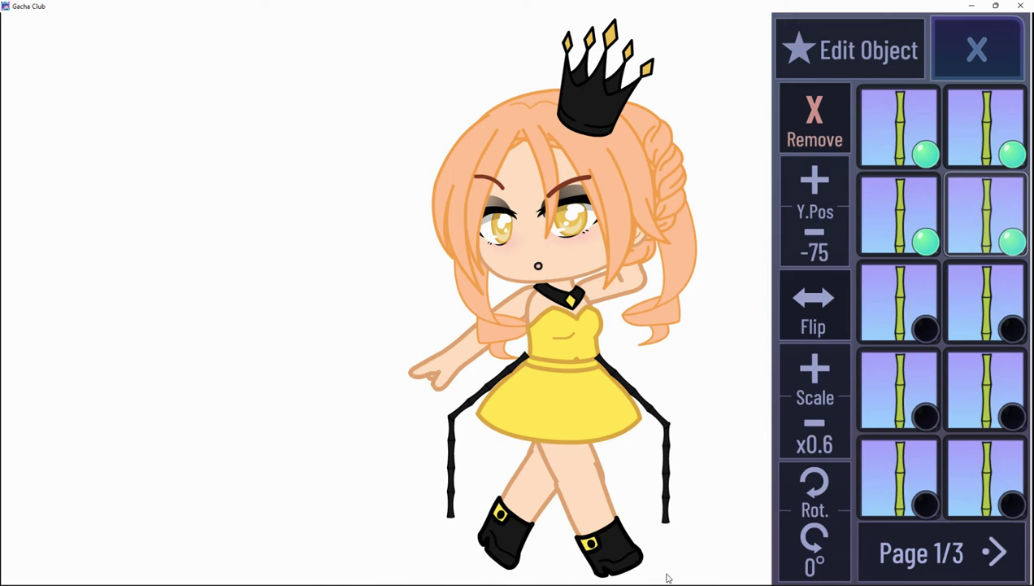
Add a fifth bamboo pole and scale it down to x0.6.
click(915, 292)
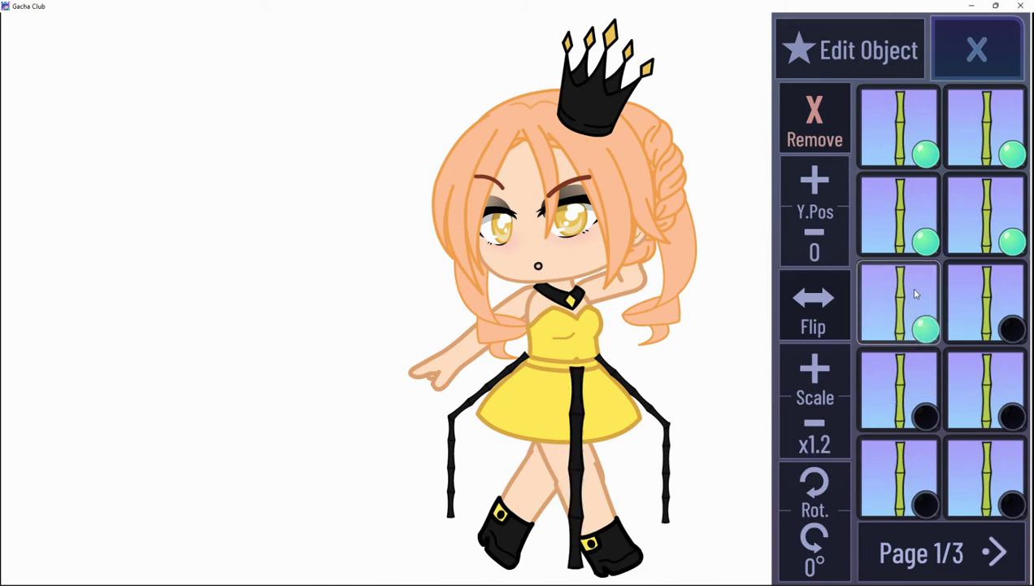
click(804, 436)
click(804, 436)
click(804, 436)
click(804, 437)
click(804, 437)
click(803, 436)
Set the fifth pole to Y position -168 and 15° rotation, and place it on the left half of the skirt front.
drag(829, 254, 828, 252)
drag(513, 516, 556, 578)
click(809, 485)
click(808, 485)
click(808, 484)
drag(556, 564, 527, 576)
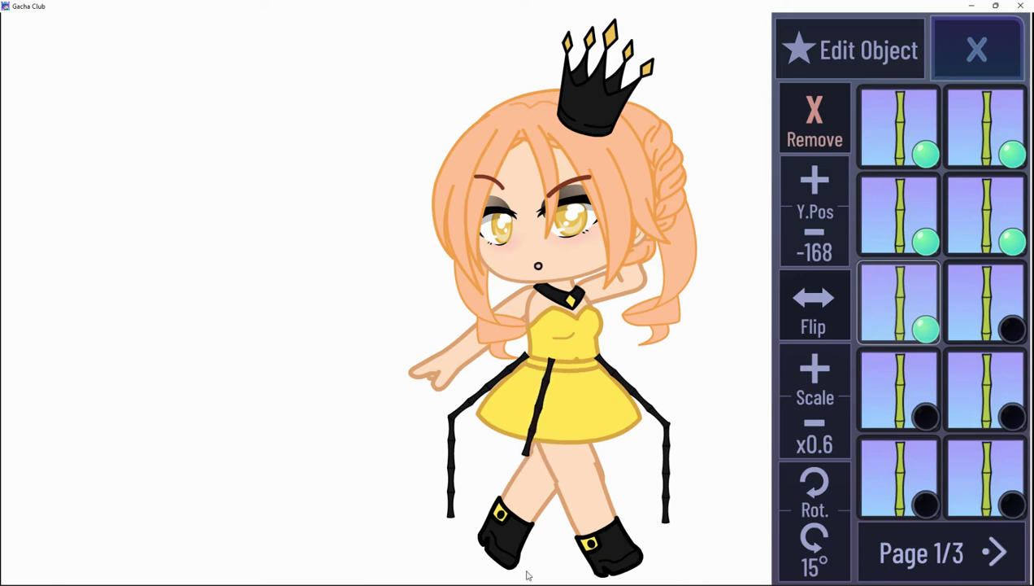
Add a sixth bamboo pole and rotate it to 345°.
click(974, 282)
click(813, 536)
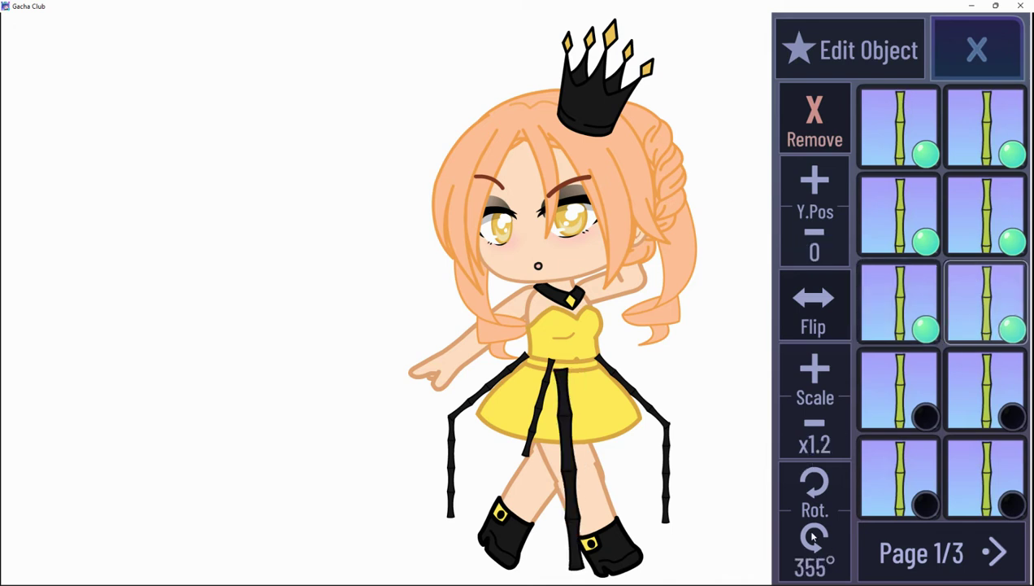
click(813, 537)
click(814, 537)
Scale the sixth pole to x0.6 and place it on the right half of the skirt front at Y position -180.
click(823, 418)
click(823, 418)
click(823, 418)
click(823, 418)
click(823, 418)
click(823, 418)
drag(813, 234, 813, 233)
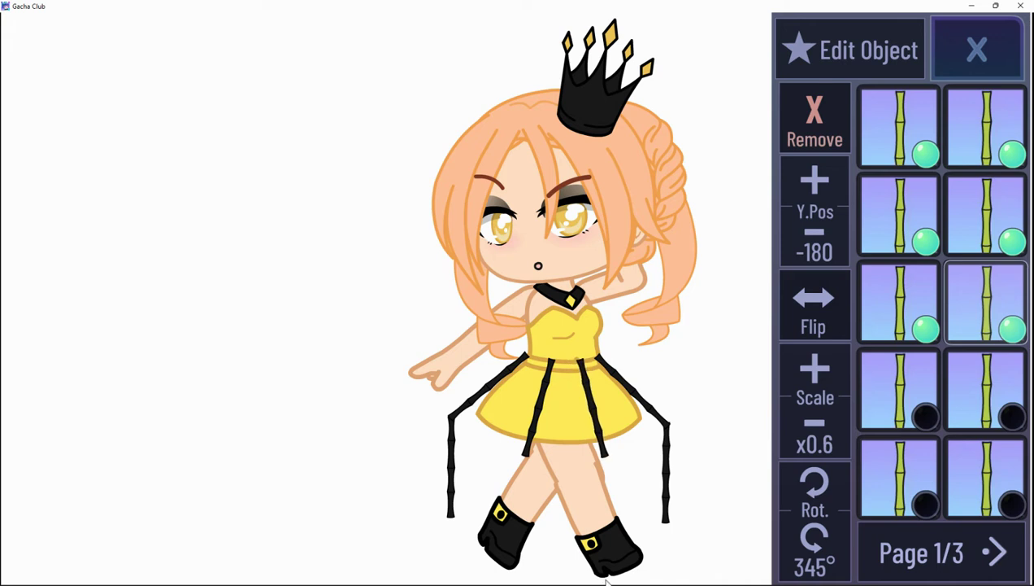
Add a seventh pole, scale it to x0.6 and move it in line with the left inner pole's lower end.
click(889, 422)
click(803, 449)
click(803, 449)
click(803, 449)
click(803, 449)
click(803, 449)
click(805, 453)
drag(579, 541, 527, 575)
Raise the seventh pole to Y position -54 and align it horizontally under the left inner pole.
drag(817, 234, 817, 234)
click(818, 231)
click(817, 231)
click(817, 231)
click(817, 231)
click(817, 231)
click(824, 192)
drag(819, 189, 819, 190)
mouse_move(527, 566)
mouse_down()
mouse_move(515, 557)
mouse_move(527, 577)
mouse_up()
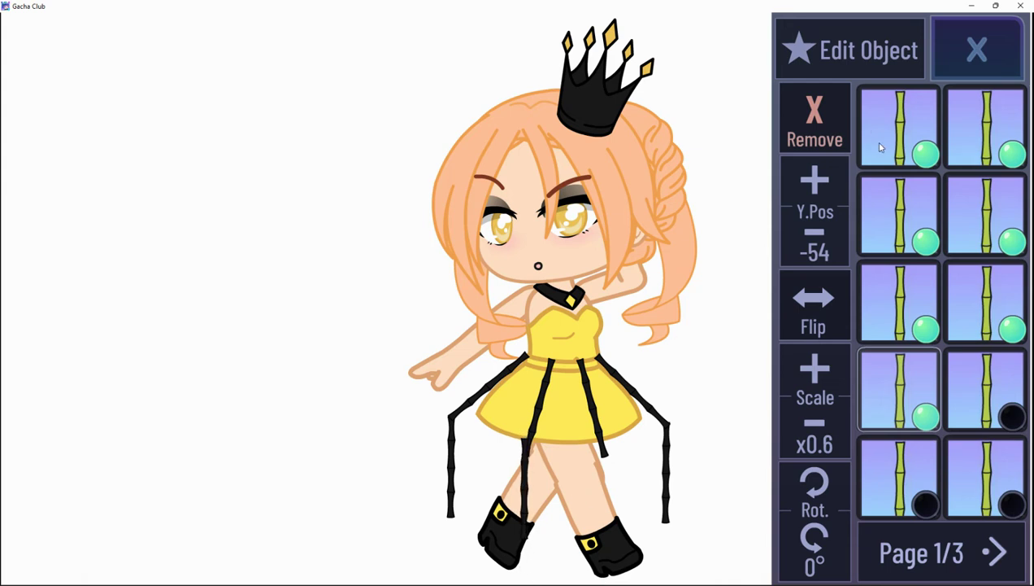
Fine-tune the seventh pole's height to Y position -33 so it joins the left inner pole's lower end.
click(815, 233)
click(813, 193)
click(813, 194)
click(813, 194)
click(816, 237)
click(815, 241)
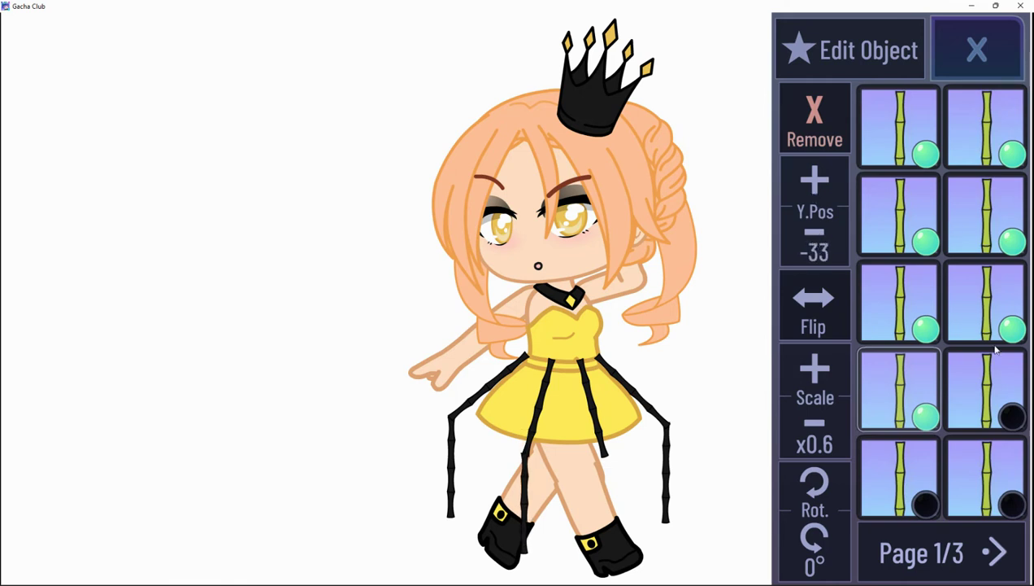
Add an eighth pole at scale x0.6 and Y position -30, hanging vertically from the right inner pole's lower end.
click(986, 389)
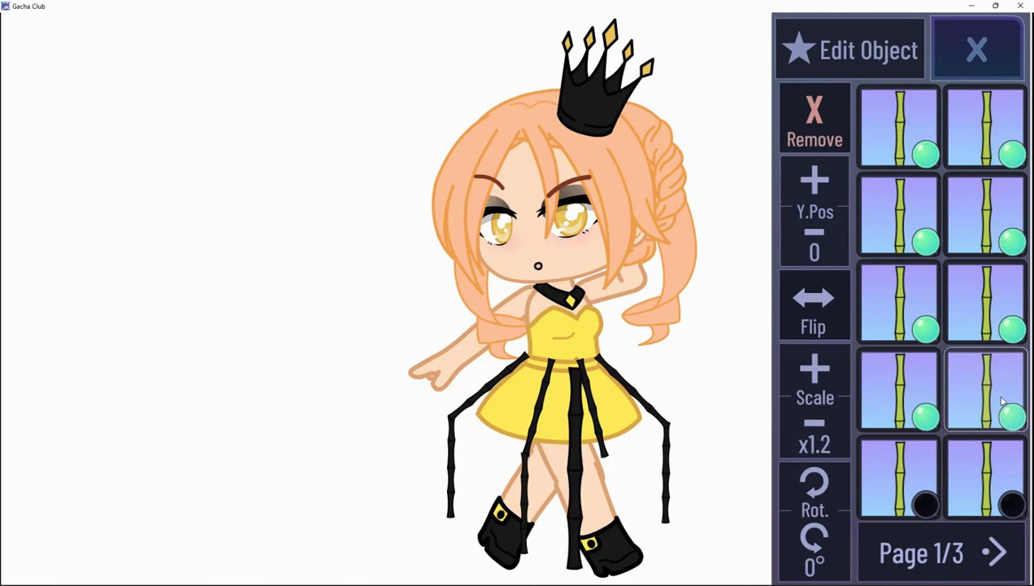
click(835, 427)
click(911, 371)
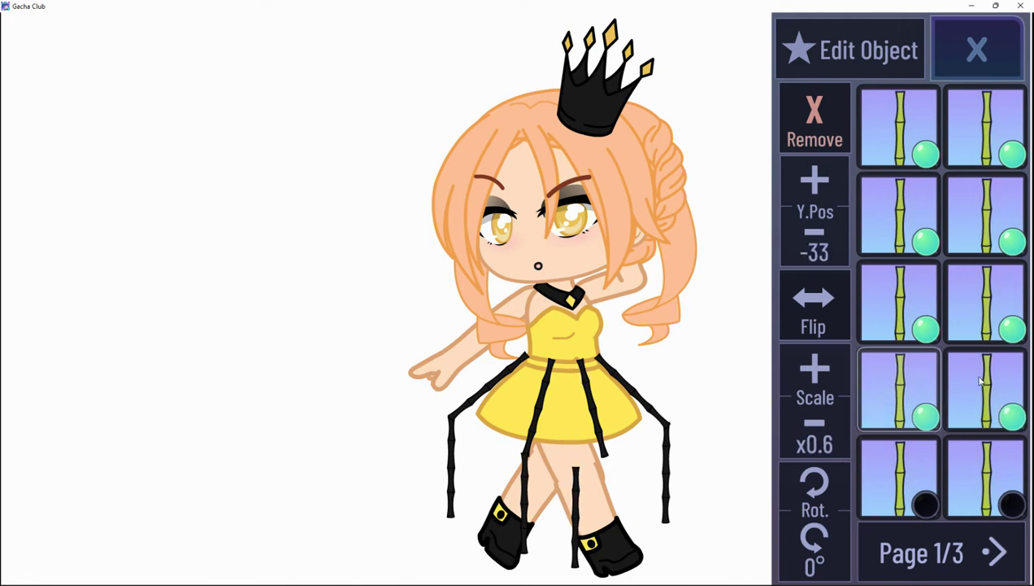
click(980, 379)
drag(813, 255, 814, 254)
drag(801, 192, 801, 192)
drag(617, 525, 601, 574)
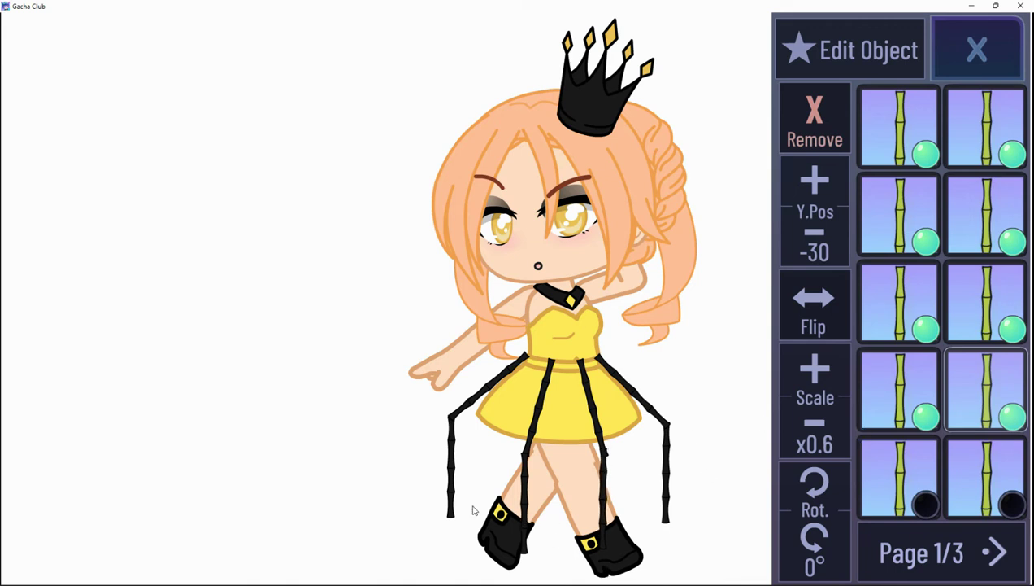
Nudge the upper left outer pole slightly inward and the upper left inner pole slightly outward along the waist.
click(909, 143)
drag(443, 530, 458, 583)
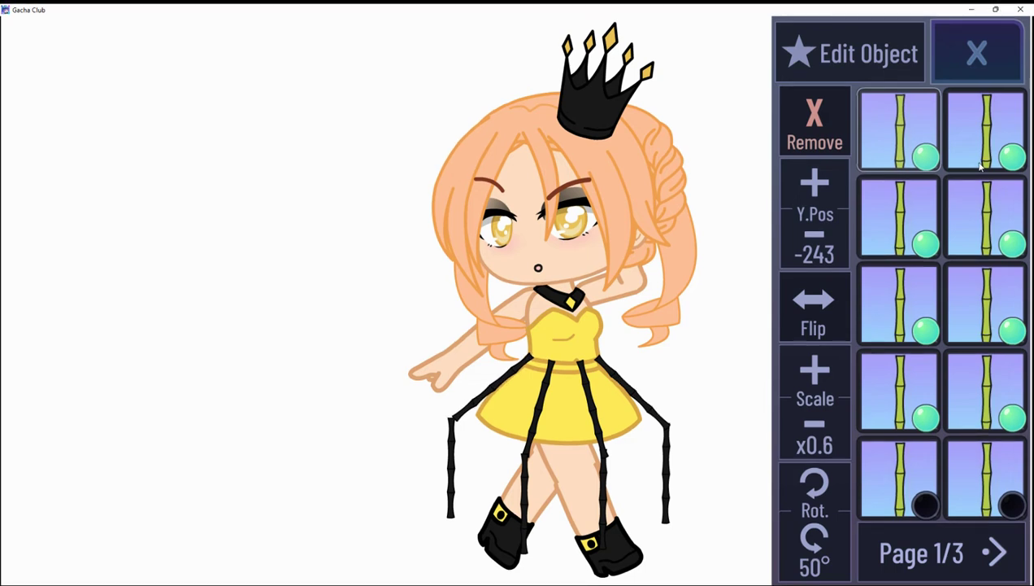
click(982, 147)
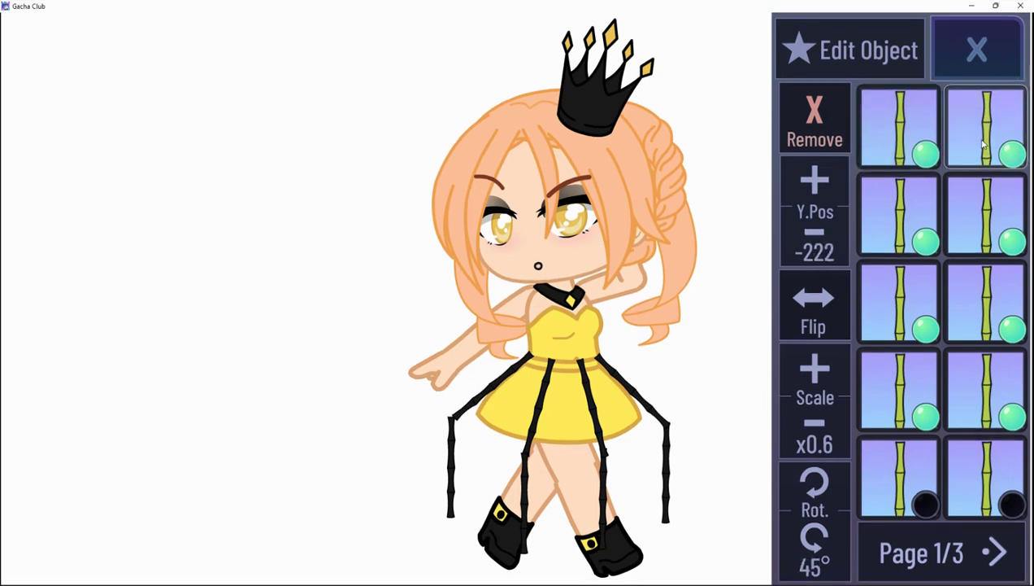
click(911, 291)
drag(460, 525, 526, 575)
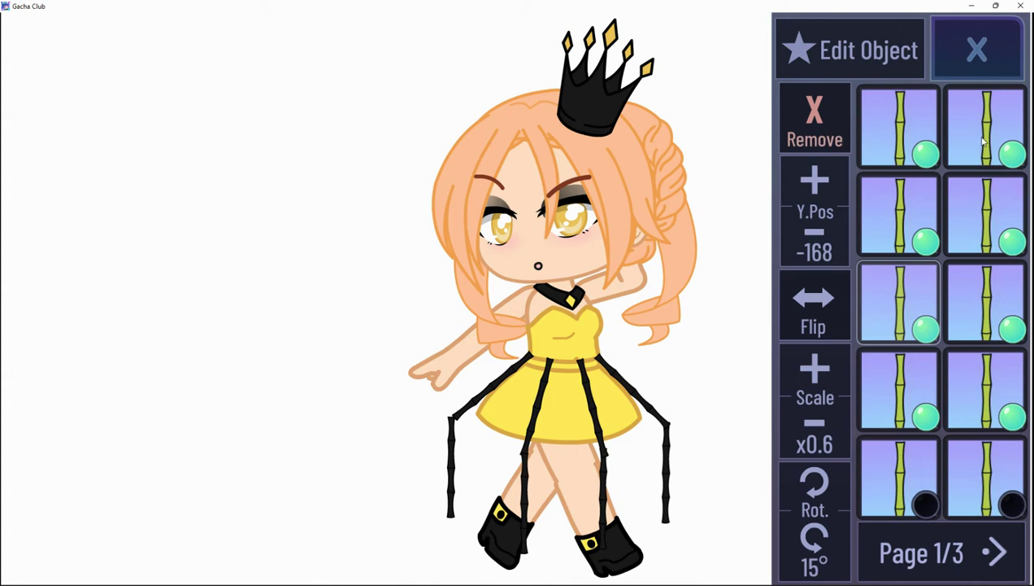
Realign the two outer vertical poles with the ends of the upper outer poles.
click(892, 219)
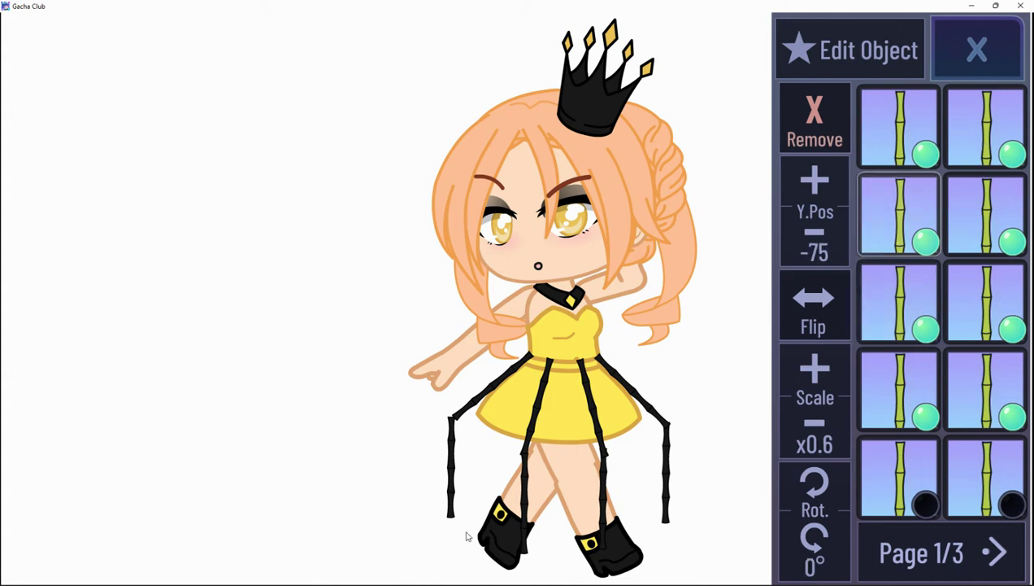
drag(434, 533, 456, 571)
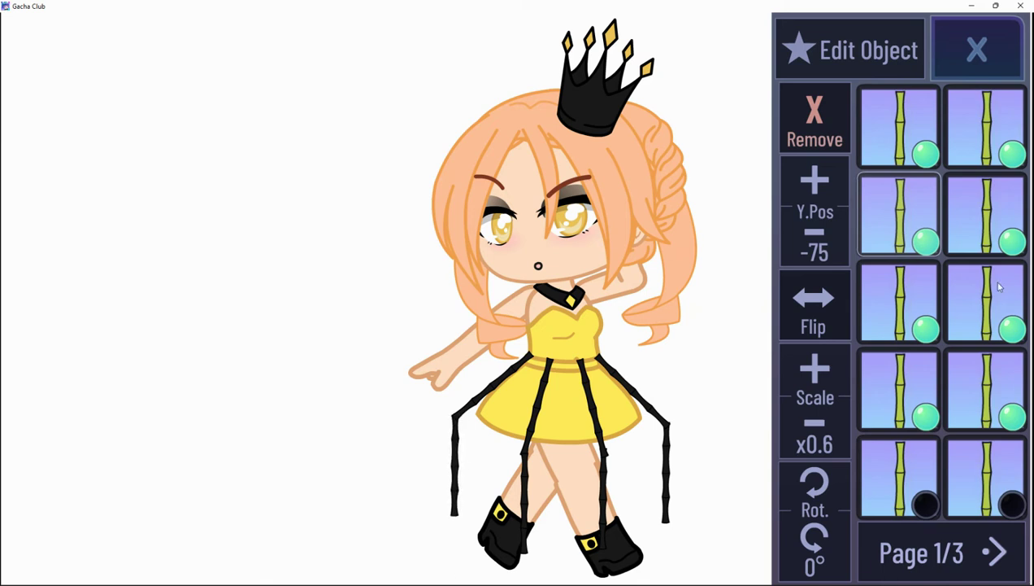
click(988, 232)
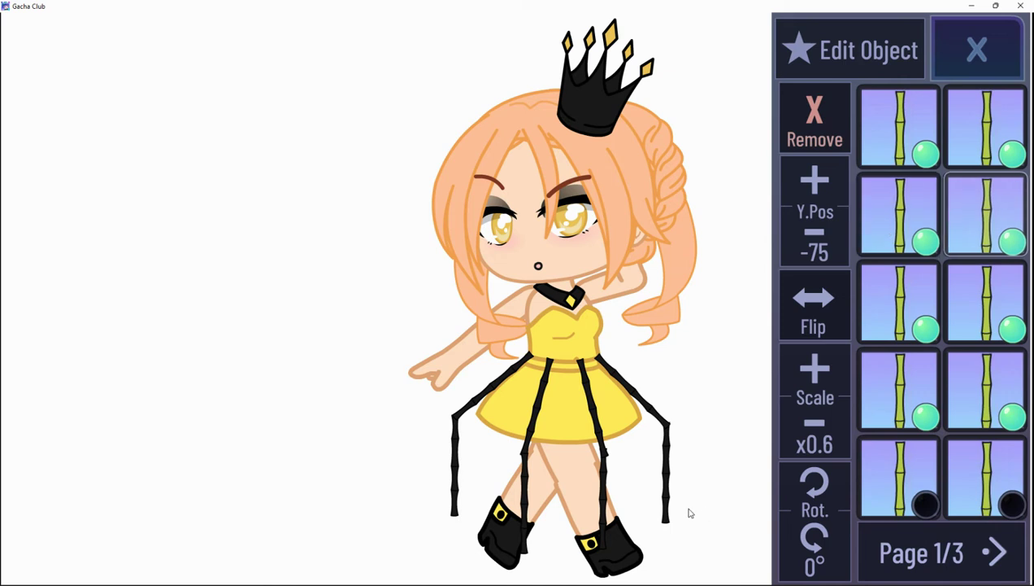
drag(689, 513, 667, 577)
Add a ninth bamboo pole and scale it down to x0.6.
click(892, 498)
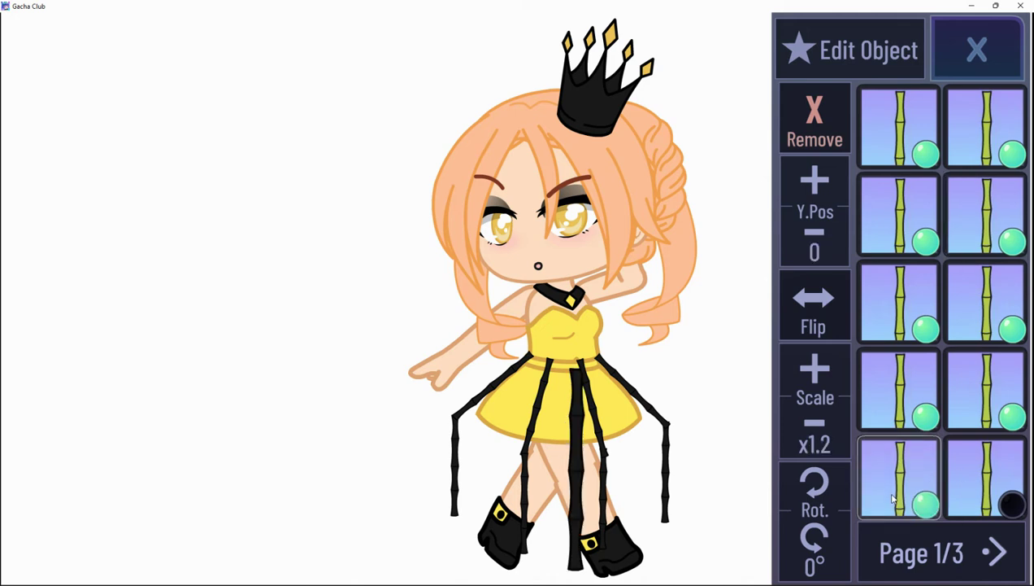
click(815, 448)
click(815, 447)
click(815, 448)
click(815, 447)
click(815, 447)
click(817, 447)
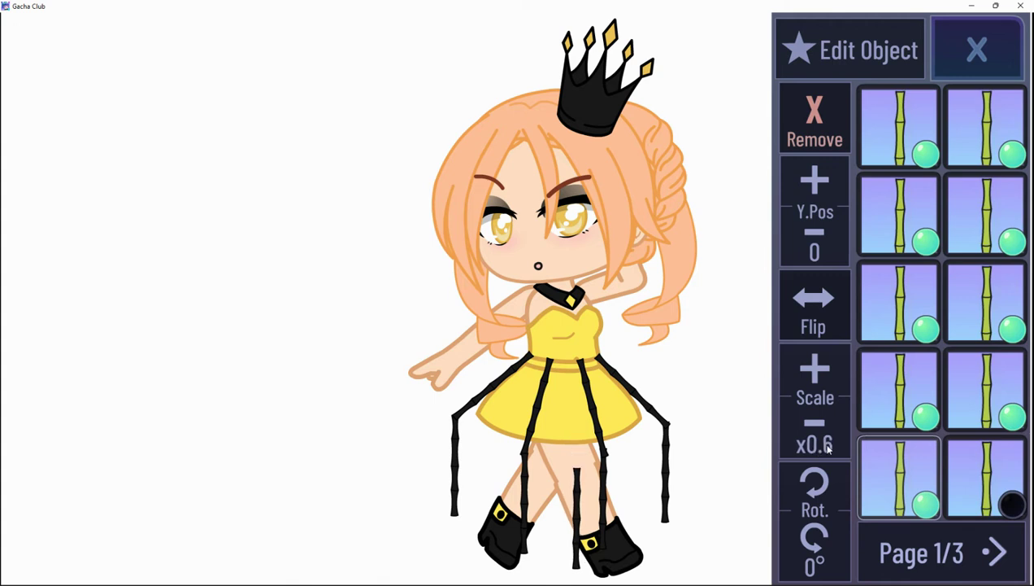
Raise the ninth pole to Y position -117.
click(807, 226)
click(806, 225)
click(807, 225)
click(806, 225)
click(807, 226)
click(806, 225)
click(806, 225)
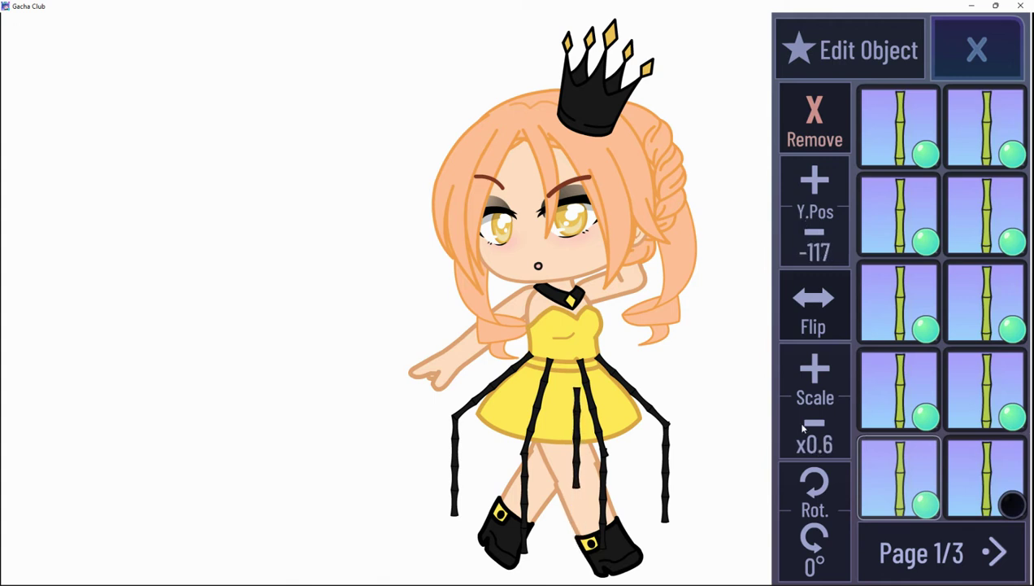
Rotate the ninth bamboo pole to 295° so it slopes across the character's legs.
click(816, 484)
click(816, 484)
click(828, 541)
click(827, 541)
click(827, 541)
click(827, 540)
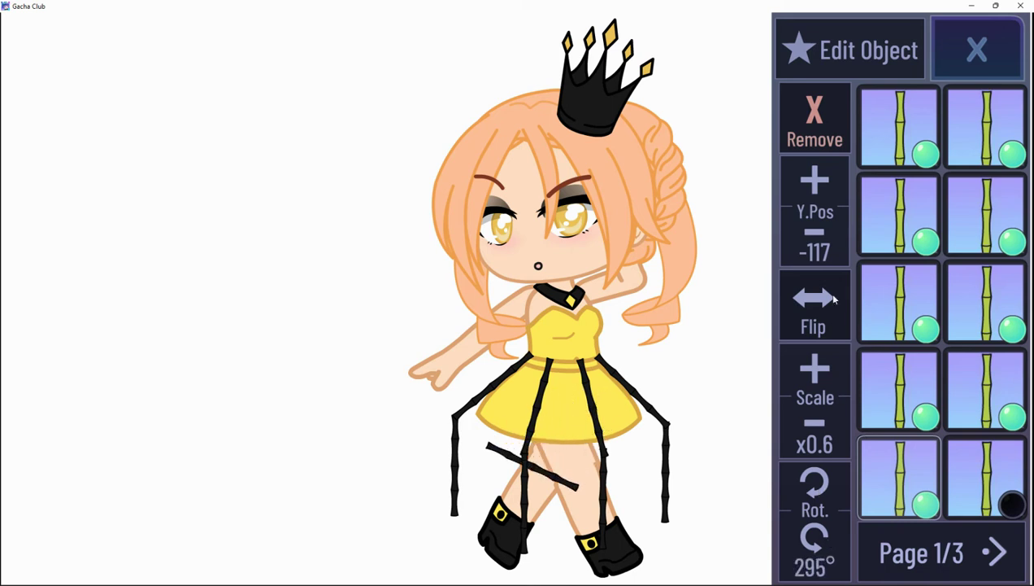
Raise the ninth pole to Y position -207 over the skirt and set its rotation to 290°.
click(827, 254)
click(827, 254)
click(827, 253)
click(828, 254)
click(827, 253)
click(827, 254)
click(827, 254)
click(819, 197)
click(818, 540)
click(818, 540)
click(819, 540)
click(816, 484)
click(818, 484)
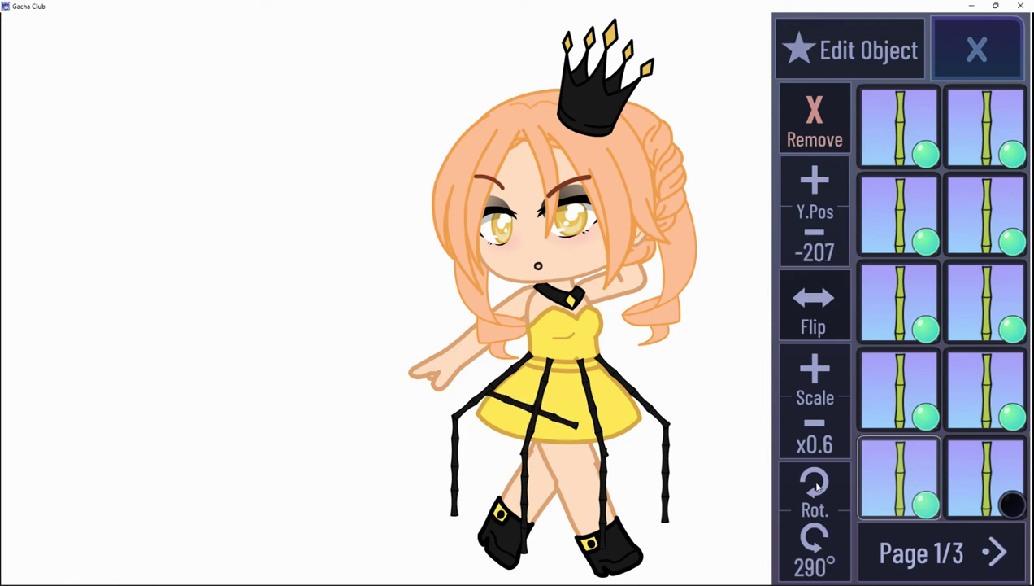
Add a tenth bamboo pole and rotate it to 290°.
click(966, 470)
click(816, 488)
click(818, 538)
click(818, 539)
click(818, 538)
click(818, 539)
click(818, 538)
click(818, 538)
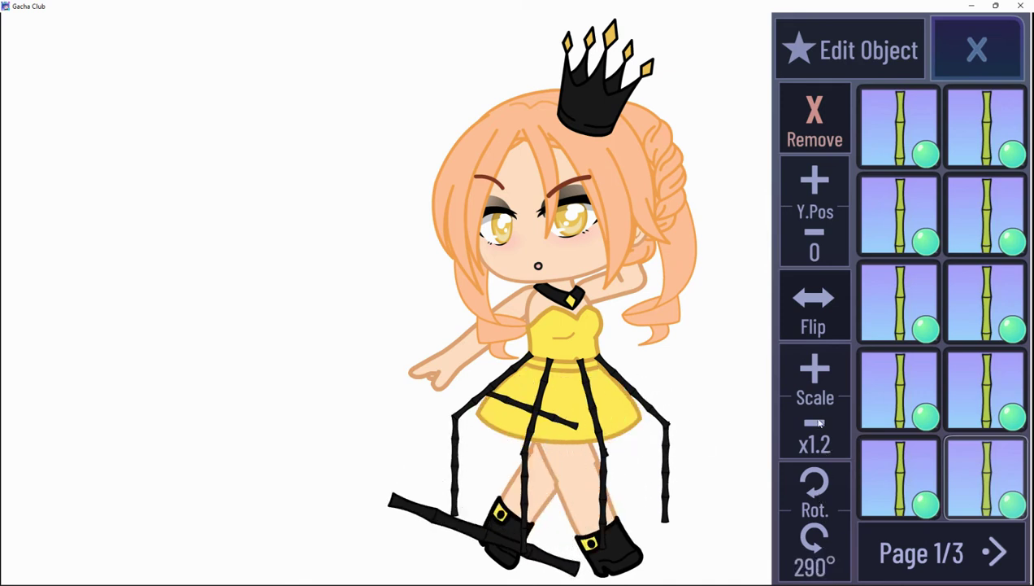
Scale the tenth pole down to x0.6 and flip it to mirror the ninth pole's slope.
click(816, 422)
click(816, 423)
click(809, 248)
click(809, 248)
click(809, 248)
click(825, 285)
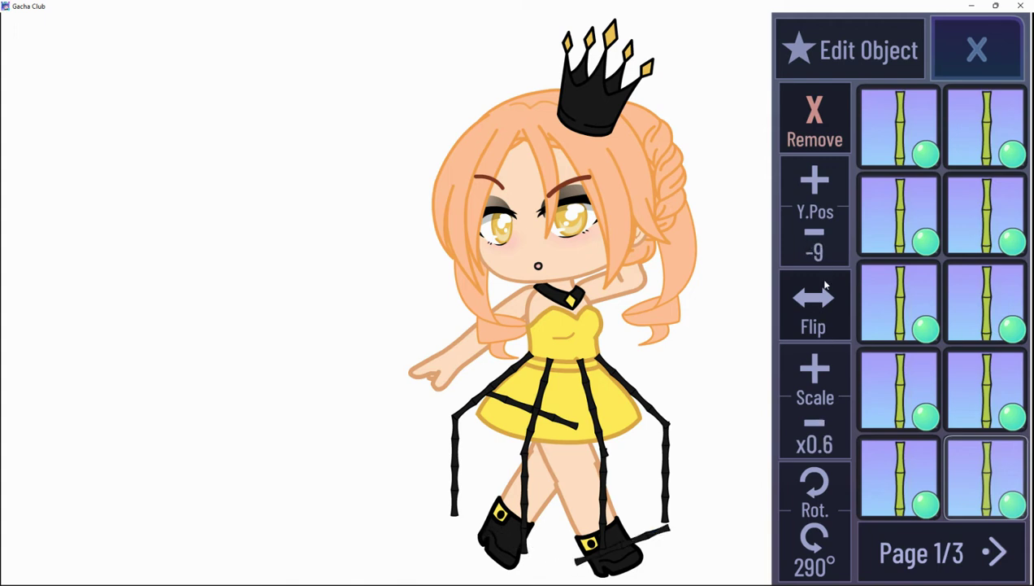
Raise the tenth pole to Y position -201 and shift both cross poles left so their inner ends meet on the skirt.
drag(823, 232, 823, 233)
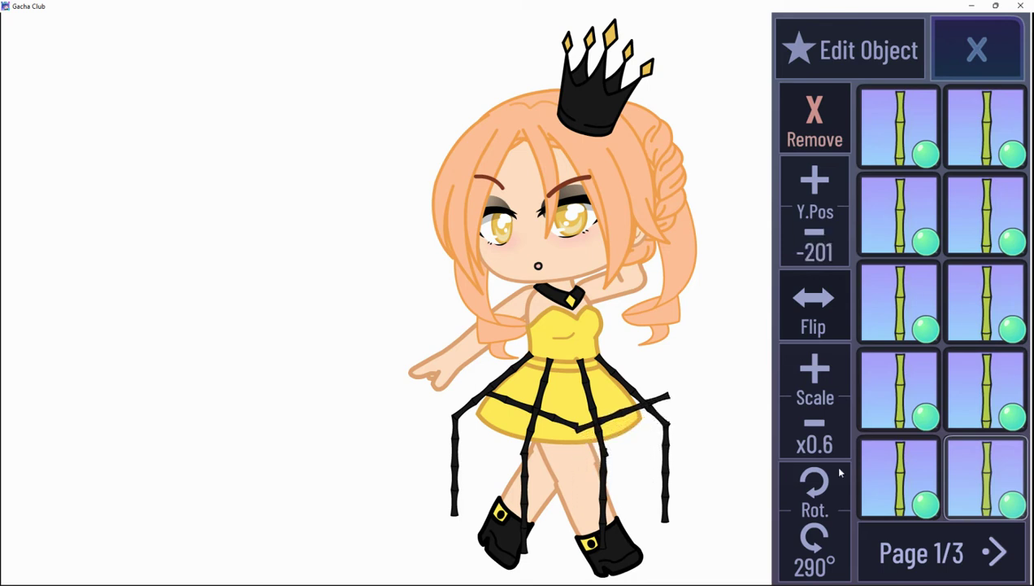
click(885, 462)
click(961, 461)
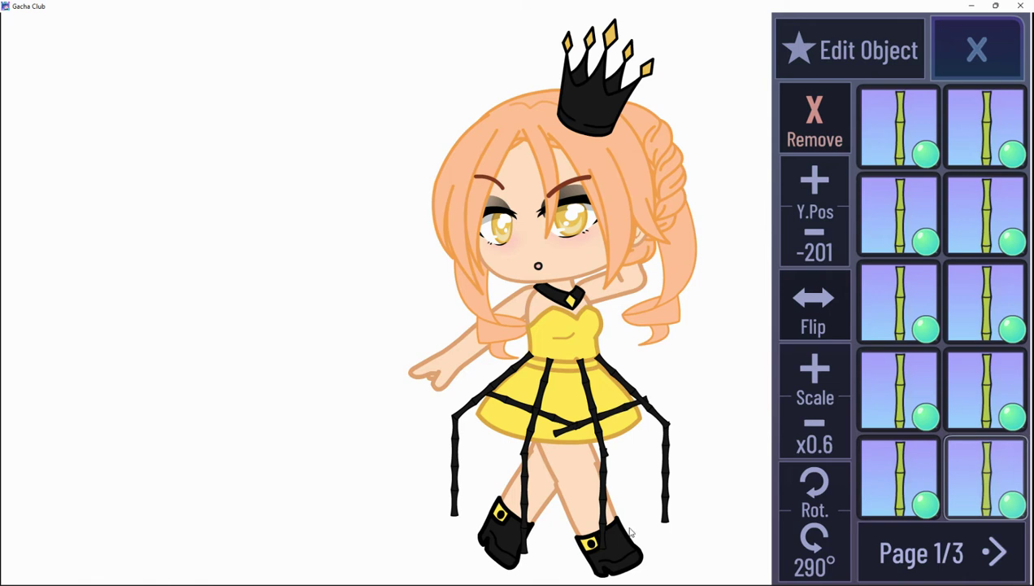
click(929, 450)
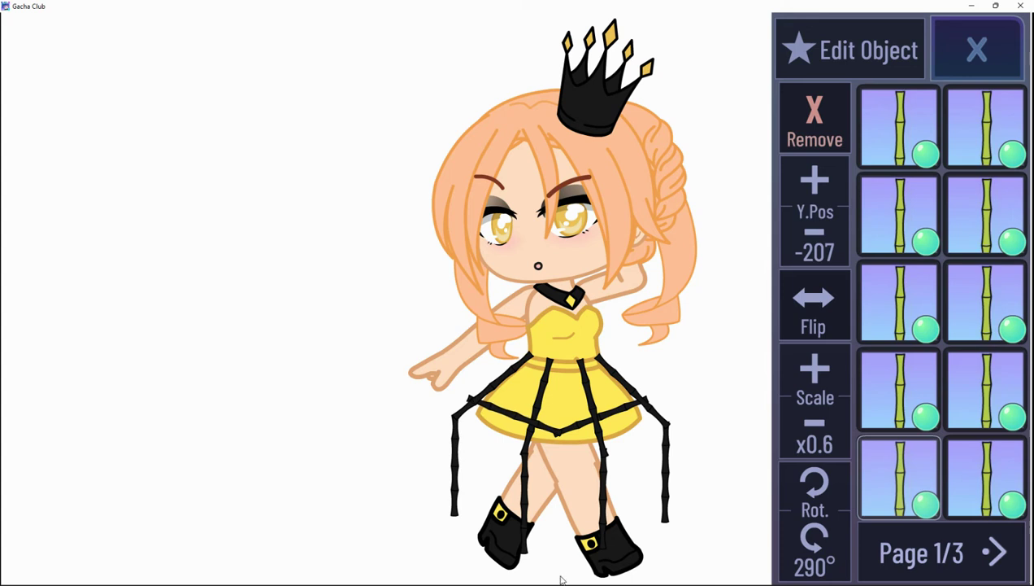
Scale both skirt cross poles to x0.5 and raise the ninth to Y position -273 and the tenth to -270.
click(817, 442)
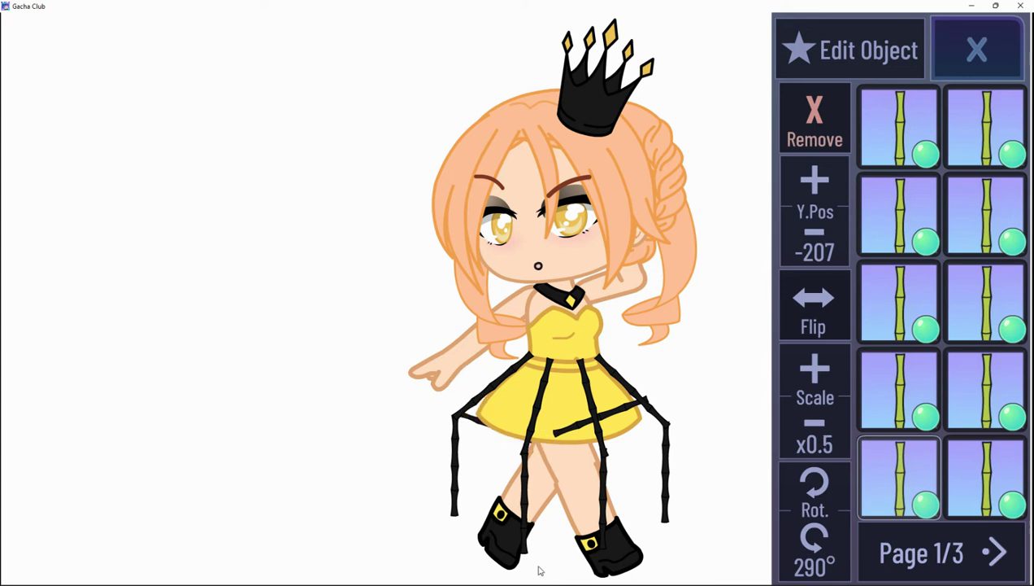
drag(819, 241, 819, 241)
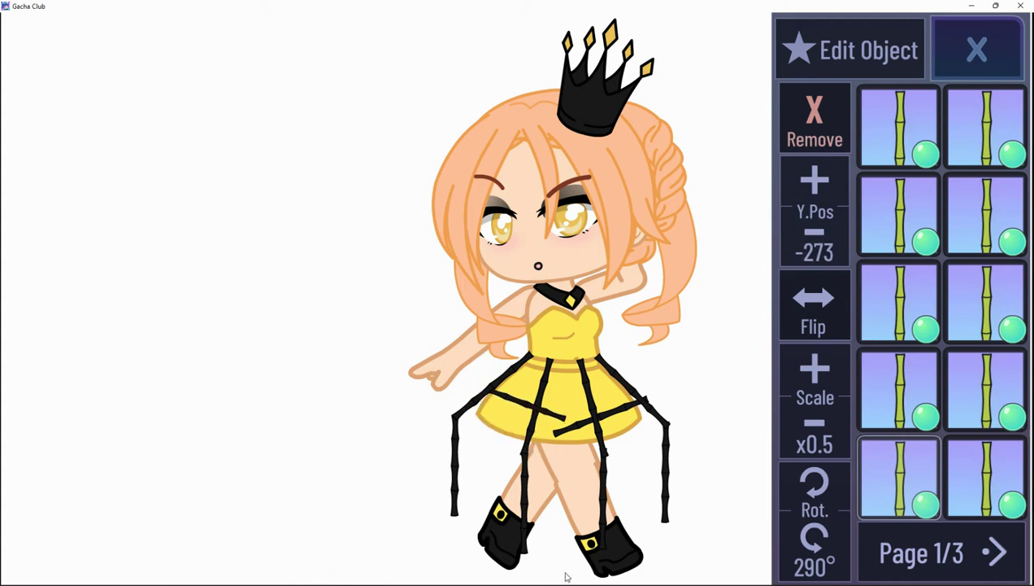
click(989, 464)
drag(823, 235, 823, 235)
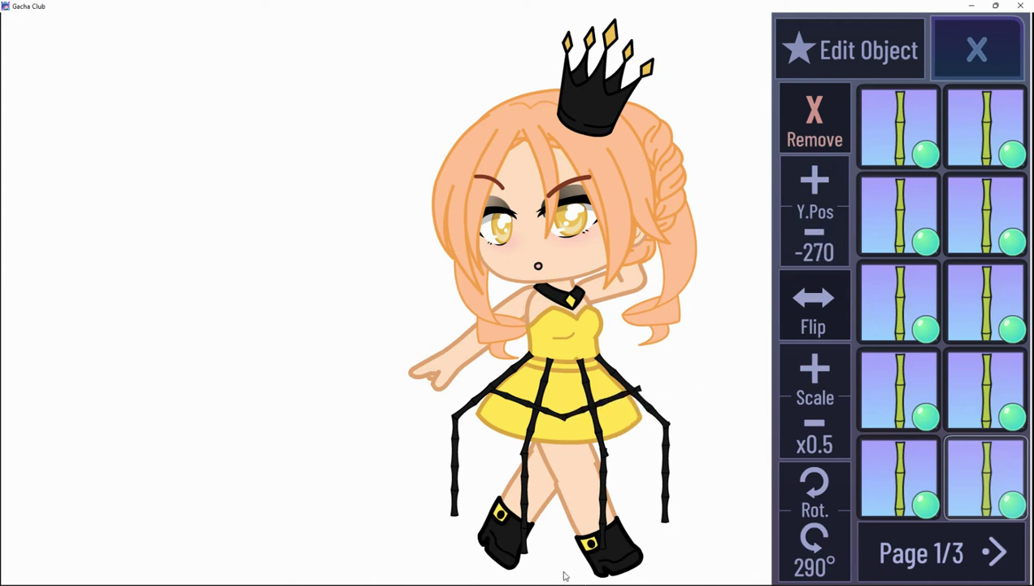
Set the tenth pole's rotation to 285° and align it between the ninth pole's end and the right upper outer pole.
click(826, 483)
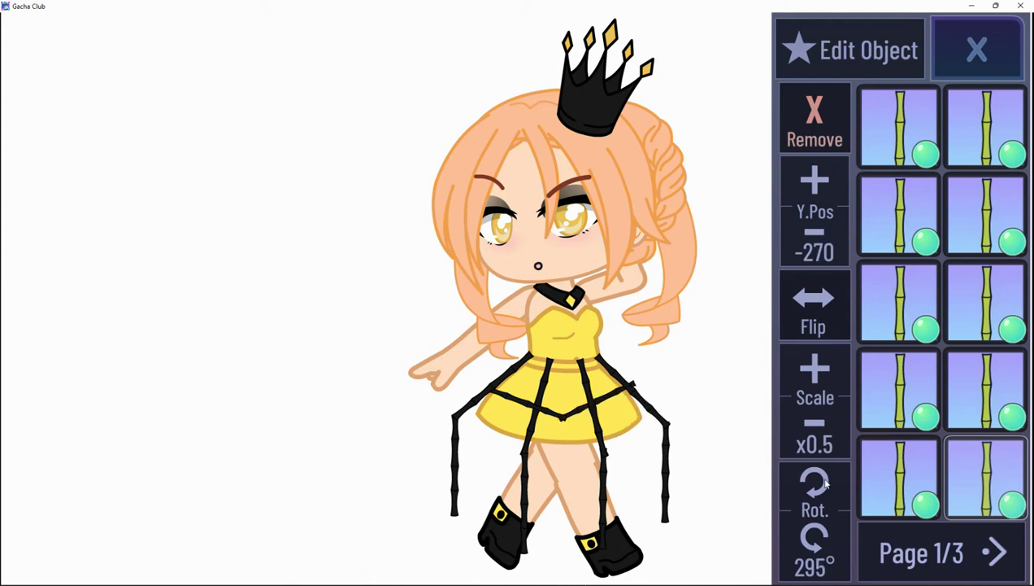
click(814, 535)
click(810, 543)
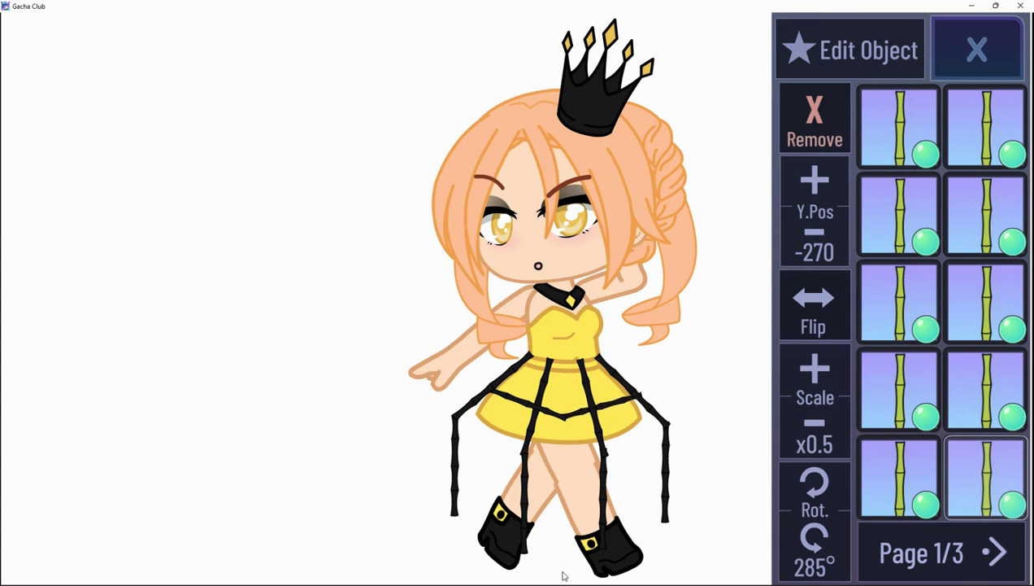
Add an eleventh bamboo pole from the second page of objects and scale it down to x0.6.
click(995, 553)
click(926, 184)
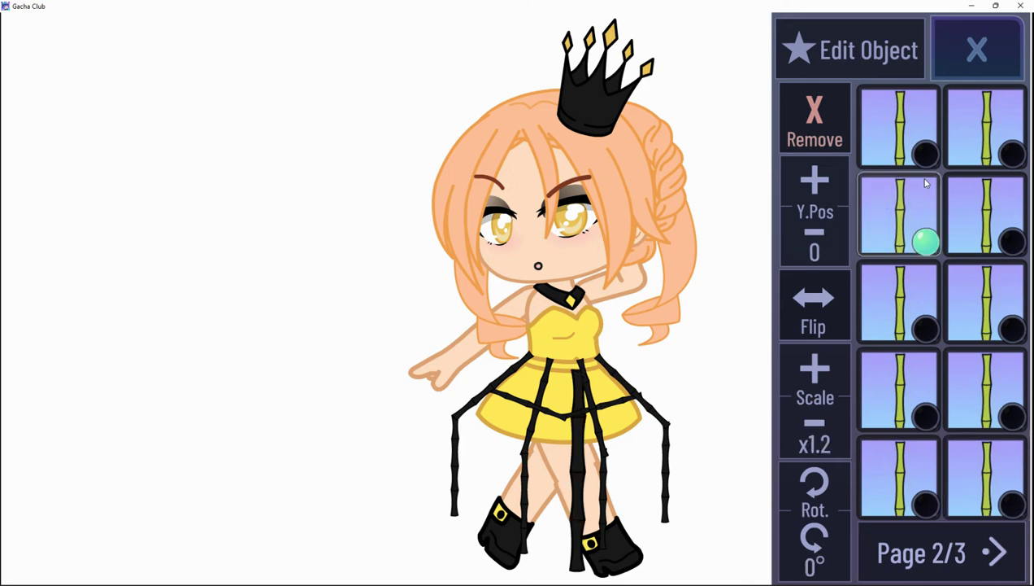
click(816, 423)
click(817, 423)
click(816, 423)
click(817, 423)
click(816, 423)
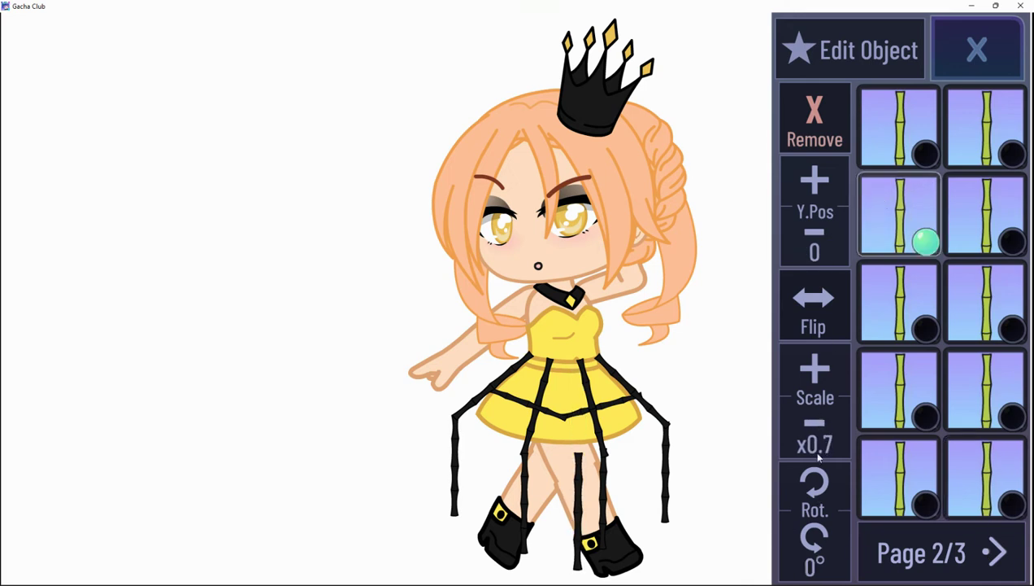
click(816, 423)
Rotate the eleventh pole to 290°.
click(821, 504)
click(821, 505)
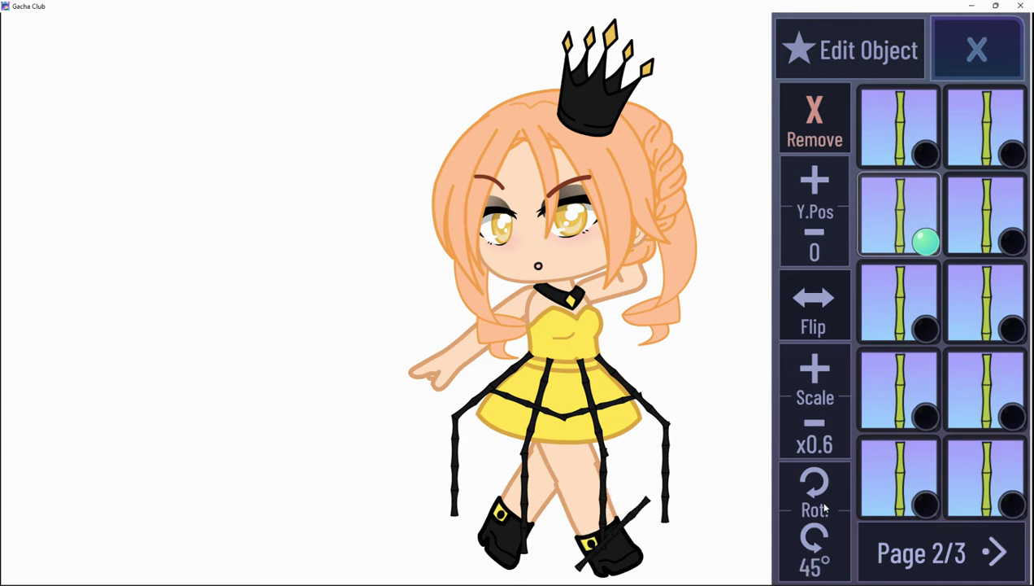
click(823, 533)
click(823, 532)
click(823, 533)
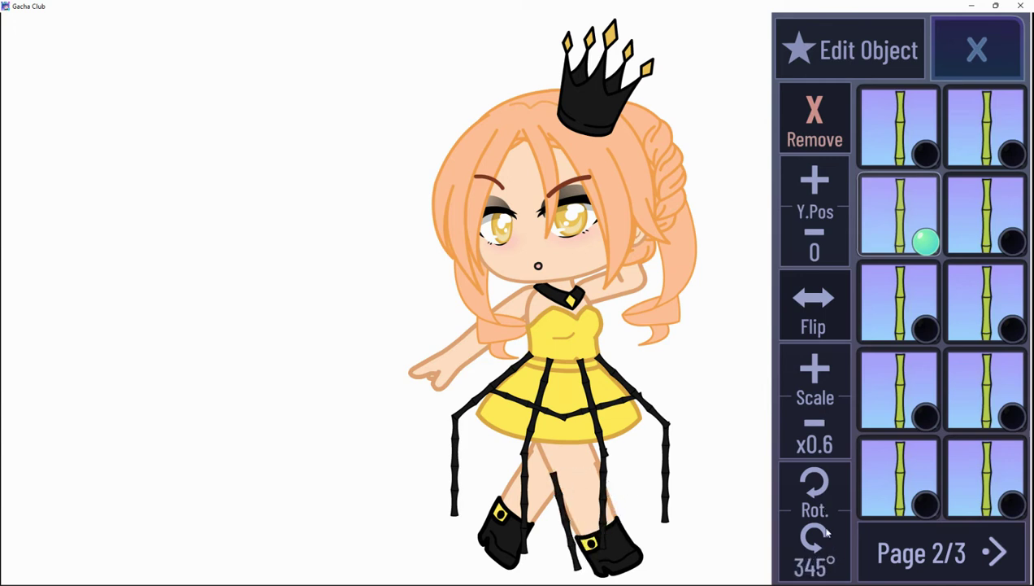
click(823, 532)
click(823, 532)
click(823, 533)
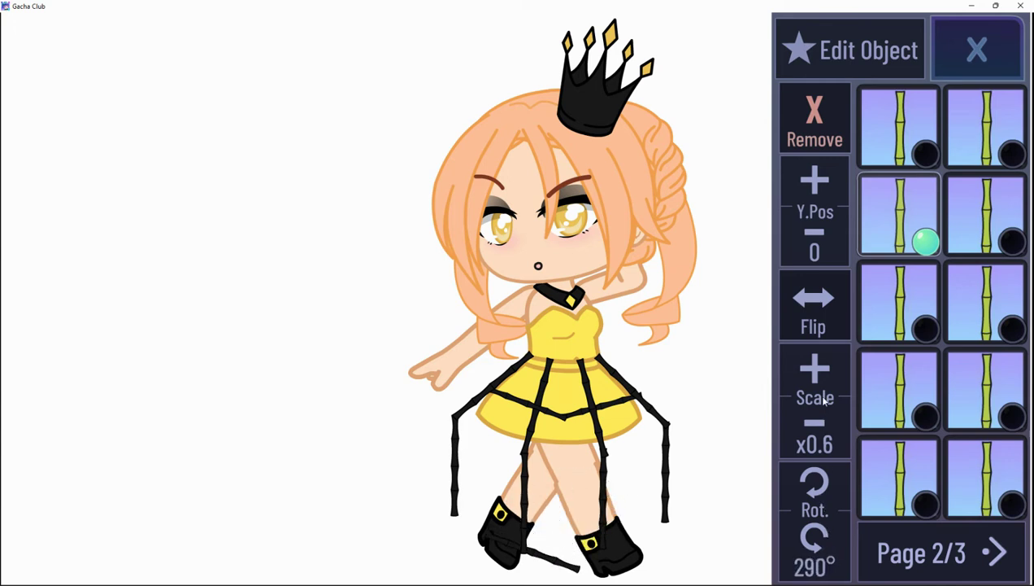
Scale the eleventh pole to x0.7 and place it at Y position -123, reaching from the left outer vertical pole to the centre.
drag(816, 251, 818, 251)
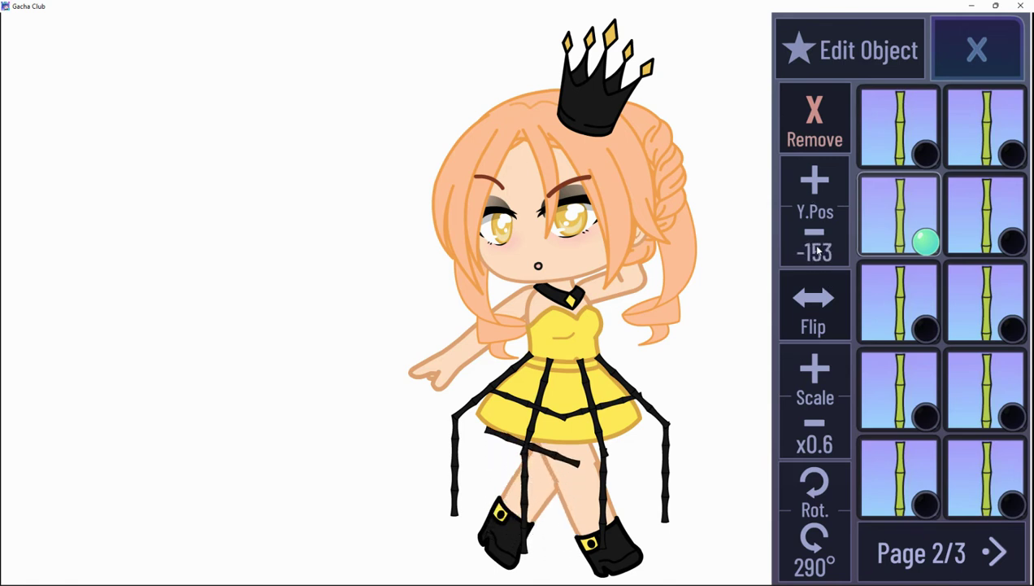
drag(580, 566, 547, 578)
click(821, 386)
drag(521, 545, 559, 582)
click(825, 182)
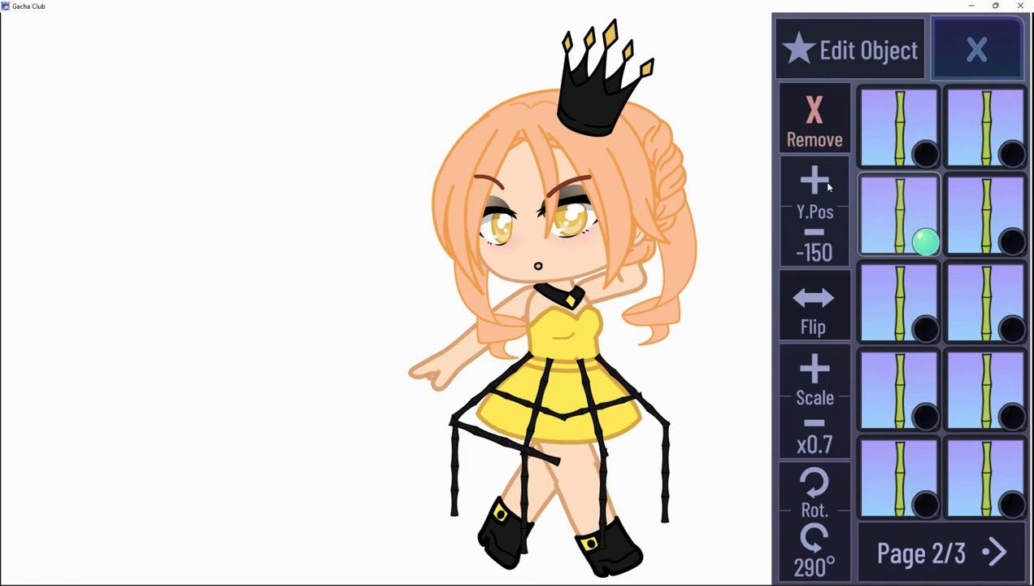
drag(540, 525, 563, 579)
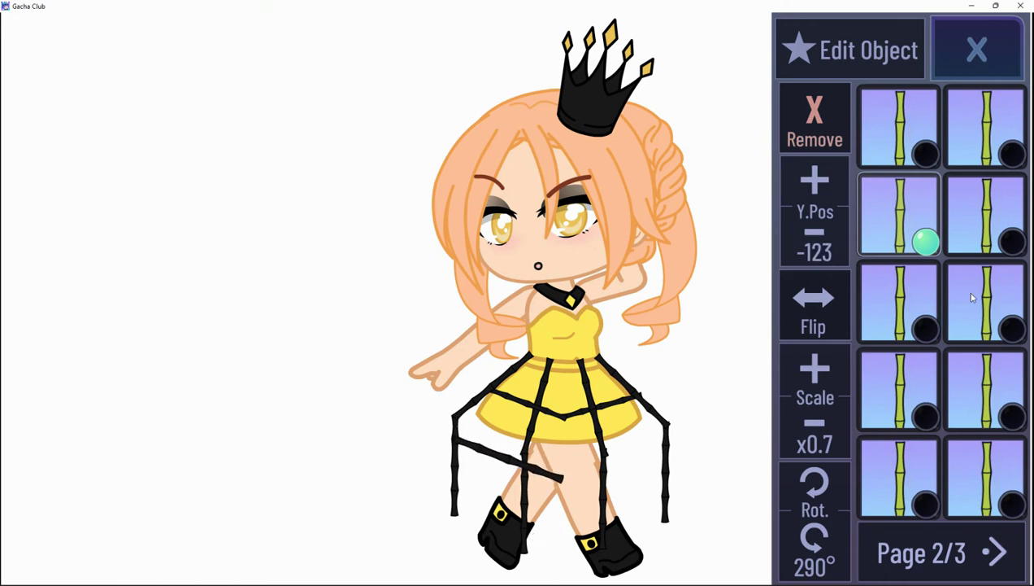
Add a twelfth bamboo pole, scale it down to x0.7 and raise it to Y position -153.
click(981, 215)
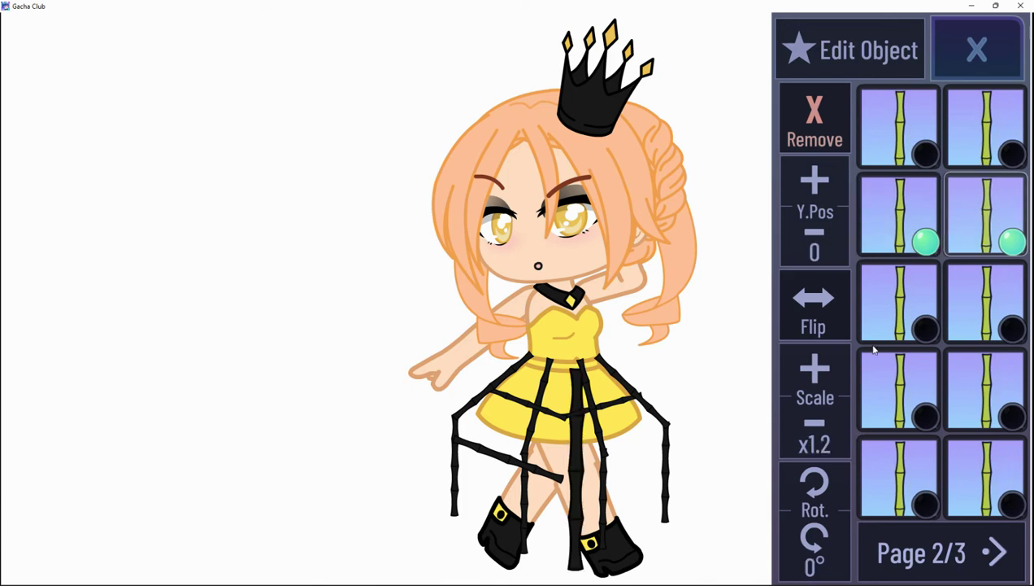
click(815, 424)
click(815, 423)
click(814, 424)
click(815, 424)
click(815, 424)
click(911, 221)
click(992, 216)
drag(828, 235, 823, 246)
Rotate the twelfth pole to 60° and lower it to Y position -93.
click(824, 493)
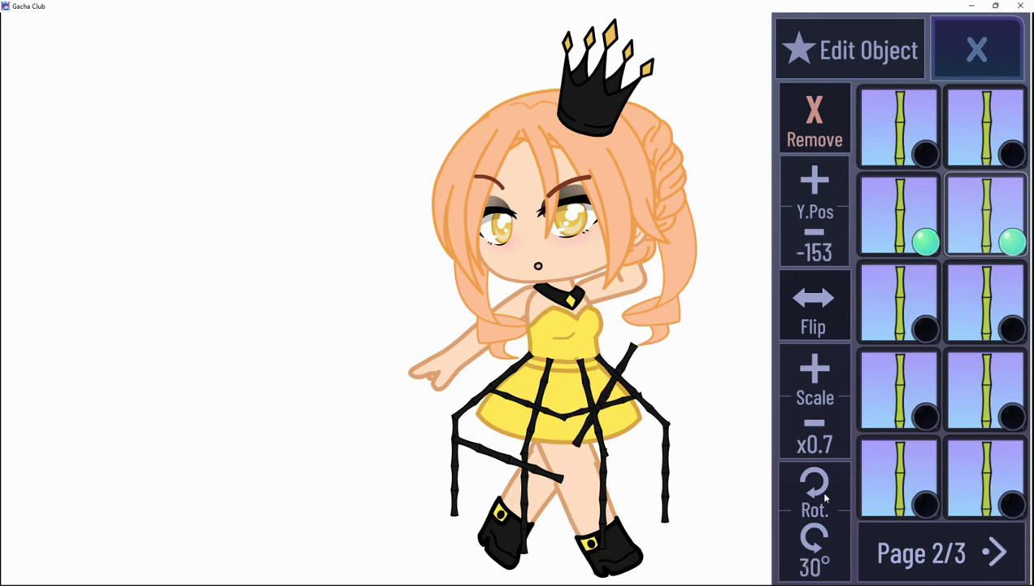
click(824, 494)
click(818, 510)
click(818, 510)
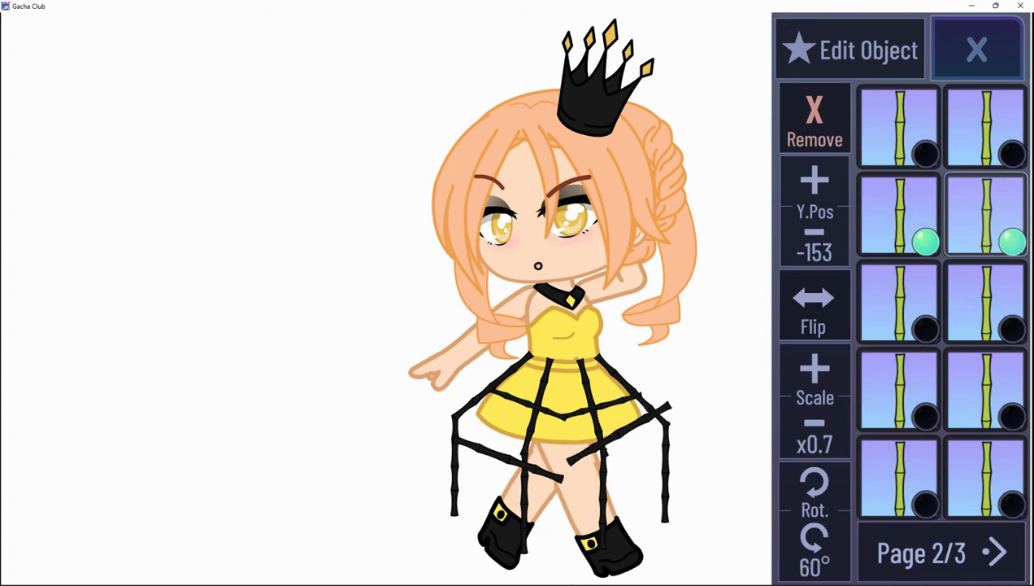
drag(807, 185, 807, 185)
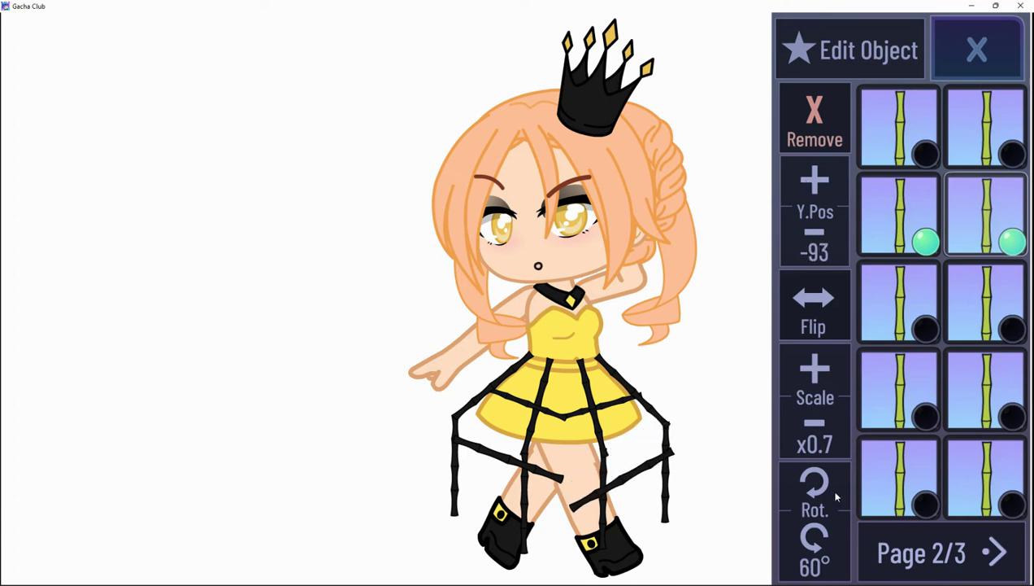
Set the twelfth pole's rotation to 75° and shift it between the centre and the right outer vertical pole.
click(828, 485)
click(826, 524)
click(826, 524)
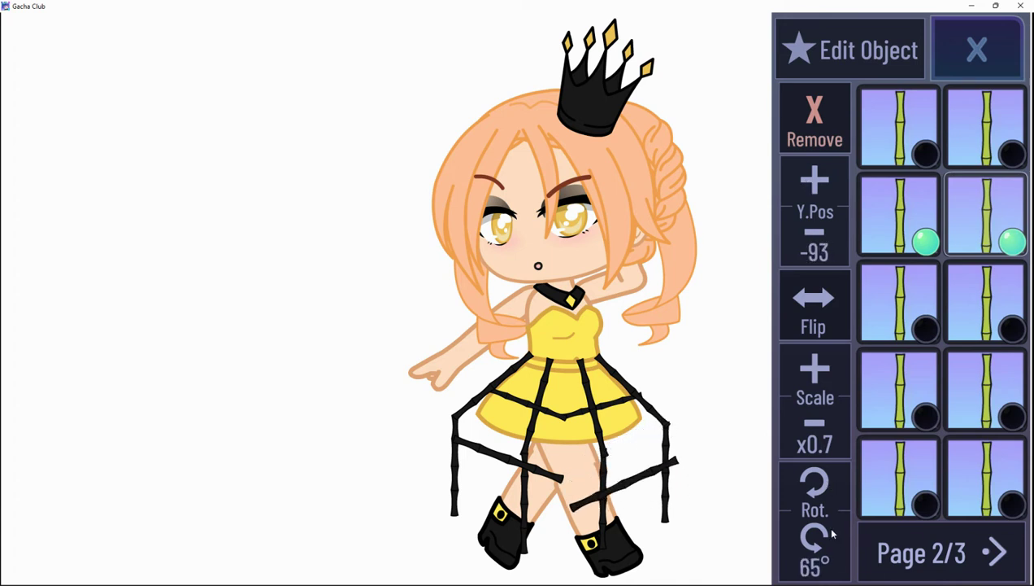
click(803, 485)
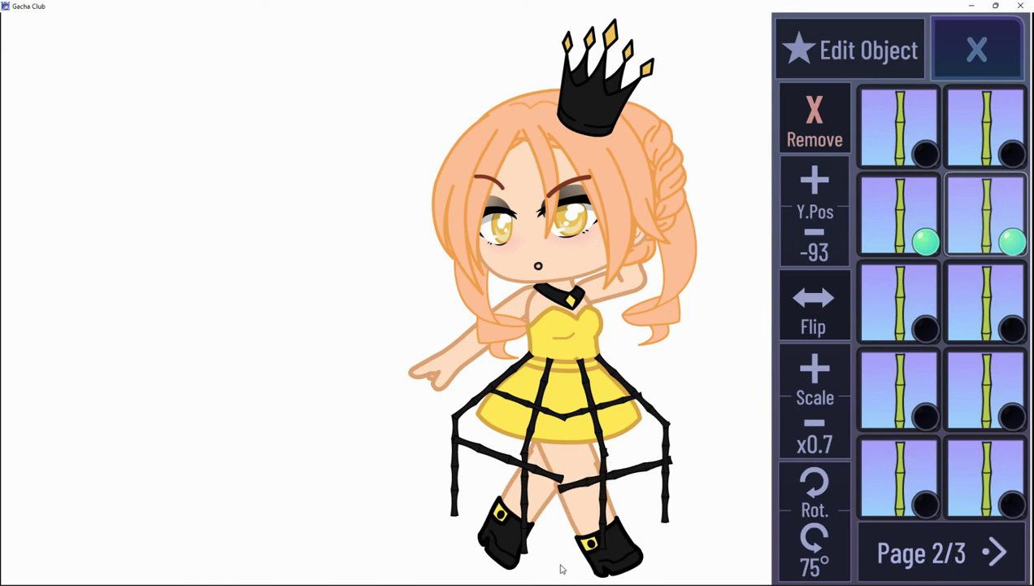
click(811, 373)
click(813, 372)
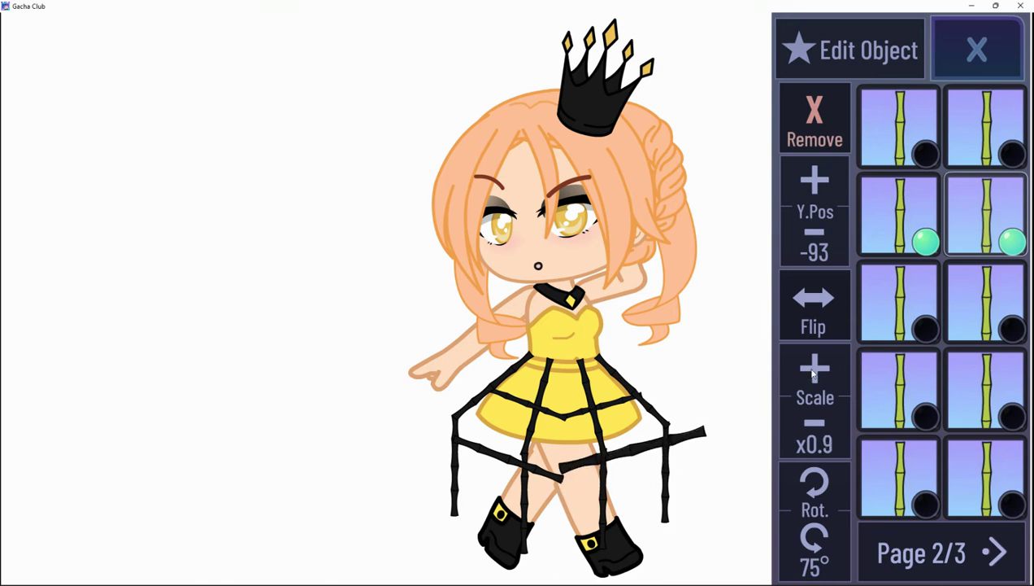
click(810, 429)
click(809, 430)
Raise the twelfth pole to Y position -108 so its inner end meets the eleventh pole.
click(804, 233)
click(803, 233)
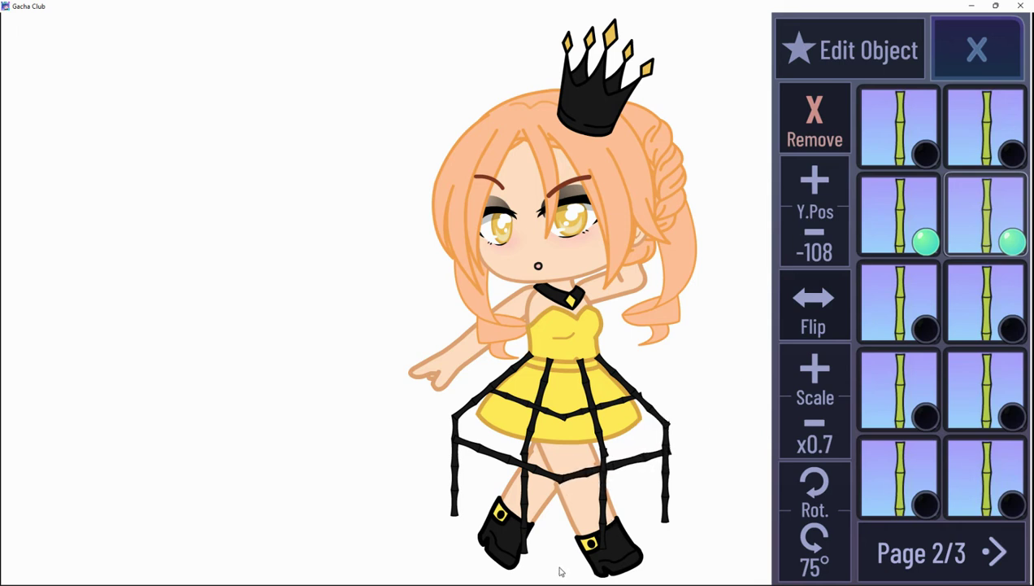
Add a thirteenth bamboo pole, scale it to x1.0 and rotate it to 290°.
click(905, 140)
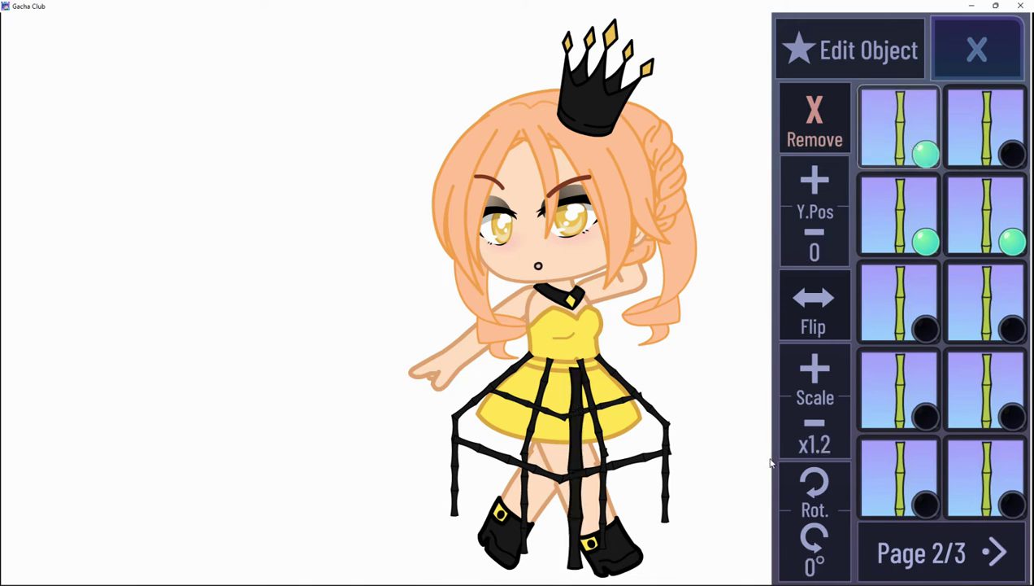
click(815, 431)
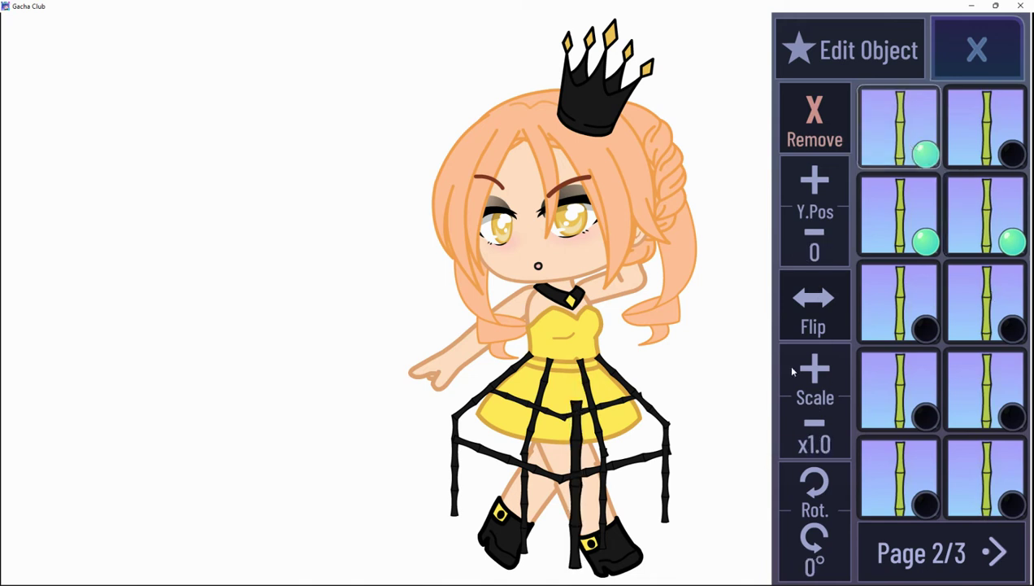
drag(815, 476, 815, 475)
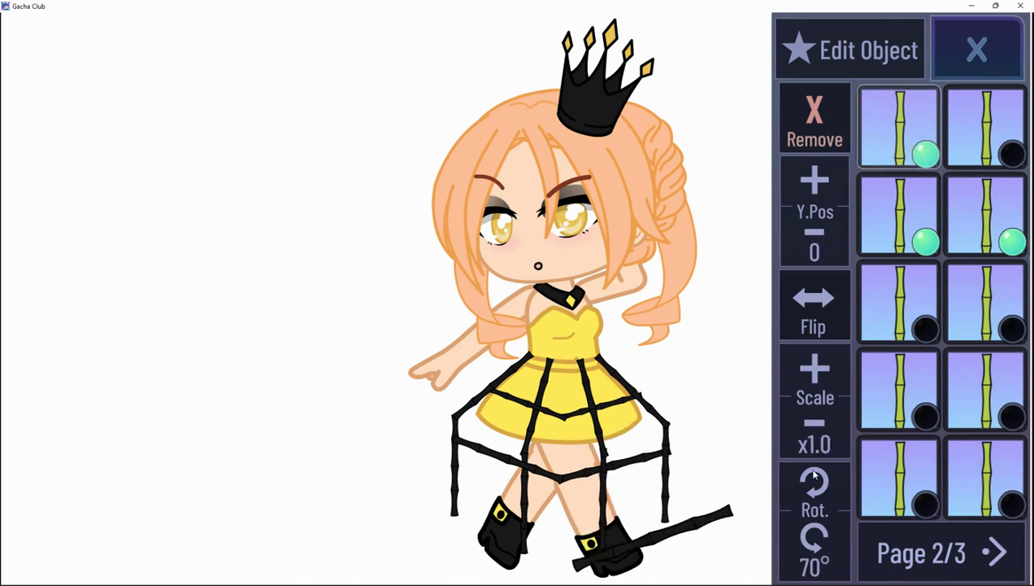
drag(815, 486, 808, 486)
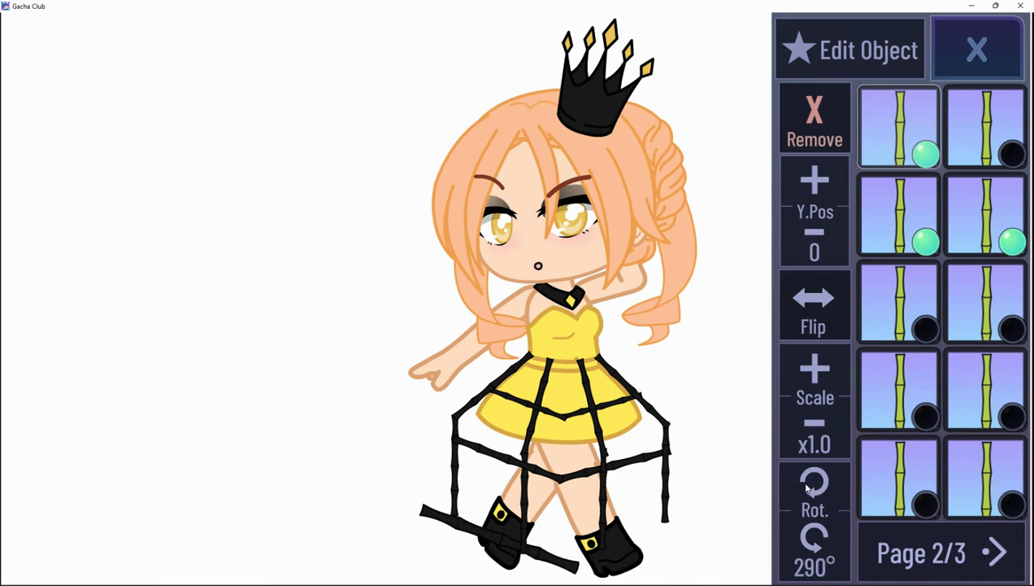
Shift the thirteenth pole slightly left across the boots and scale it down to x0.7, keeping a 290° rotation.
drag(526, 553, 568, 574)
click(820, 443)
click(819, 443)
click(816, 484)
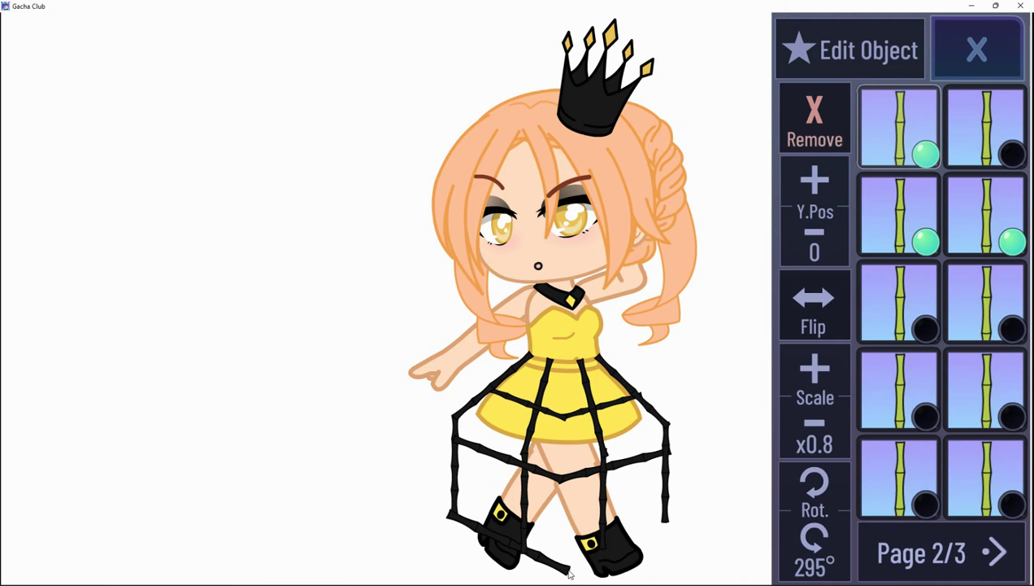
click(809, 537)
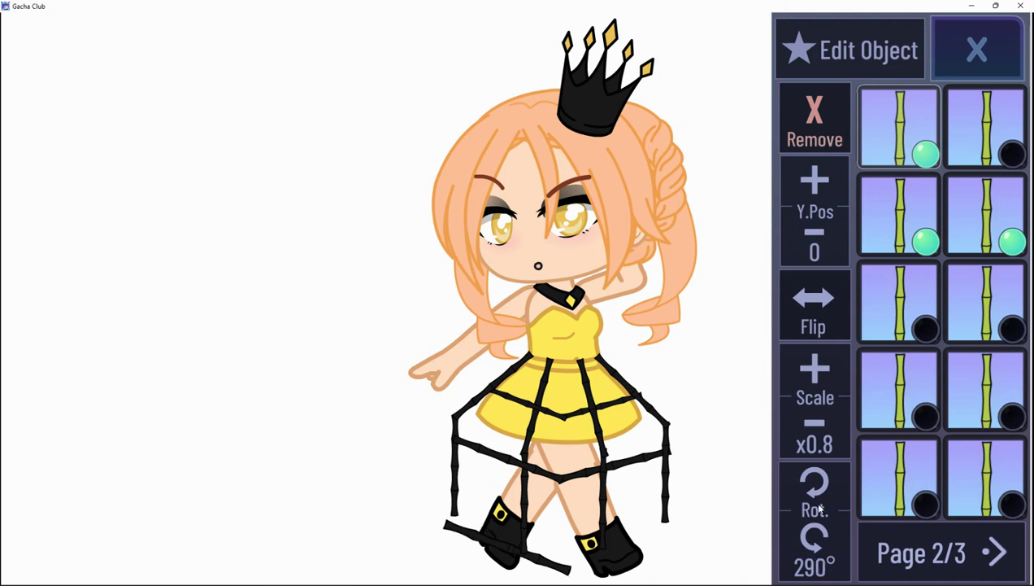
click(816, 425)
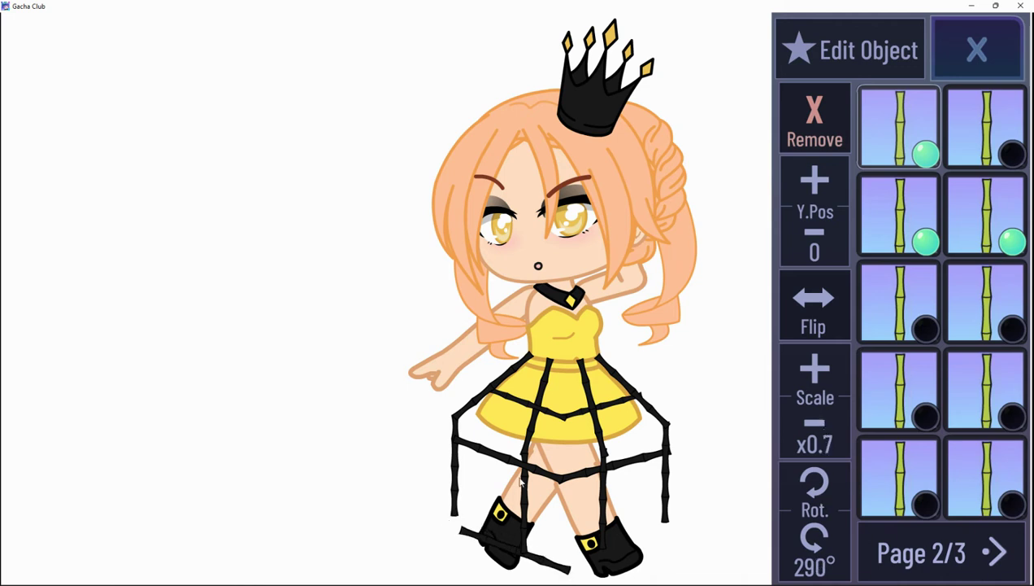
Rotate the thirteenth pole to 300° and move it so it starts at the lower end of the left outer vertical pole.
mouse_move(569, 570)
mouse_down()
mouse_move(564, 494)
mouse_move(571, 567)
mouse_move(555, 564)
mouse_move(563, 556)
mouse_up()
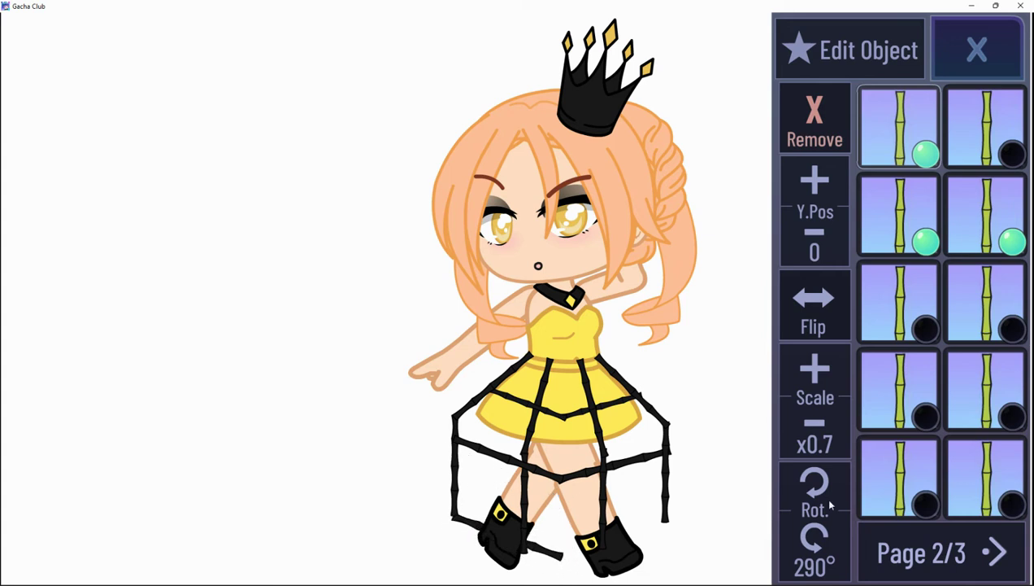
click(813, 488)
click(816, 485)
drag(498, 549, 555, 576)
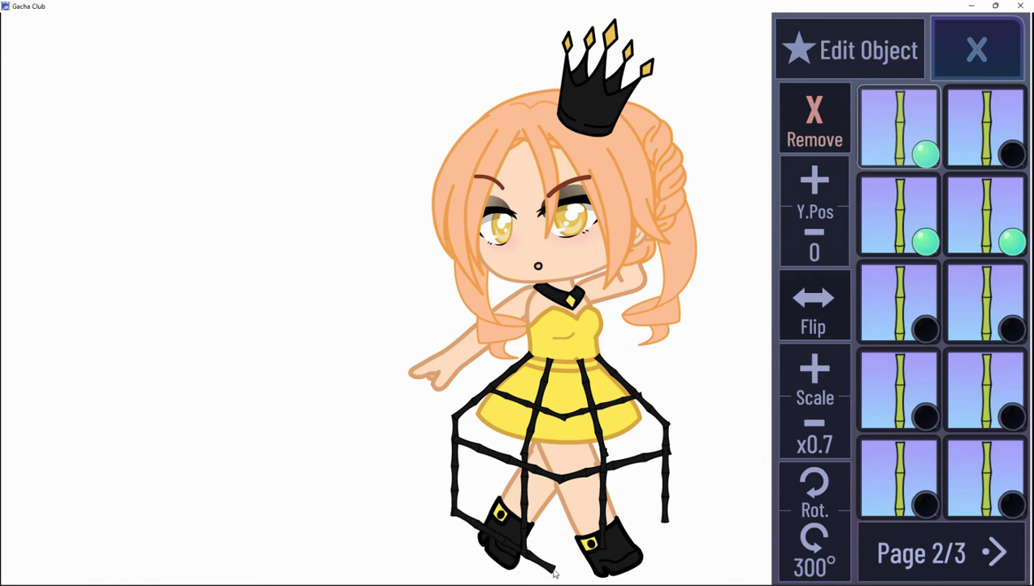
Add a fourteenth bamboo pole, scale it to x0.8, rotate it to 65° and place it between the right outer pole's lower end and the centre.
click(984, 130)
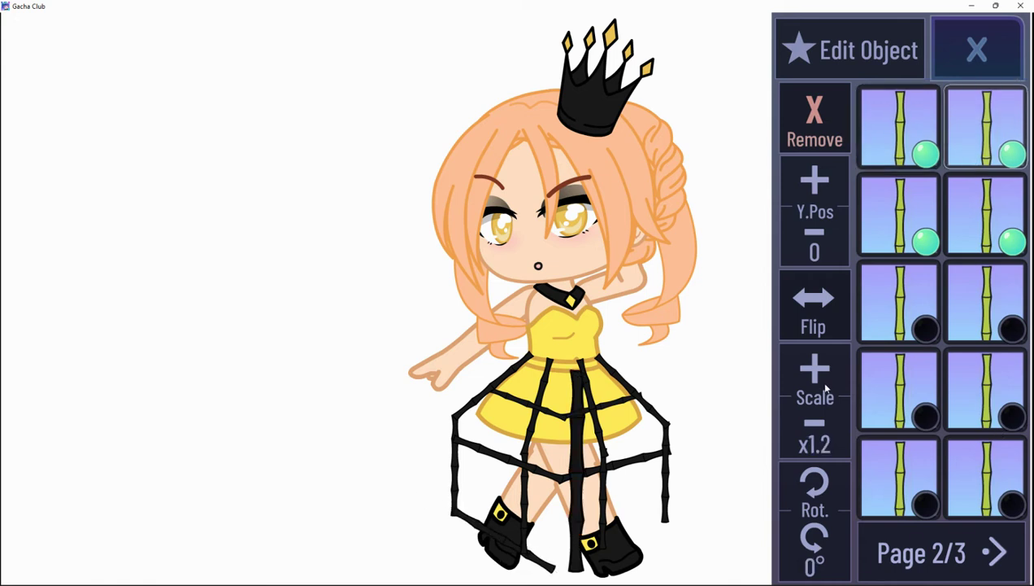
click(816, 423)
click(816, 423)
click(816, 422)
click(816, 423)
click(818, 424)
drag(820, 488, 820, 488)
drag(592, 550, 565, 573)
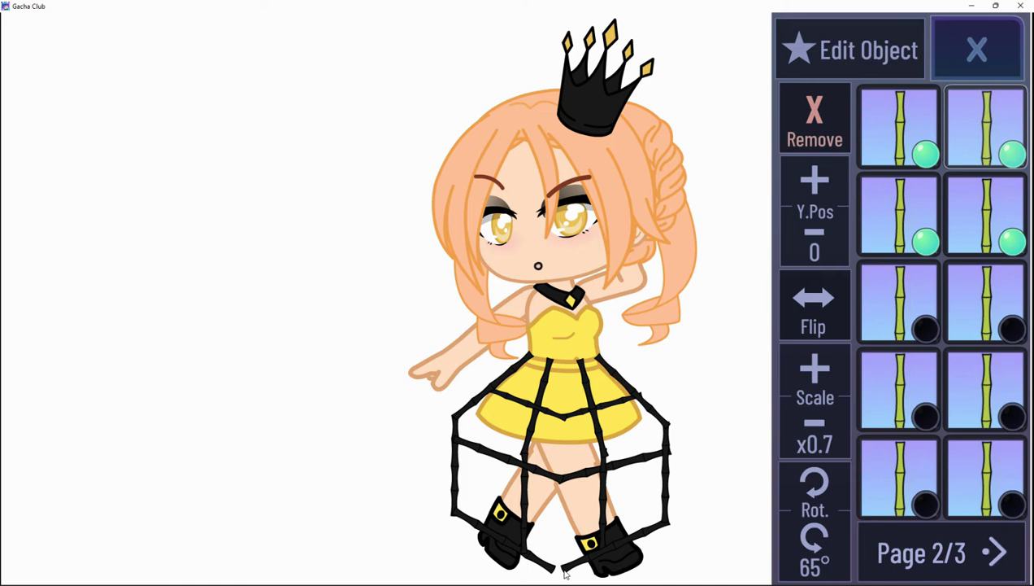
click(837, 374)
drag(625, 574, 550, 575)
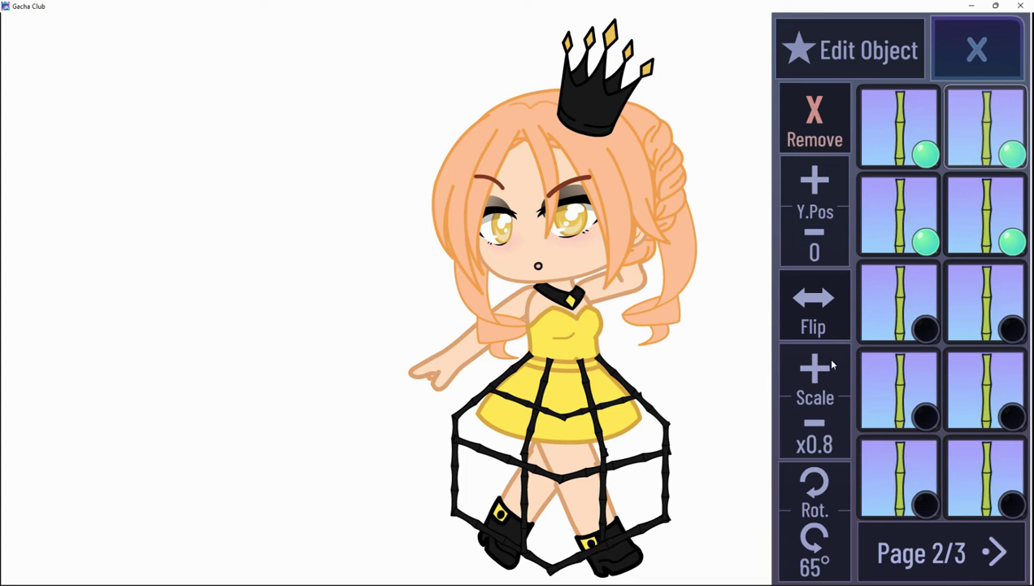
Scale the thirteenth pole to x0.8, set its rotation to 290° and keep it against the left outer vertical pole.
click(912, 144)
click(809, 364)
drag(539, 557, 566, 578)
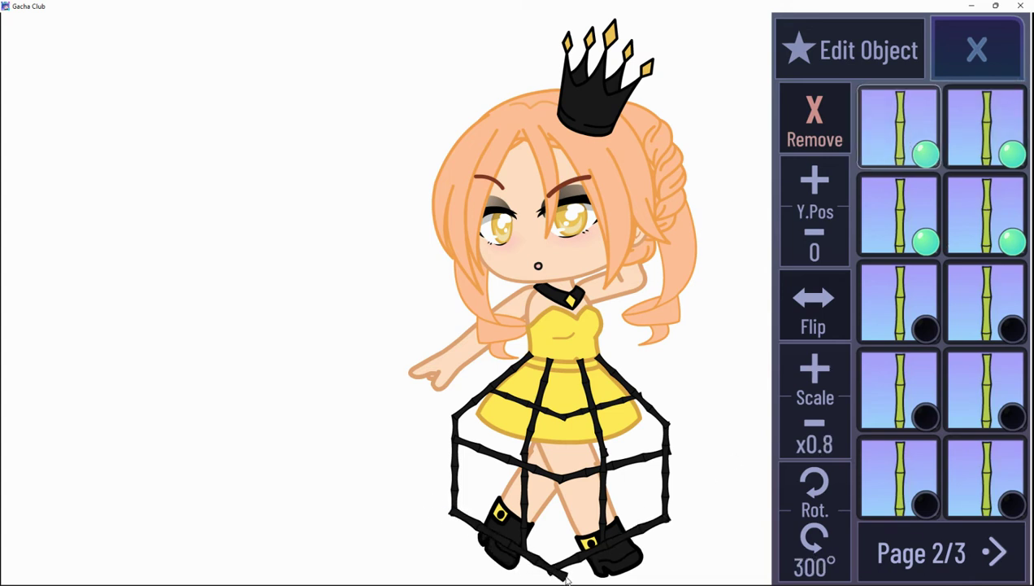
click(816, 486)
click(810, 531)
click(809, 531)
click(809, 531)
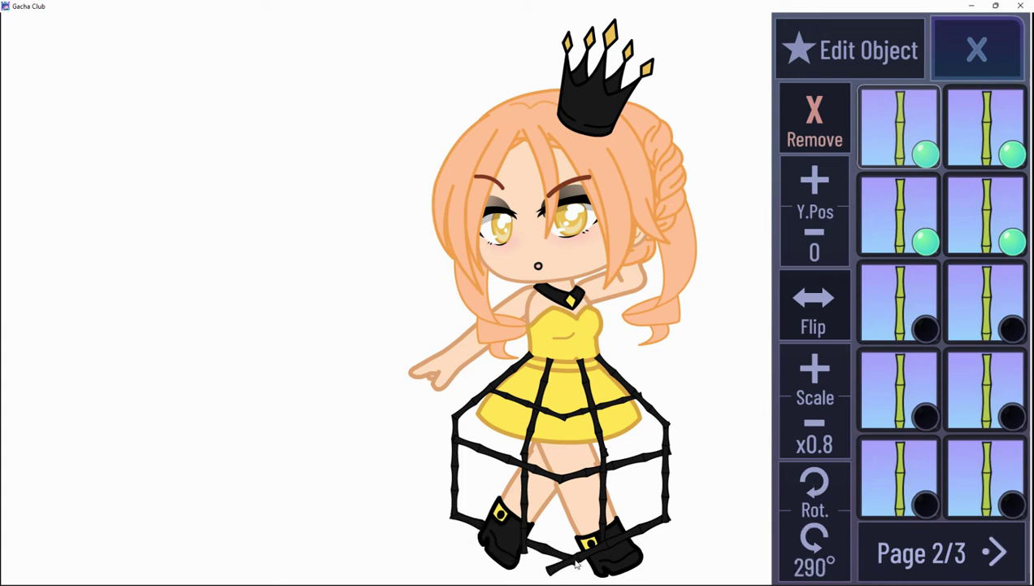
Set the fourteenth pole to x0.7 scale and 70° rotation, and position it from the right outer pole's lower end to the bottom centre.
click(981, 192)
click(975, 163)
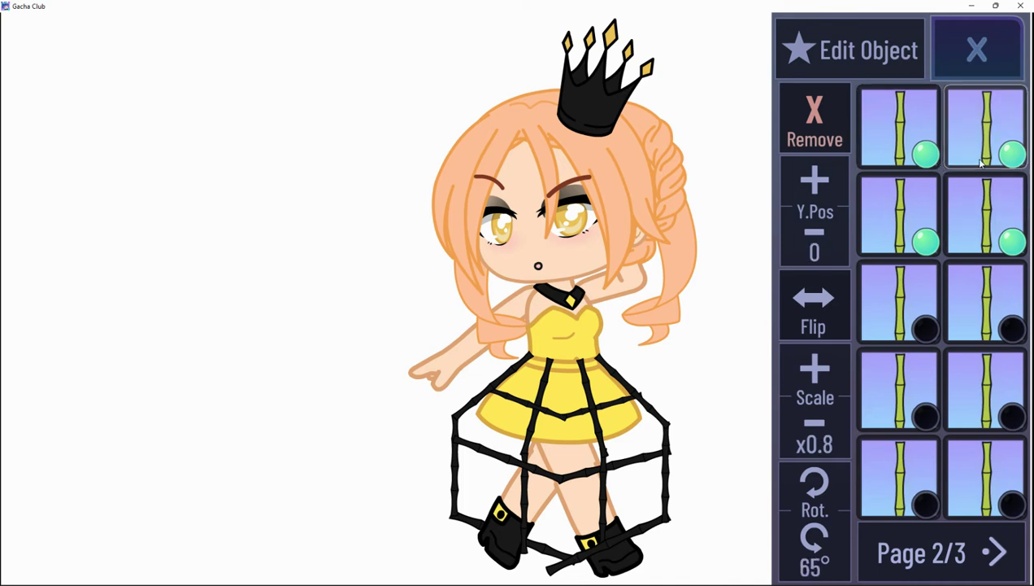
click(808, 490)
click(808, 491)
click(808, 490)
drag(651, 535, 549, 572)
click(804, 534)
click(803, 534)
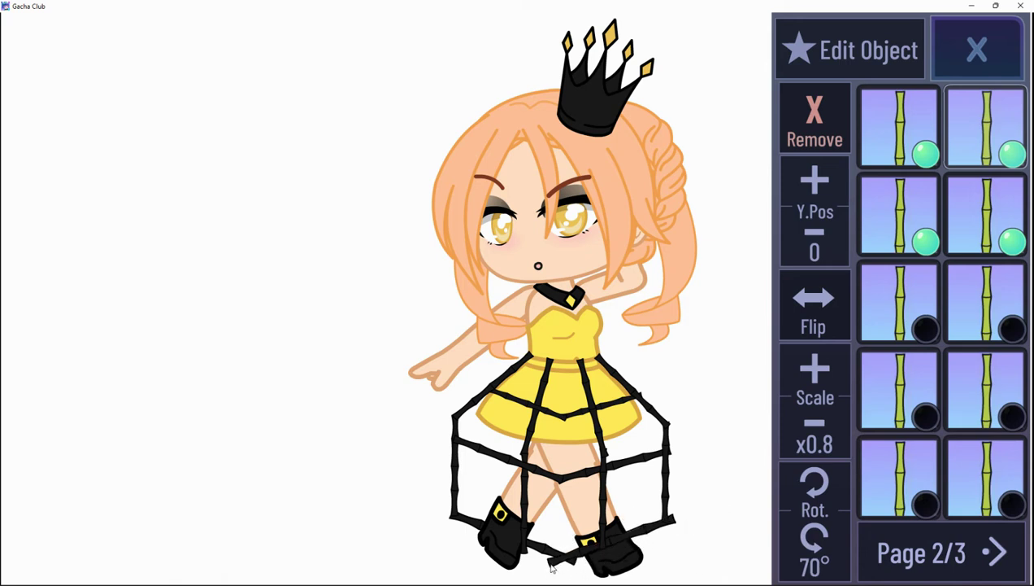
click(818, 426)
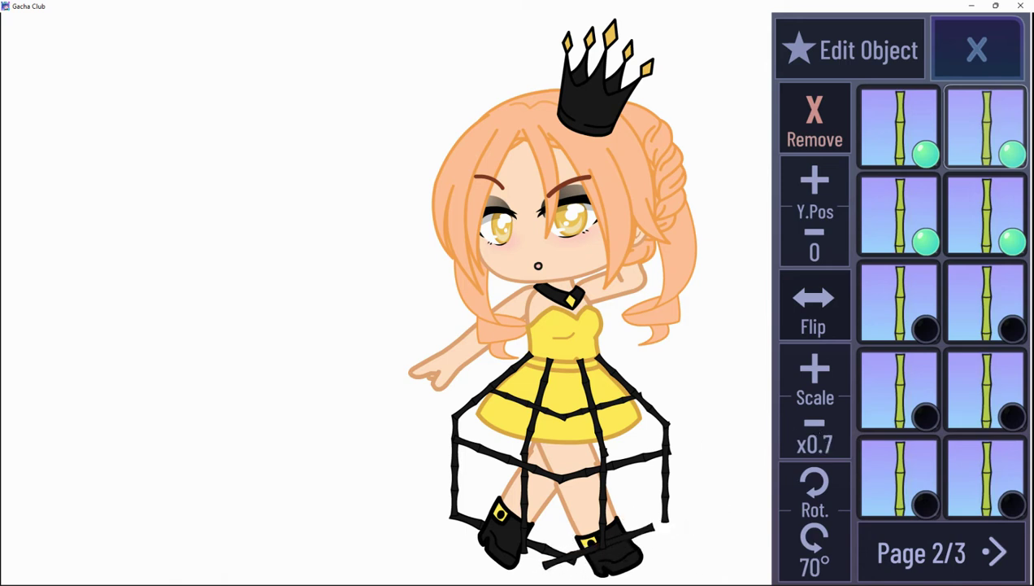
drag(561, 583, 561, 564)
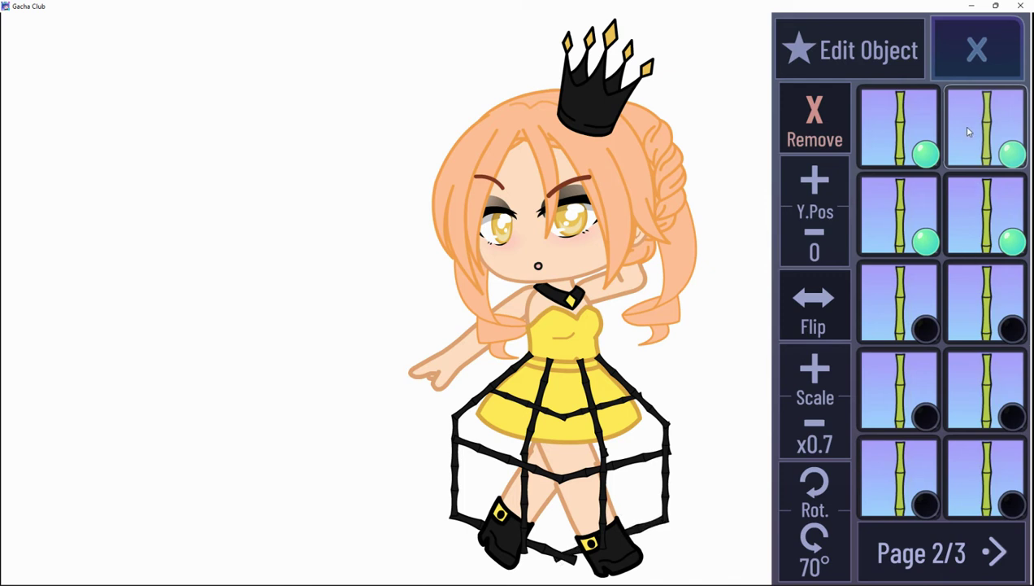
Scale the thirteenth pole to x0.7 and rotate it to 295° so it meets the fourteenth pole at the bottom centre.
click(900, 159)
click(810, 420)
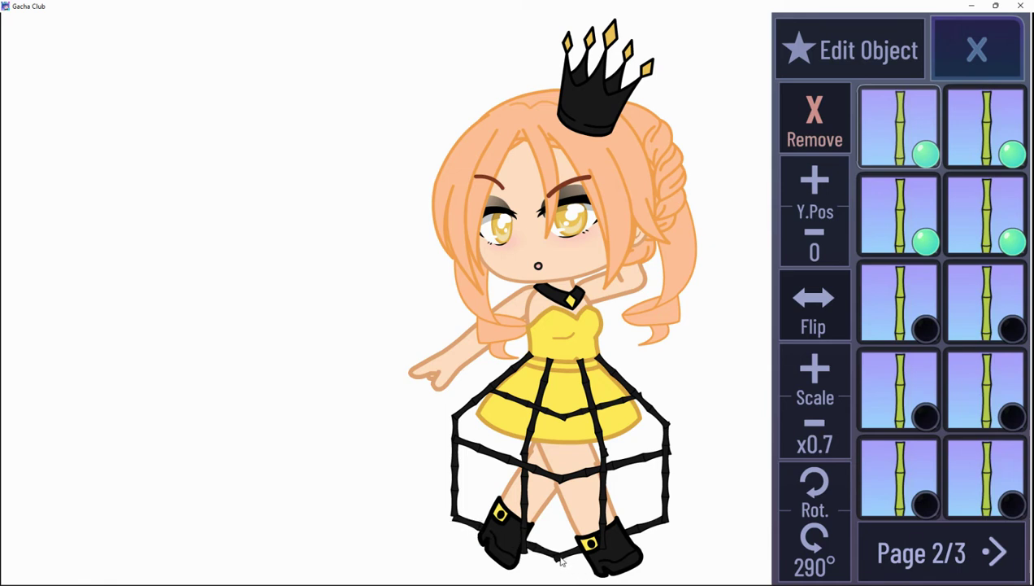
click(816, 483)
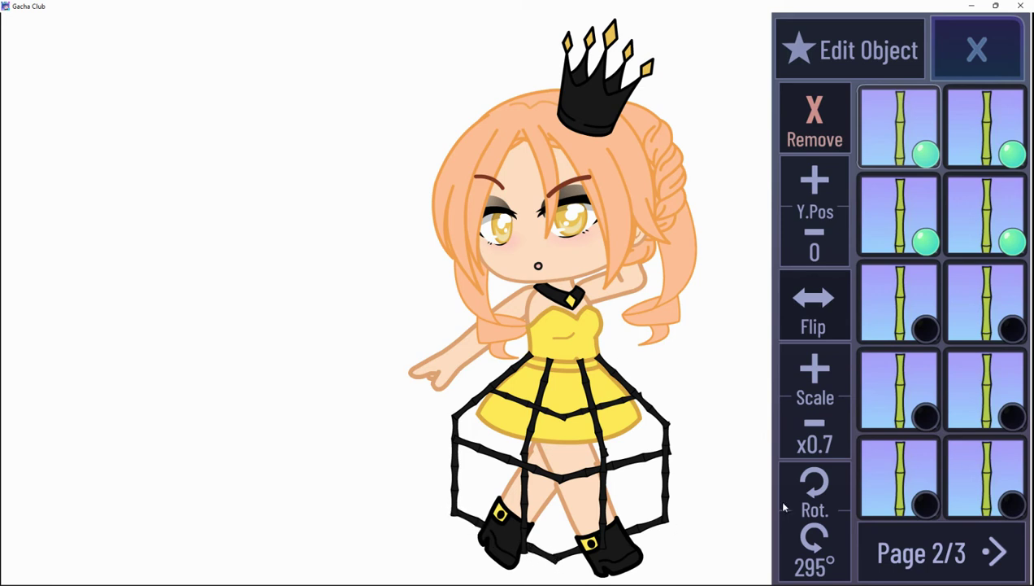
Add a fifteenth and a sixteenth bamboo pole and set them upright to the left of the cage.
click(1013, 34)
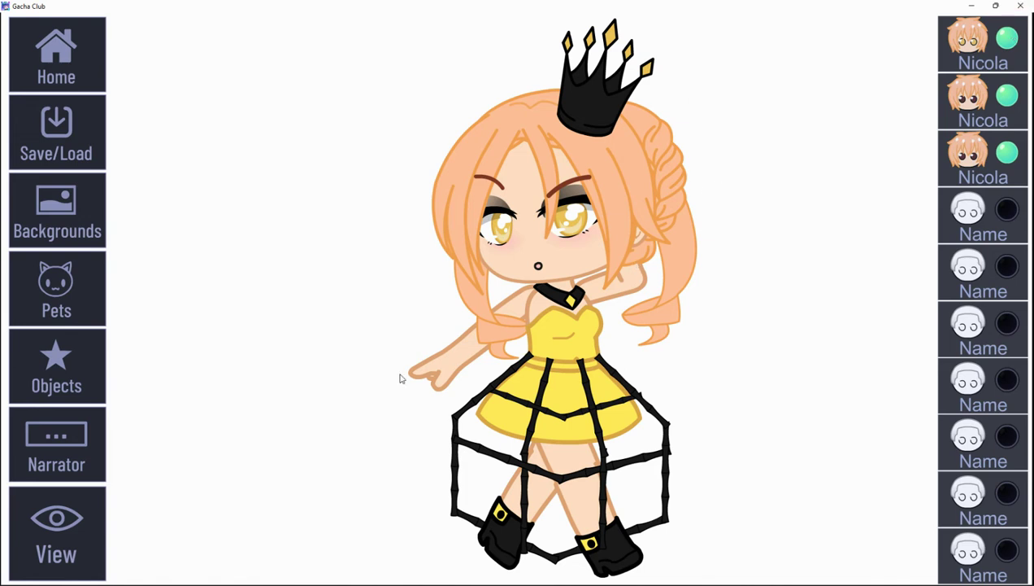
click(38, 372)
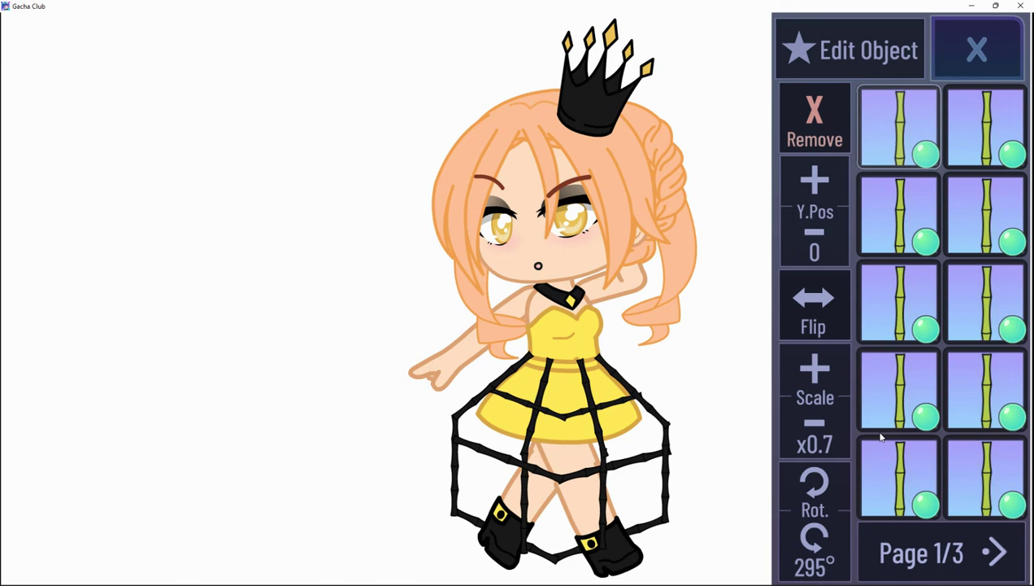
click(994, 541)
click(995, 540)
click(994, 541)
click(993, 541)
click(919, 284)
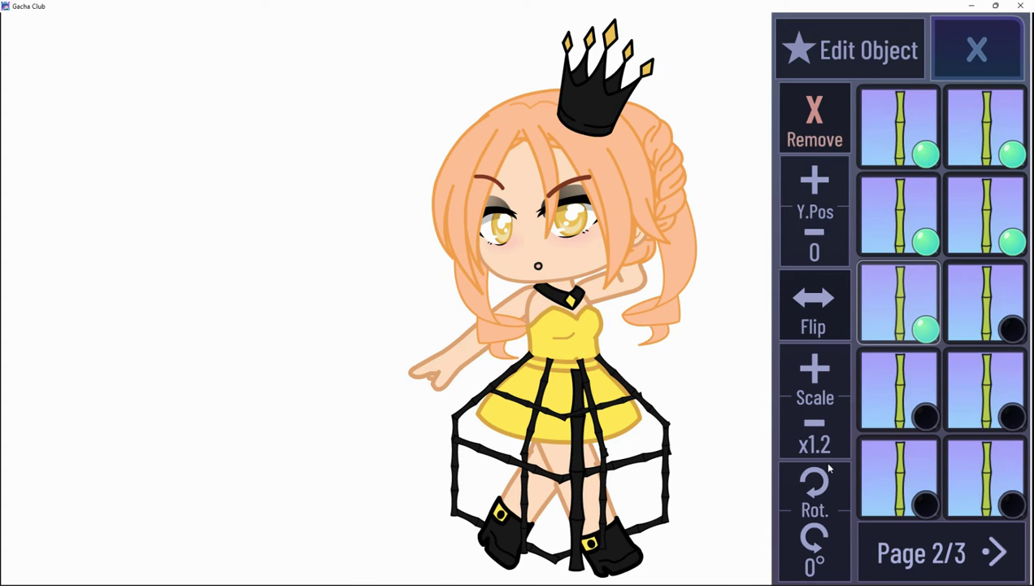
drag(562, 466, 371, 529)
click(989, 264)
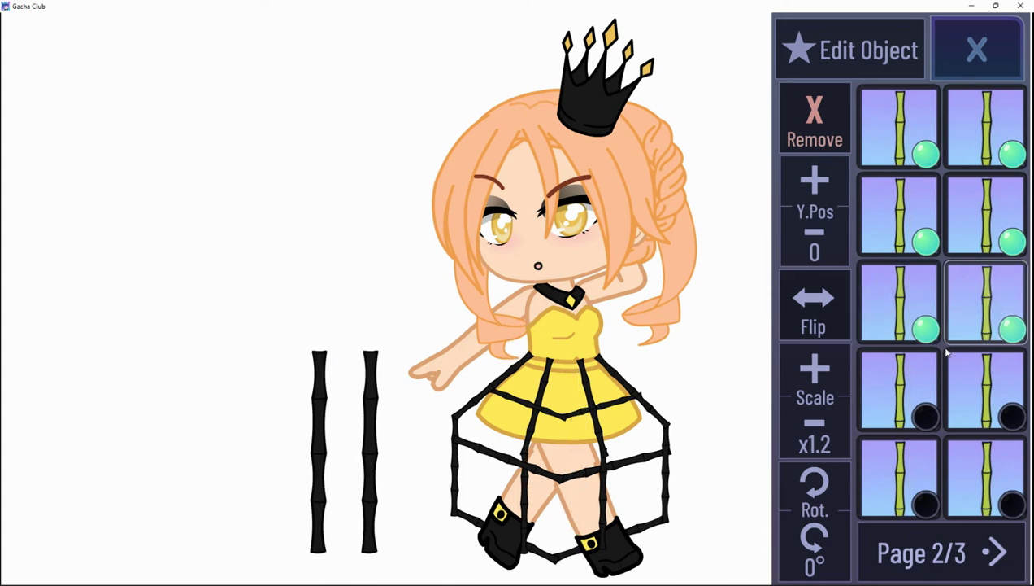
Add a seventeenth and an eighteenth bamboo pole and set them upright to the right of the cage.
click(927, 404)
drag(709, 480, 744, 512)
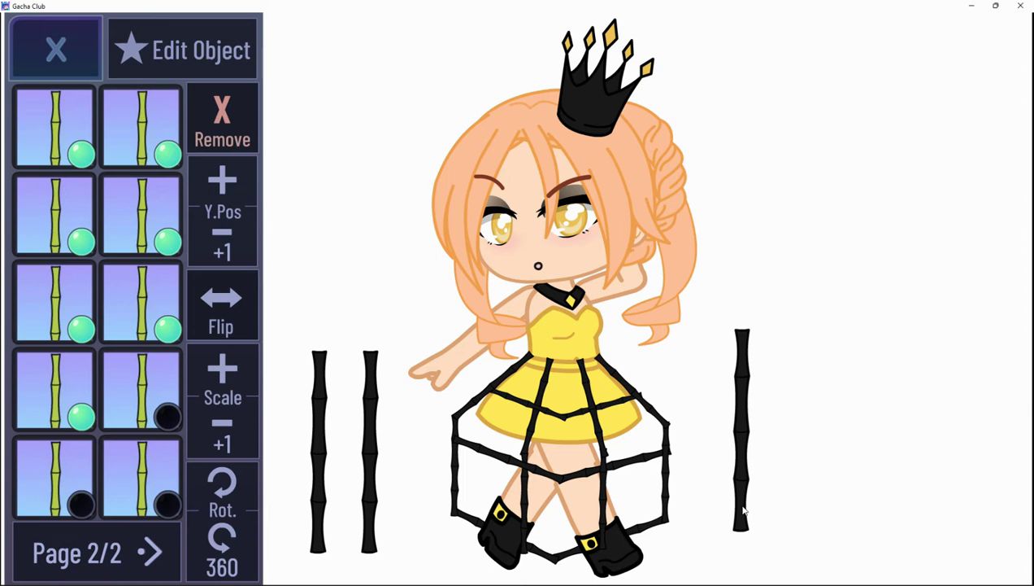
click(135, 419)
drag(710, 474, 806, 502)
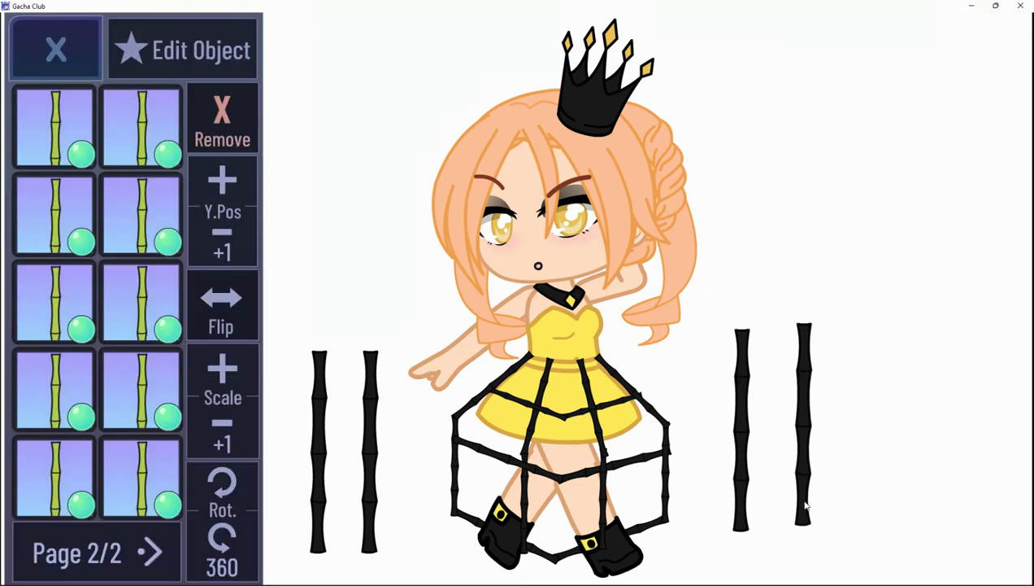
click(68, 329)
click(819, 436)
click(821, 436)
click(818, 386)
click(818, 386)
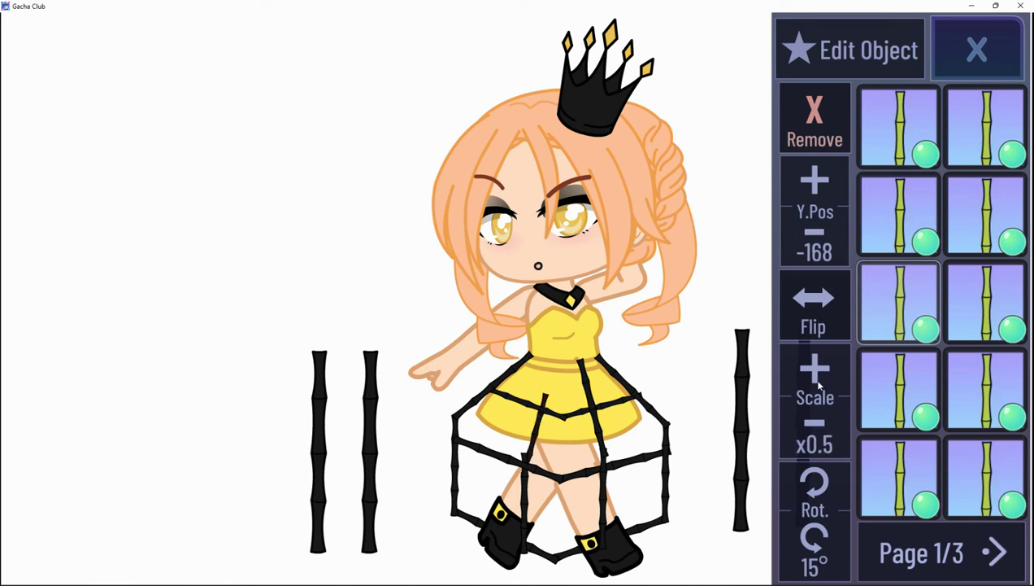
click(816, 424)
click(817, 368)
click(824, 374)
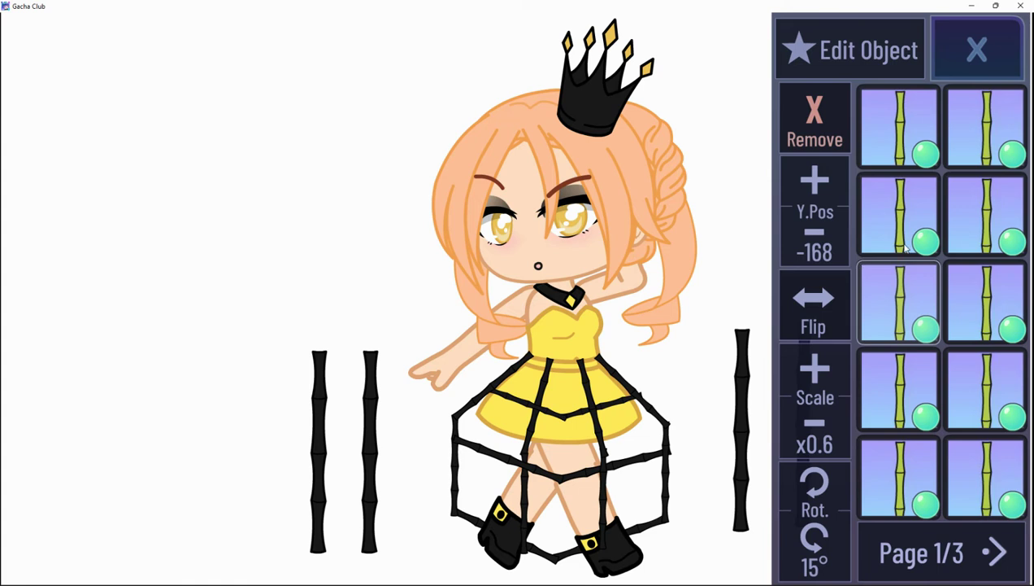
Rotate the fifteenth pole, the outermost one left of the cage, to 45°.
click(963, 548)
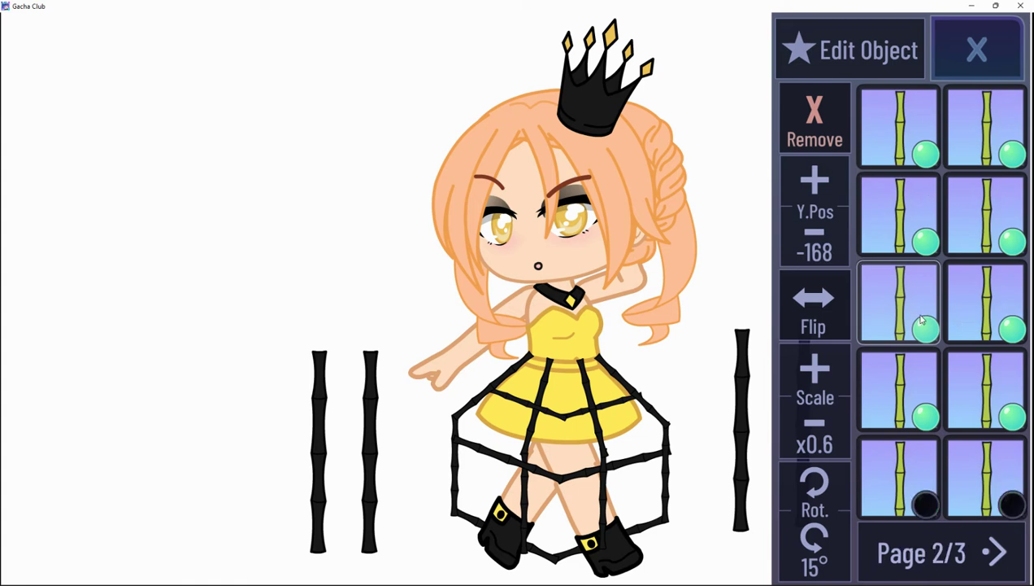
click(1002, 302)
click(913, 303)
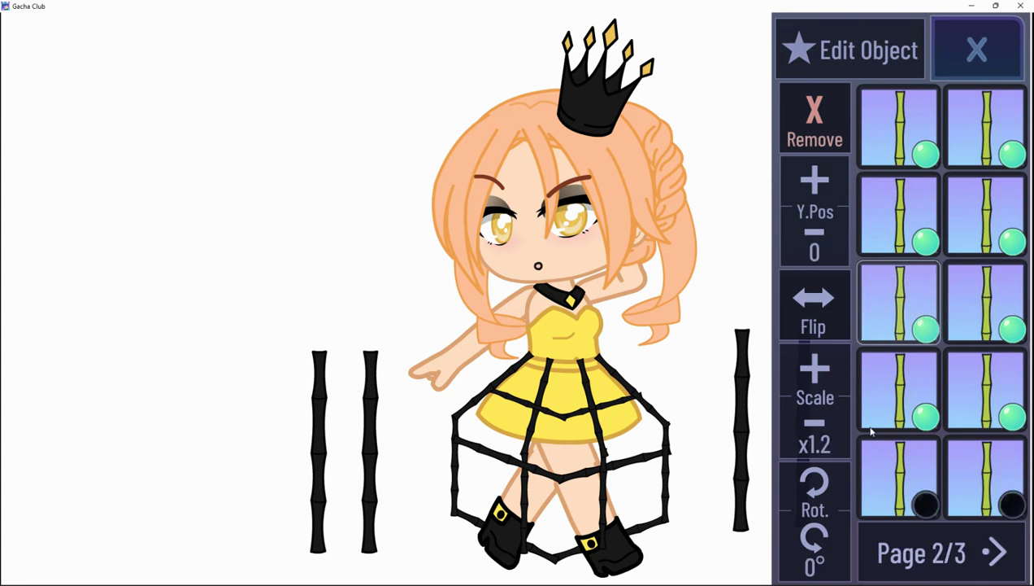
click(810, 486)
click(810, 487)
click(810, 486)
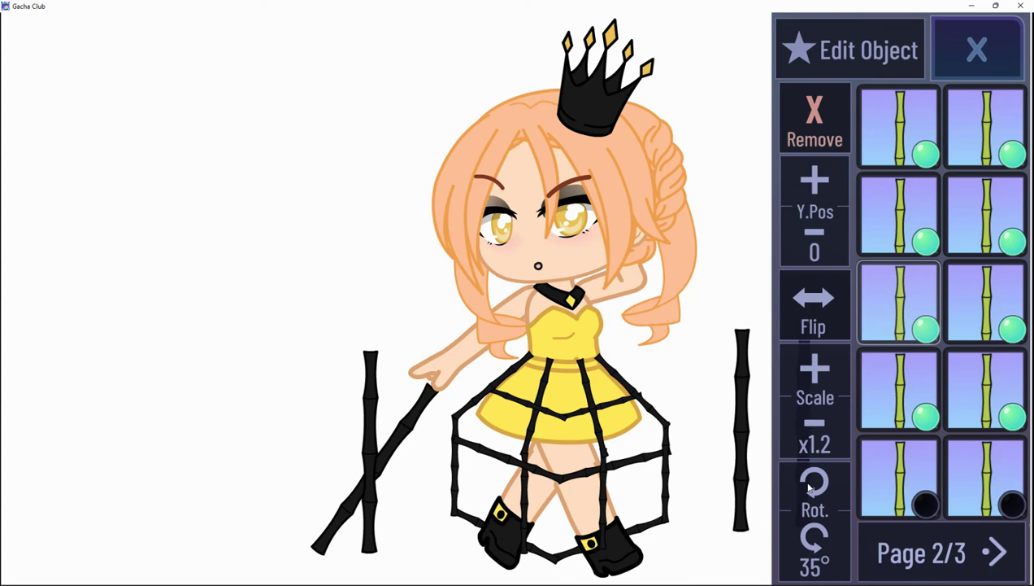
click(810, 486)
click(810, 486)
Scale the fifteenth pole to x0.6 and move it to extend outward from the cage's upper left corner.
click(815, 422)
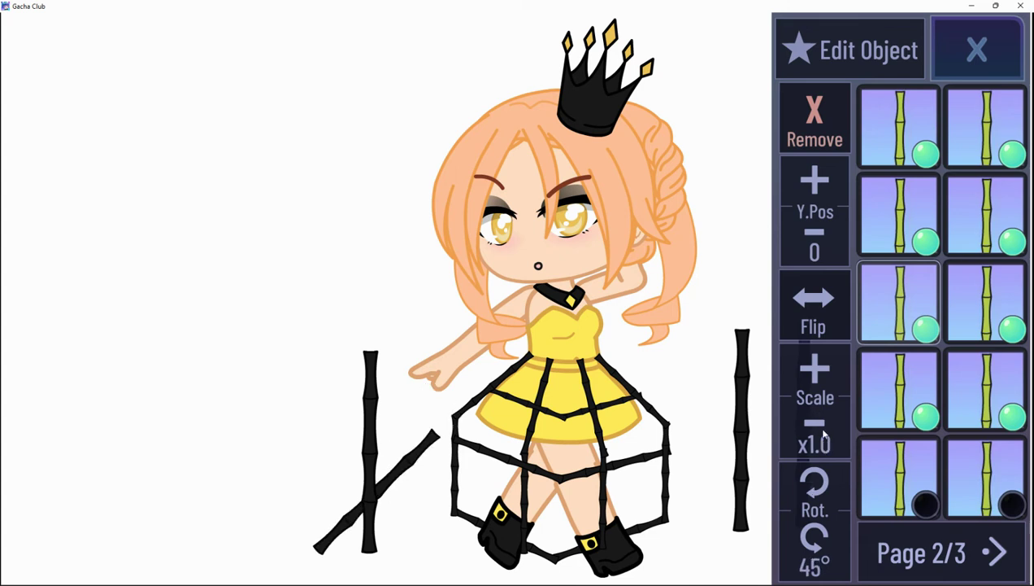
click(815, 422)
click(815, 422)
drag(350, 517, 388, 487)
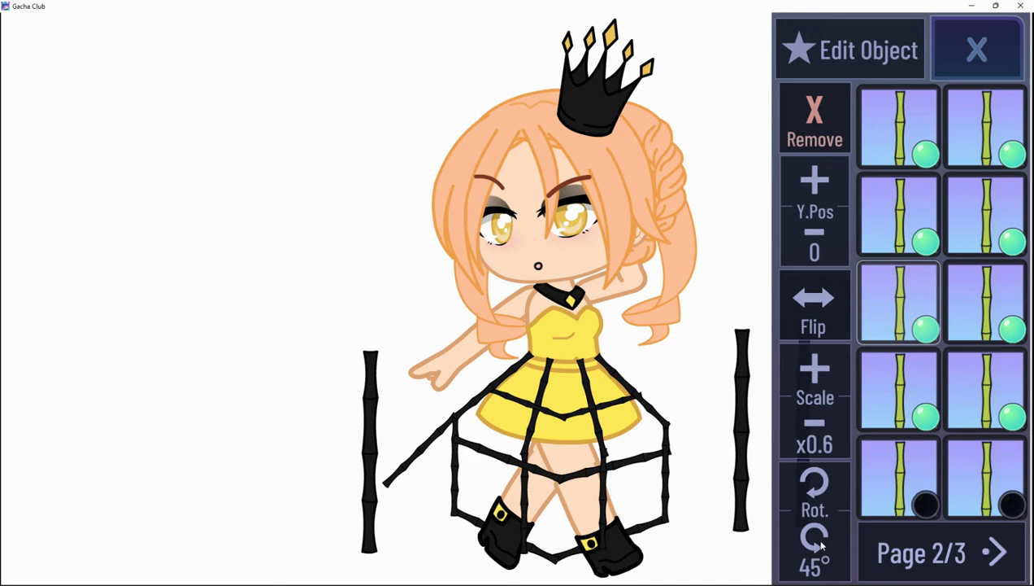
Try the fifteenth pole at 55° rotation and x0.4 scale, shifted away from the cage's left side.
click(807, 488)
click(812, 538)
click(812, 543)
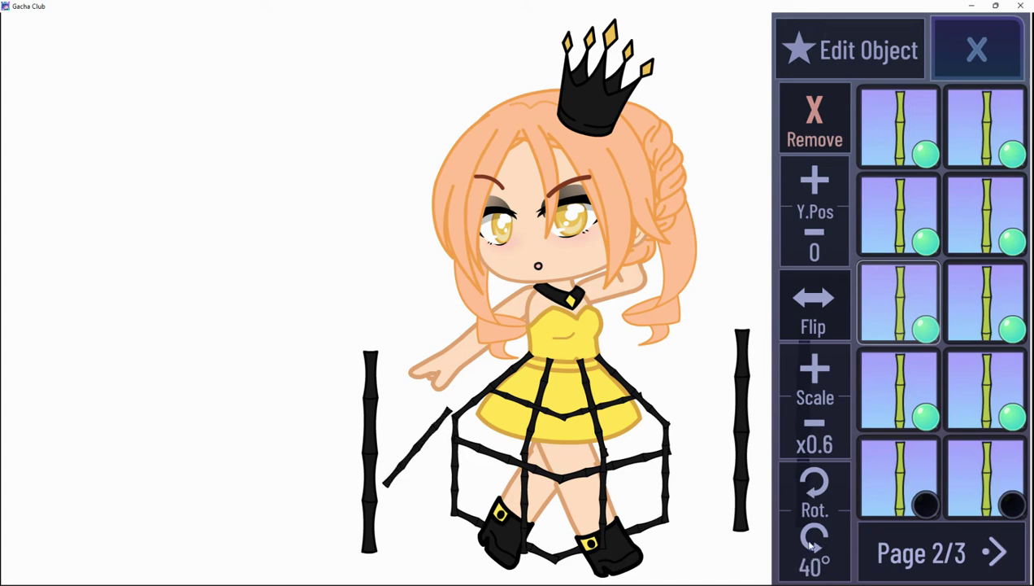
click(807, 488)
click(807, 488)
click(806, 488)
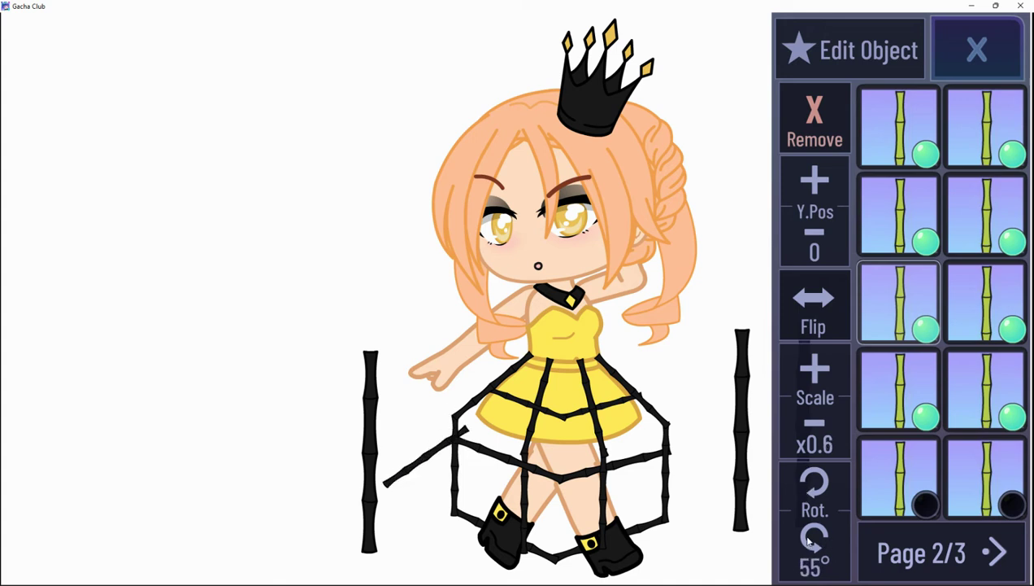
drag(505, 514, 376, 478)
click(803, 446)
click(804, 443)
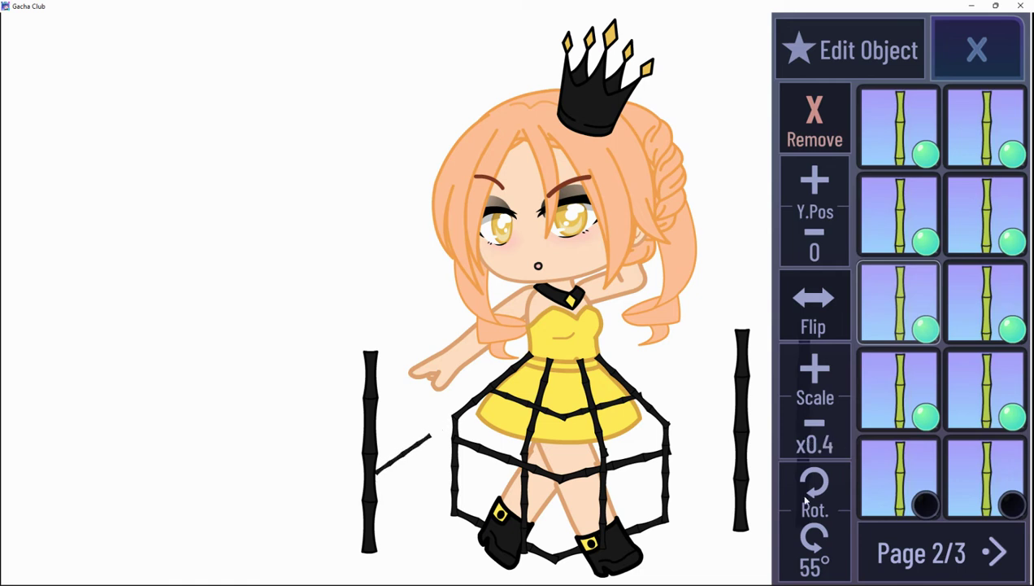
Set the fifteenth pole to x0.5 scale and 45° rotation, and attach its upper end to the cage's upper left corner.
click(804, 380)
click(818, 553)
click(822, 558)
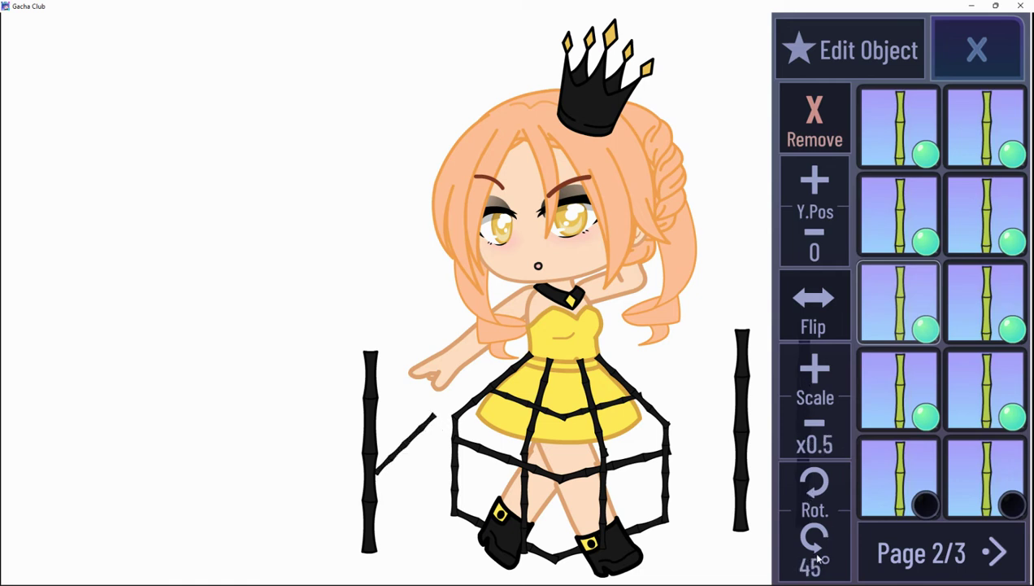
drag(455, 515, 398, 481)
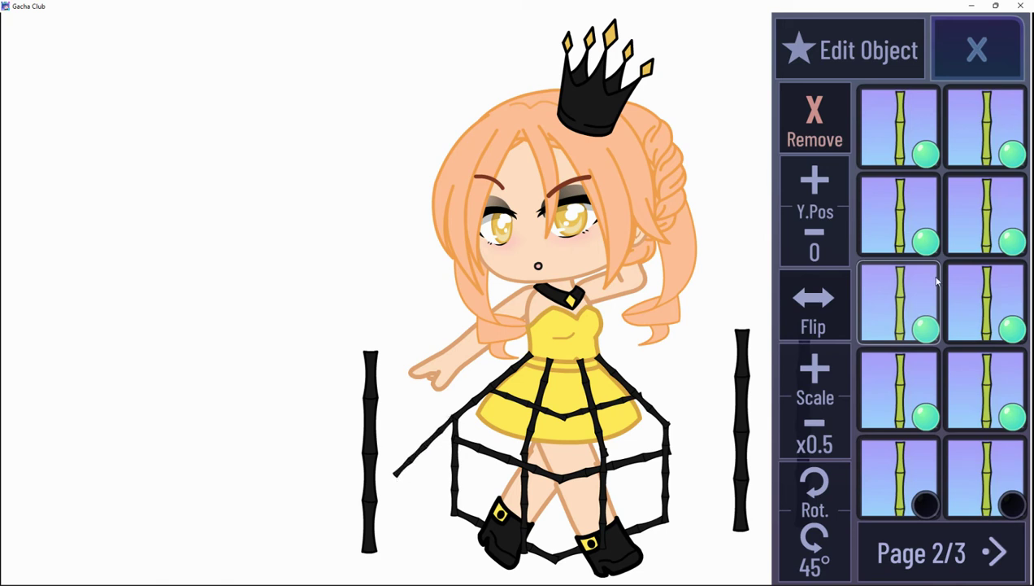
Rotate the sixteenth pole, the remaining upright one left of the cage, to 320°.
click(973, 317)
click(829, 506)
click(811, 527)
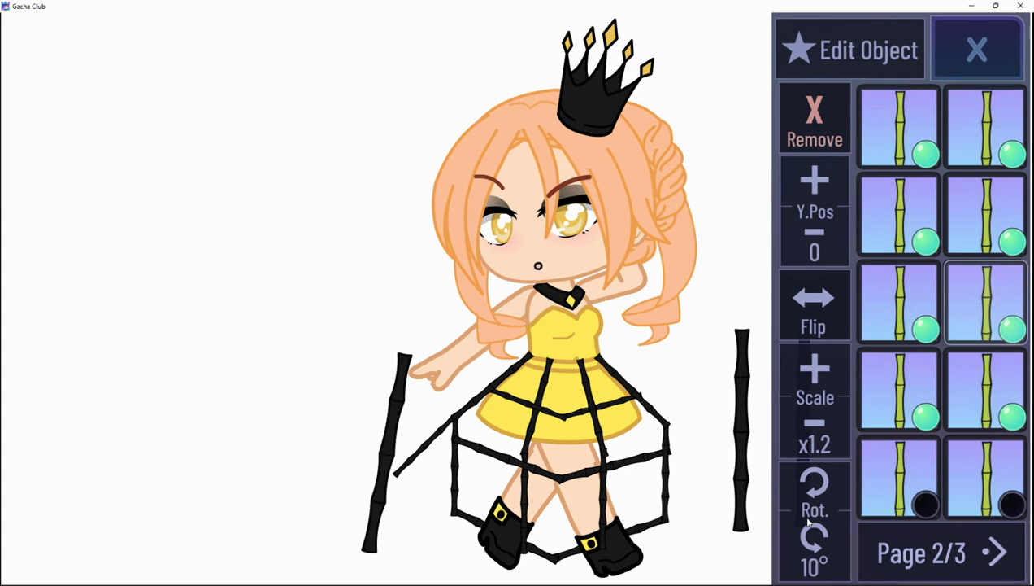
click(810, 524)
click(816, 485)
click(816, 533)
click(816, 533)
click(816, 533)
click(816, 534)
click(816, 534)
click(815, 533)
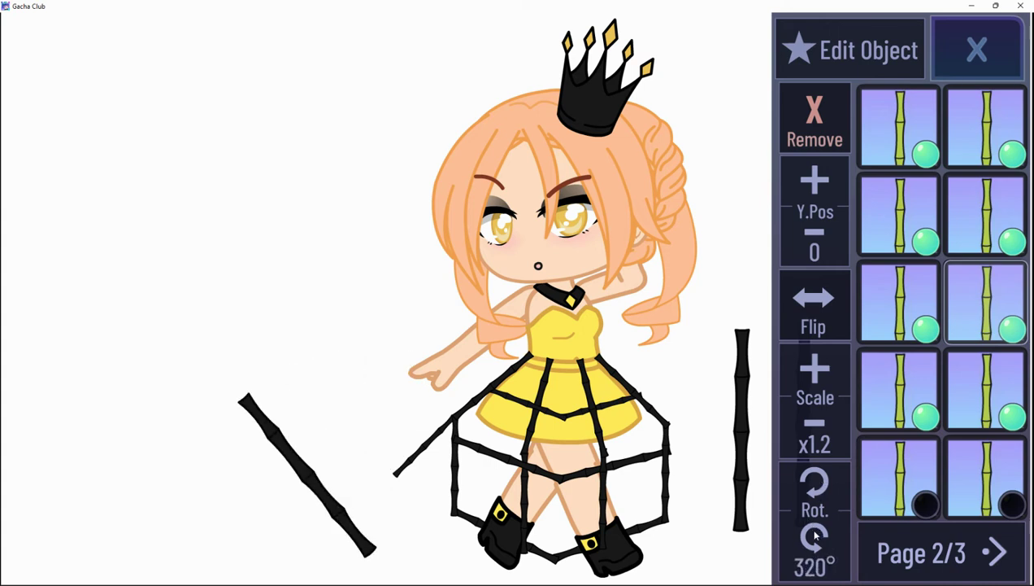
Scale the sixteenth pole to x0.5, rotate it to 310° and attach its lower end to the left outer vertical pole's lower end.
click(816, 534)
click(816, 423)
click(816, 424)
click(817, 423)
click(817, 424)
click(817, 423)
drag(366, 545, 455, 518)
click(811, 500)
click(815, 543)
click(814, 543)
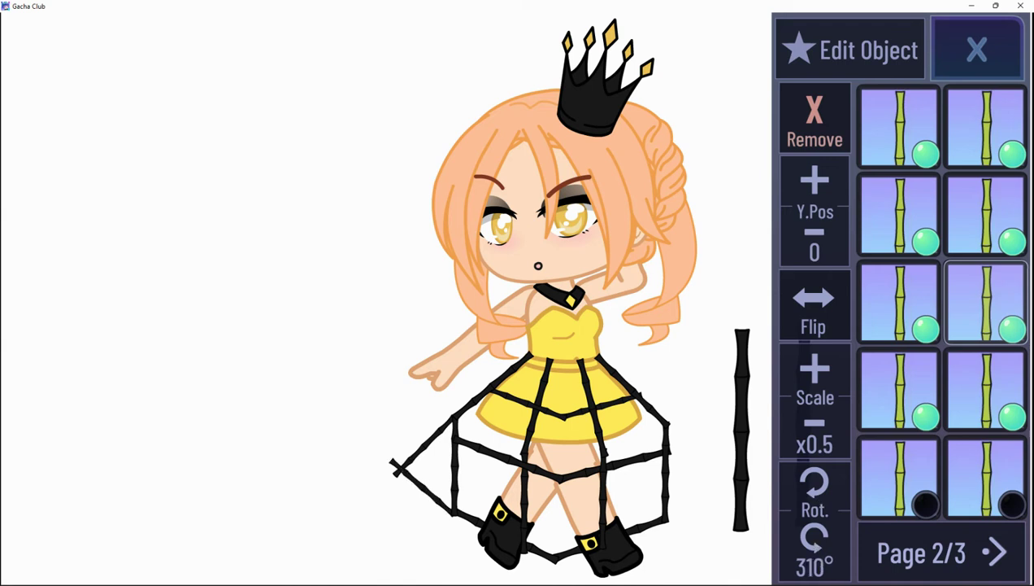
Rotate the fifteenth pole to 50° and shift it so its outer end meets the sixteenth pole's in a point.
click(900, 301)
click(816, 482)
drag(433, 473, 394, 467)
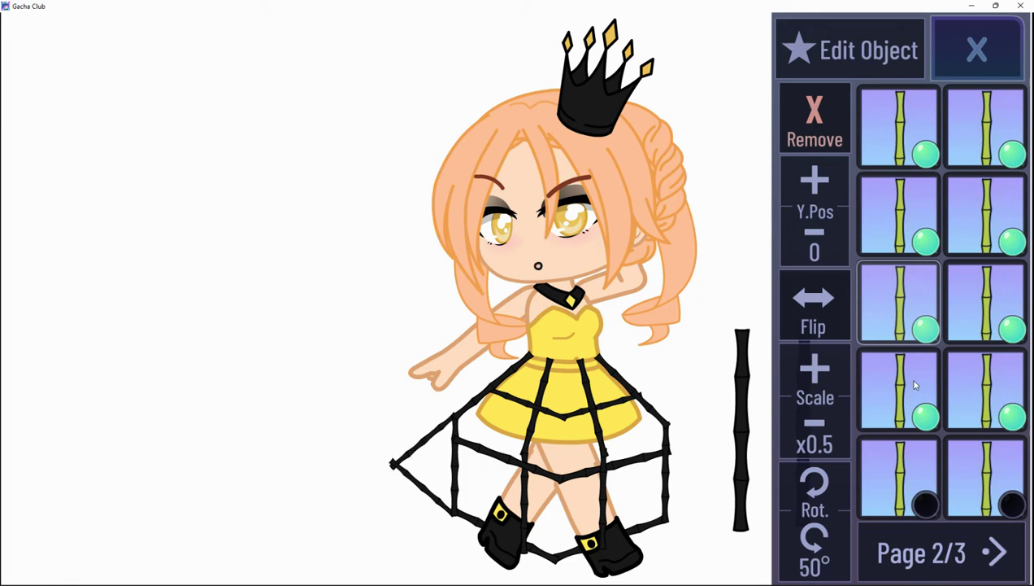
click(816, 538)
click(816, 539)
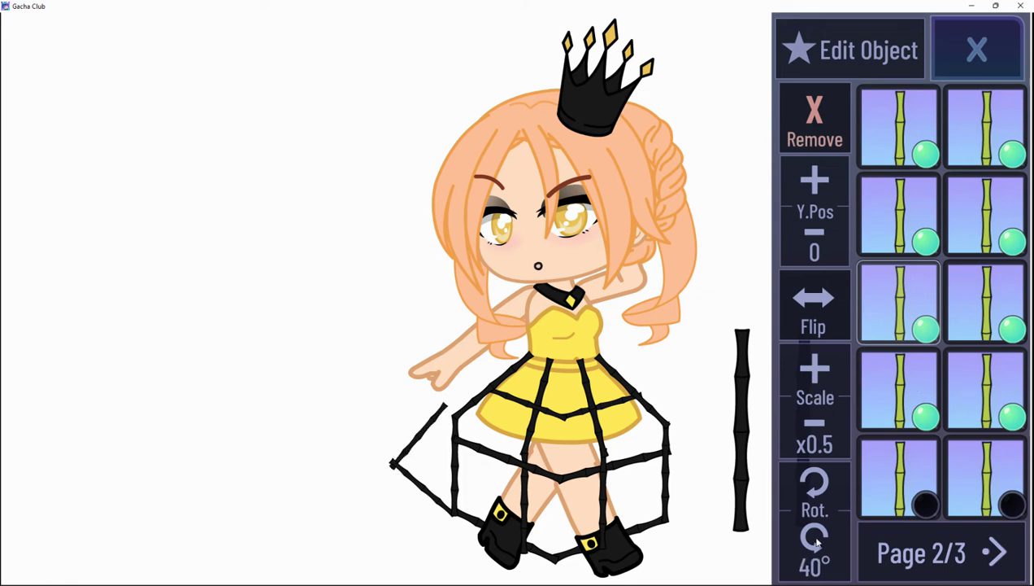
click(813, 504)
click(813, 505)
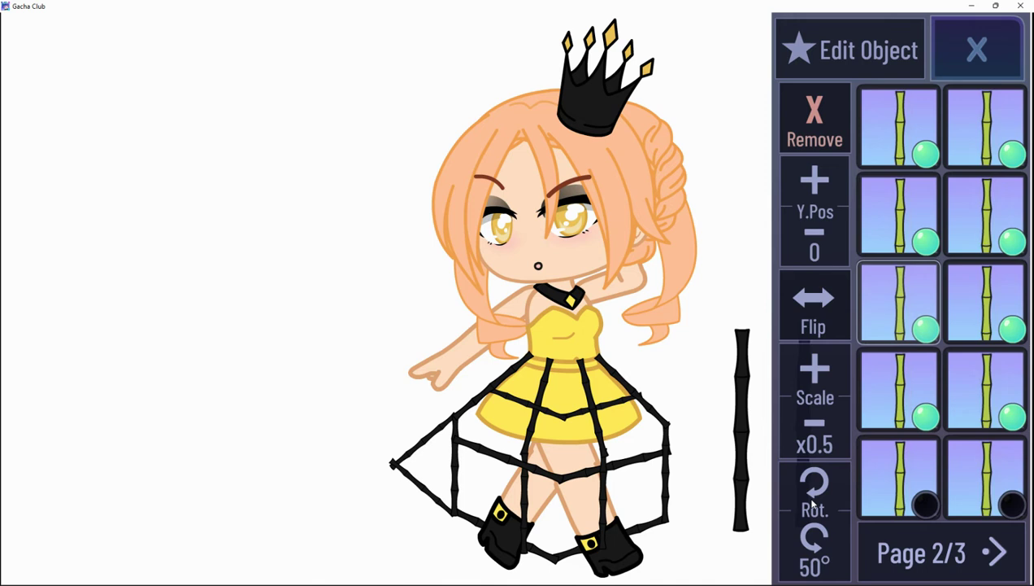
Scale the fifteenth pole to x0.4, rotate it to 60° and attach its upper end to the left outer vertical pole's upper end.
click(814, 424)
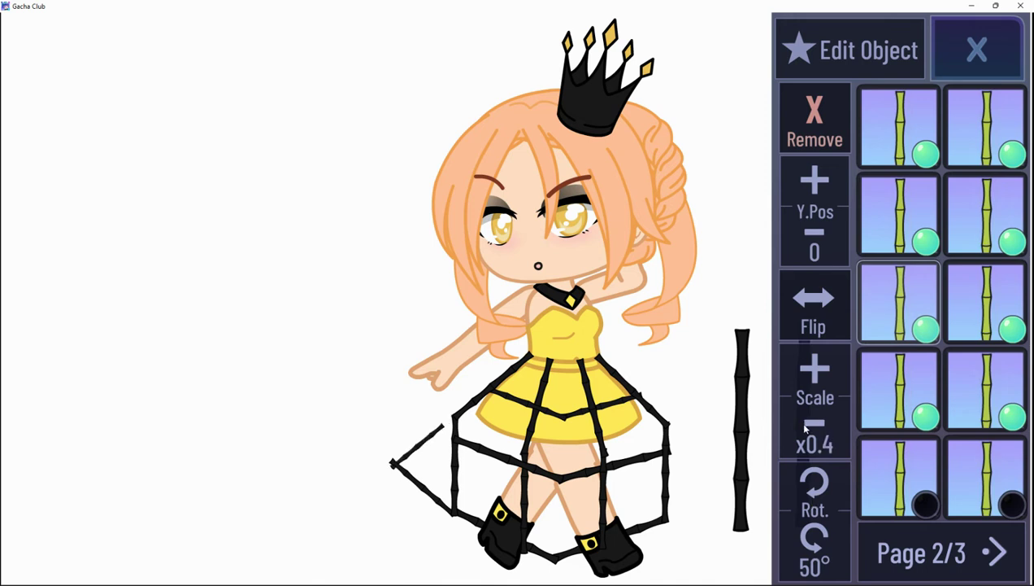
click(824, 488)
click(824, 488)
click(810, 541)
click(810, 541)
click(810, 488)
click(810, 488)
drag(441, 499, 399, 450)
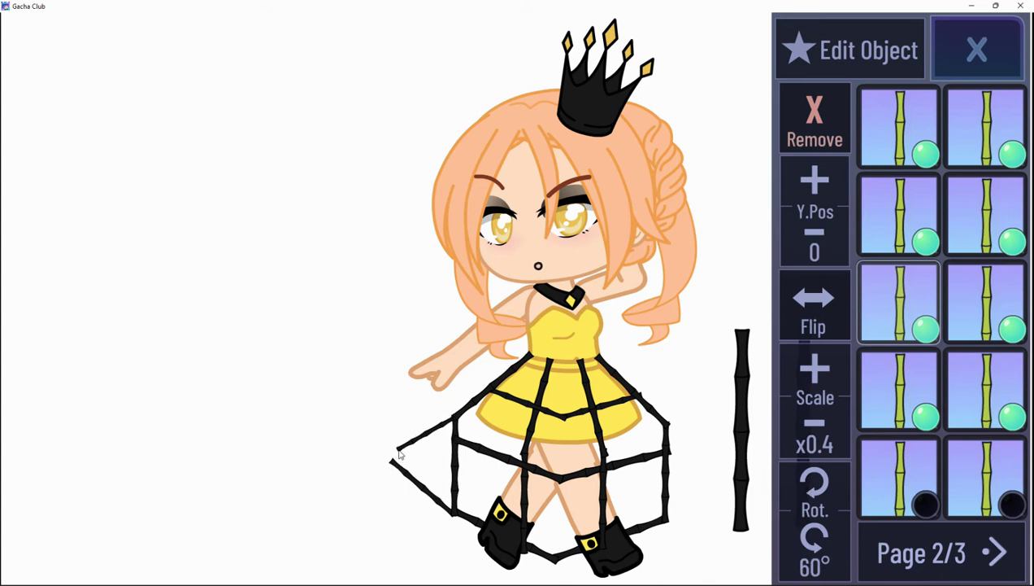
Rotate the sixteenth pole to 300°, scale it to x0.4 and attach its lower end to the left outer vertical pole's lower end.
click(958, 292)
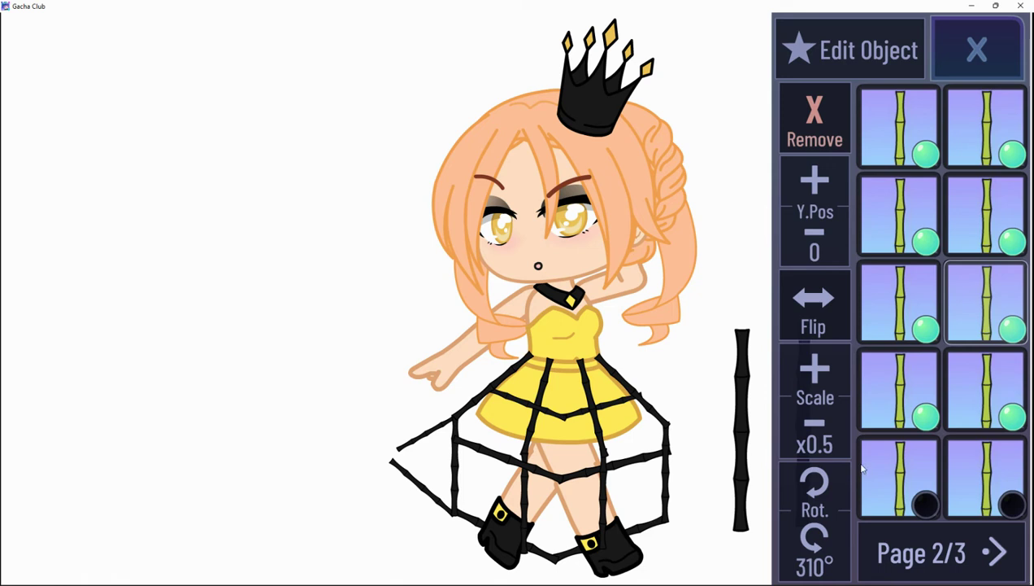
click(816, 492)
click(815, 538)
click(816, 540)
click(816, 541)
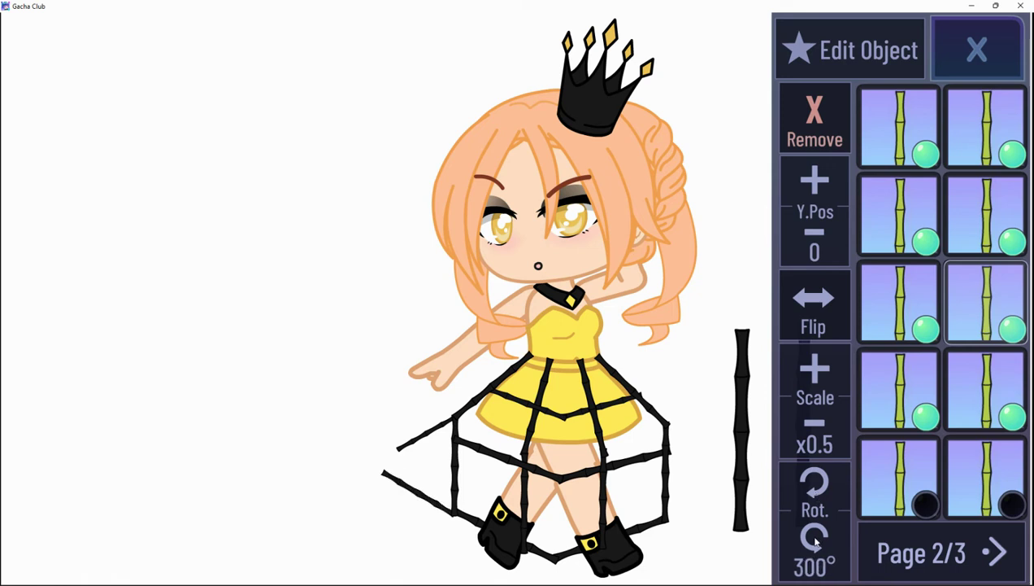
click(816, 437)
drag(469, 517, 455, 518)
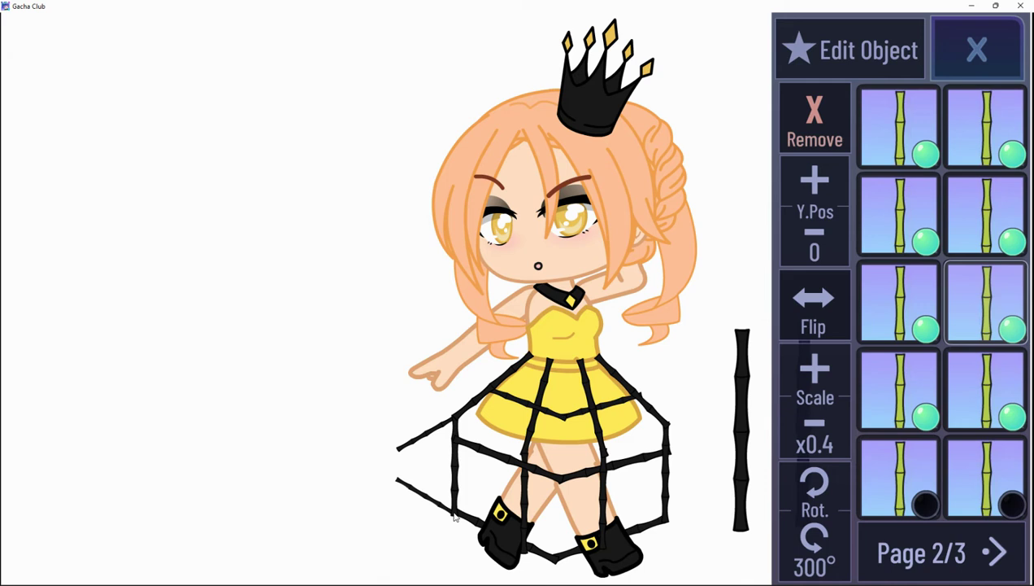
Scale the seventeenth pole, the nearer upright one right of the cage, to x0.4.
click(900, 350)
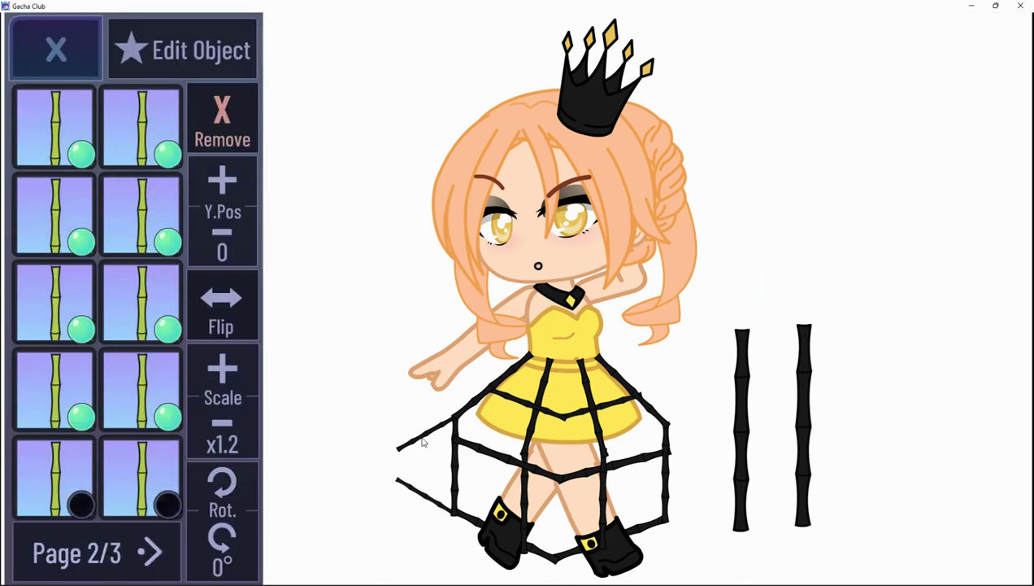
click(221, 424)
click(219, 426)
click(218, 428)
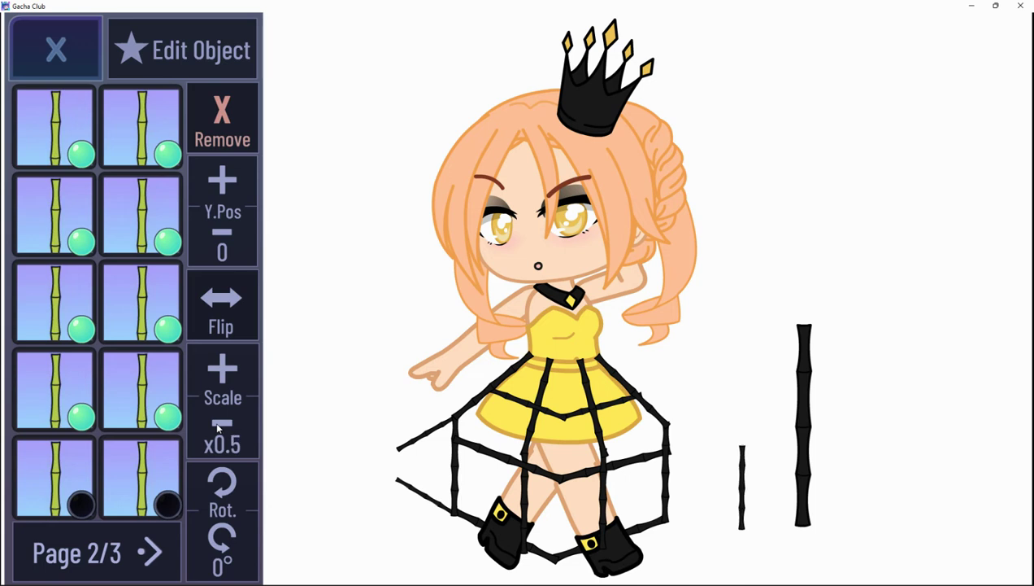
click(224, 374)
click(223, 423)
Rotate the seventeenth pole to 300° and attach its upper end to the cage's upper right corner.
click(217, 483)
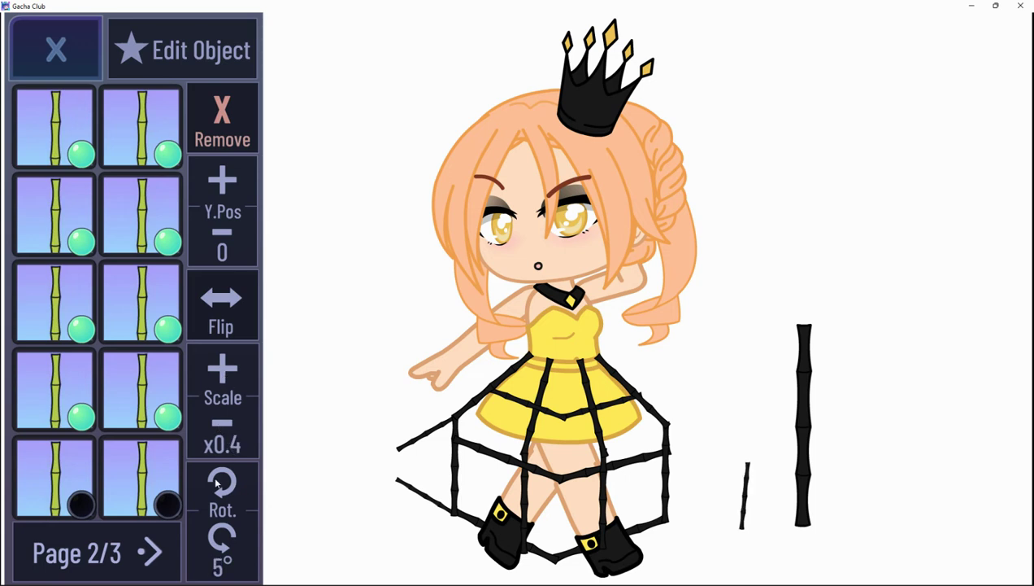
click(226, 532)
click(226, 533)
click(226, 533)
click(225, 534)
click(224, 533)
click(223, 536)
drag(734, 525, 725, 458)
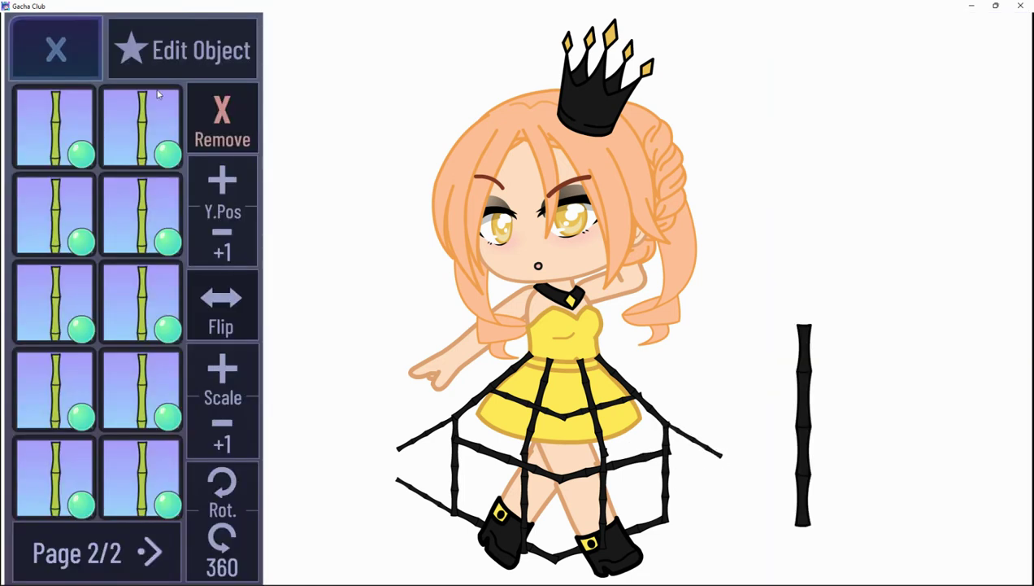
Scale the eighteenth pole, the remaining upright one right of the cage, to x0.4.
click(137, 402)
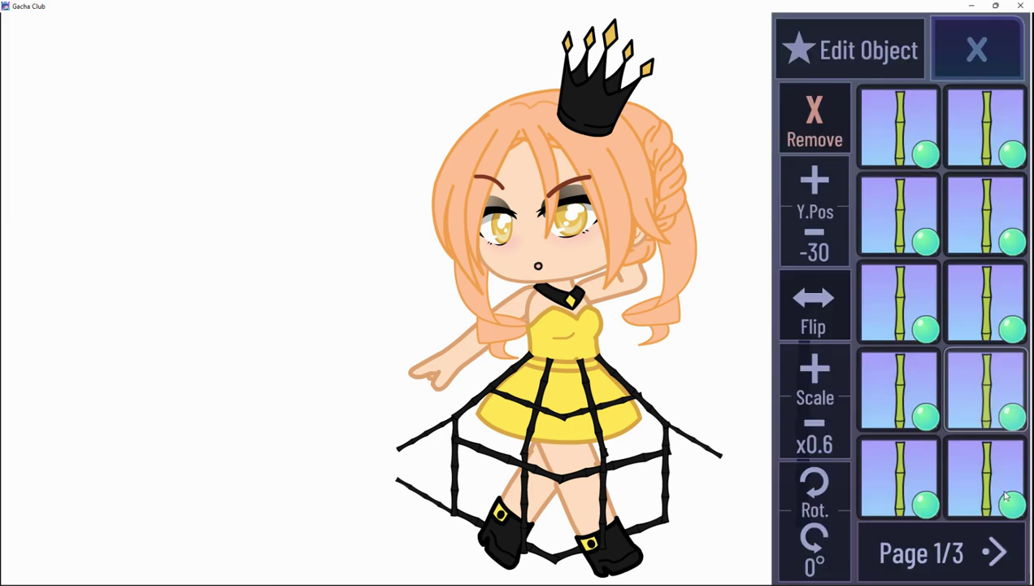
click(988, 558)
click(905, 413)
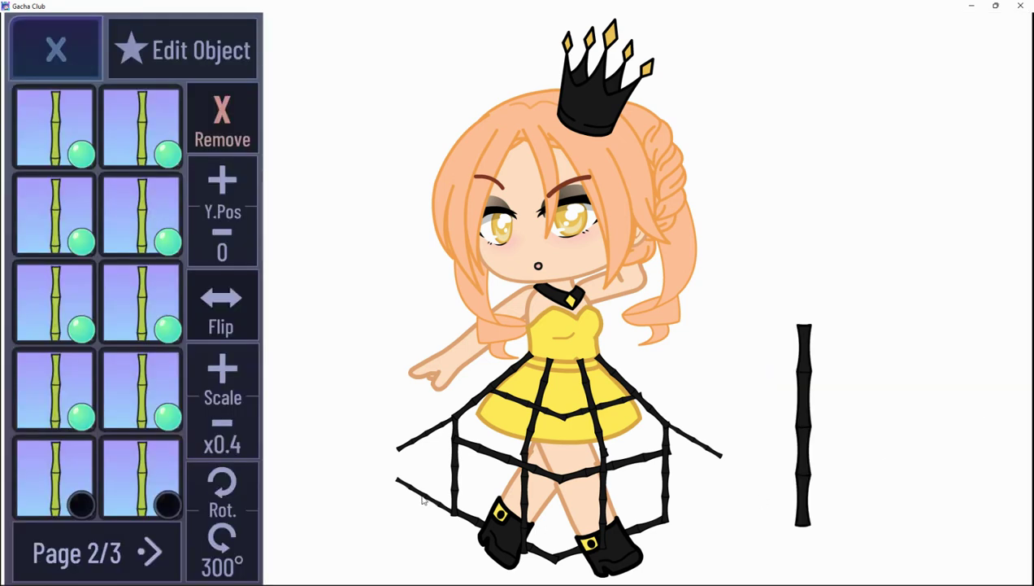
click(151, 409)
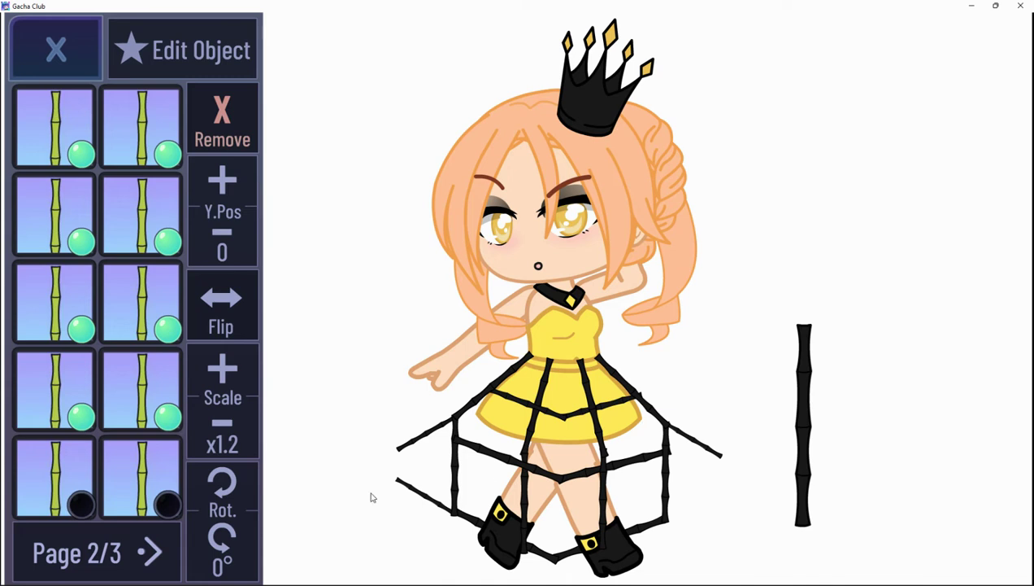
click(230, 433)
click(230, 434)
click(230, 434)
click(230, 433)
click(230, 433)
click(230, 434)
click(230, 434)
click(230, 433)
Rotate the eighteenth pole to 60° and attach its lower end to the right outer vertical pole's lower end.
click(226, 488)
click(226, 488)
click(226, 488)
click(225, 488)
click(226, 488)
click(226, 488)
click(226, 488)
click(226, 488)
click(226, 488)
click(225, 488)
click(225, 488)
click(225, 488)
drag(792, 499, 668, 527)
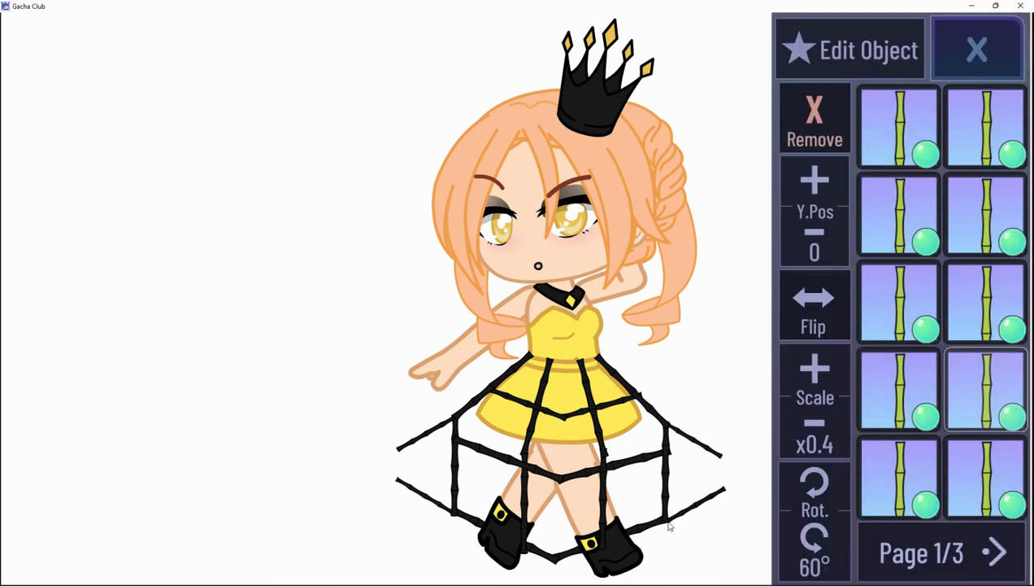
Add the nineteenth pole at x0.4 scale and place it upright, clear of the cage on its left side.
click(978, 529)
click(911, 480)
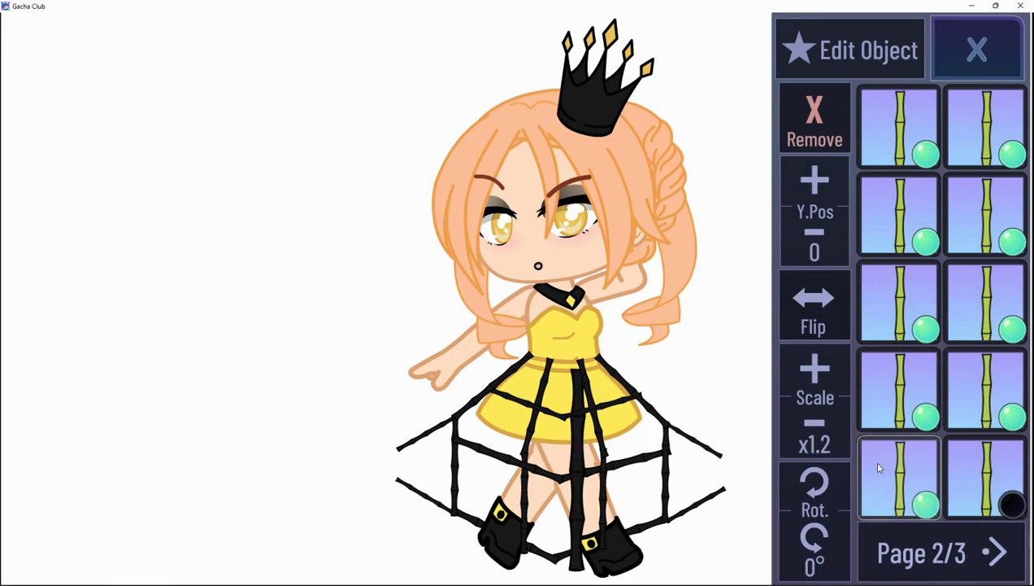
click(821, 442)
click(821, 443)
click(821, 442)
drag(576, 533, 397, 497)
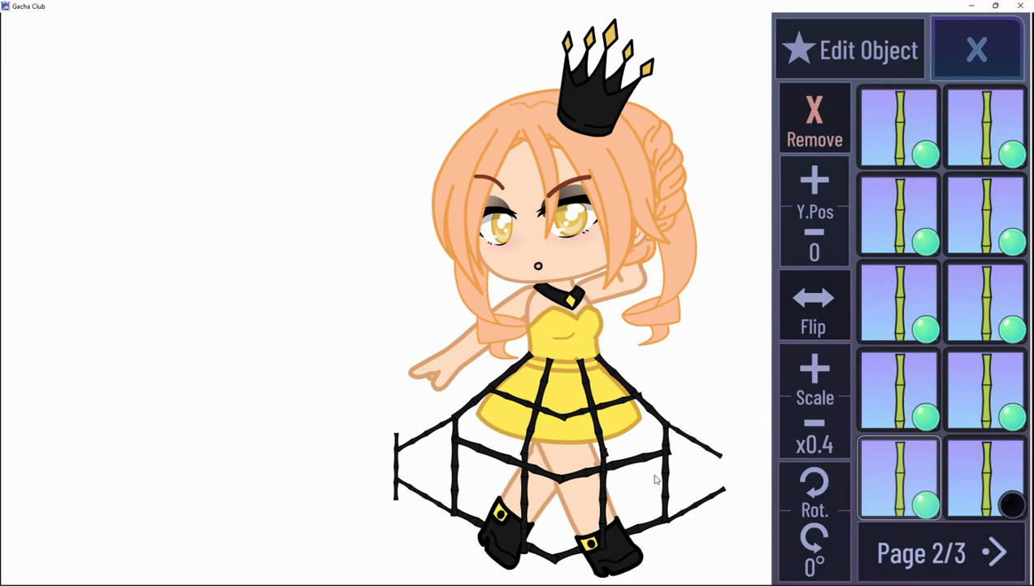
drag(434, 497, 347, 512)
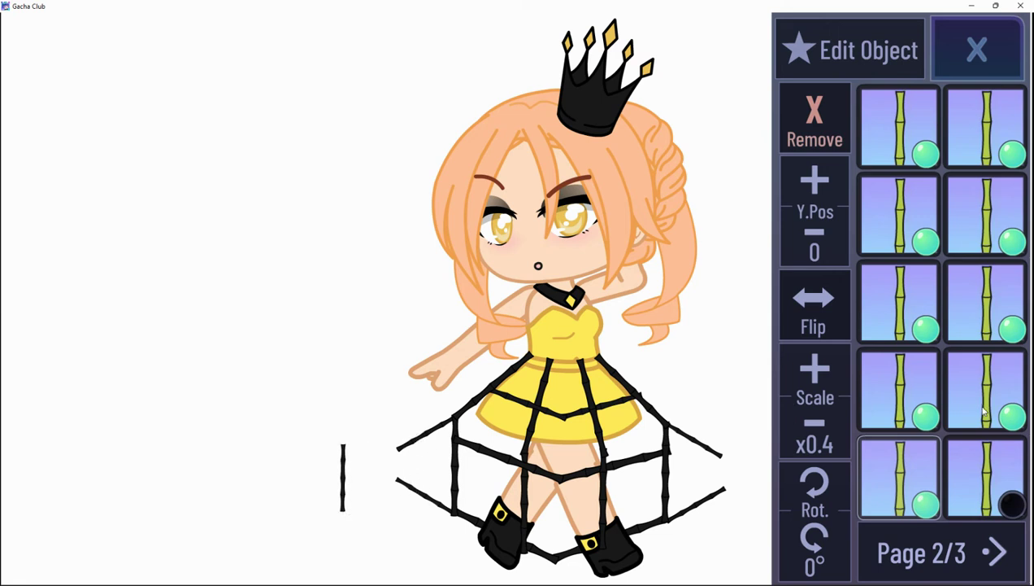
Add the twentieth pole and scale it to x0.4.
click(984, 453)
click(814, 423)
click(814, 423)
click(814, 423)
click(814, 423)
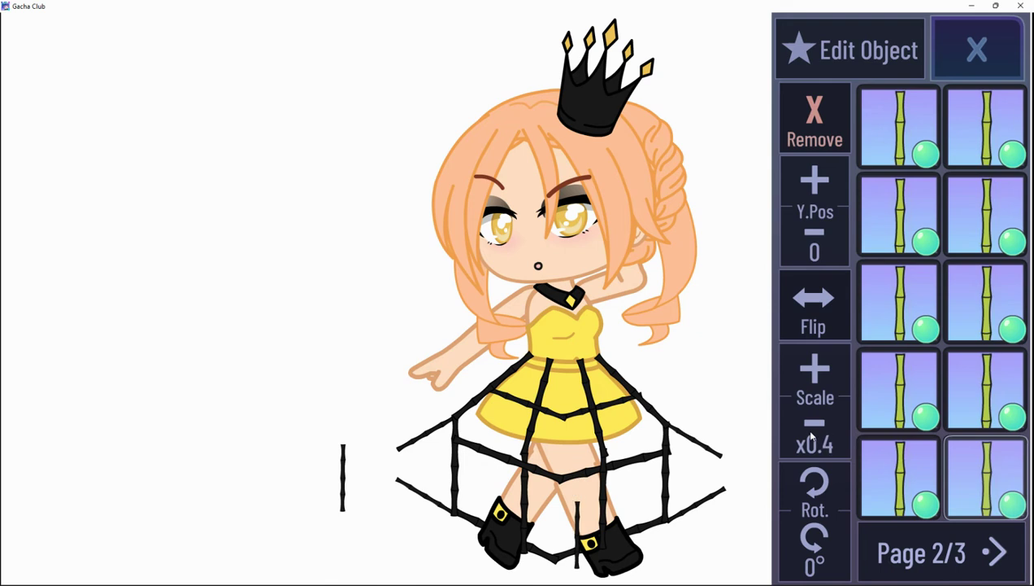
Rotate the seventeenth pole, the upper extension right of the cage, to 240°.
click(905, 384)
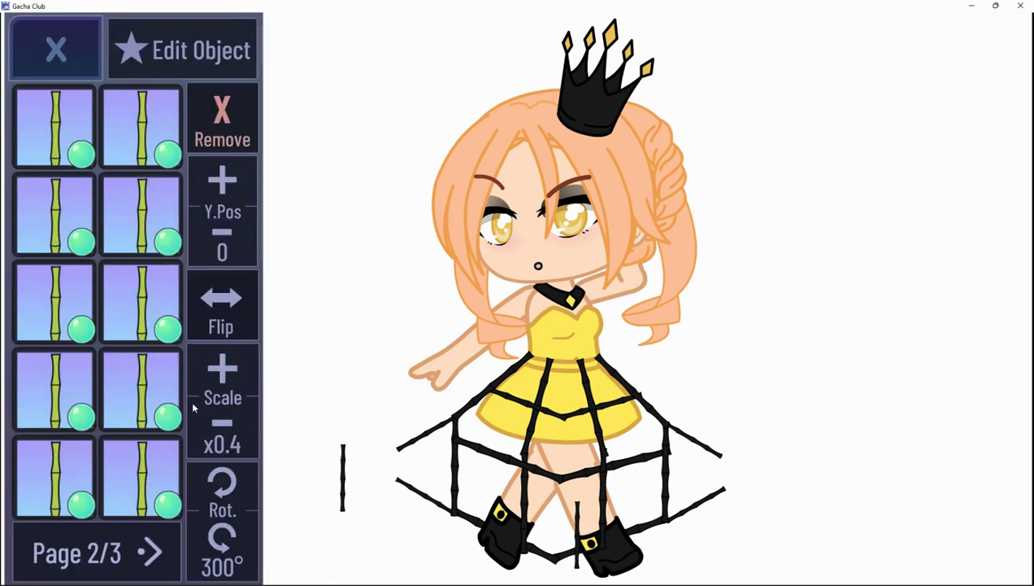
click(215, 429)
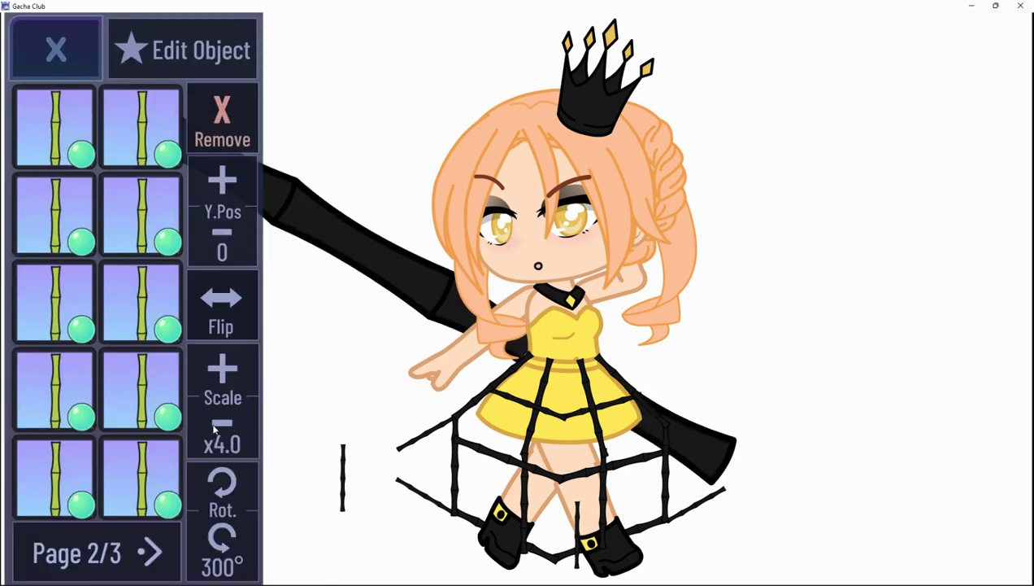
click(234, 365)
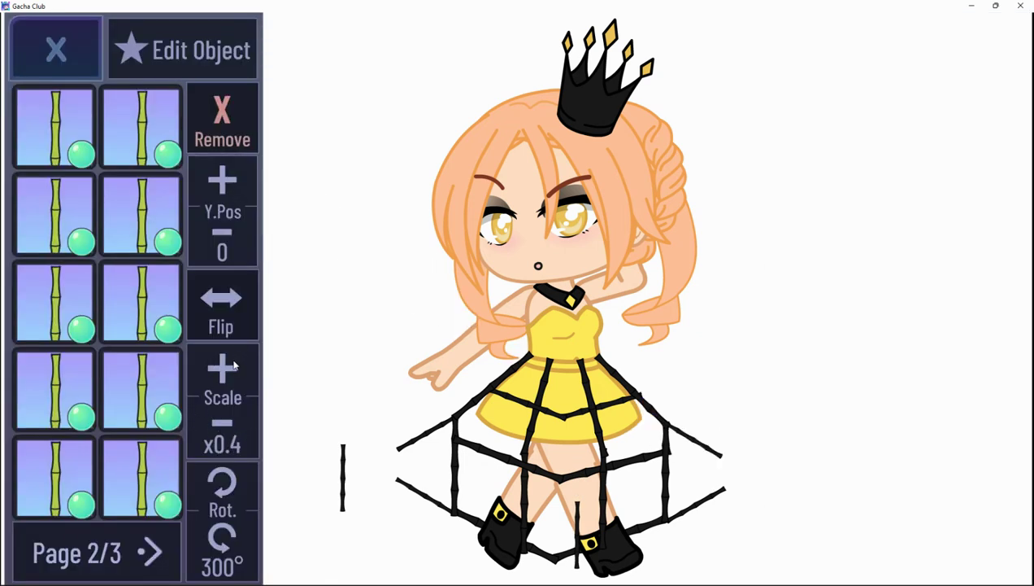
click(229, 481)
click(228, 481)
click(228, 480)
click(228, 480)
click(230, 523)
double_click(230, 522)
click(230, 522)
click(231, 522)
click(231, 501)
click(232, 530)
click(233, 530)
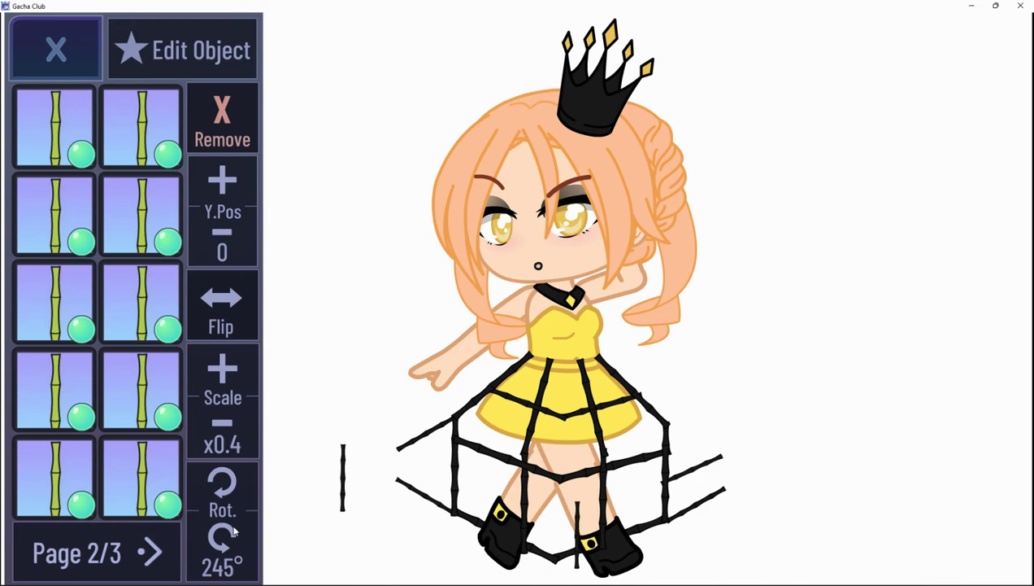
click(233, 531)
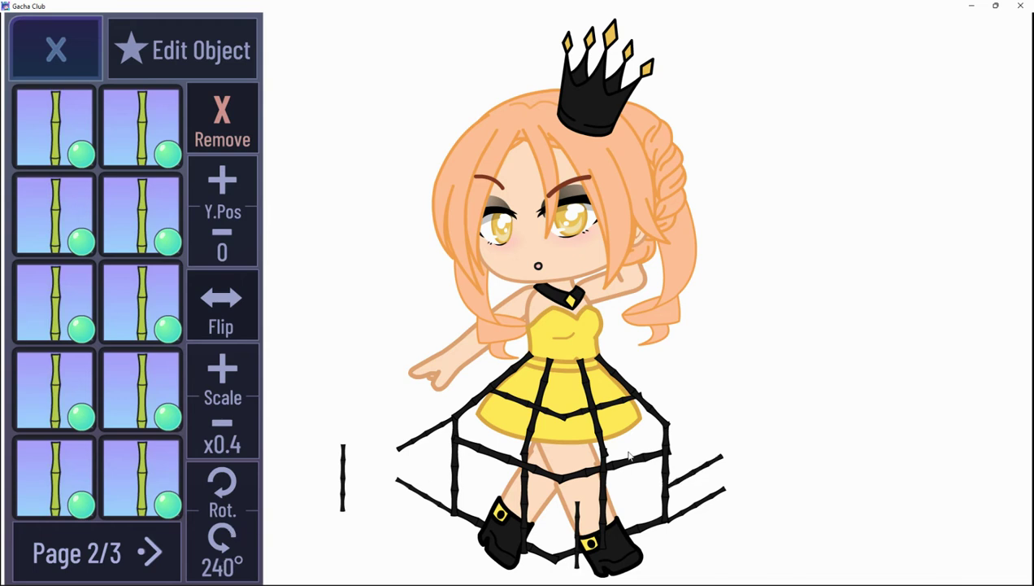
Scale the seventeenth pole to x0.5 and attach its lower end to the right outer vertical pole's upper end.
drag(826, 422, 724, 396)
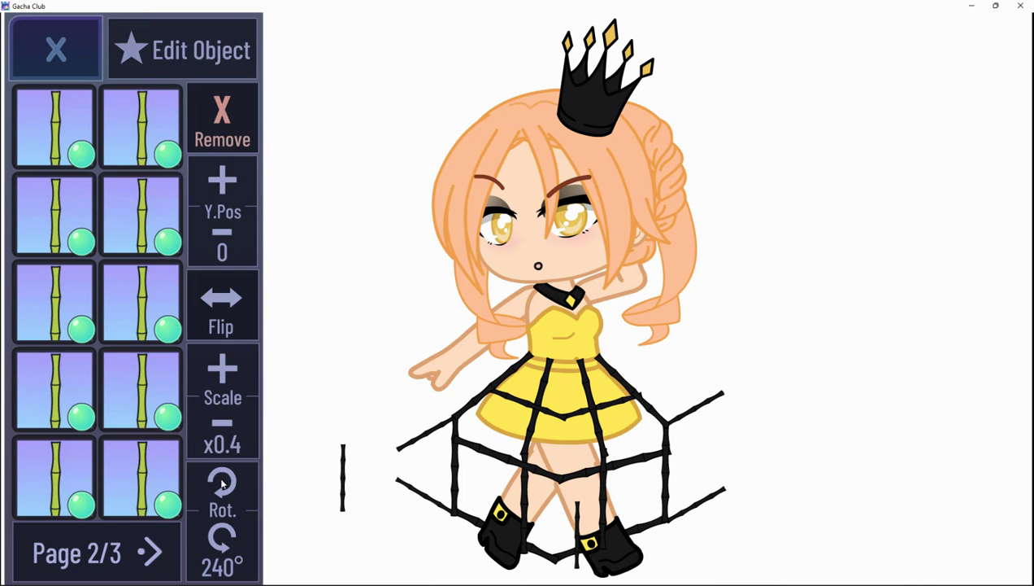
click(219, 396)
drag(777, 488, 740, 389)
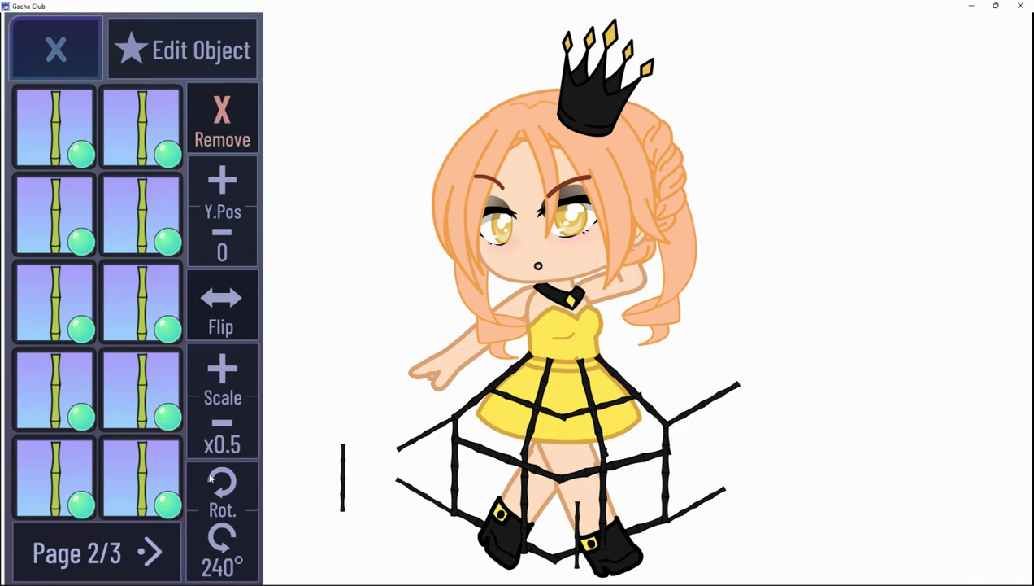
Scale the eighteenth pole to x0.5 and reattach its lower end to the right outer vertical pole's lower end.
click(91, 395)
click(70, 390)
click(138, 391)
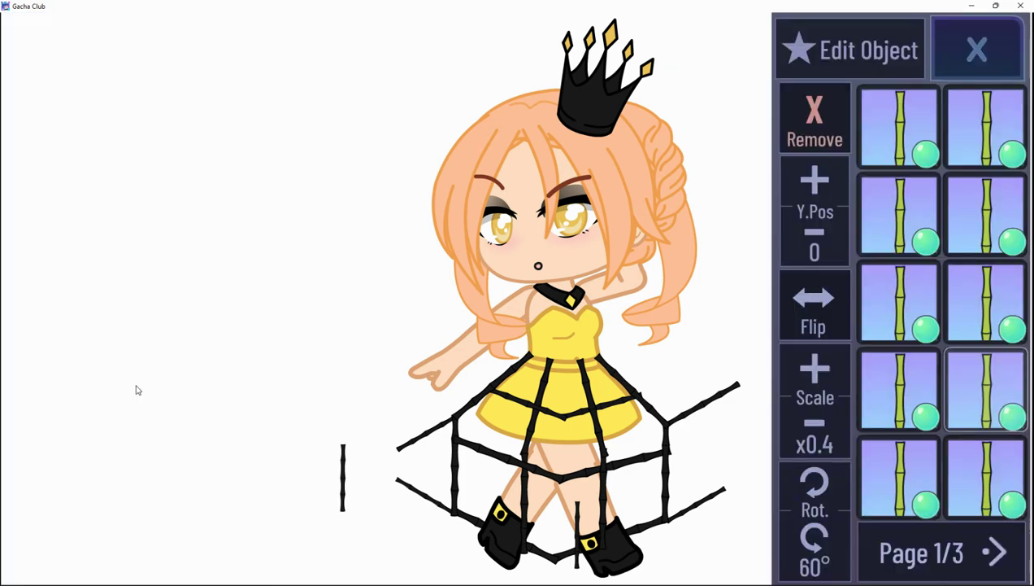
click(813, 370)
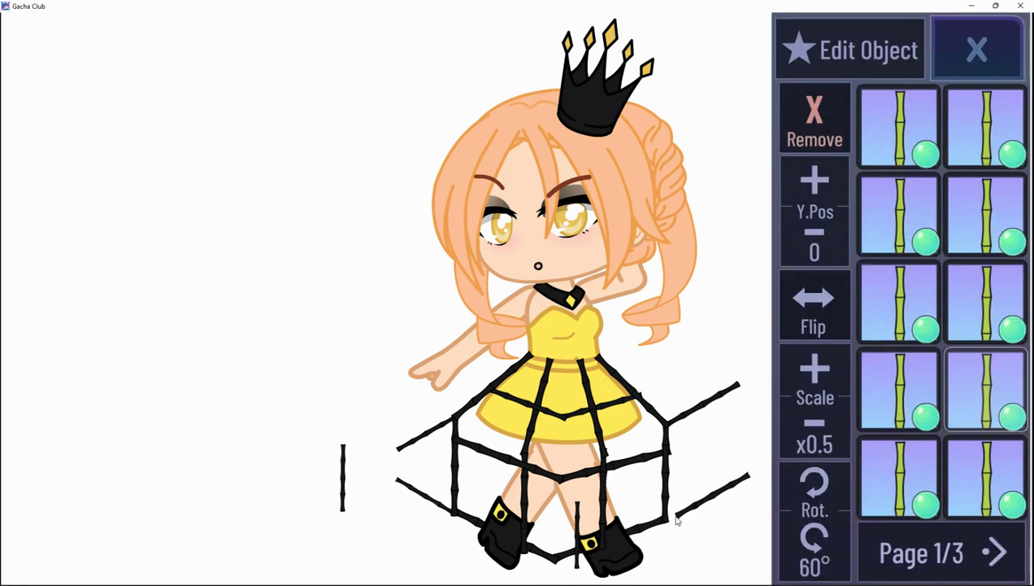
drag(676, 516, 664, 519)
click(914, 317)
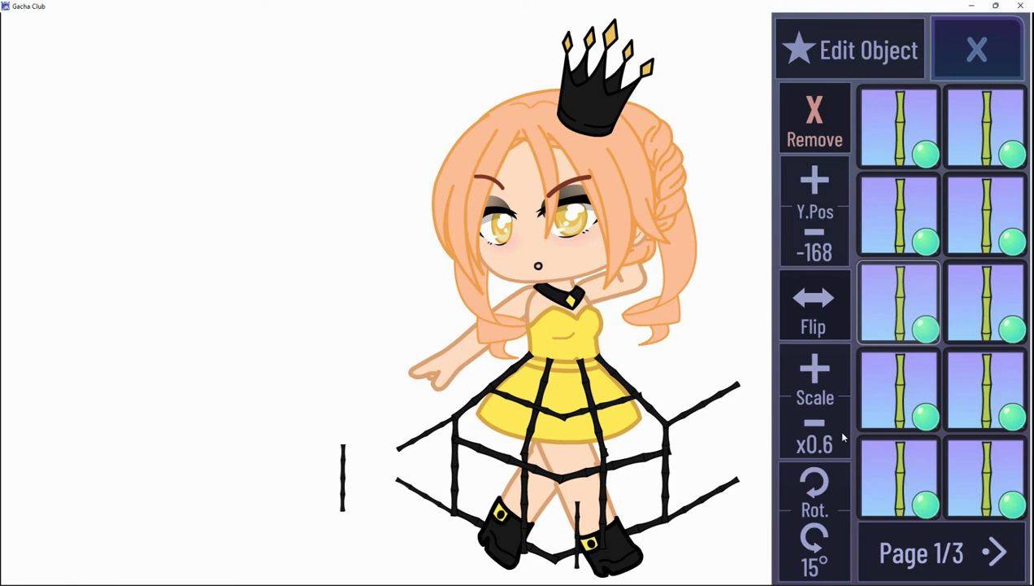
click(810, 486)
click(814, 538)
Scale the fifteenth pole to x0.5, rotate it to 120° and attach its lower end to the left outer vertical pole's upper end.
click(995, 553)
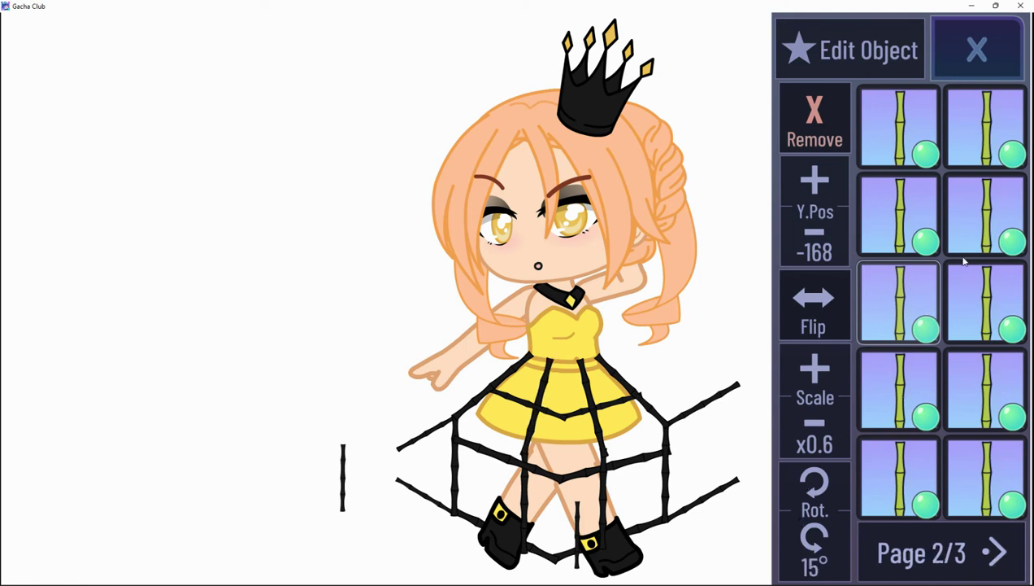
click(996, 322)
click(920, 319)
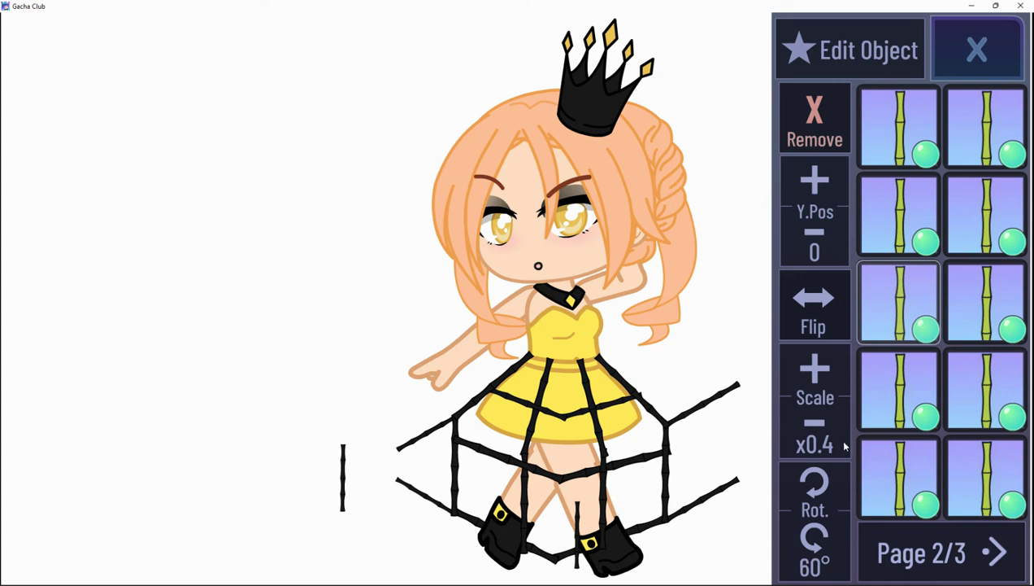
click(813, 380)
click(817, 484)
click(816, 484)
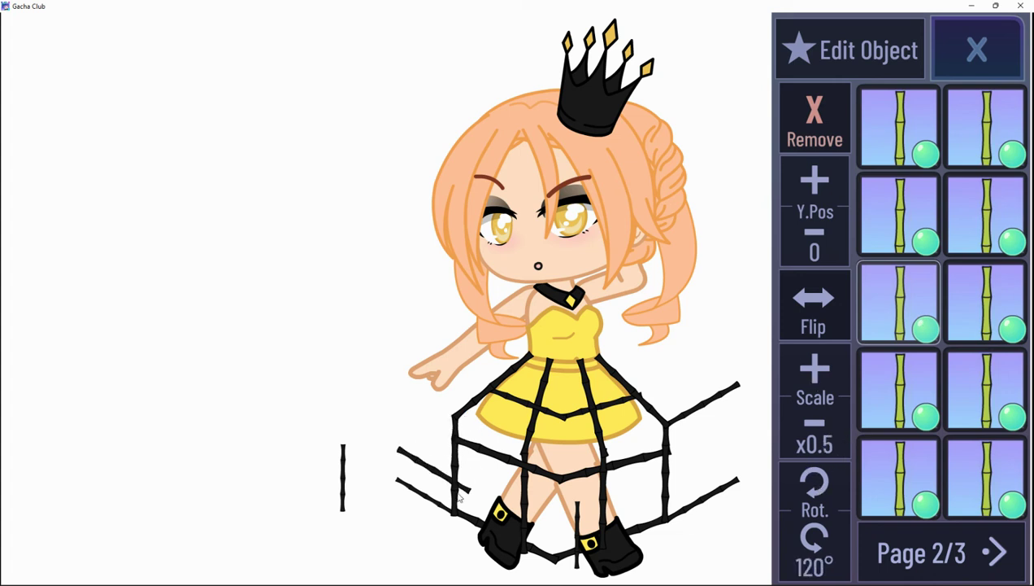
drag(393, 394, 366, 370)
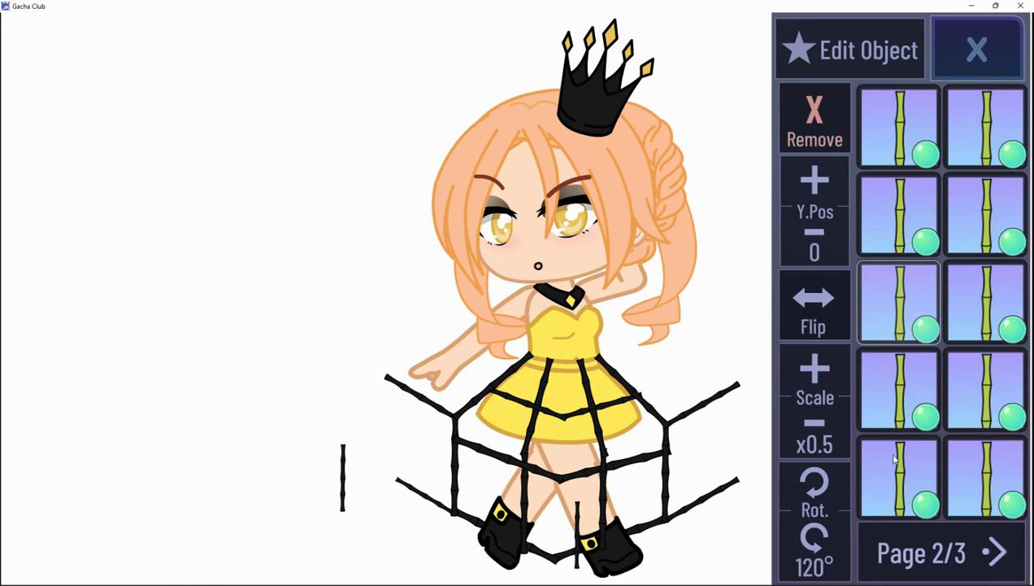
Scale the sixteenth pole to x0.5, reattach it to the left outer vertical pole's lower end, and fine-tune the fifteenth pole's position at the upper corner.
click(975, 294)
click(828, 376)
mouse_move(447, 508)
mouse_down()
mouse_move(439, 538)
mouse_move(435, 512)
mouse_move(455, 512)
mouse_up()
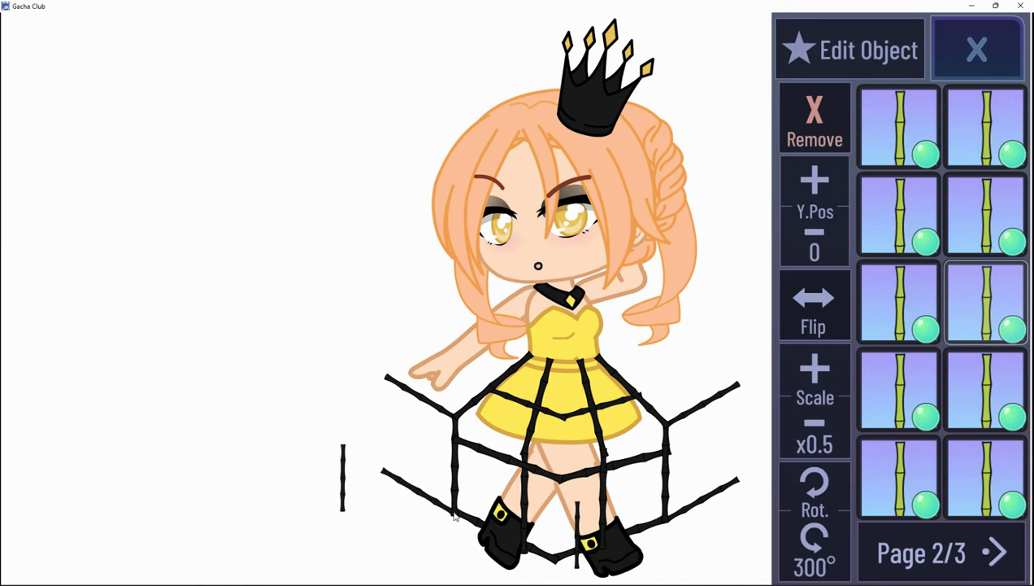
click(917, 300)
drag(480, 498, 386, 380)
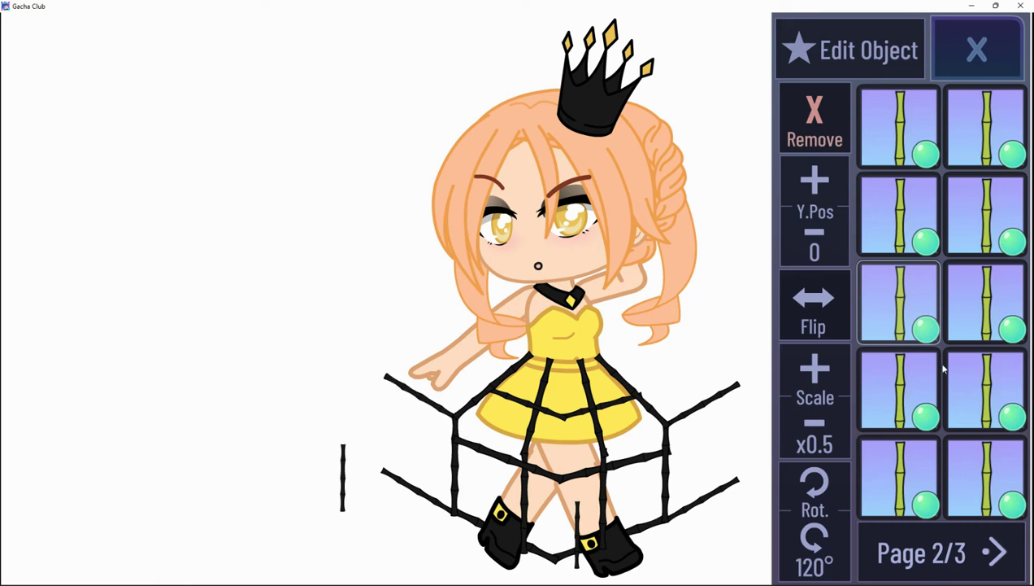
Enlarge the nineteenth pole and place it vertically at 0° to join the outer ends of the two left extension poles.
click(897, 488)
click(815, 370)
drag(343, 500, 388, 470)
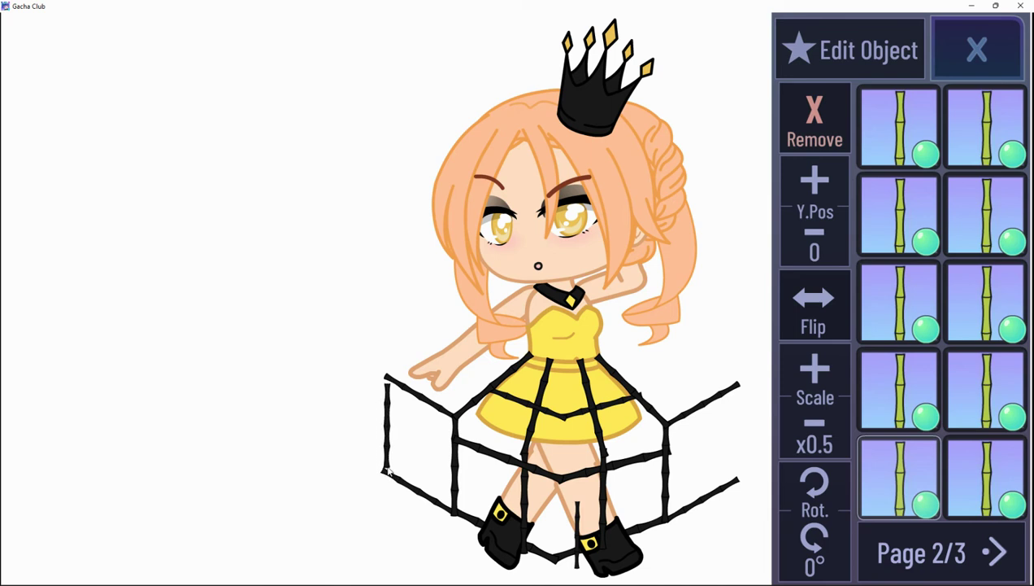
click(815, 483)
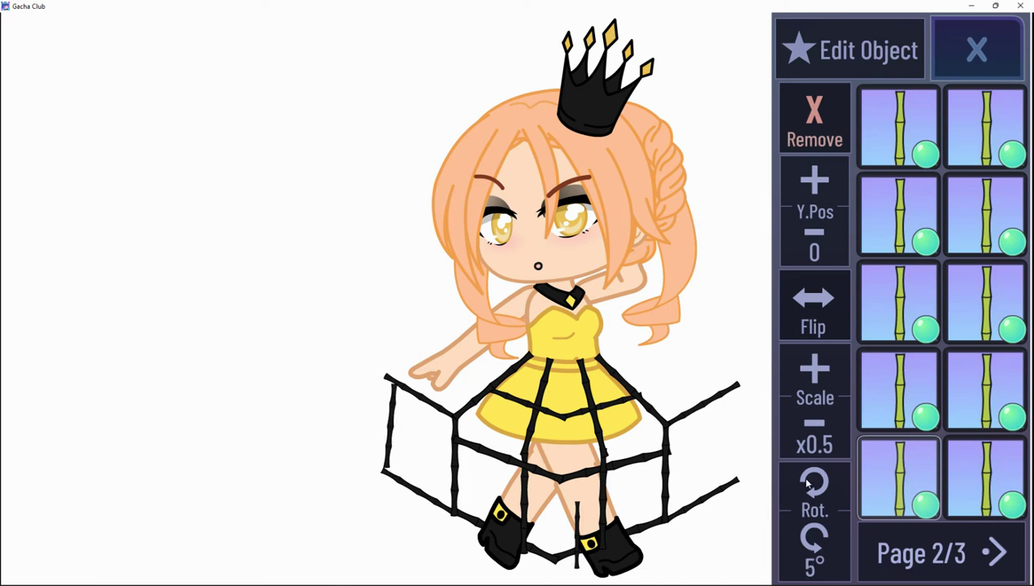
click(815, 537)
click(815, 370)
drag(386, 424, 388, 480)
Scale the twentieth pole to x0.6 and place it vertically to join the outer ends of the two right extension poles.
click(990, 448)
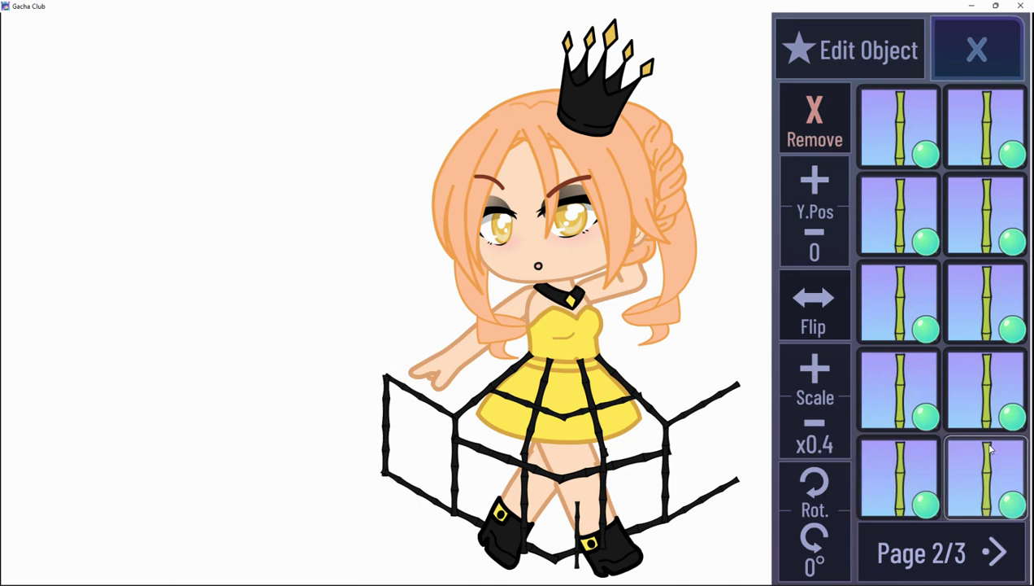
click(815, 370)
drag(574, 521, 737, 485)
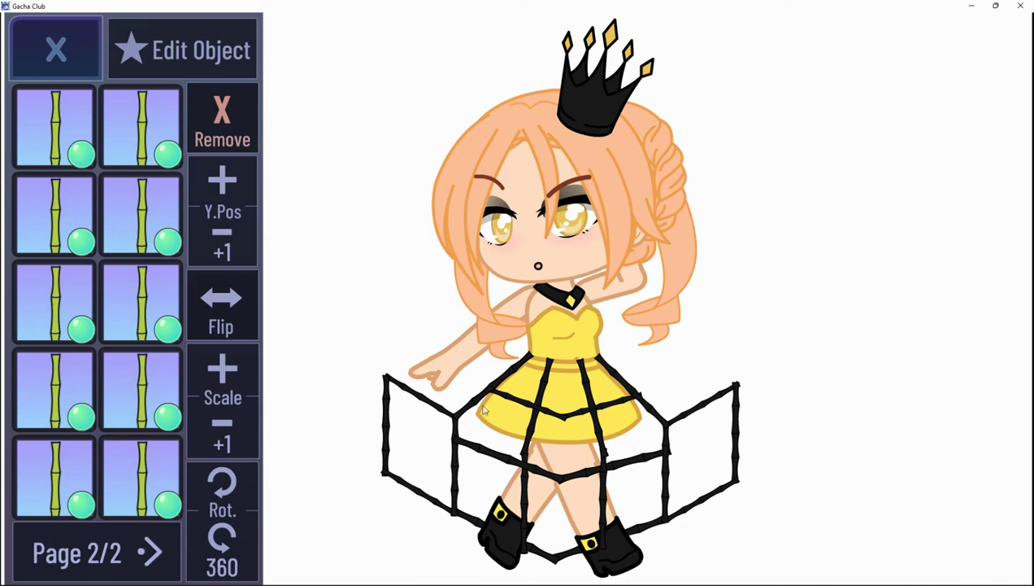
Move the fifteenth pole up behind the left arm so its lower end meets the waist.
click(77, 398)
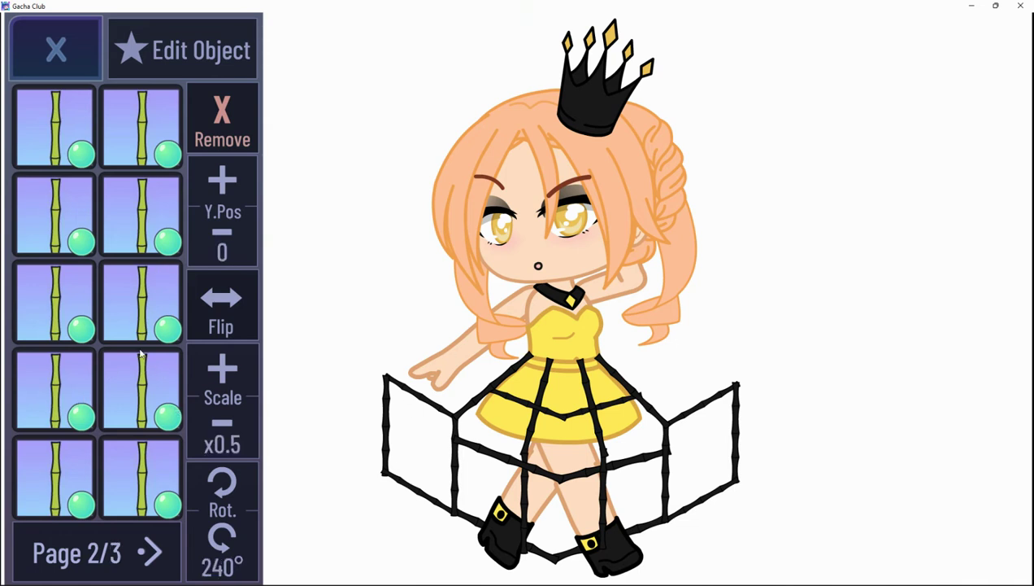
click(76, 309)
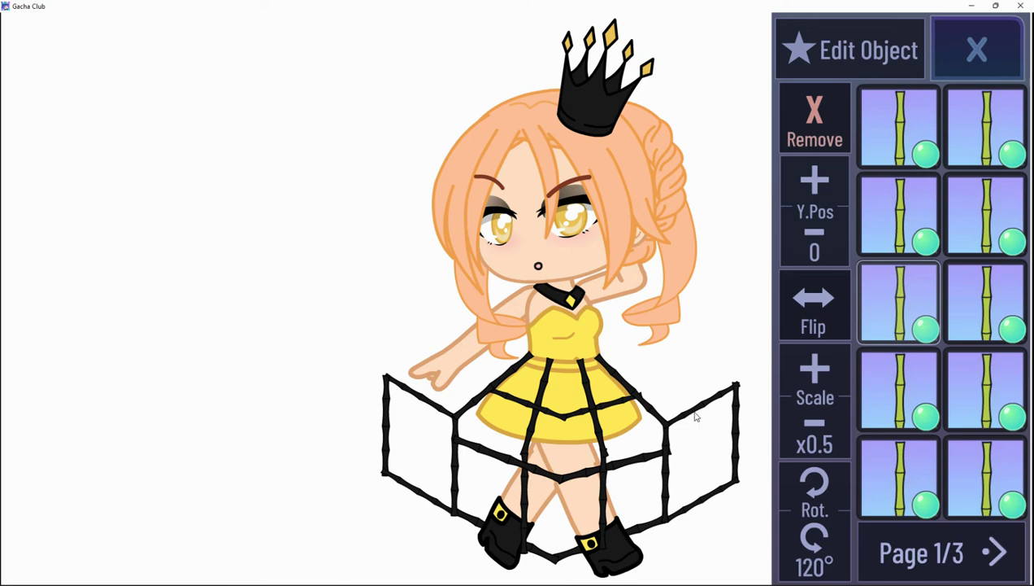
click(1005, 550)
click(986, 310)
click(910, 293)
drag(404, 385, 457, 315)
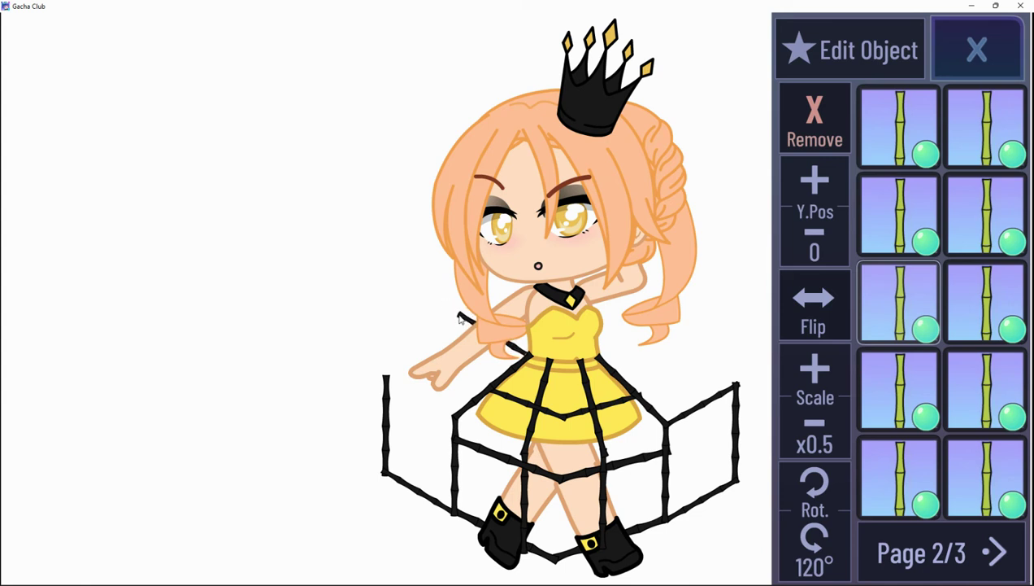
Attach the sixteenth pole's lower end to the left outer vertical pole's upper end and rotate it nearly upright to 5°.
drag(410, 452, 452, 414)
click(808, 482)
click(808, 482)
click(807, 481)
click(818, 535)
click(818, 536)
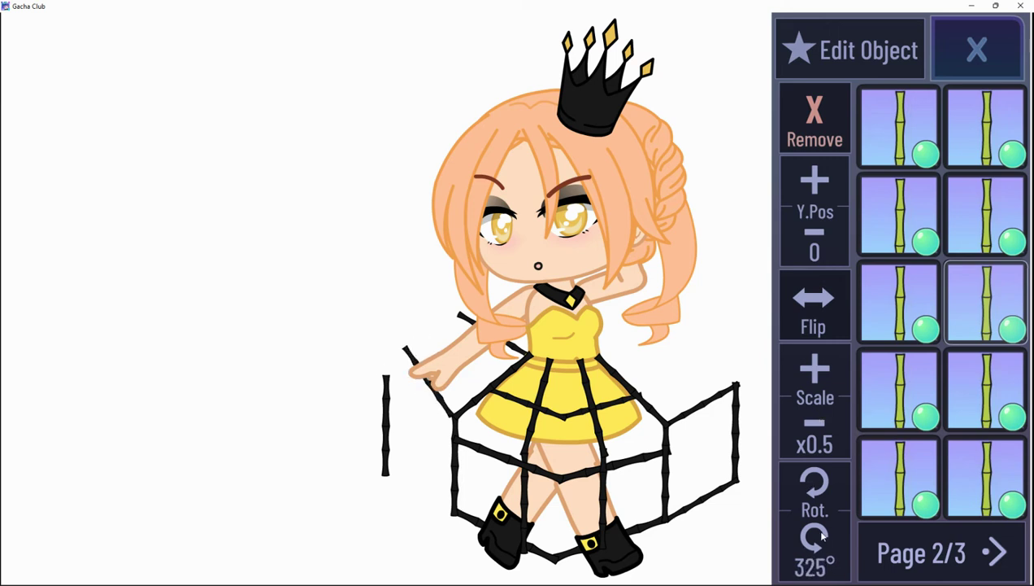
click(820, 534)
click(810, 475)
click(809, 476)
click(809, 476)
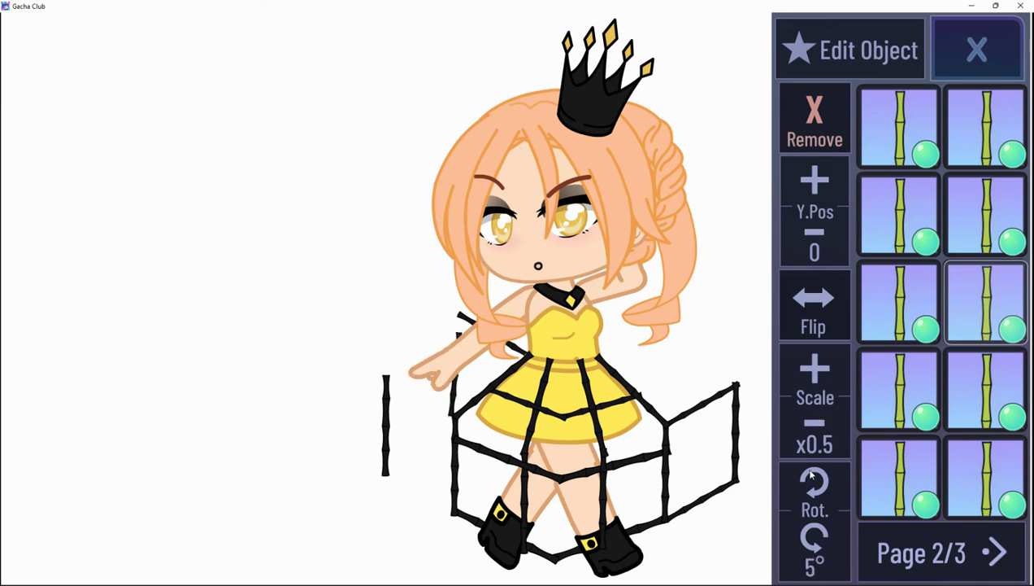
Try the sixteenth pole at 340° with its lower end on the left outer vertical pole's upper end.
click(827, 561)
drag(516, 445, 456, 419)
click(815, 477)
click(812, 558)
click(811, 559)
click(812, 559)
click(812, 560)
click(812, 559)
drag(537, 489, 454, 416)
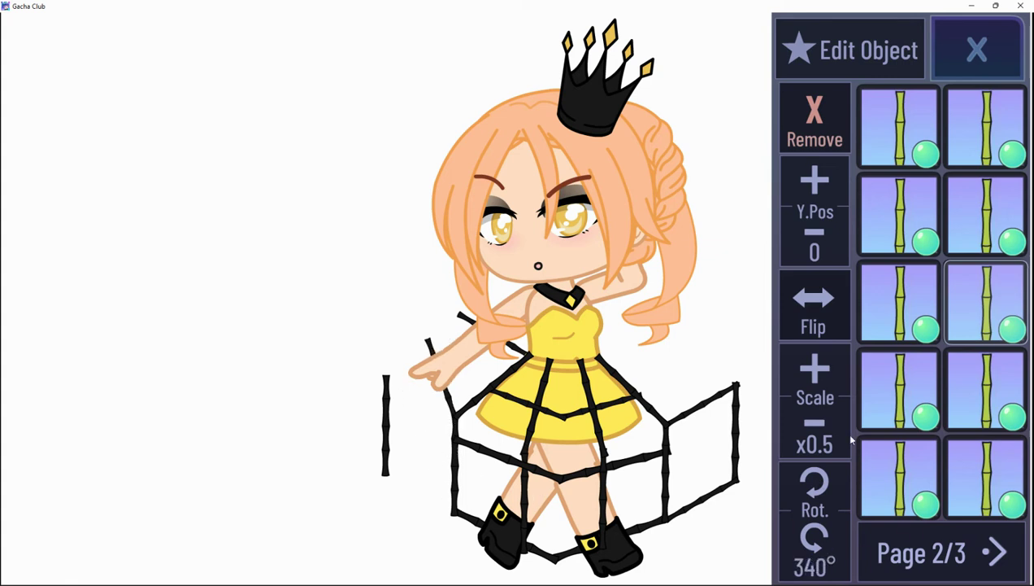
Rotate the sixteenth pole to 30°, scale it to x0.6 and reattach its lower end to the left outer vertical pole's upper end.
click(816, 480)
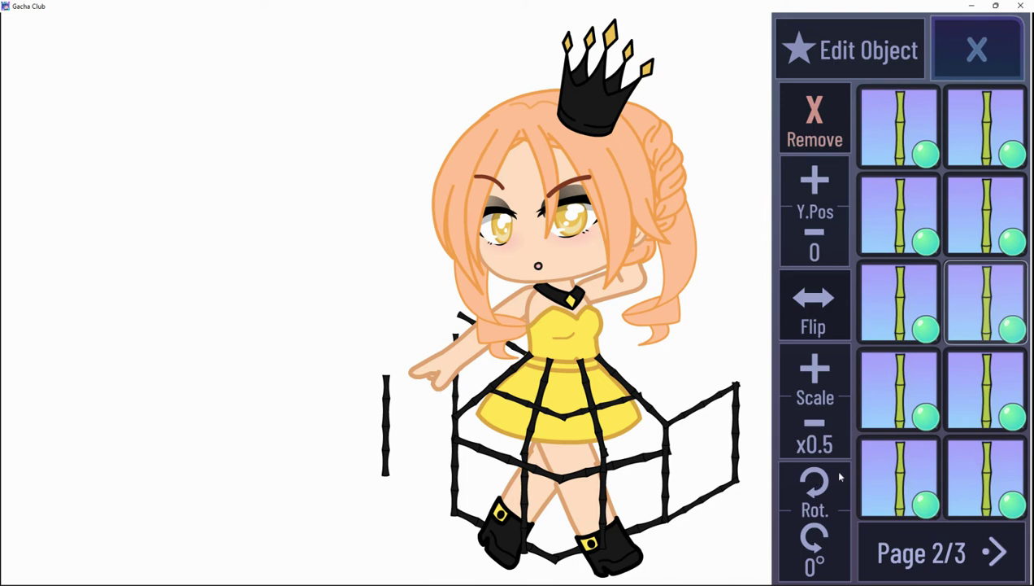
click(812, 488)
click(811, 488)
click(812, 488)
click(812, 488)
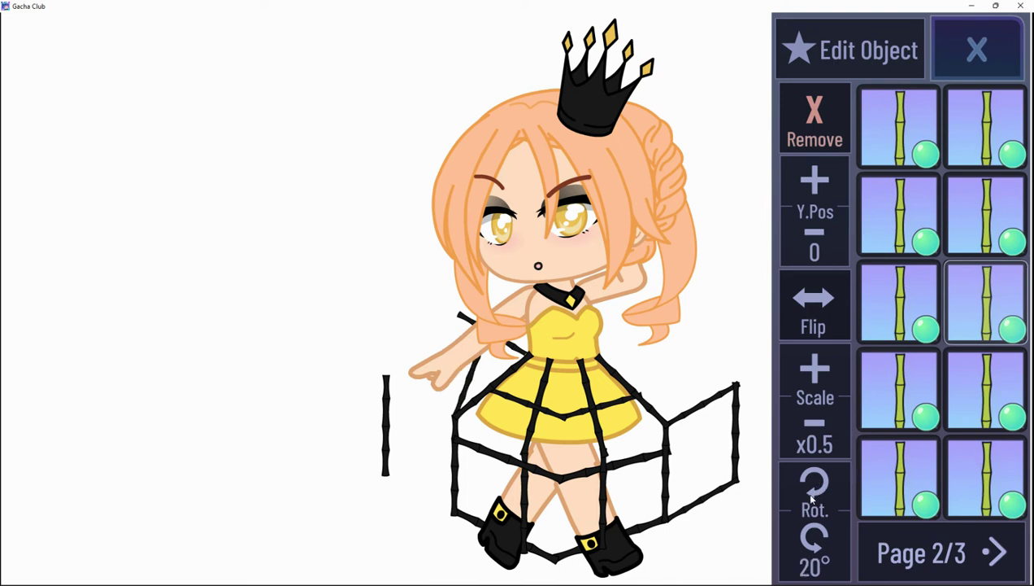
click(812, 488)
click(812, 488)
click(812, 488)
click(812, 488)
click(802, 564)
click(801, 566)
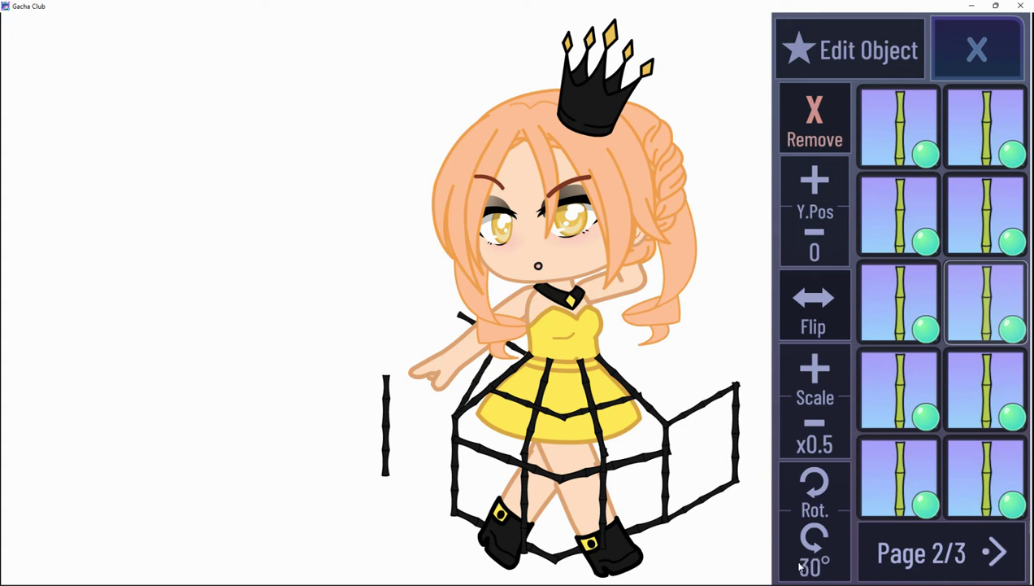
click(813, 390)
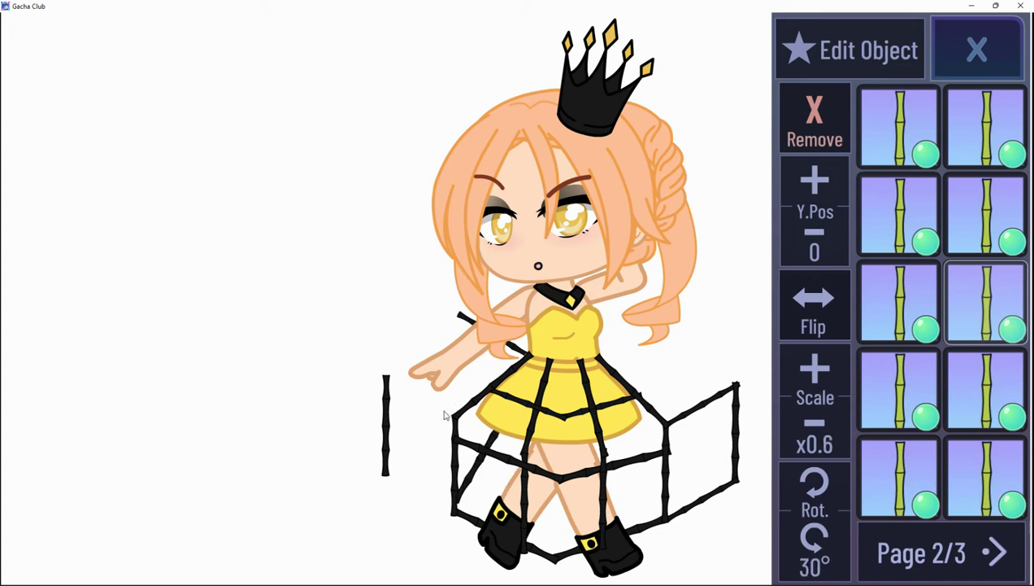
drag(450, 416, 459, 421)
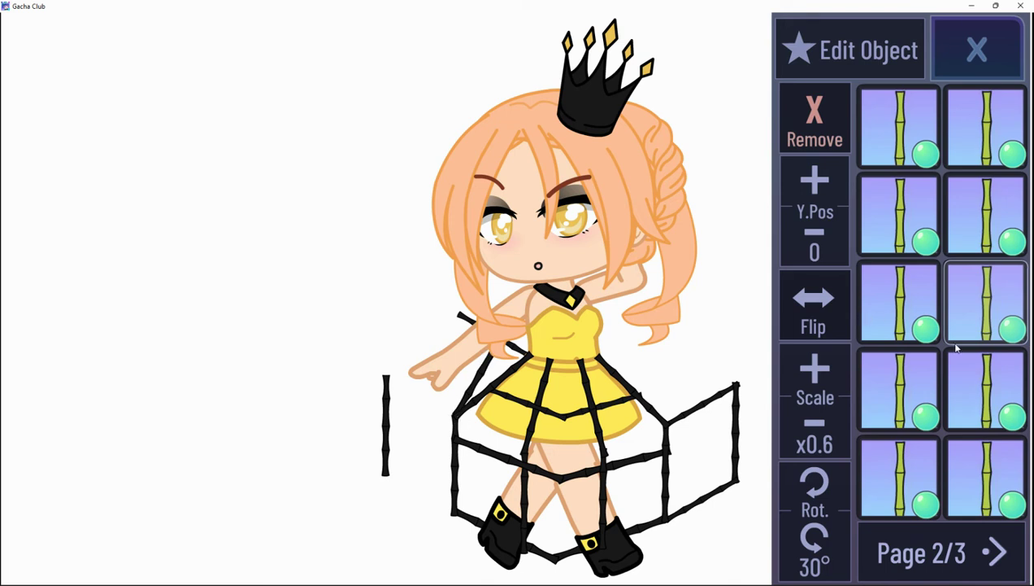
Move the nineteenth, twentieth, eighteenth and seventeenth poles off the cage into the empty area left of the character.
click(909, 476)
drag(644, 484, 310, 496)
click(984, 482)
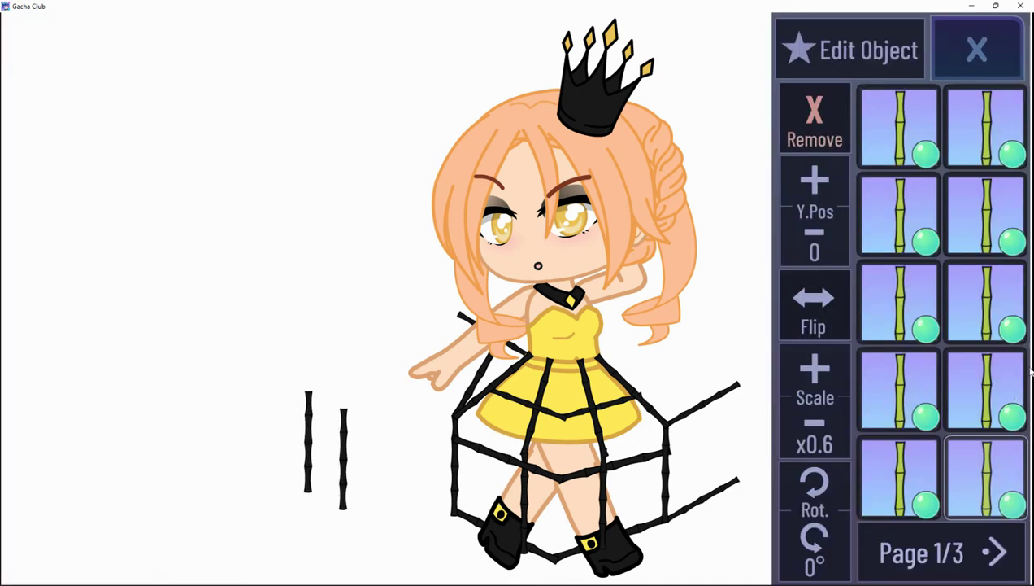
click(997, 381)
click(1000, 551)
click(968, 381)
click(290, 449)
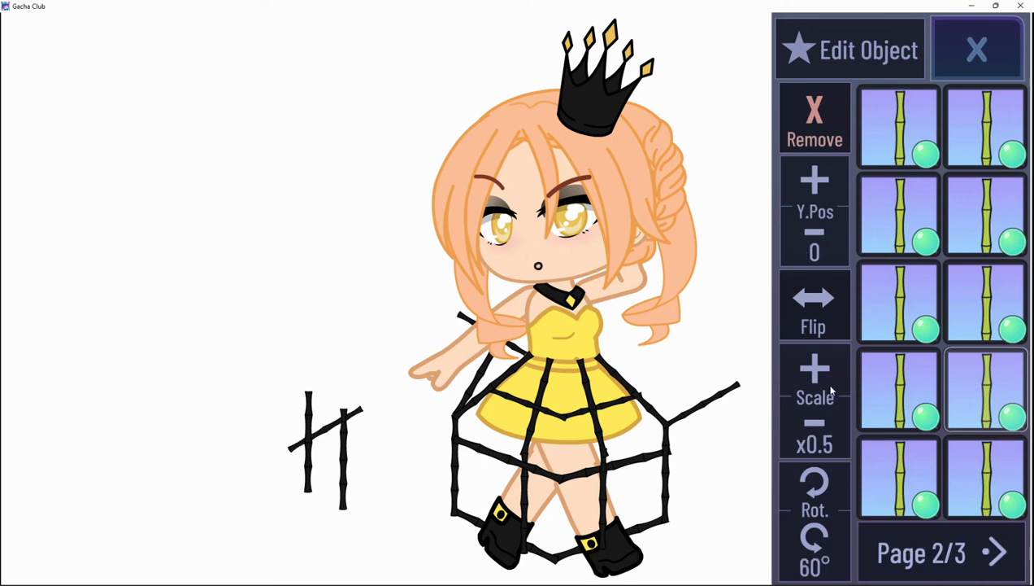
click(911, 391)
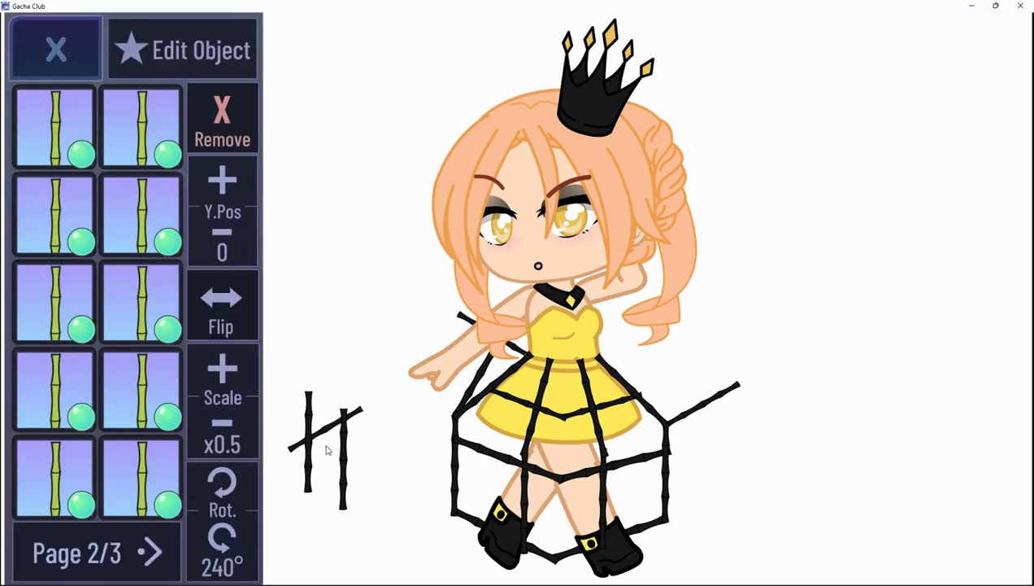
click(326, 450)
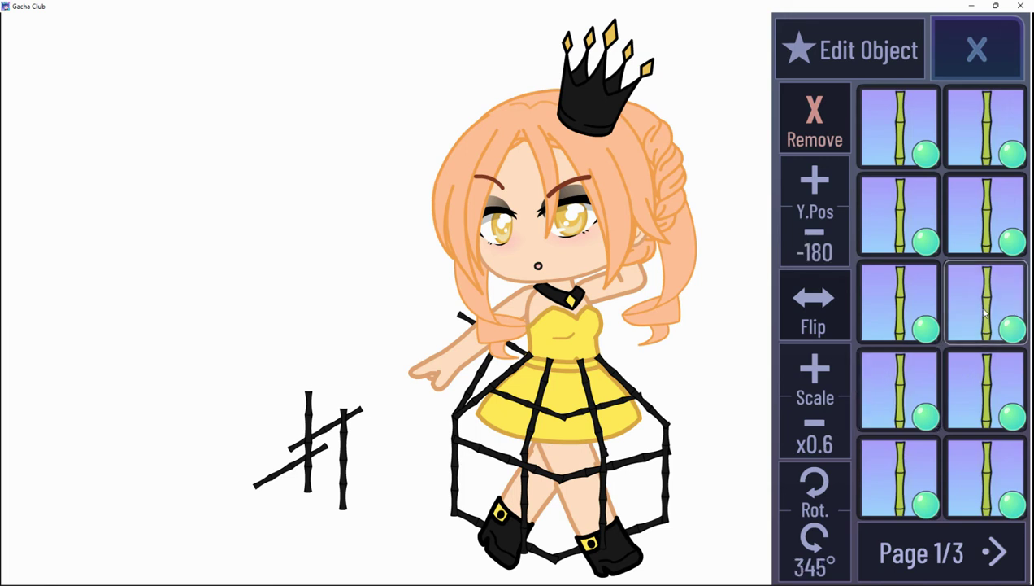
click(1011, 551)
click(931, 318)
click(984, 313)
drag(386, 455, 275, 443)
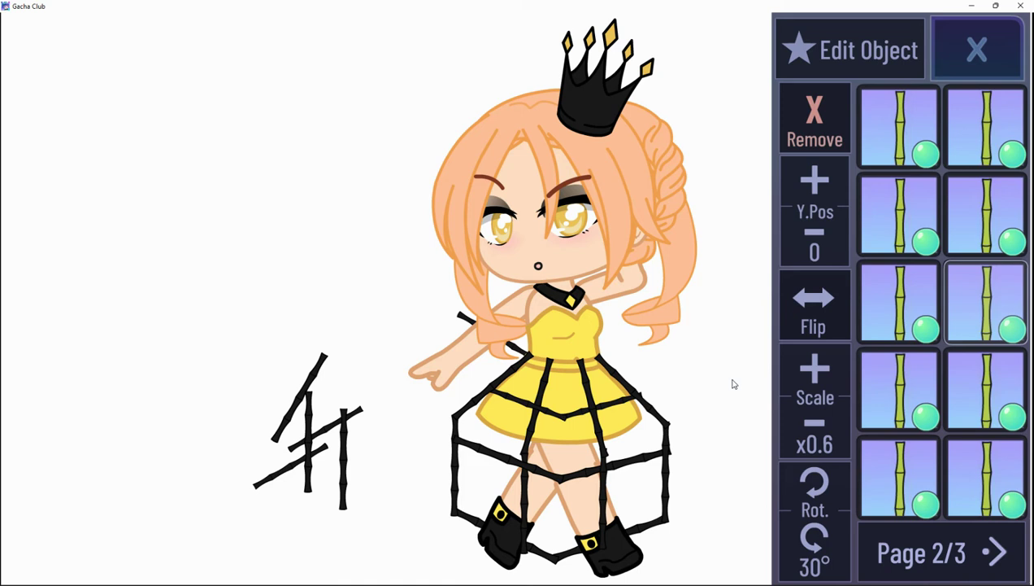
drag(514, 409, 459, 423)
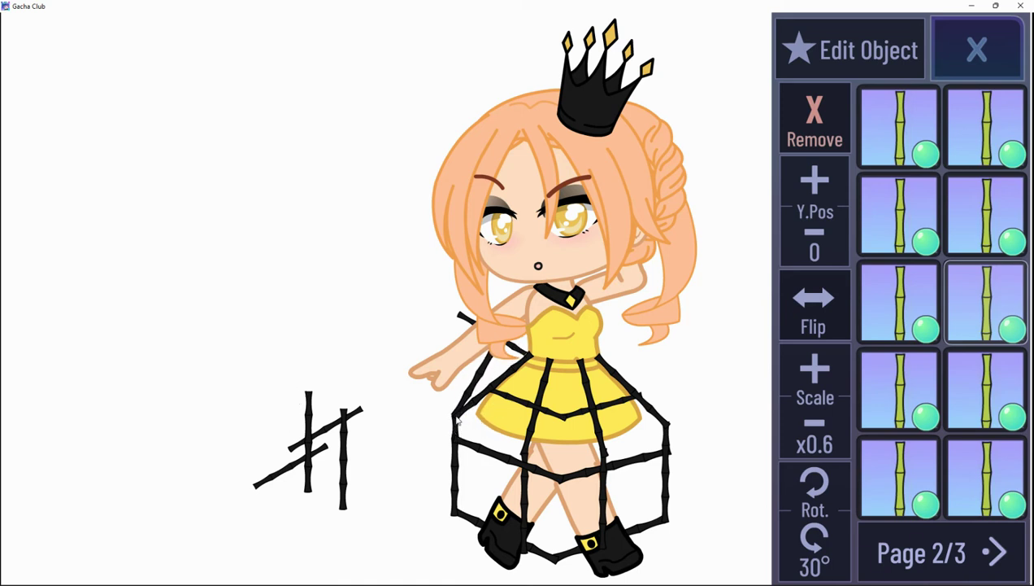
Move the fifteenth pole from the waist to the spare poles left of the character and scale it to x0.6.
click(898, 296)
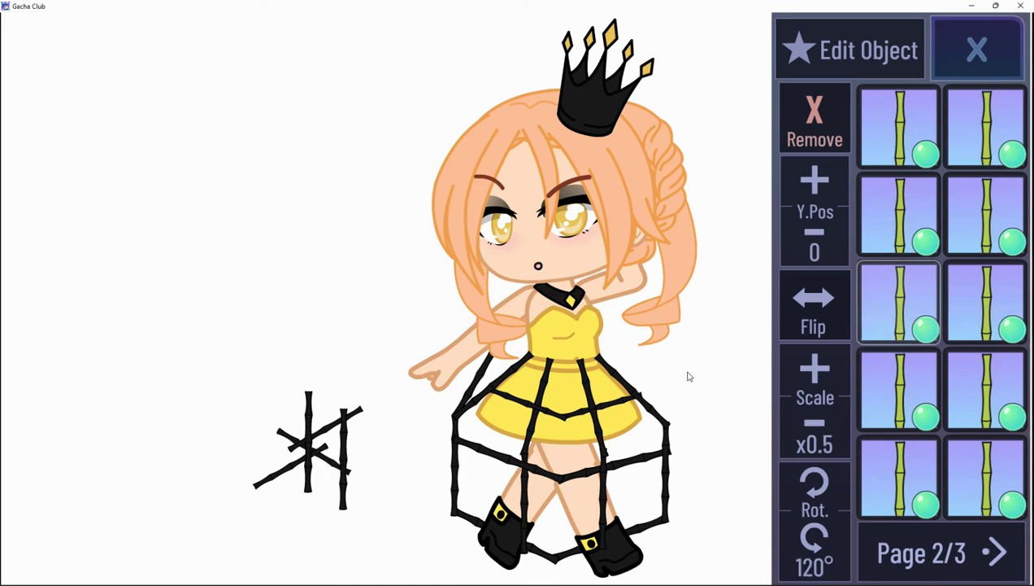
click(1011, 320)
click(919, 303)
click(954, 306)
click(917, 306)
click(832, 382)
Rotate the fifteenth pole to 330°.
click(817, 488)
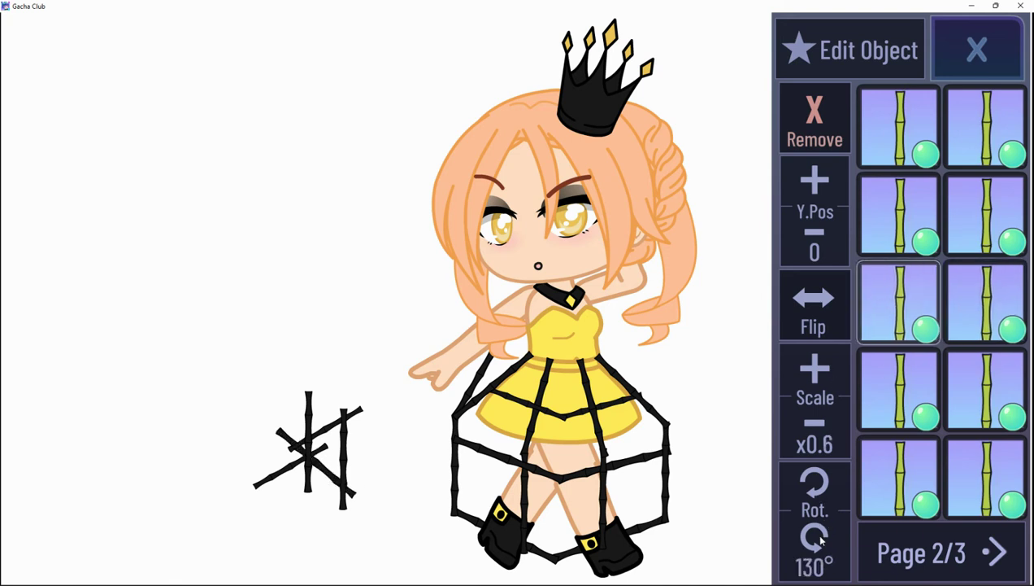
click(818, 536)
click(817, 536)
click(817, 536)
click(817, 536)
click(820, 537)
click(820, 537)
click(820, 536)
click(820, 537)
click(820, 537)
click(823, 497)
click(824, 498)
click(824, 500)
click(804, 488)
click(805, 488)
click(821, 547)
click(823, 551)
click(823, 551)
click(824, 552)
click(823, 551)
click(823, 551)
click(823, 551)
click(823, 551)
click(823, 552)
click(823, 552)
click(823, 551)
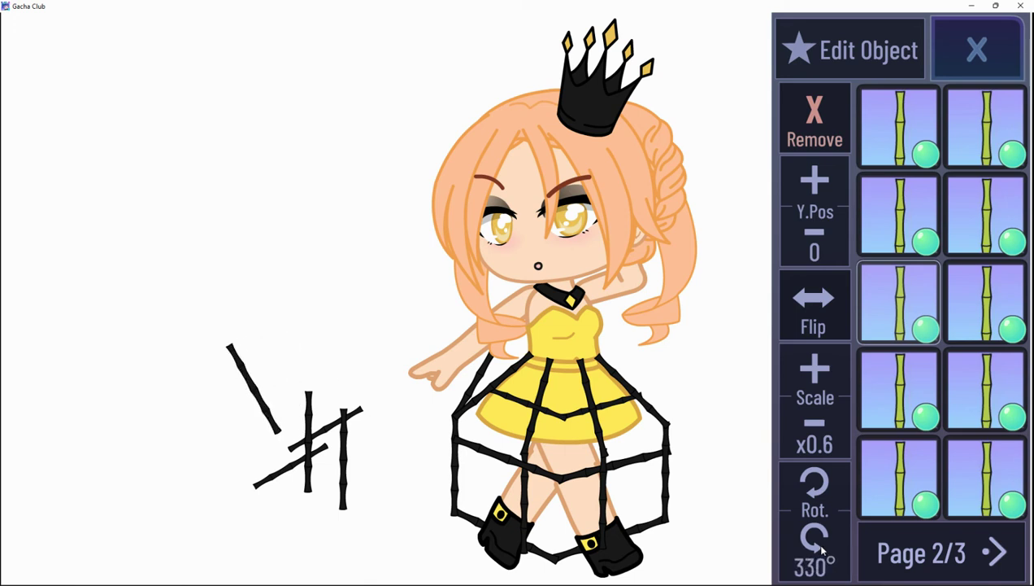
Attach the fifteenth pole's lower end to the right outer vertical pole's upper end and fine-tune its position.
drag(630, 363, 668, 424)
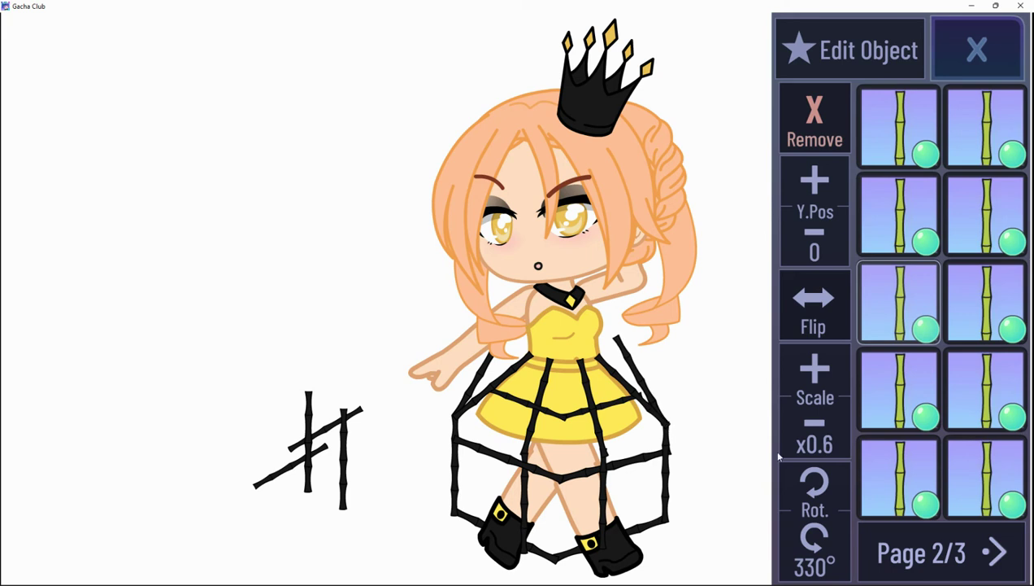
click(817, 538)
click(811, 491)
drag(660, 421, 668, 426)
Move the seventeenth pole behind the legs with its lower end at the left outer vertical pole's base, and scale it to x0.6.
click(928, 485)
click(908, 366)
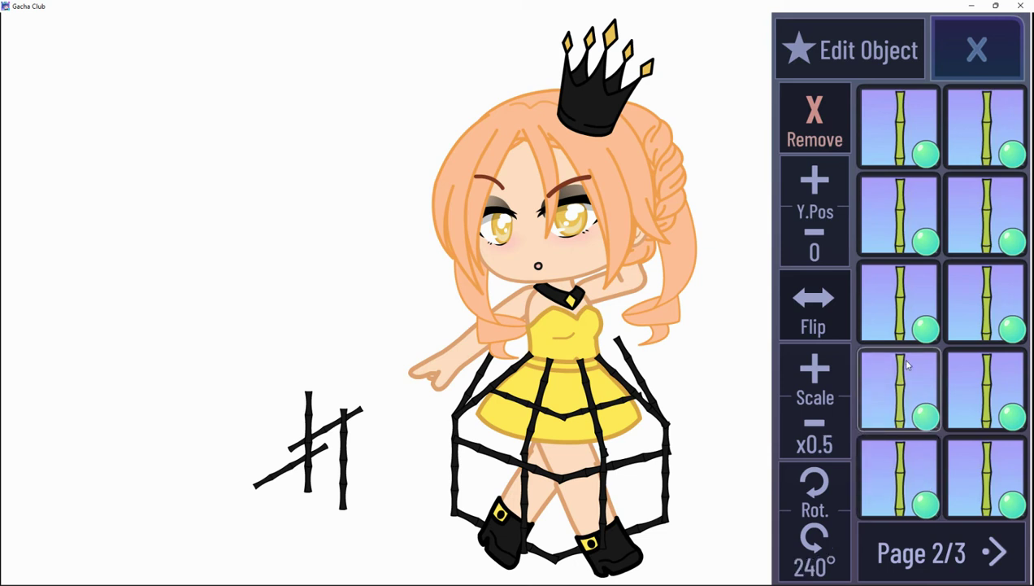
drag(544, 444, 538, 478)
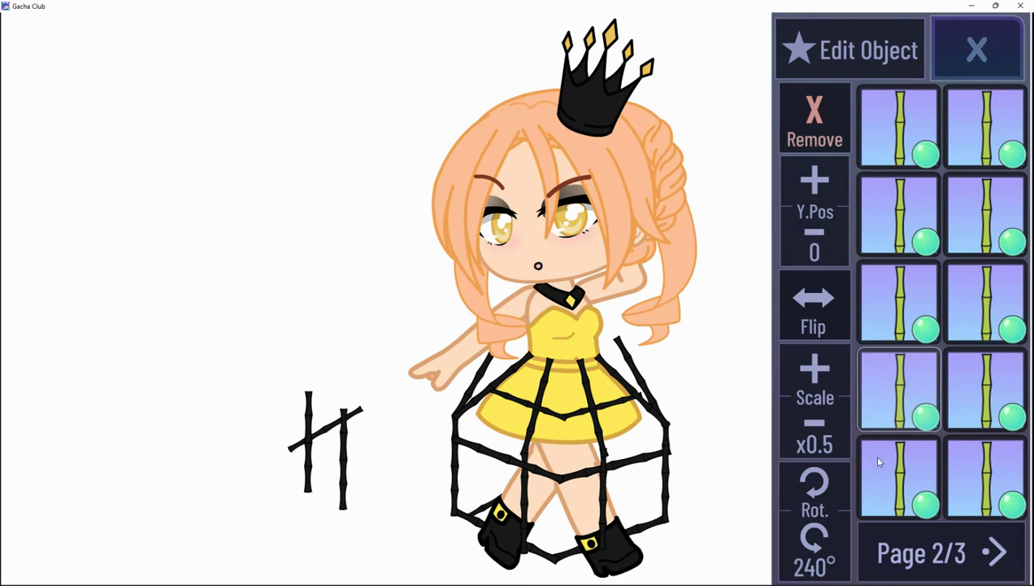
click(813, 426)
click(823, 382)
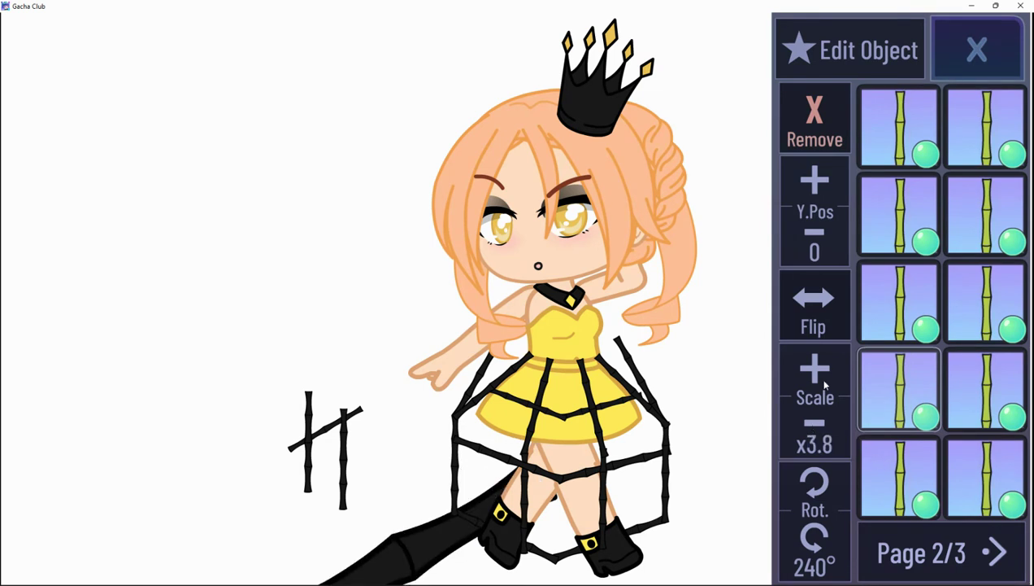
click(824, 384)
click(825, 386)
Set the seventeenth pole's Y.Pos to -204, rotate it to 300° and reposition it across the skirt.
click(816, 233)
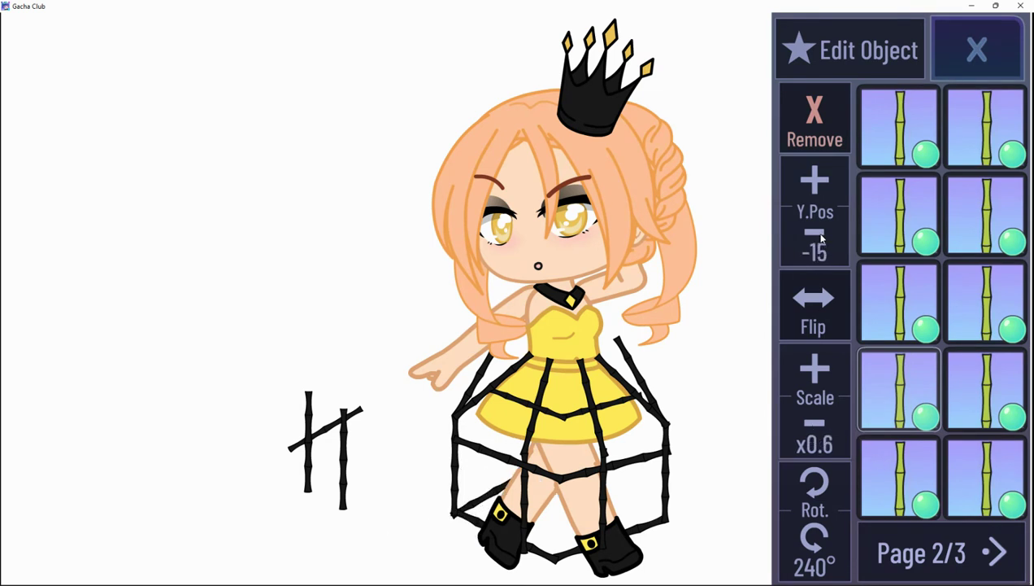
click(816, 233)
drag(821, 235, 821, 236)
drag(827, 499, 827, 500)
drag(610, 475, 574, 576)
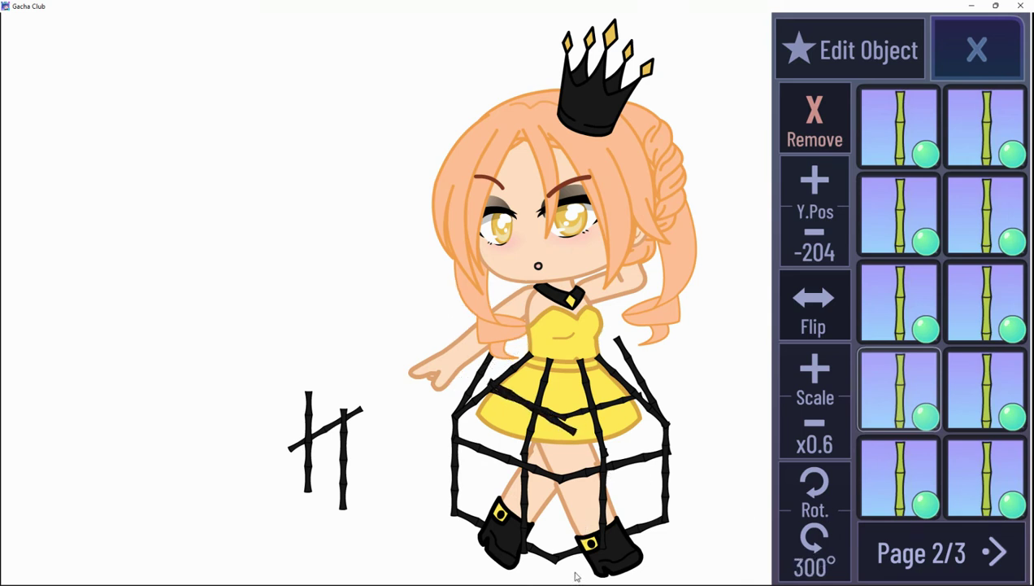
Set the seventeenth pole's Y.Pos to -276 and rotate it to 290°.
drag(826, 252, 826, 252)
click(831, 515)
drag(810, 538, 810, 538)
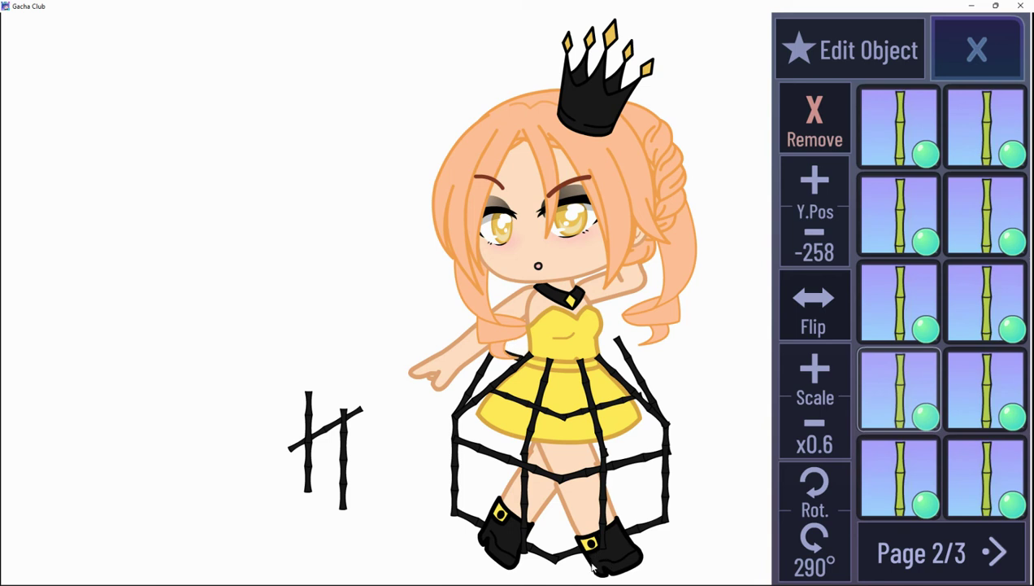
drag(830, 244, 830, 244)
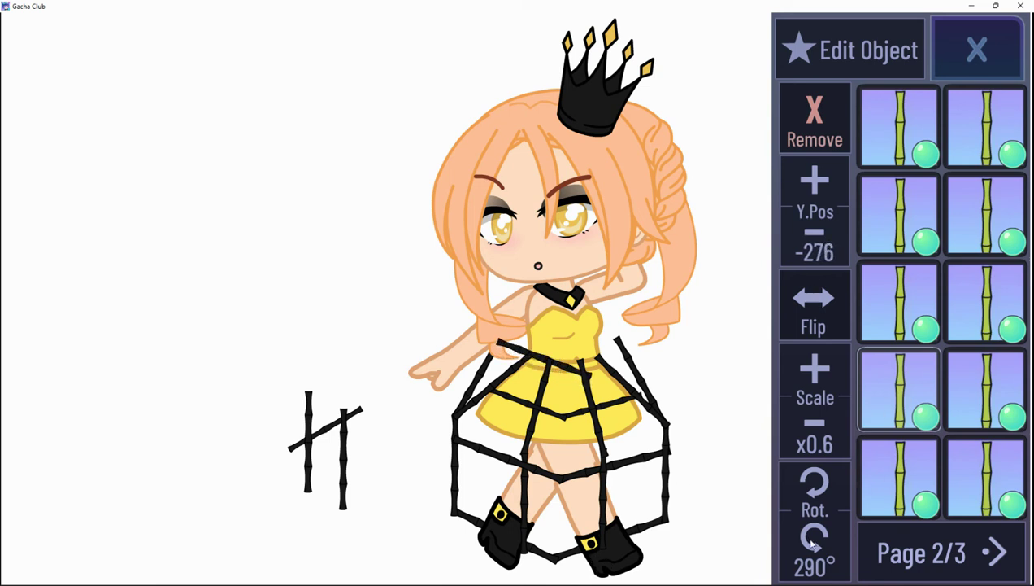
Scale the seventeenth pole to x0.5 and reposition it behind the waist next to the upper end of the left slanted pole.
click(821, 422)
drag(595, 400, 573, 404)
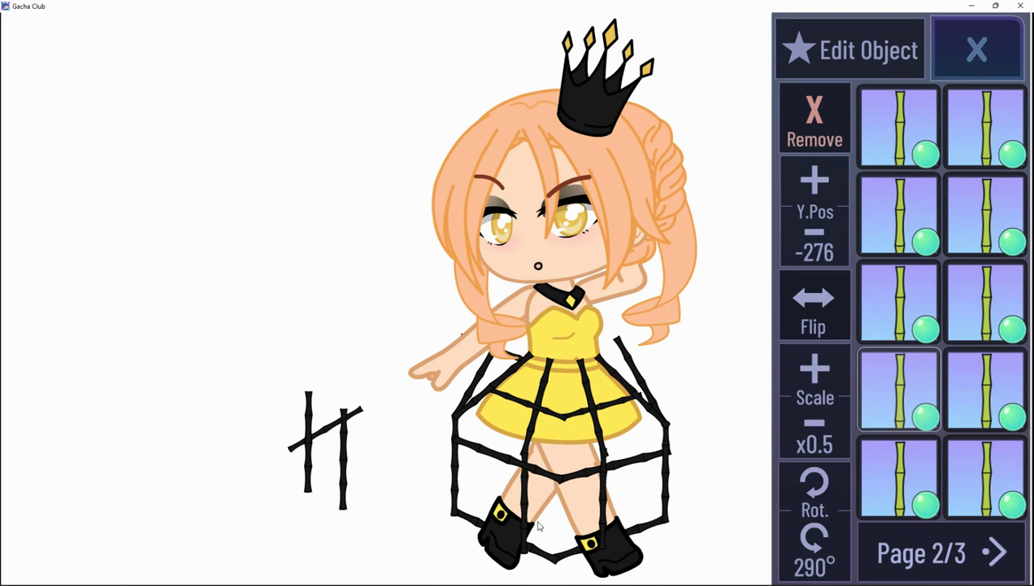
drag(568, 574, 562, 569)
Set the seventeenth pole's Y.Pos to -300 and reposition it behind the waist.
click(839, 249)
click(821, 205)
click(821, 208)
click(820, 209)
click(821, 208)
drag(568, 488, 573, 550)
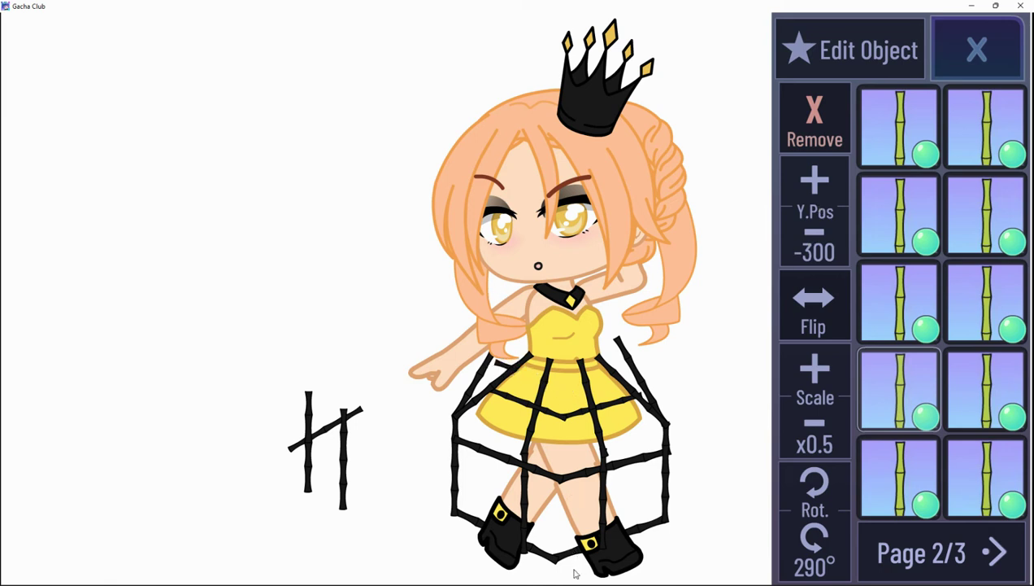
Rotate the seventeenth pole to 70° and scale it to x0.6.
click(809, 486)
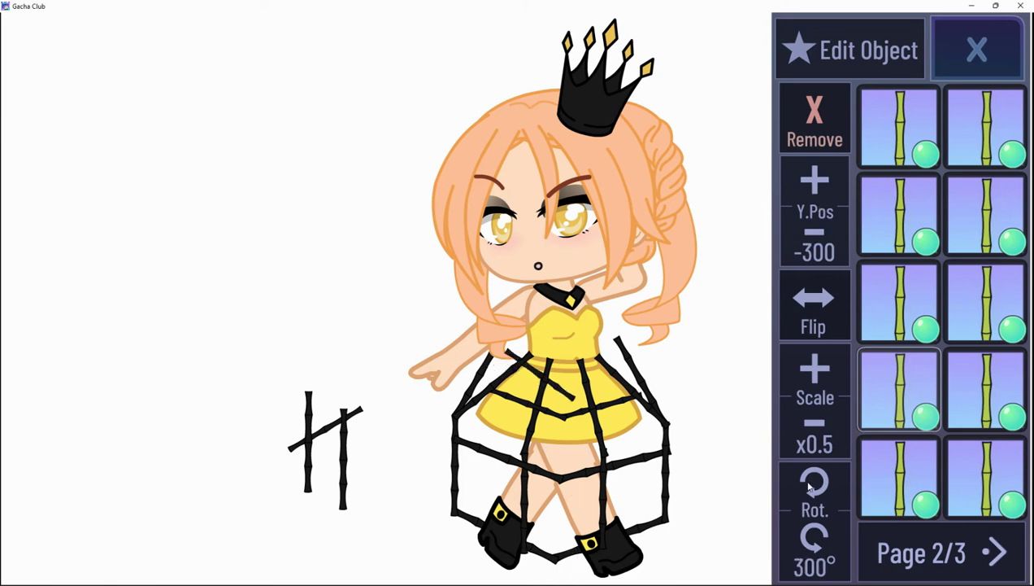
click(810, 485)
click(810, 486)
click(810, 486)
click(810, 486)
click(810, 486)
click(810, 380)
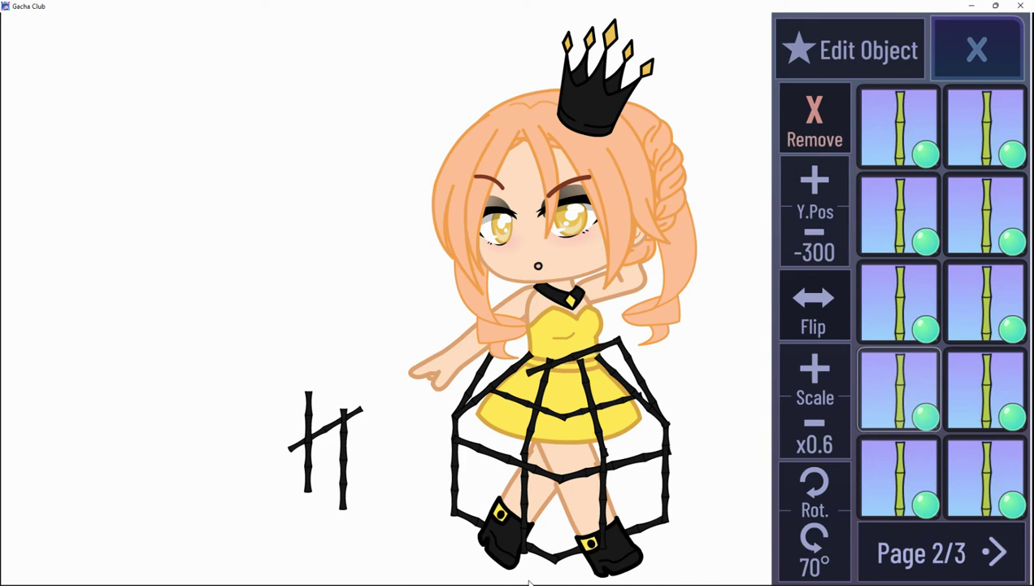
Rotate the seventeenth pole to 50° and move it toward the upper end of the right back pole.
click(813, 484)
click(812, 538)
click(810, 546)
click(806, 549)
click(807, 549)
click(806, 549)
drag(566, 341, 598, 347)
Set the seventeenth pole's Y.Pos to -234.
click(816, 184)
click(820, 187)
click(821, 191)
click(823, 192)
click(823, 192)
click(823, 192)
click(822, 192)
click(817, 248)
click(818, 254)
click(818, 254)
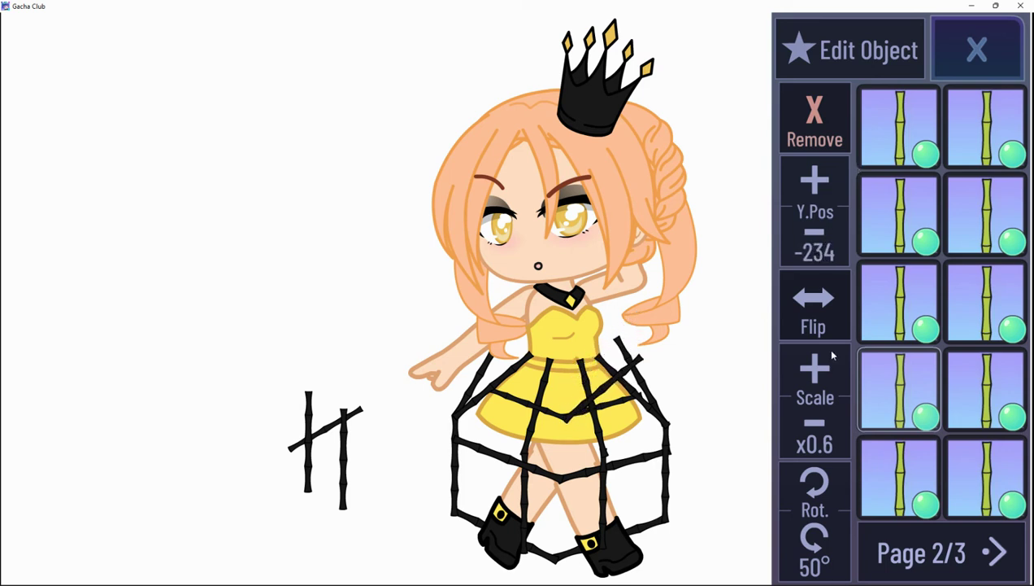
Try the seventeenth pole at 30° and 40°, slanting down from the right back pole's upper end.
click(811, 482)
click(836, 531)
click(835, 530)
click(835, 530)
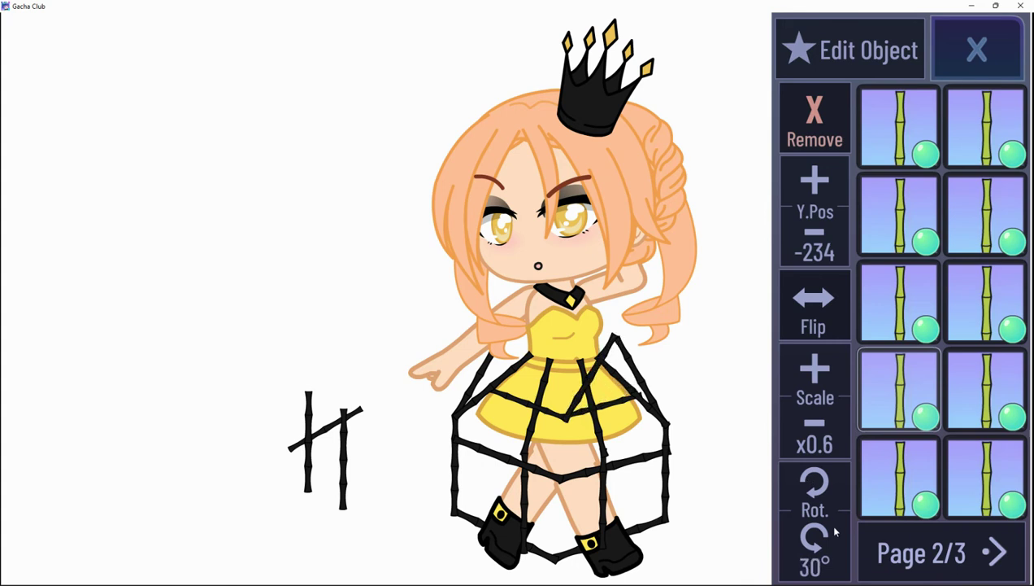
click(817, 486)
click(817, 486)
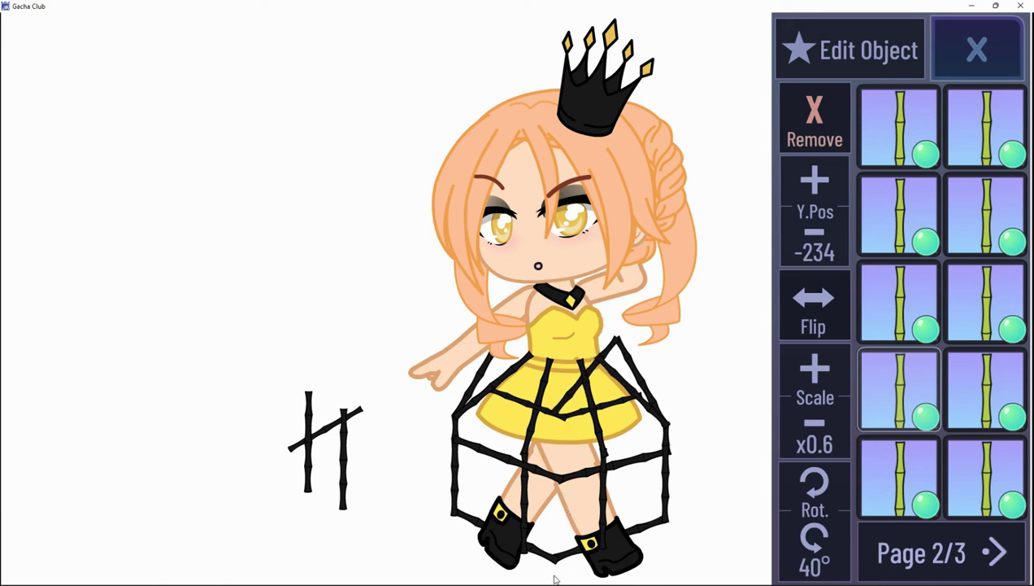
Try the seventeenth pole at 85°, 60° and 70° across the right side of the skirt.
click(812, 493)
click(811, 492)
click(812, 492)
click(812, 492)
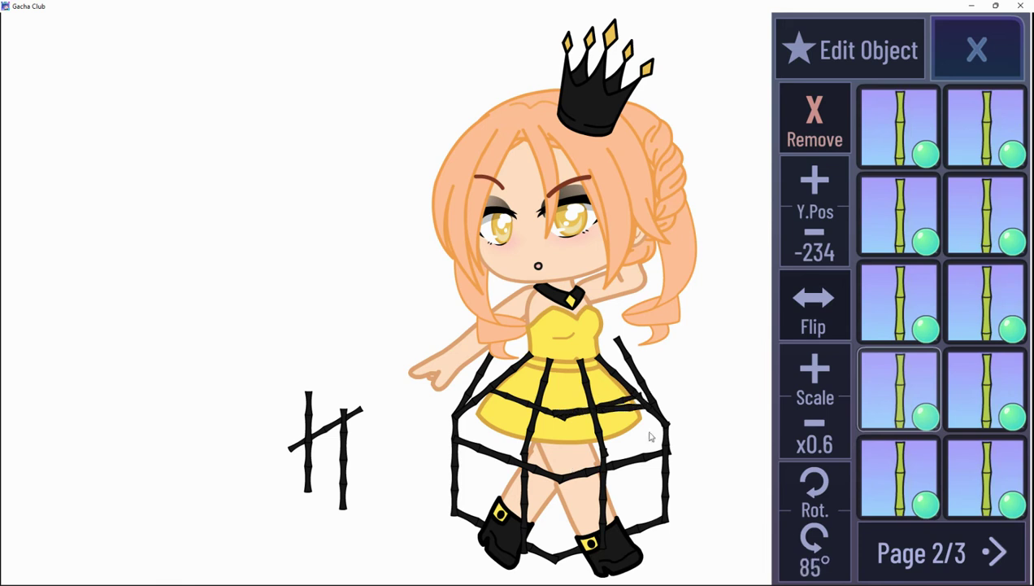
click(841, 543)
click(840, 543)
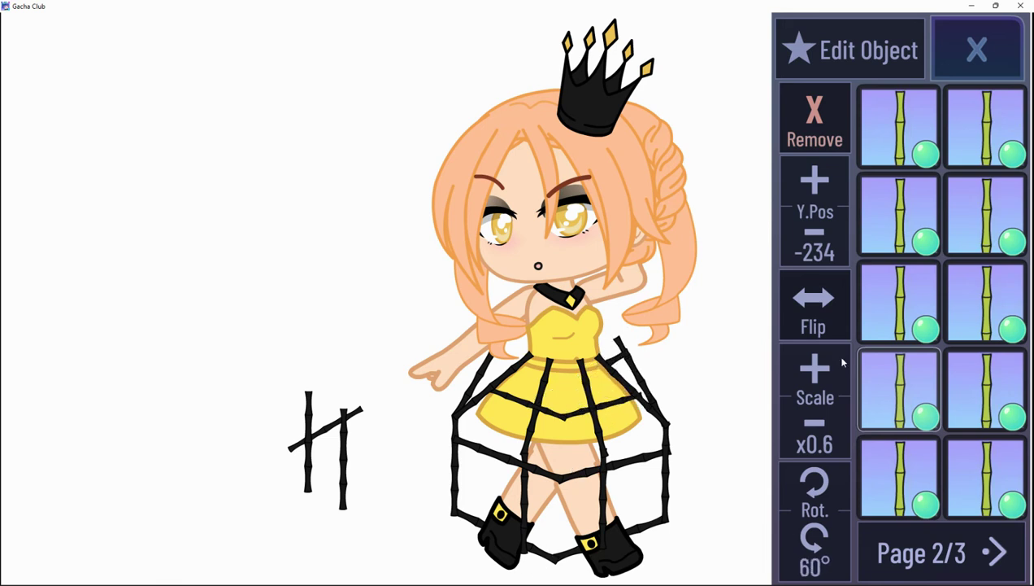
click(811, 492)
click(812, 492)
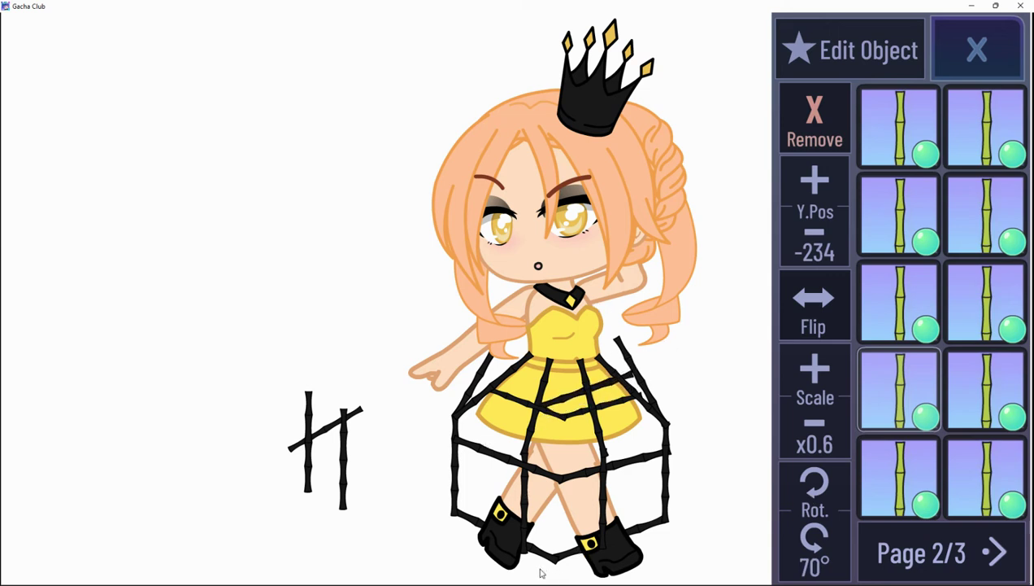
Set the seventeenth pole's Y.Pos to -285, rotate it to 90° and lay it horizontally across the upper skirt.
drag(805, 235, 808, 244)
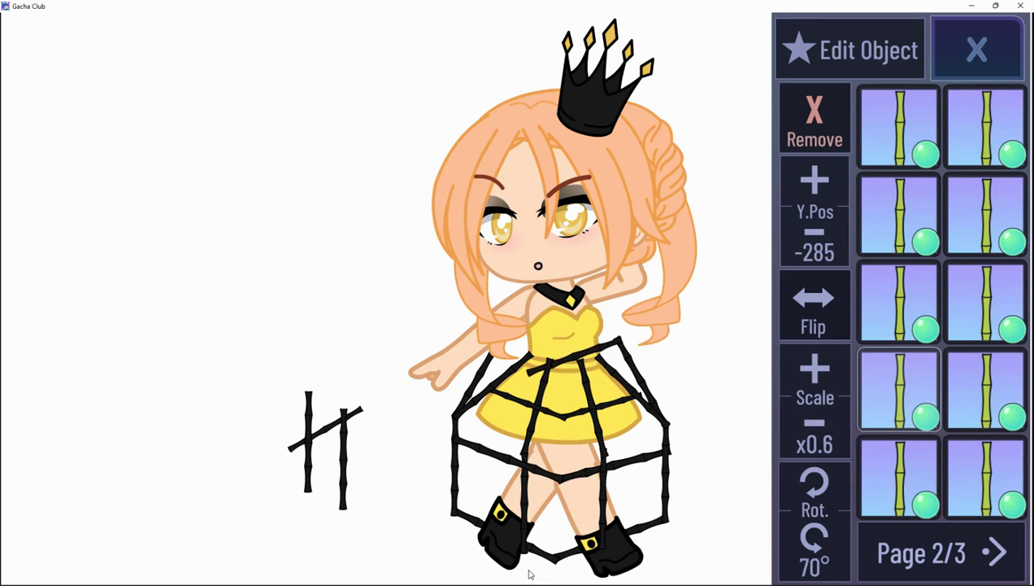
drag(823, 511, 817, 504)
click(811, 489)
drag(631, 425, 513, 572)
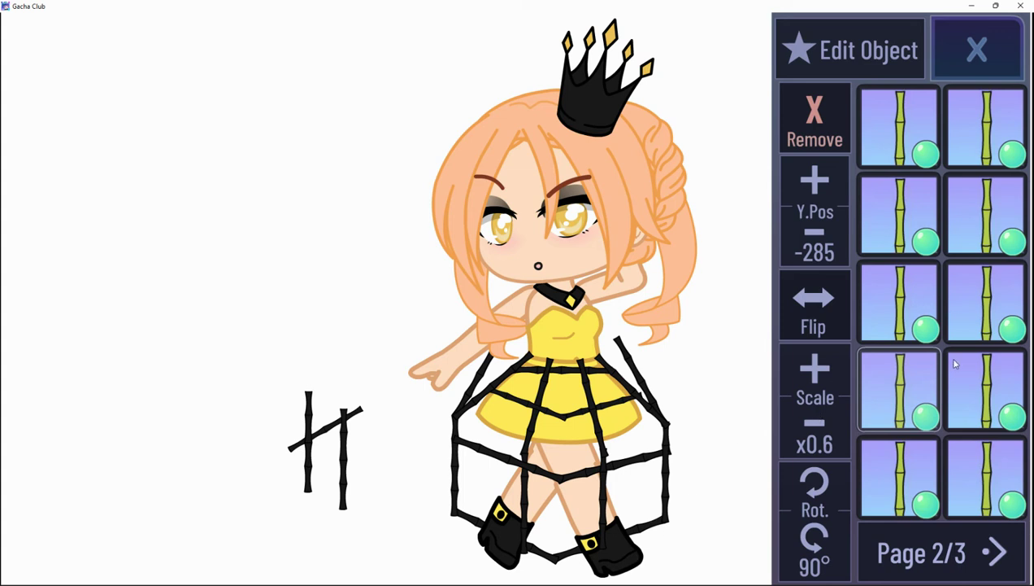
Remove the three unused spare poles standing away from the character.
click(993, 477)
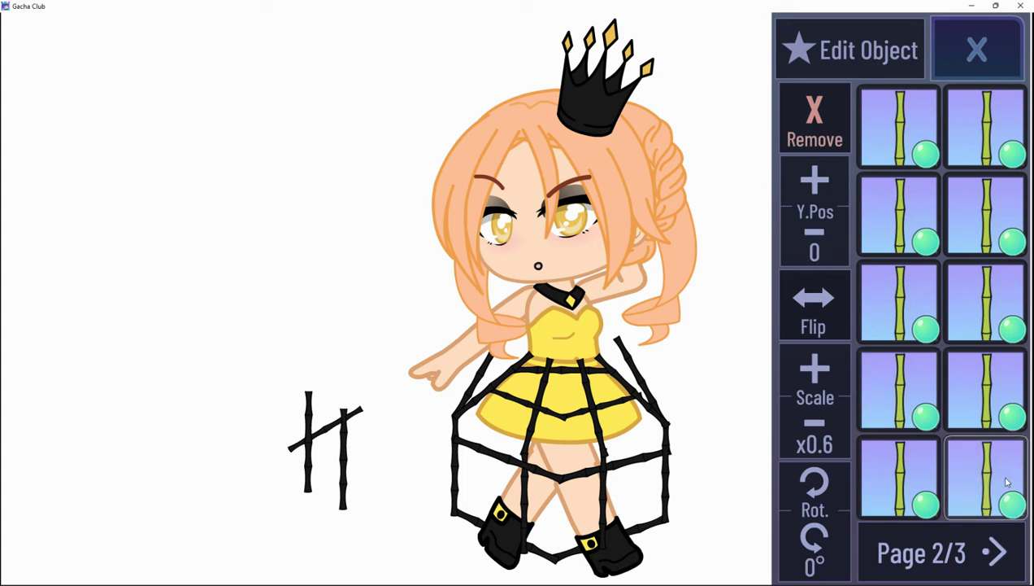
click(808, 122)
click(899, 488)
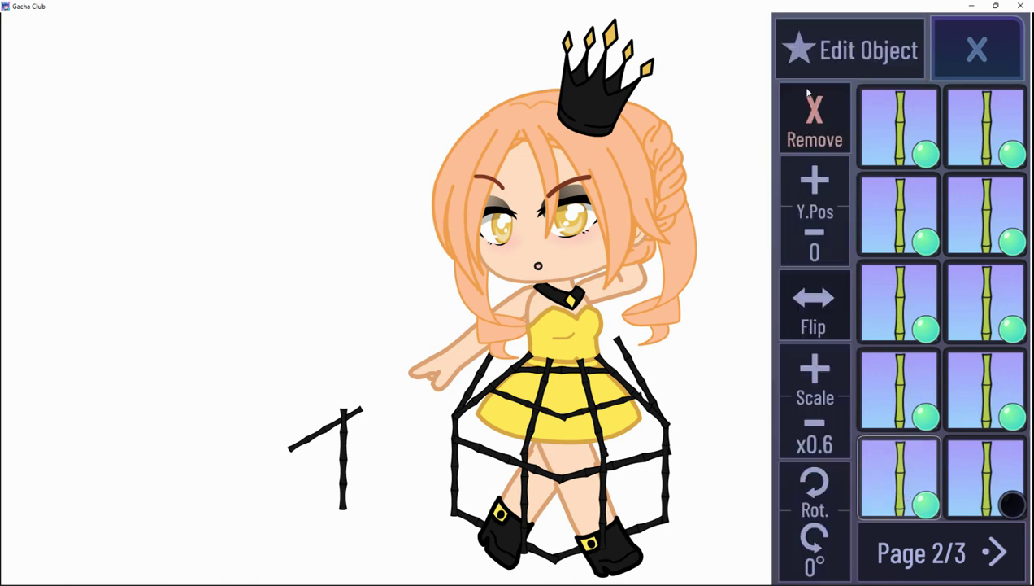
click(813, 122)
click(957, 351)
click(814, 122)
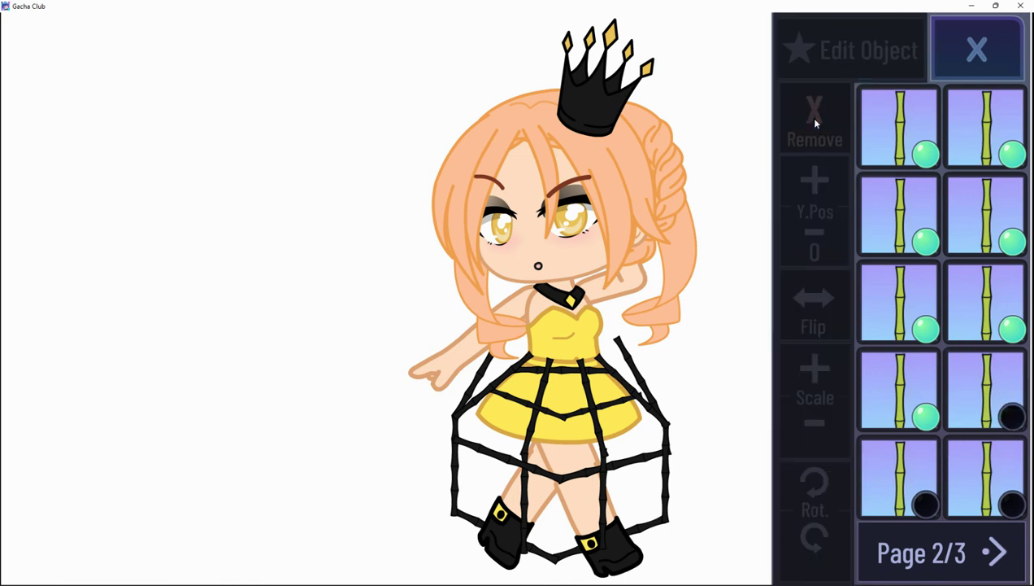
click(920, 429)
click(813, 135)
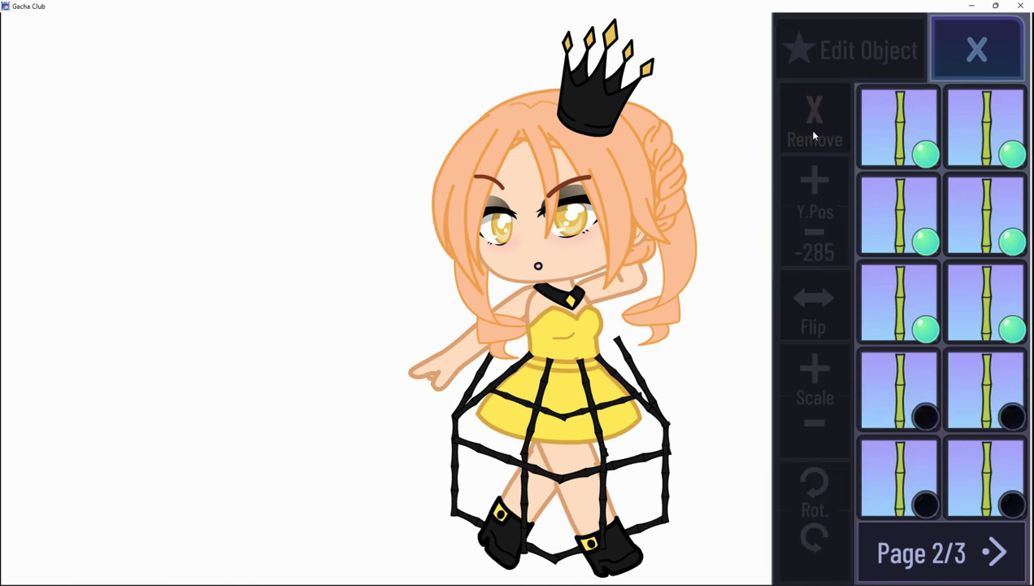
click(886, 396)
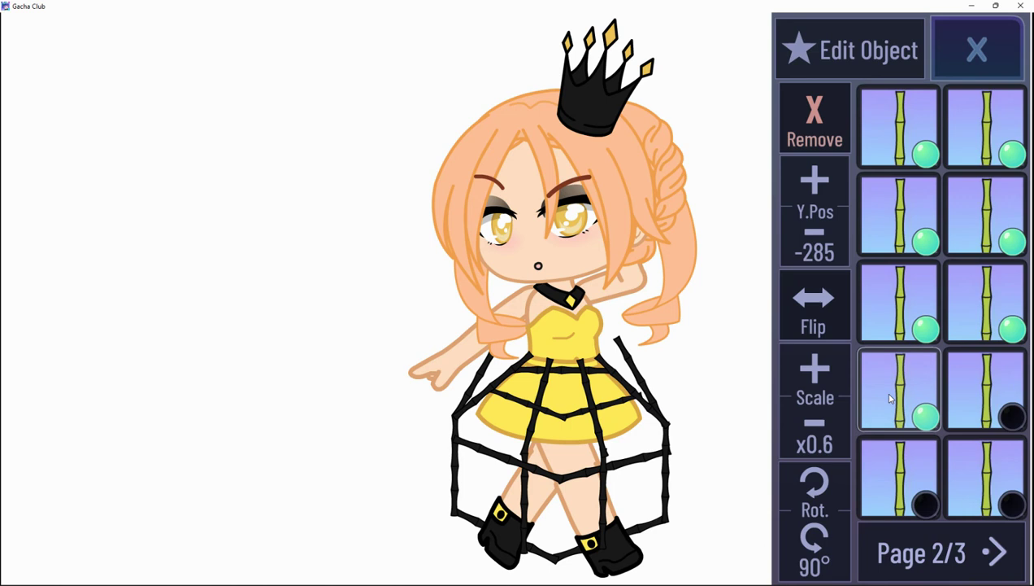
Remove the fifteenth and sixteenth poles, the two slanted back poles beside the waist.
click(982, 324)
click(826, 117)
click(920, 302)
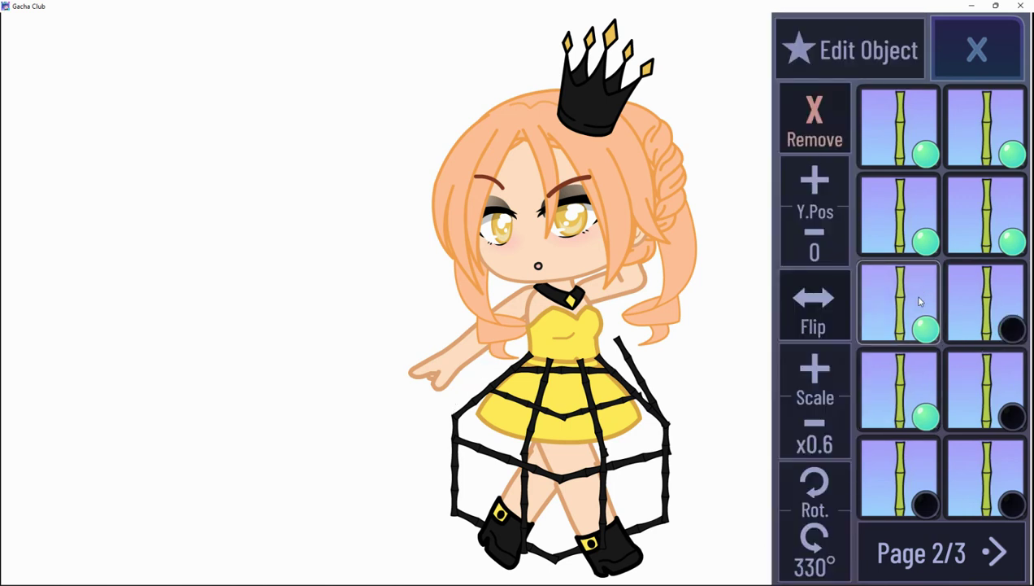
click(830, 122)
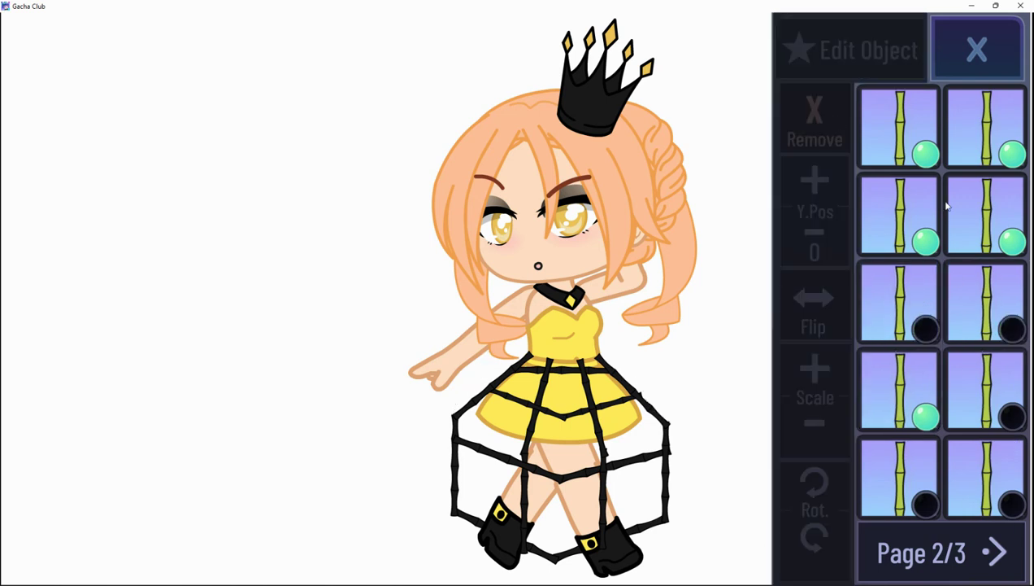
click(935, 209)
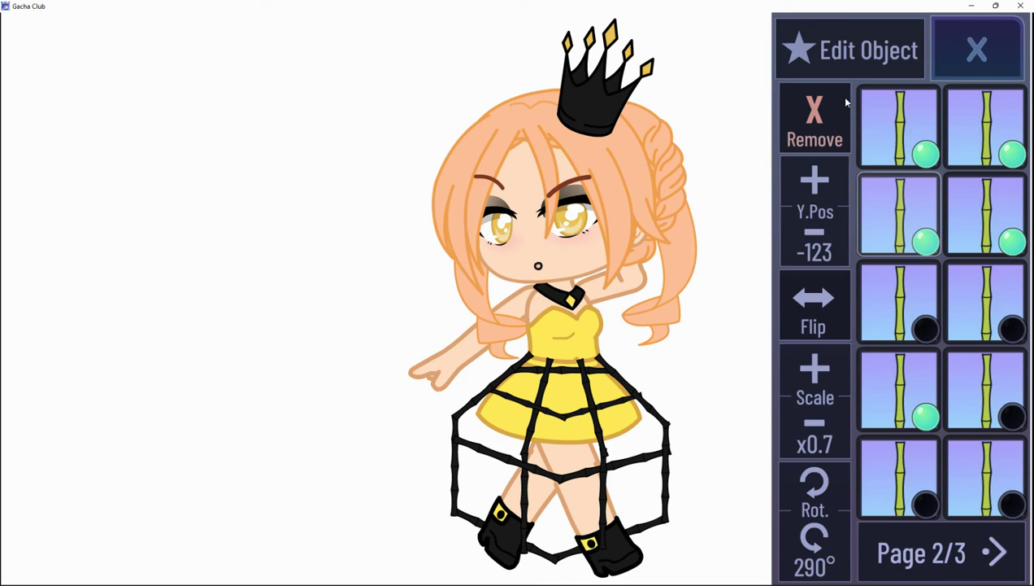
click(1007, 553)
click(1006, 550)
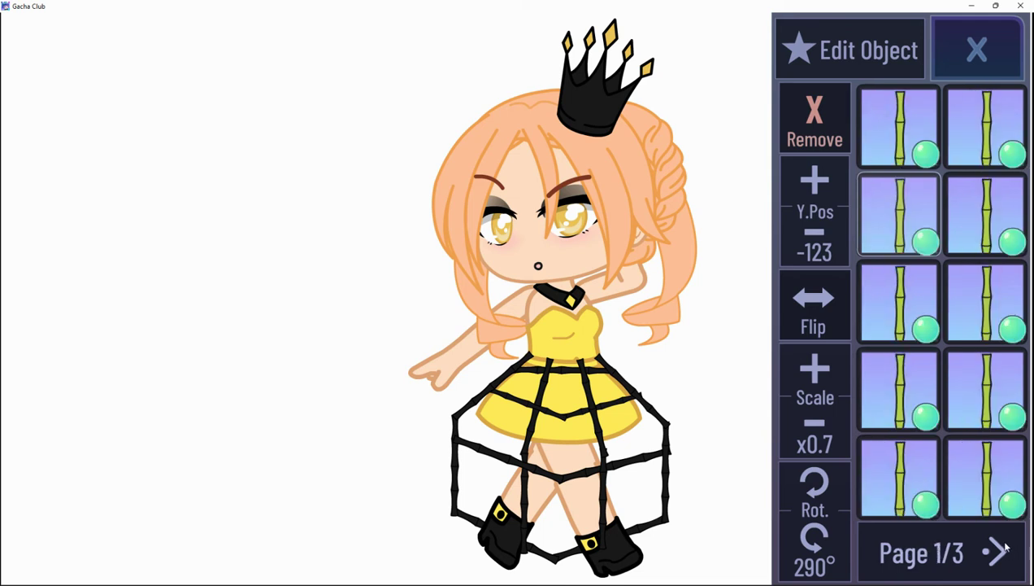
click(1006, 550)
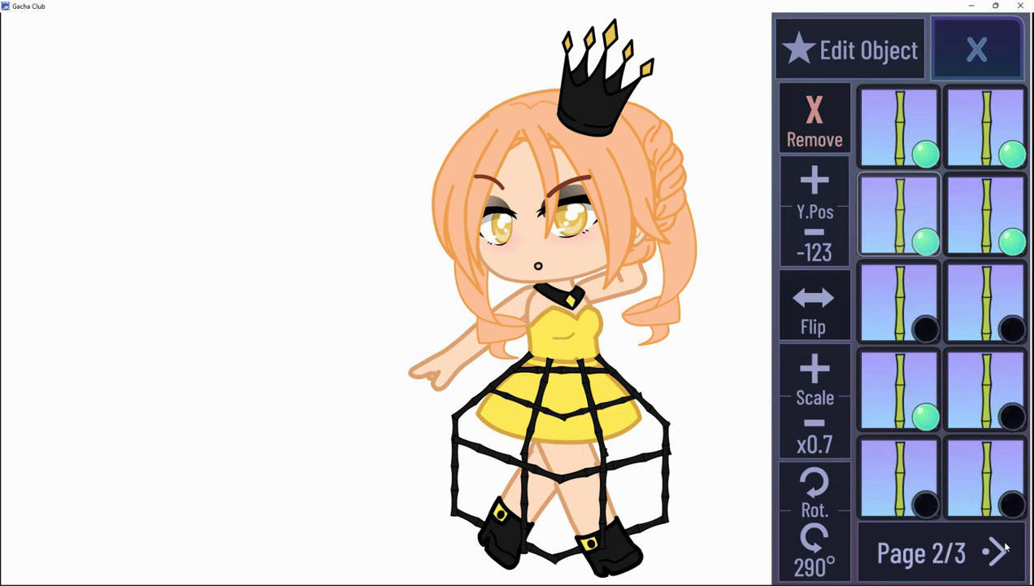
click(1013, 189)
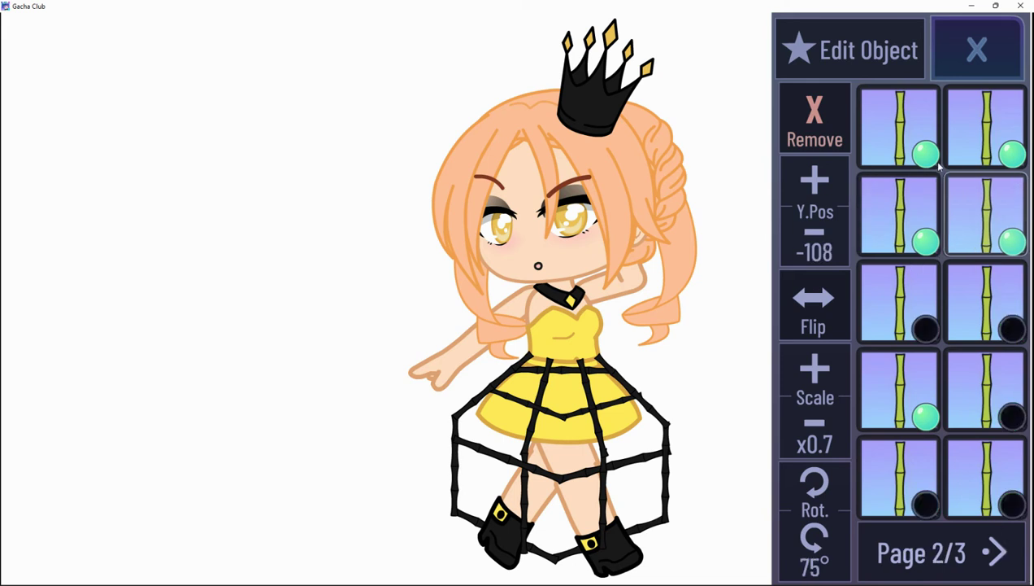
click(980, 201)
Remove the eleventh and twelfth poles, which form the frame's bottom edge around the boots.
click(913, 132)
click(810, 102)
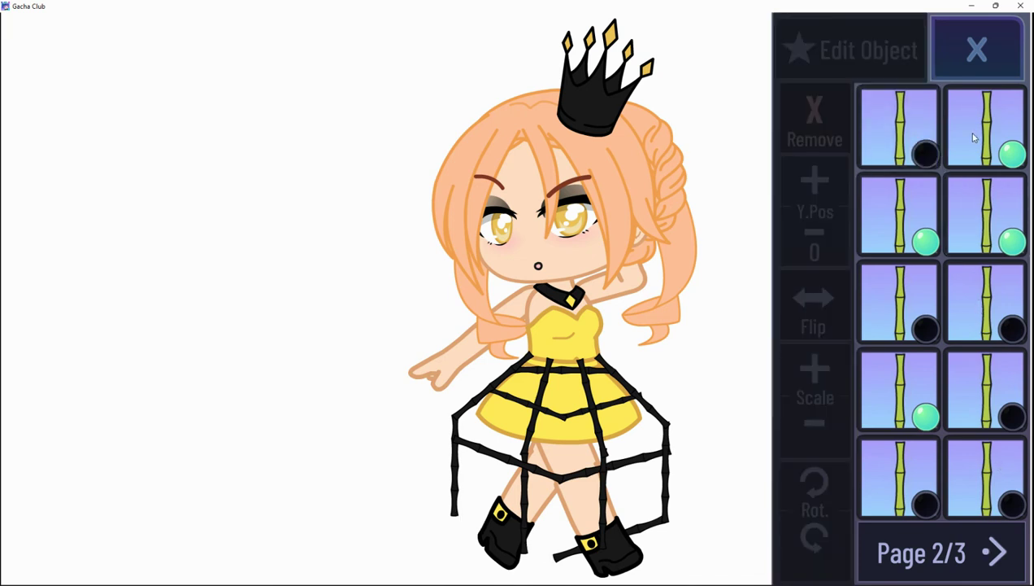
click(967, 134)
click(830, 119)
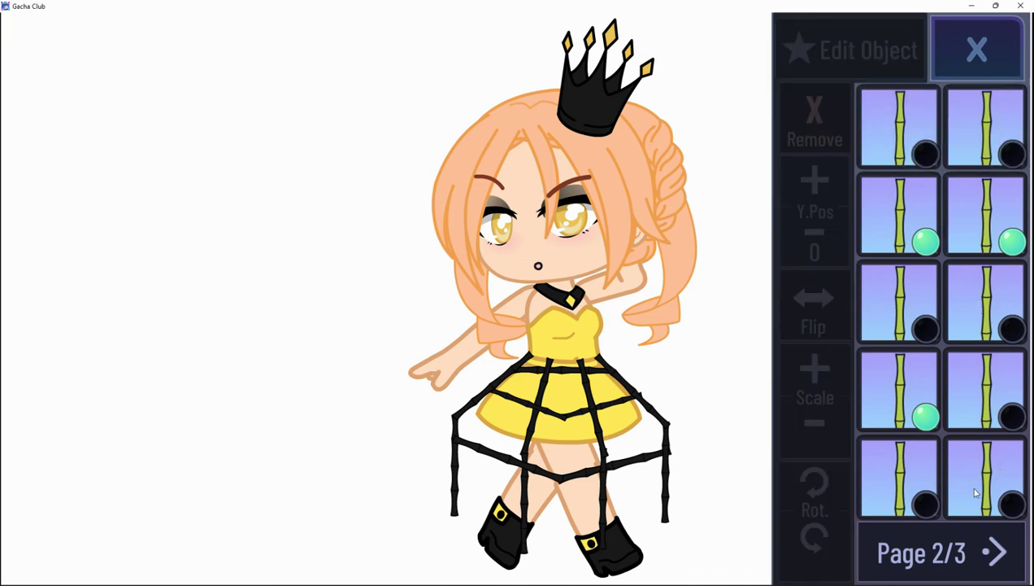
Remove the seventh and eighth poles, the inner vertical poles running down in front of the legs.
click(989, 556)
click(989, 556)
click(957, 472)
click(803, 117)
click(989, 445)
click(889, 363)
click(819, 138)
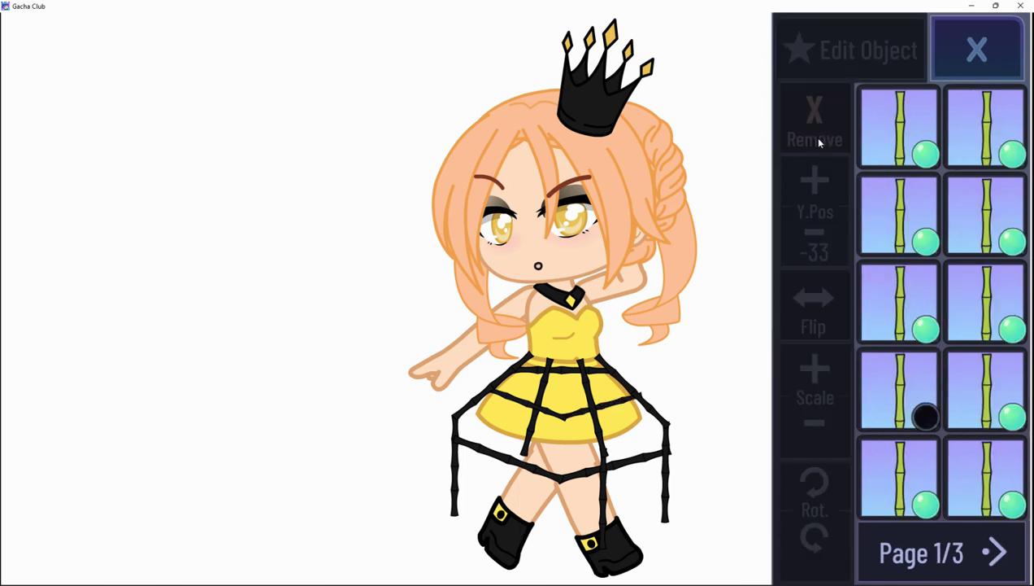
click(987, 382)
click(817, 106)
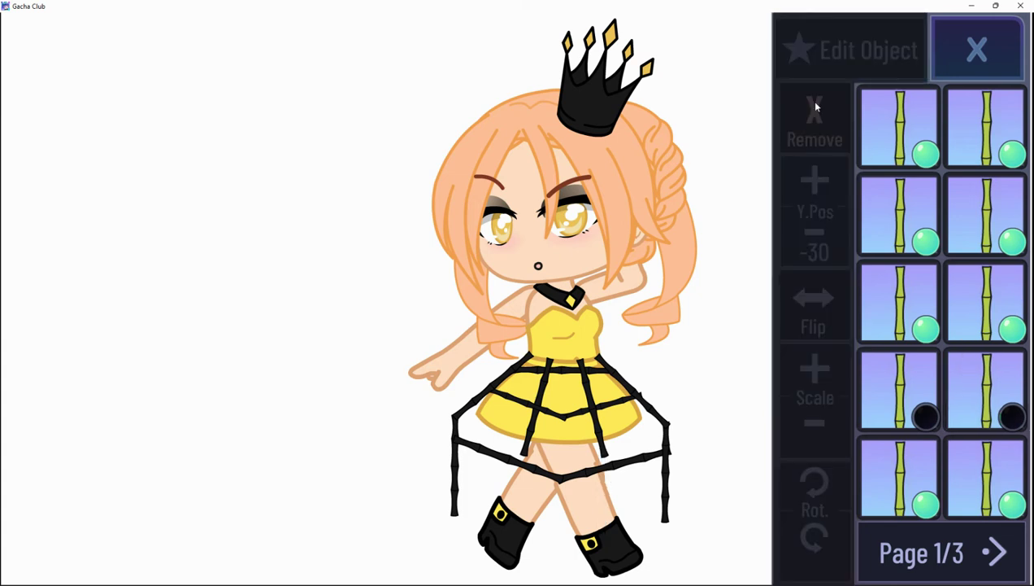
click(981, 288)
click(811, 137)
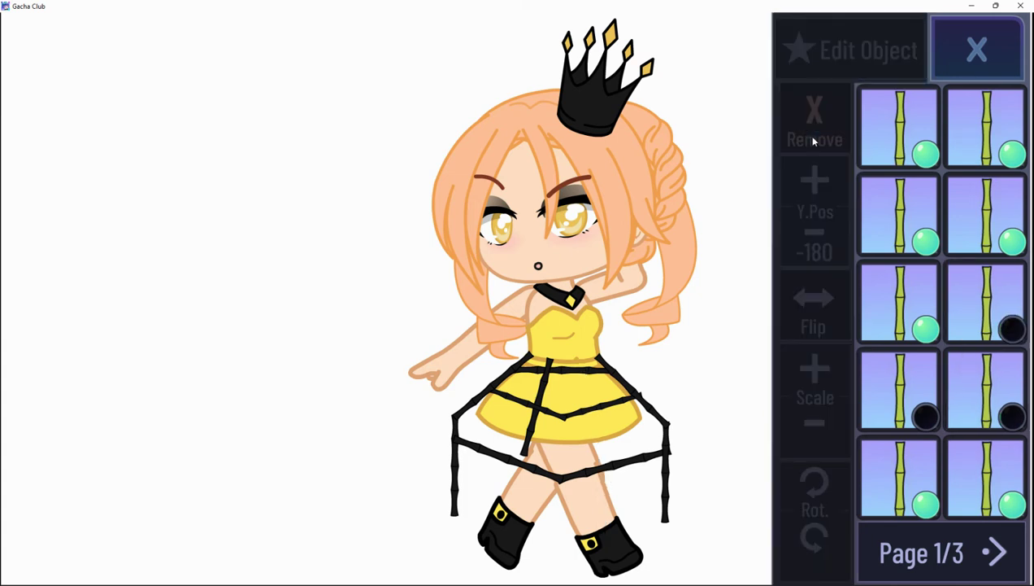
click(976, 319)
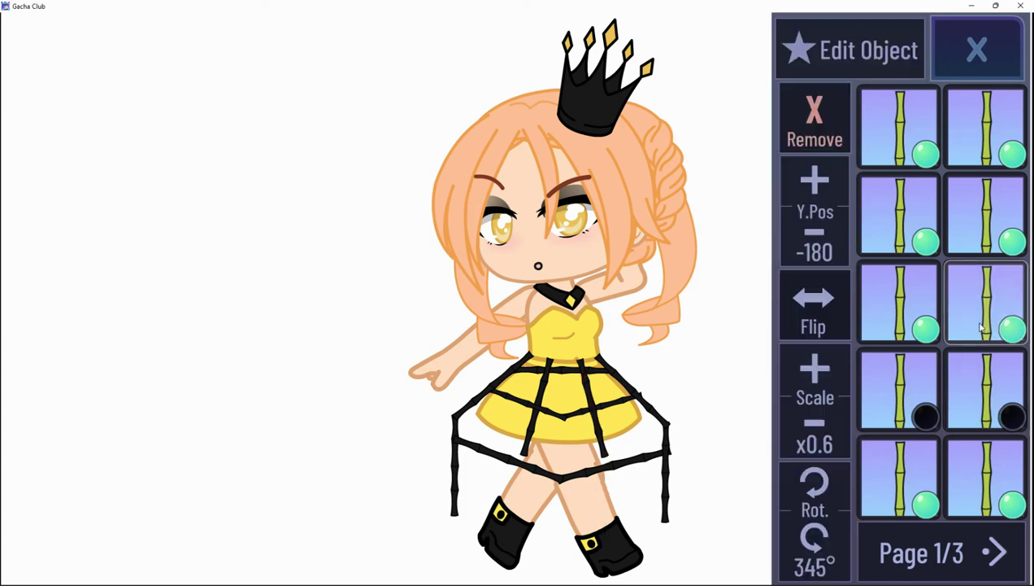
Remove the third and fourth poles, the outer vertical poles on both sides of the frame.
click(930, 211)
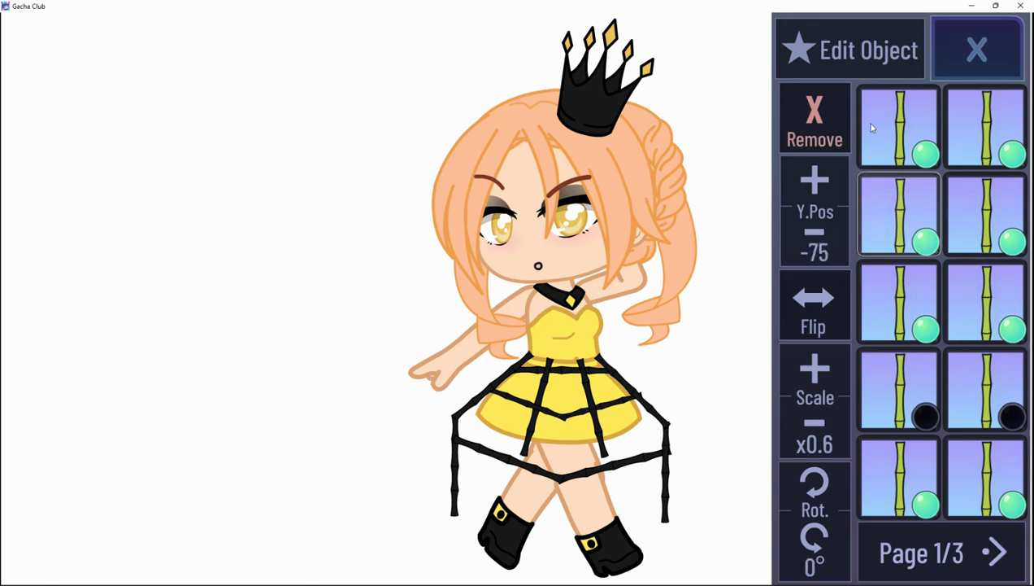
click(813, 114)
click(991, 186)
click(816, 118)
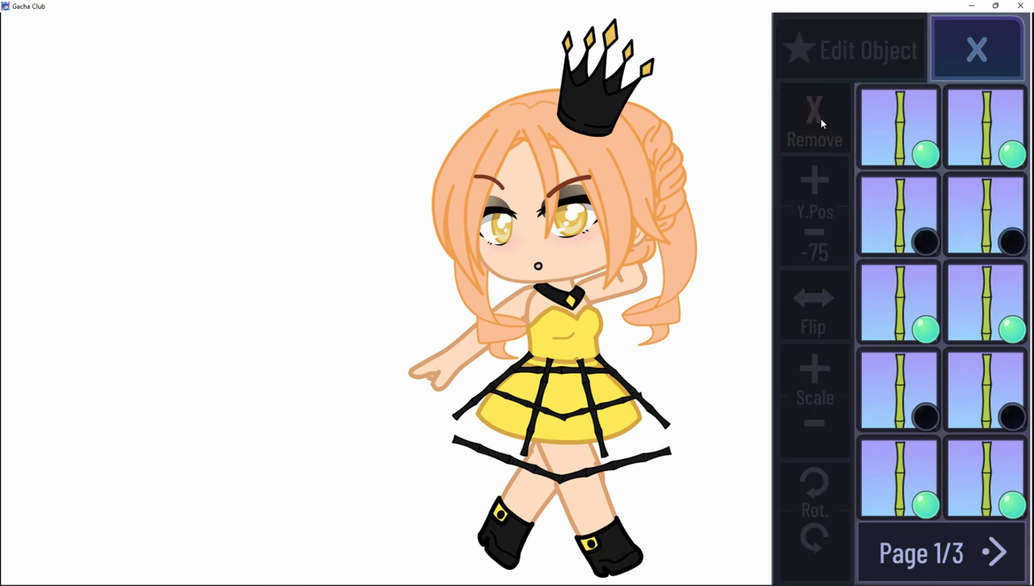
Keep the thirteenth pole at x0.7, set its Y.Pos to -138, rotate it to 300° and join it to the left slanted pole's lower end.
click(888, 483)
drag(513, 562, 562, 576)
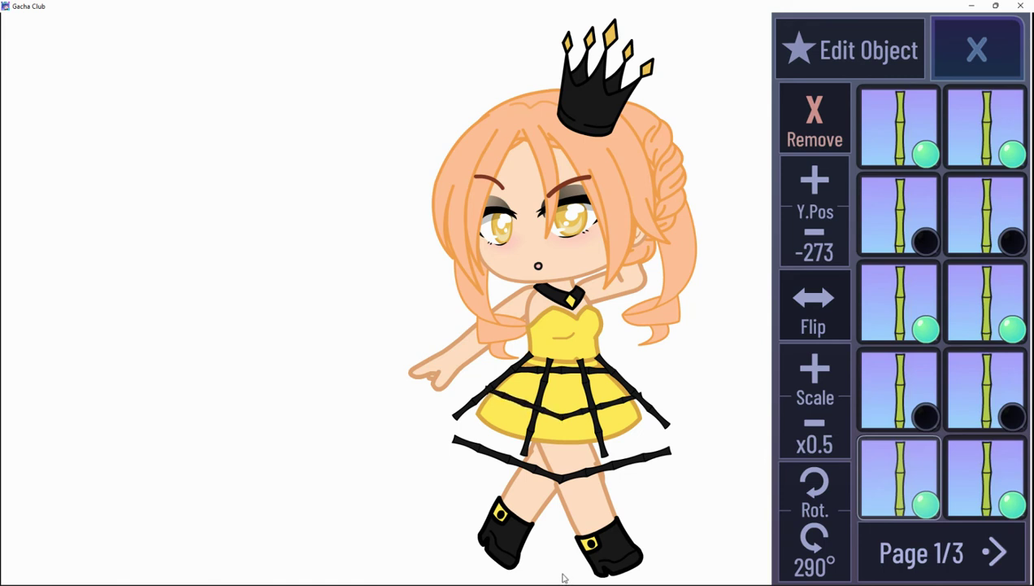
click(1002, 549)
click(879, 197)
drag(510, 444, 562, 566)
click(821, 418)
click(822, 419)
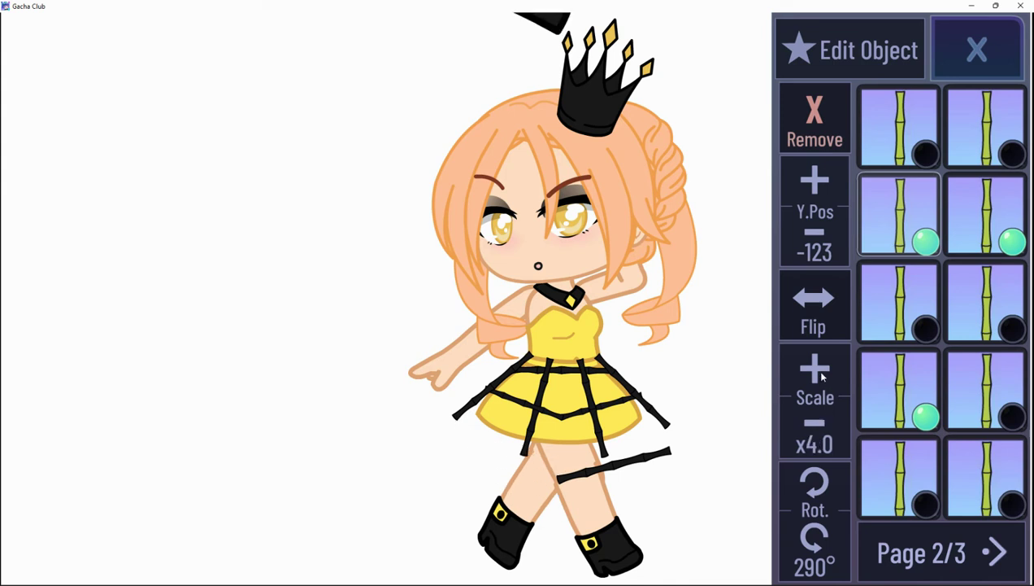
click(821, 376)
click(822, 376)
click(817, 419)
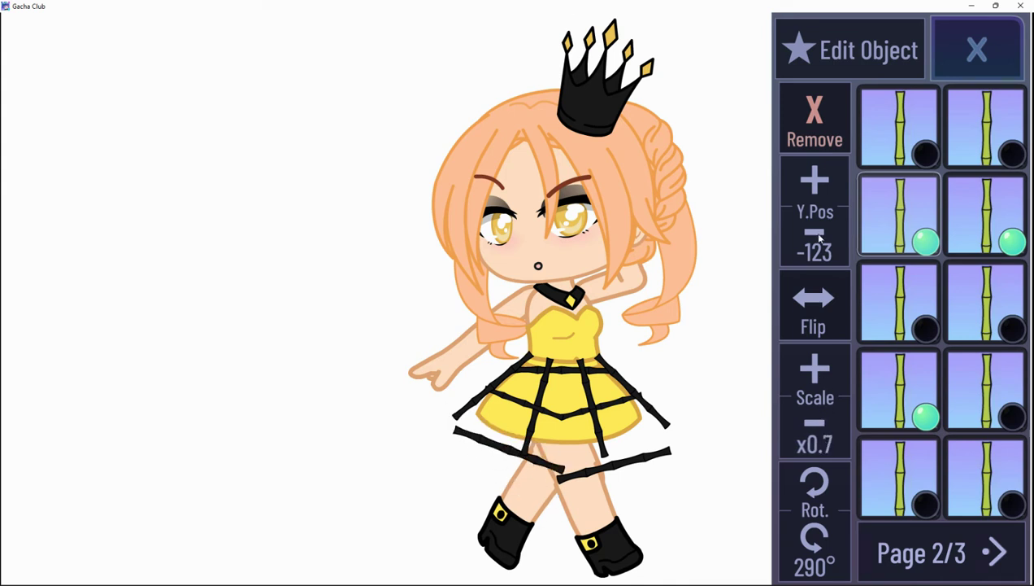
drag(819, 235, 821, 235)
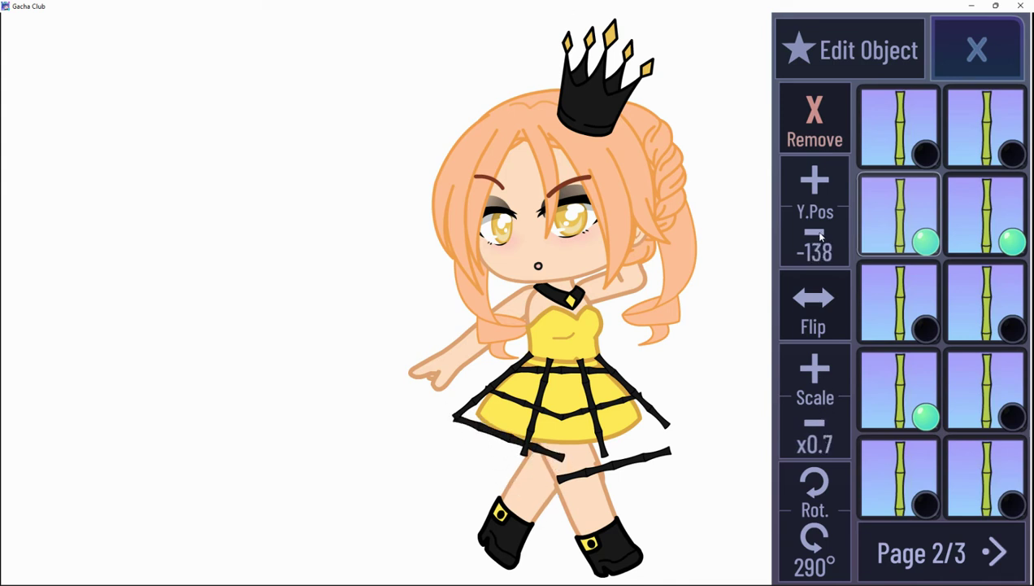
click(811, 488)
drag(528, 585, 556, 584)
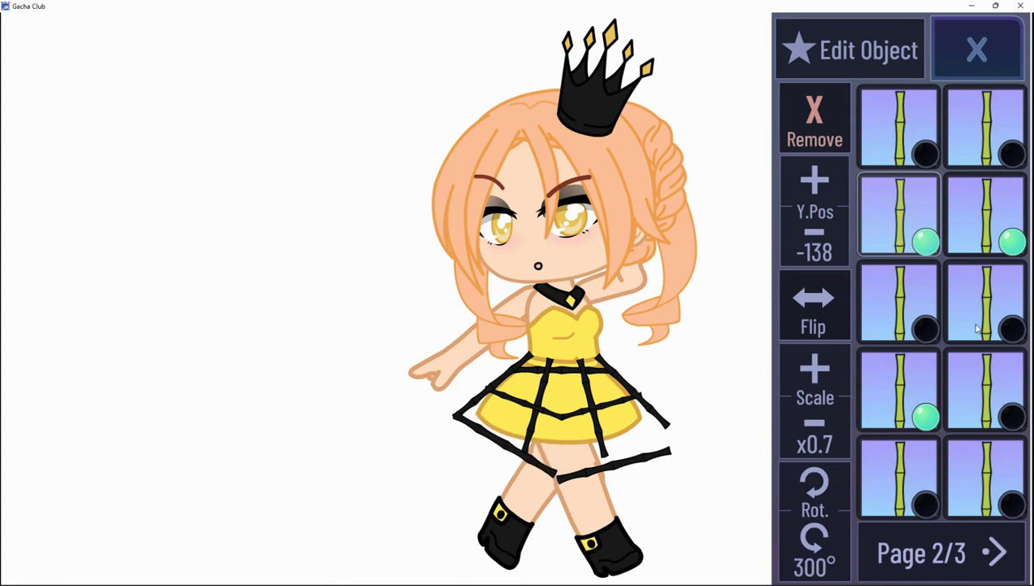
Set the fourteenth pole's Y.Pos to -117 and rotate it to 70° to fit the frame's right bottom edge.
click(974, 197)
click(823, 481)
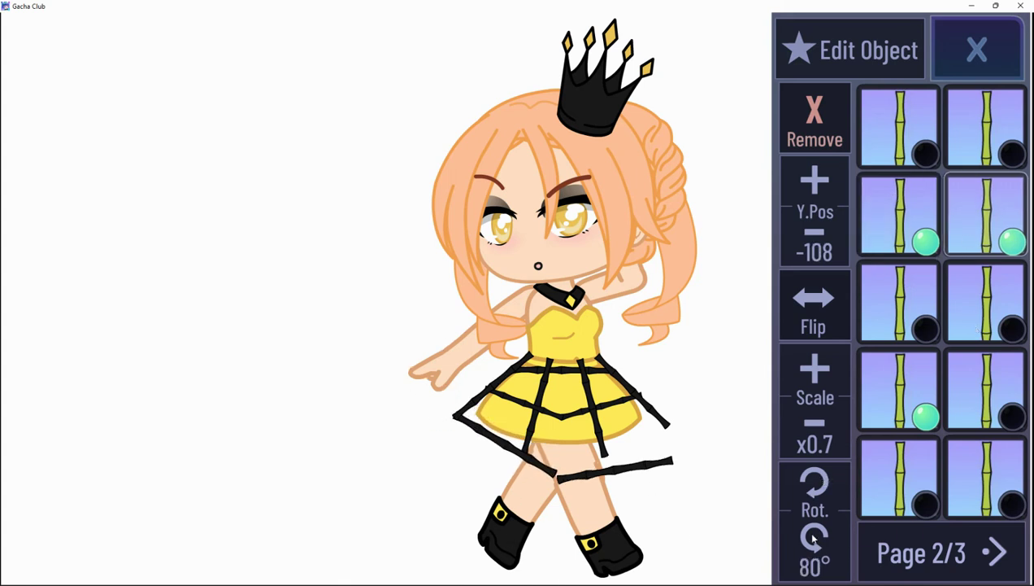
click(811, 539)
click(811, 545)
click(816, 232)
click(818, 231)
click(819, 230)
click(812, 482)
click(811, 538)
click(899, 394)
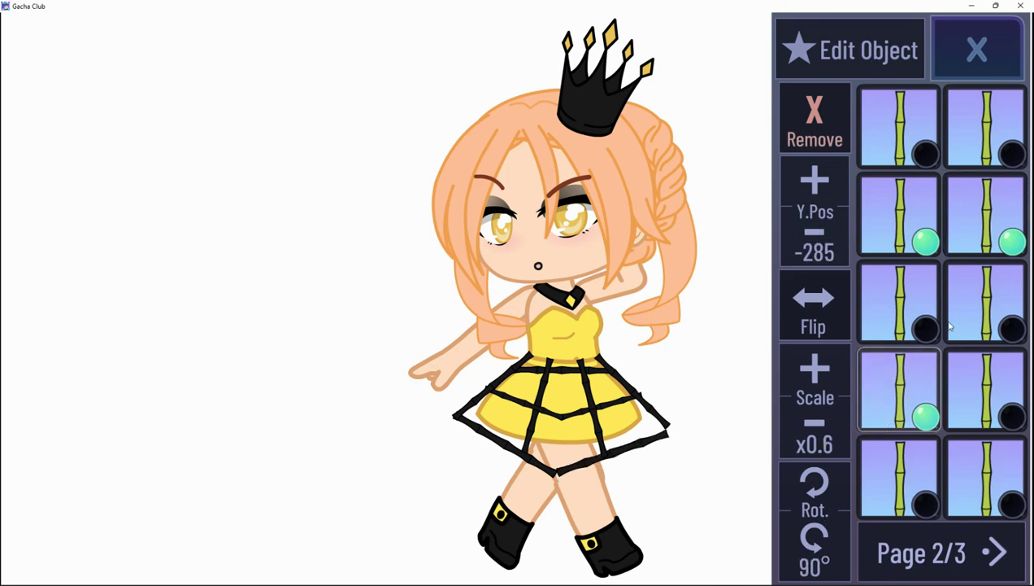
click(799, 386)
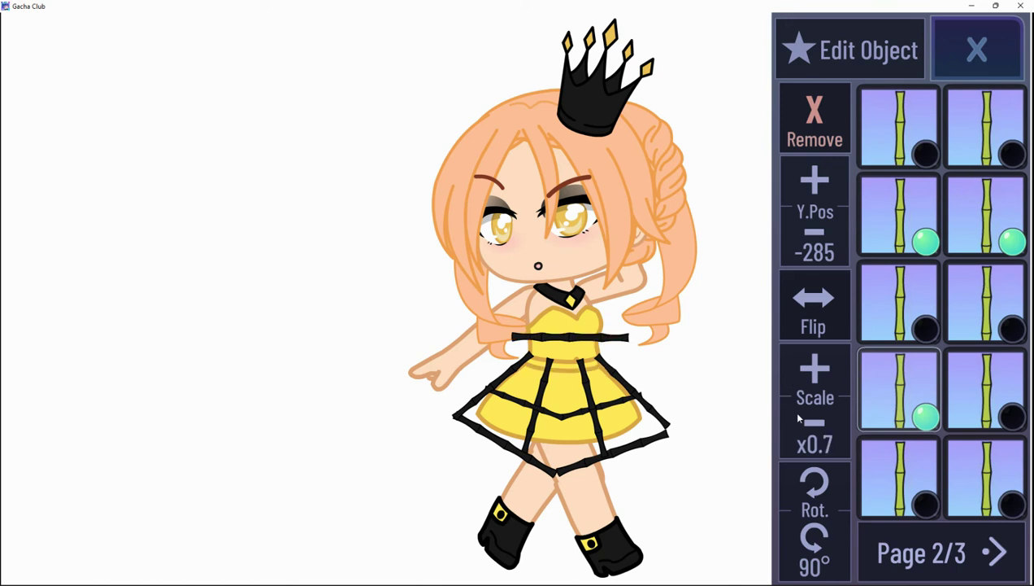
click(794, 445)
Rotate the fourteenth pole to 65° and join it to the thirteenth pole and the right slanted pole's lower end.
click(892, 216)
click(987, 207)
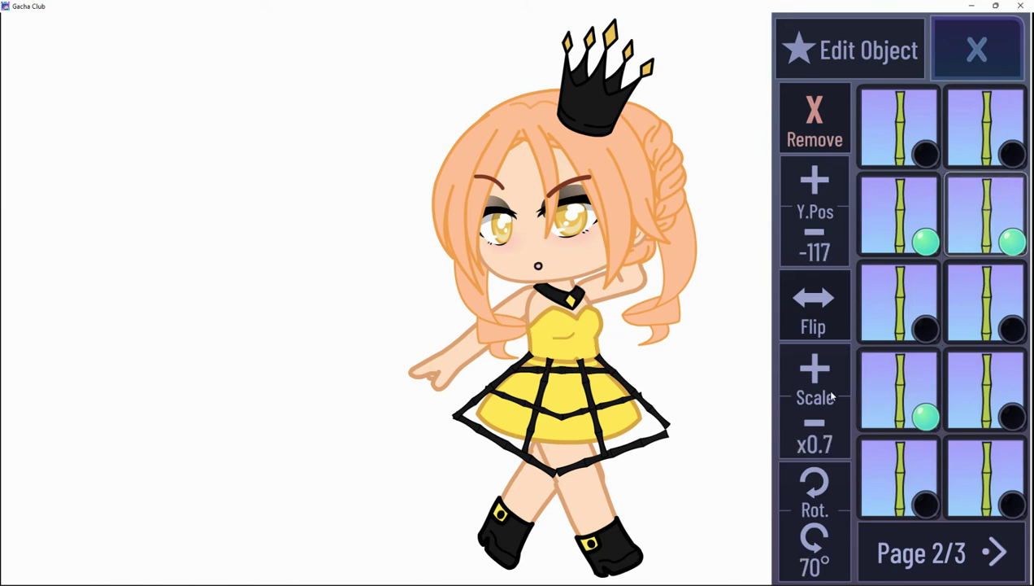
click(817, 479)
click(819, 541)
click(819, 542)
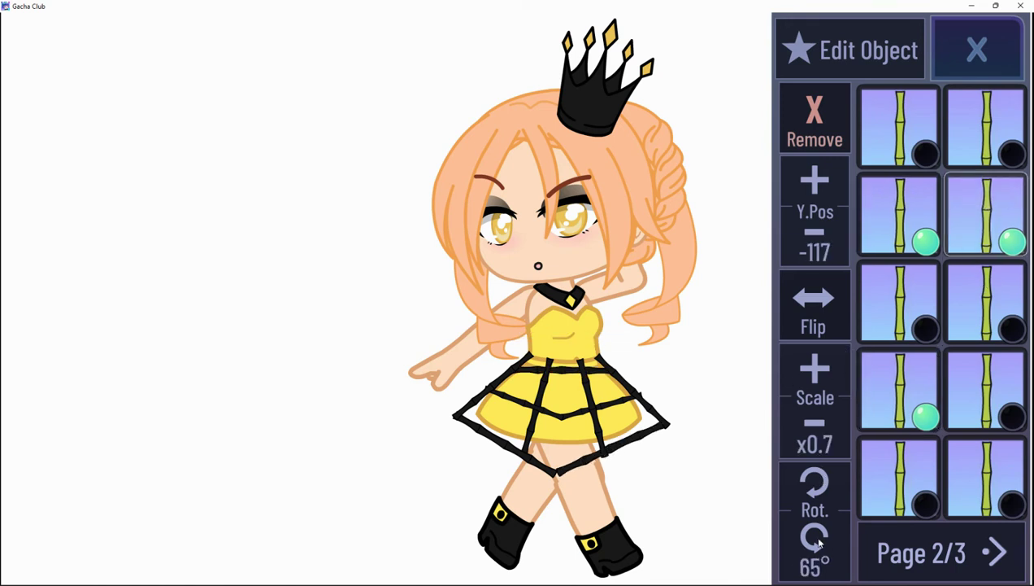
drag(650, 528, 561, 569)
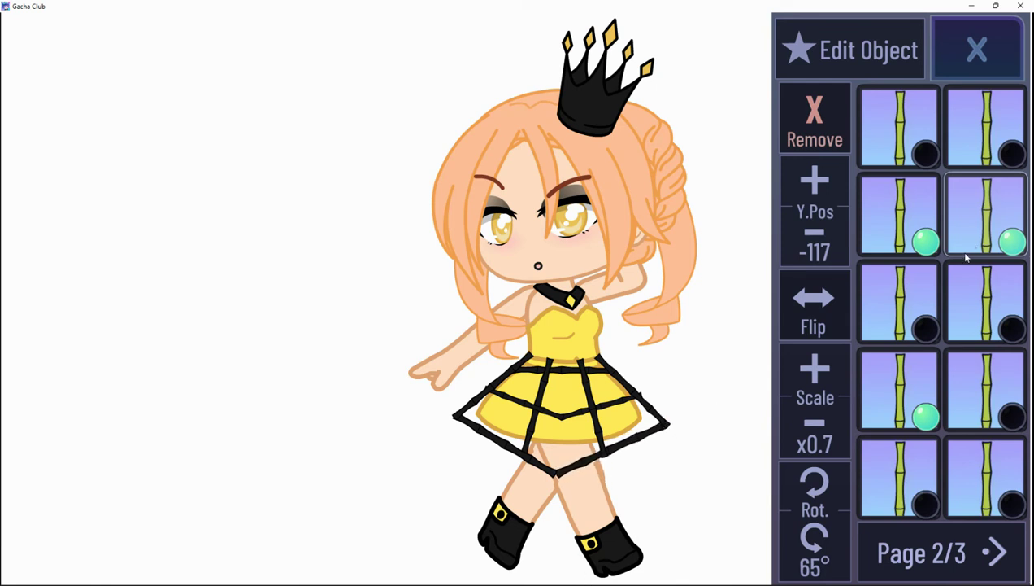
click(925, 236)
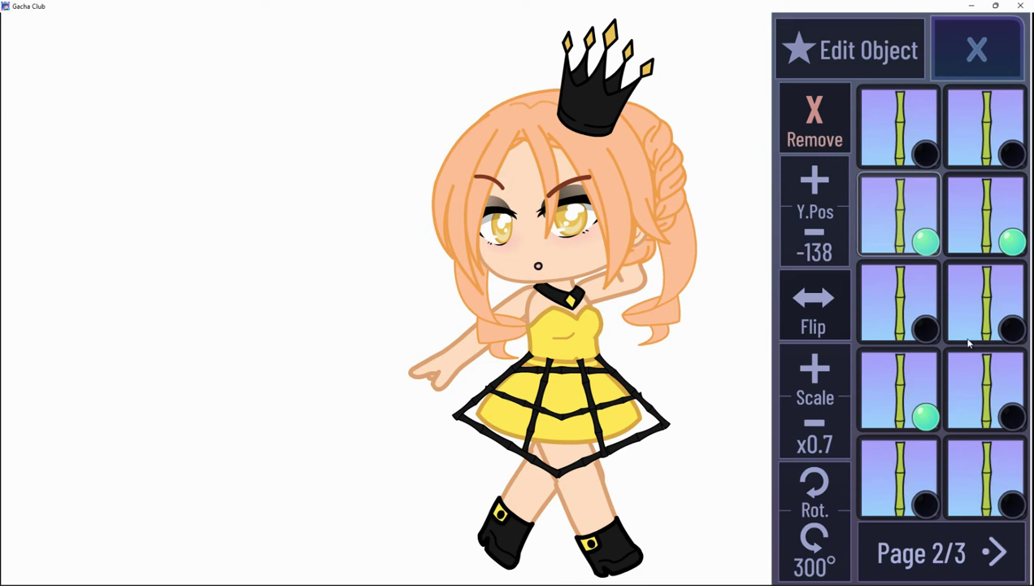
Bring back the third pole, rotate it to 50° and attach its upper end to the frame's left corner.
click(994, 551)
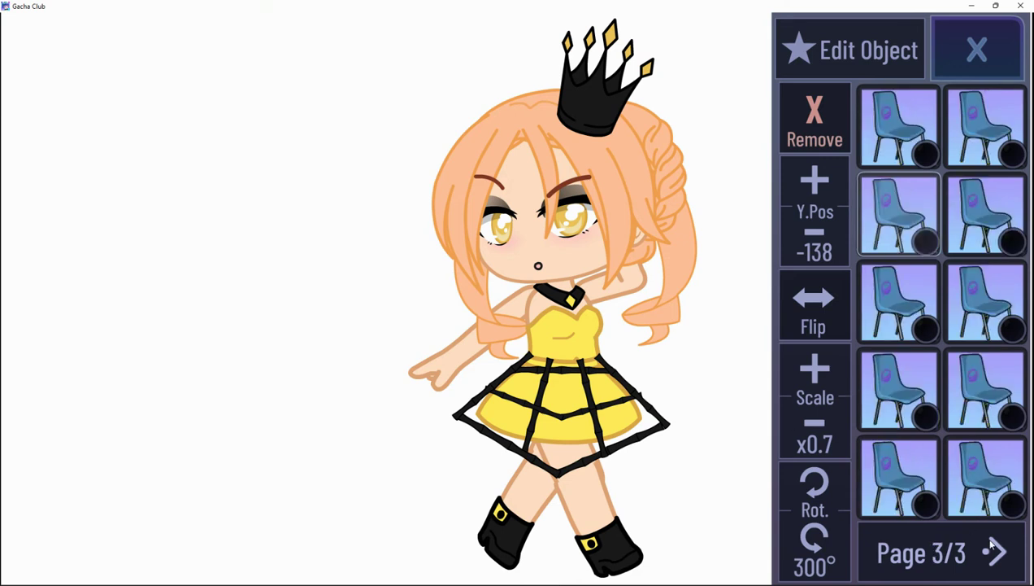
click(994, 551)
click(934, 183)
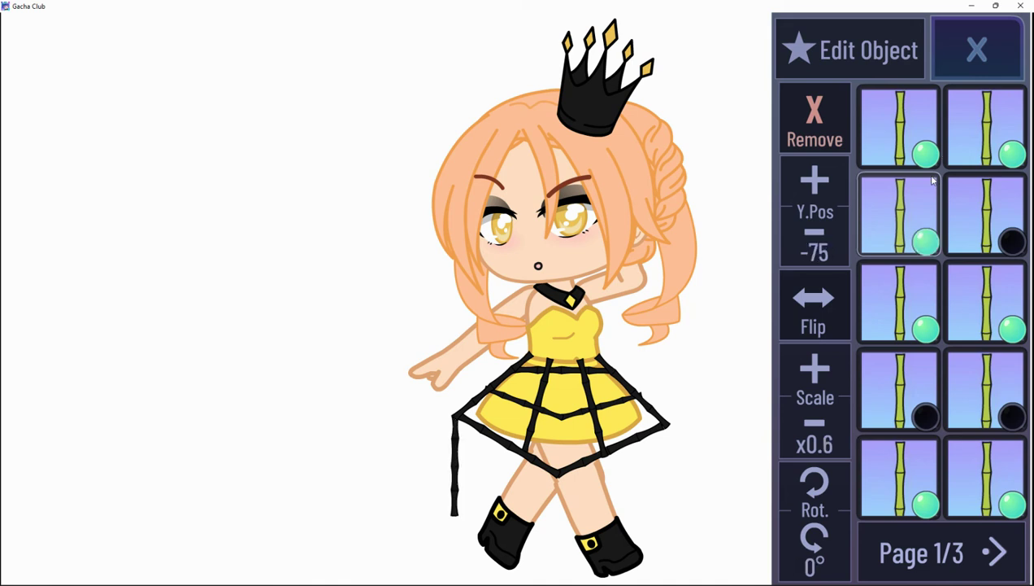
drag(811, 487, 811, 488)
click(816, 545)
drag(531, 550, 399, 552)
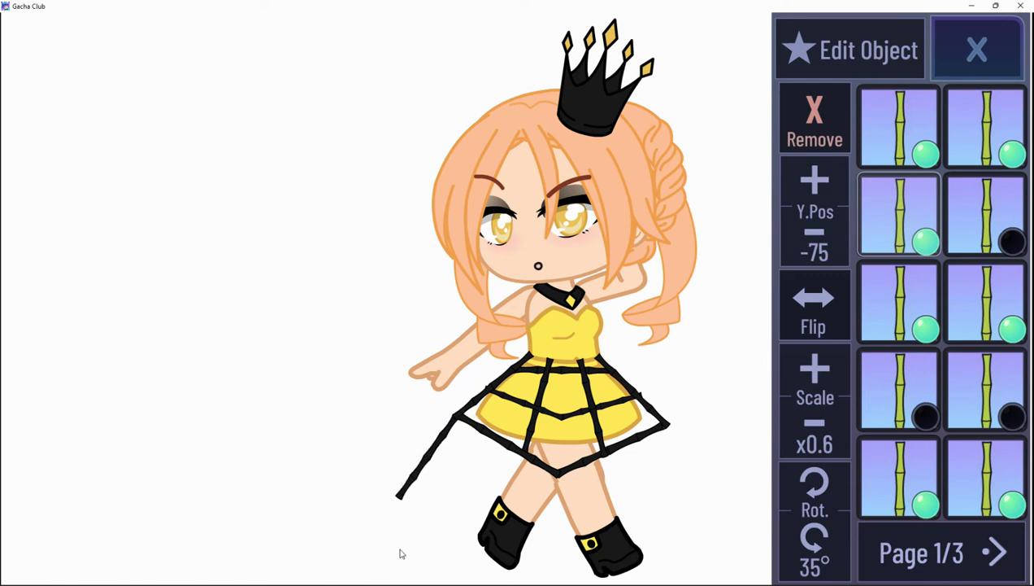
drag(797, 479, 805, 505)
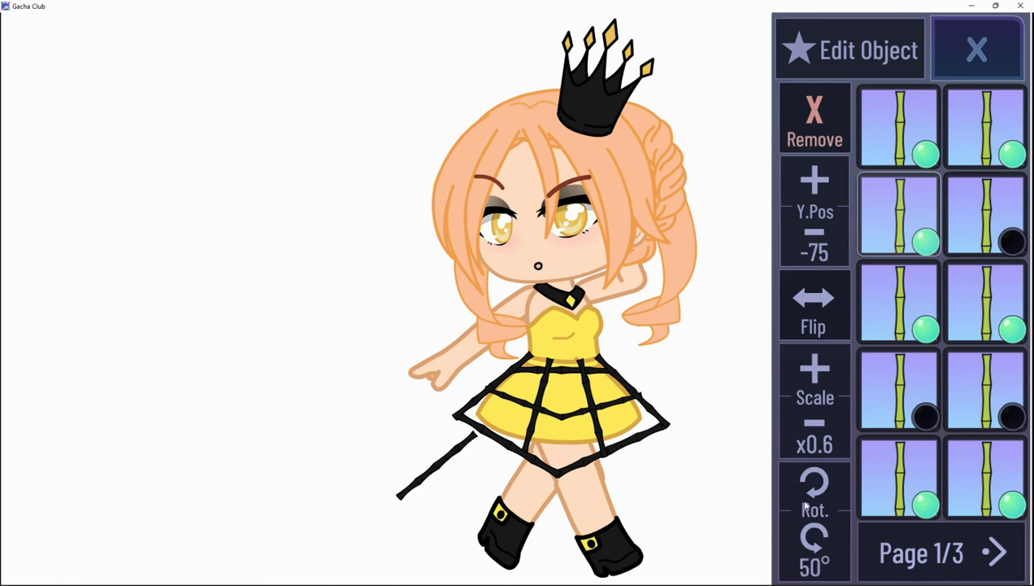
click(809, 543)
click(815, 487)
drag(437, 531, 380, 531)
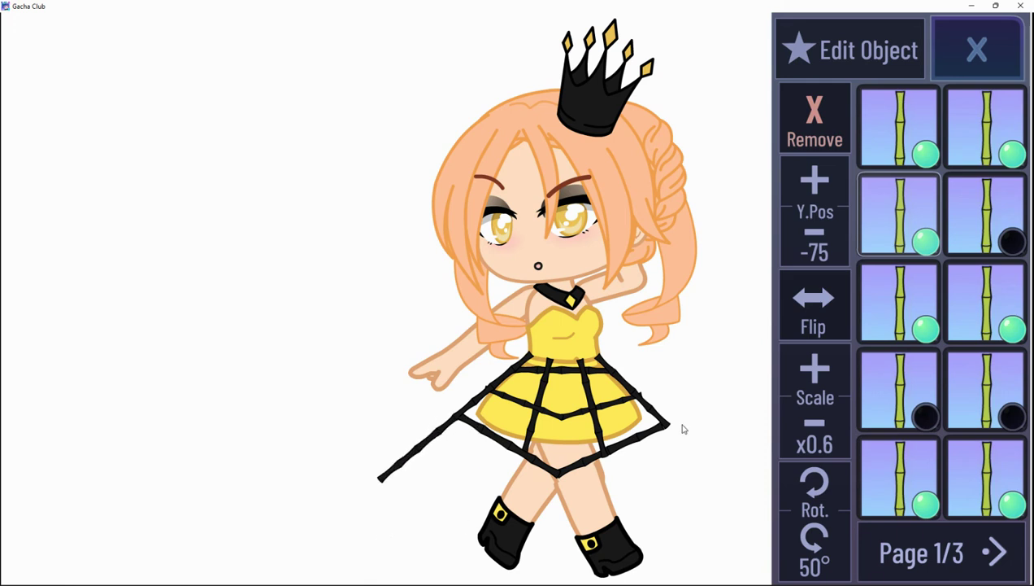
Bring back the fourth pole, rotate it to 310° and attach its upper end to the frame's right corner.
click(970, 242)
click(818, 485)
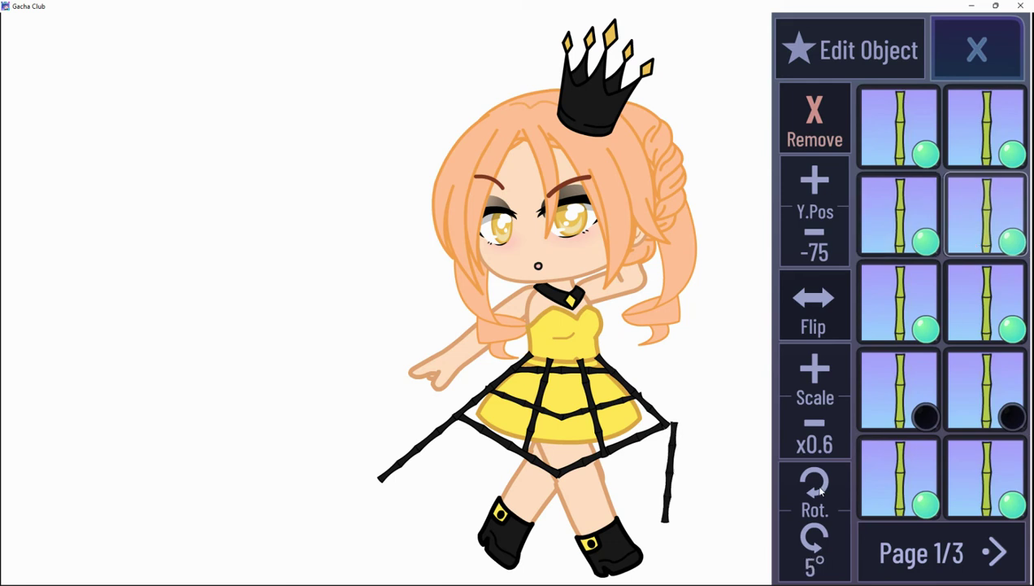
click(813, 535)
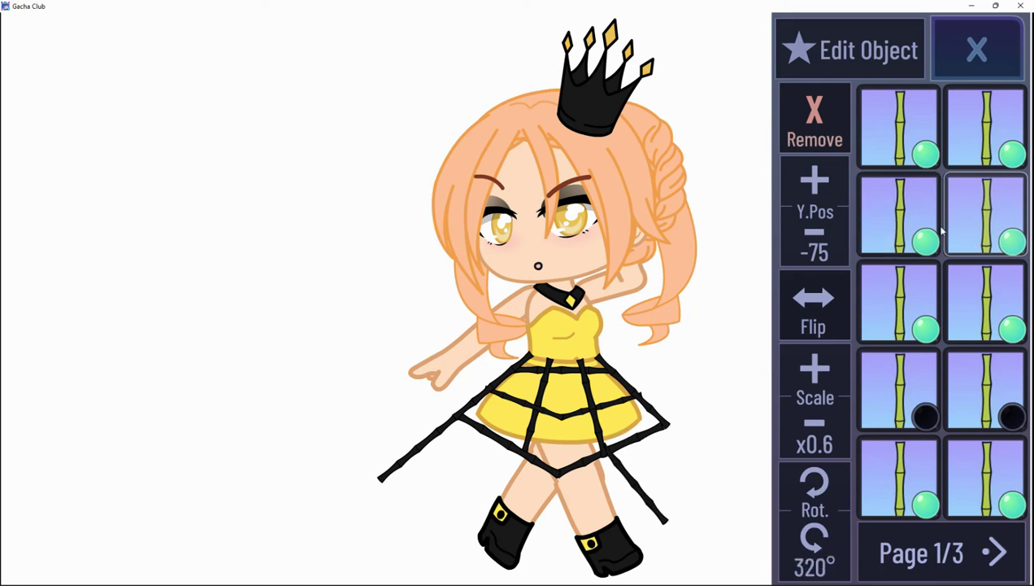
click(980, 204)
click(887, 220)
click(975, 213)
click(807, 539)
click(806, 483)
click(803, 543)
click(803, 544)
drag(667, 506, 734, 536)
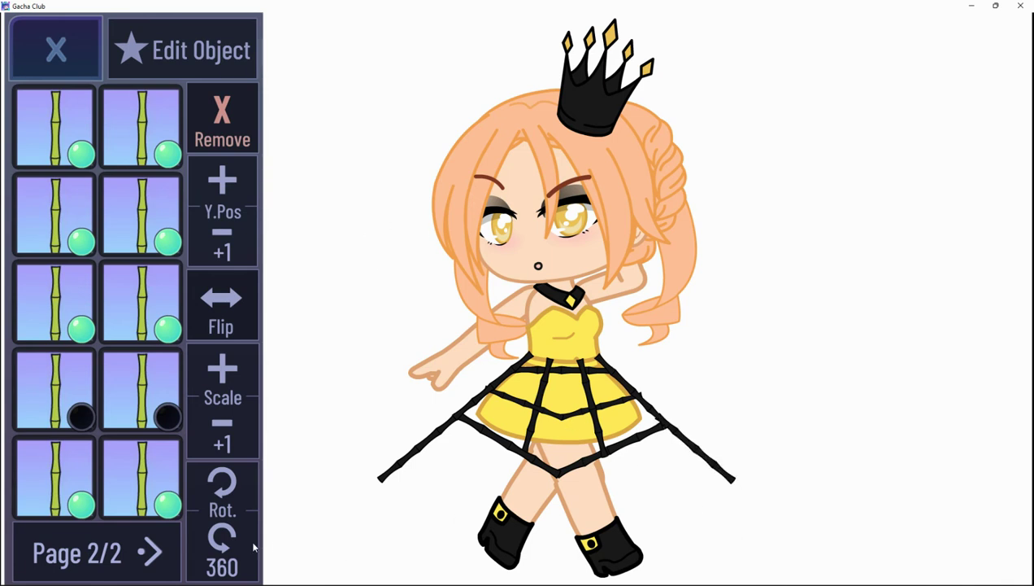
Rotate the fourth pole more steeply to 325° and reattach its upper end to the frame's right corner.
click(233, 524)
click(234, 487)
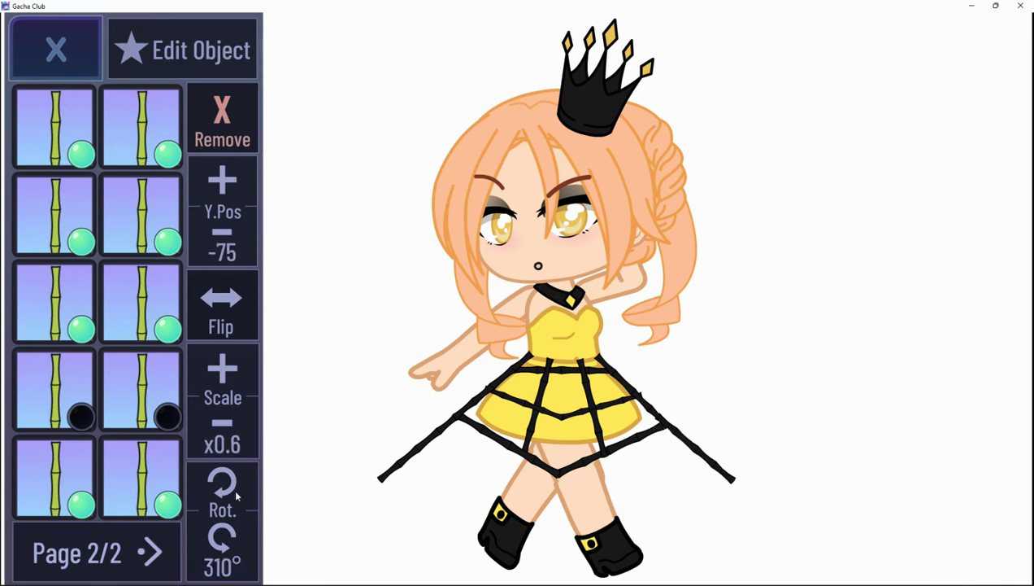
click(233, 487)
click(233, 488)
click(234, 487)
drag(786, 452, 725, 559)
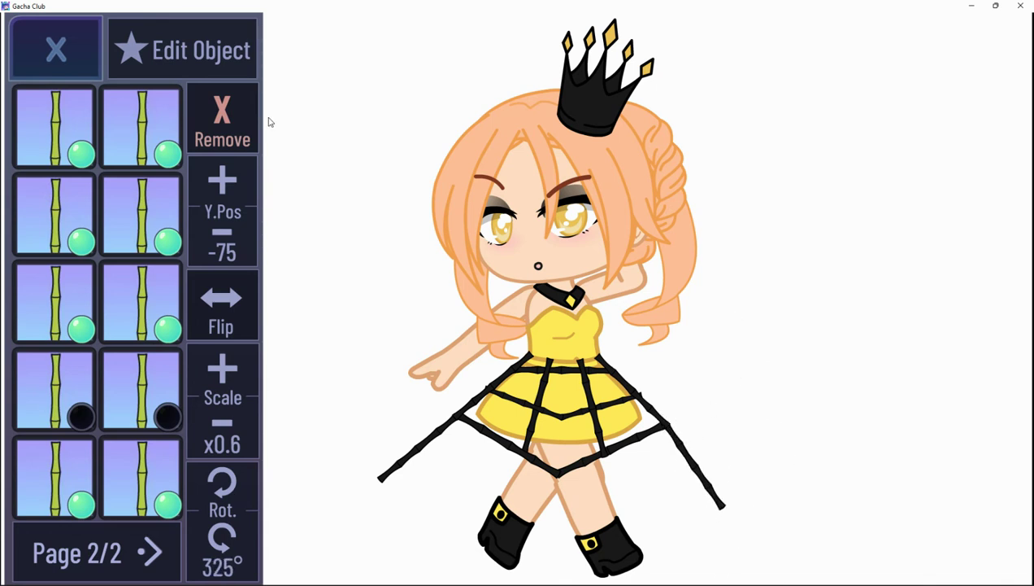
Rotate the third pole to 30° and rejoin its upper end to the frame's left corner.
click(62, 219)
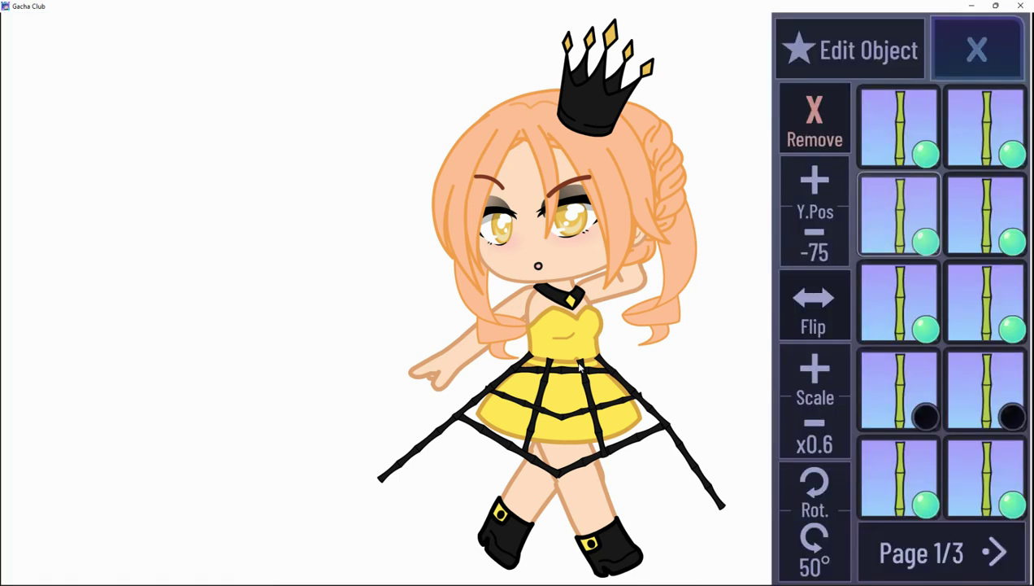
click(817, 505)
click(814, 555)
click(814, 556)
click(816, 555)
click(815, 556)
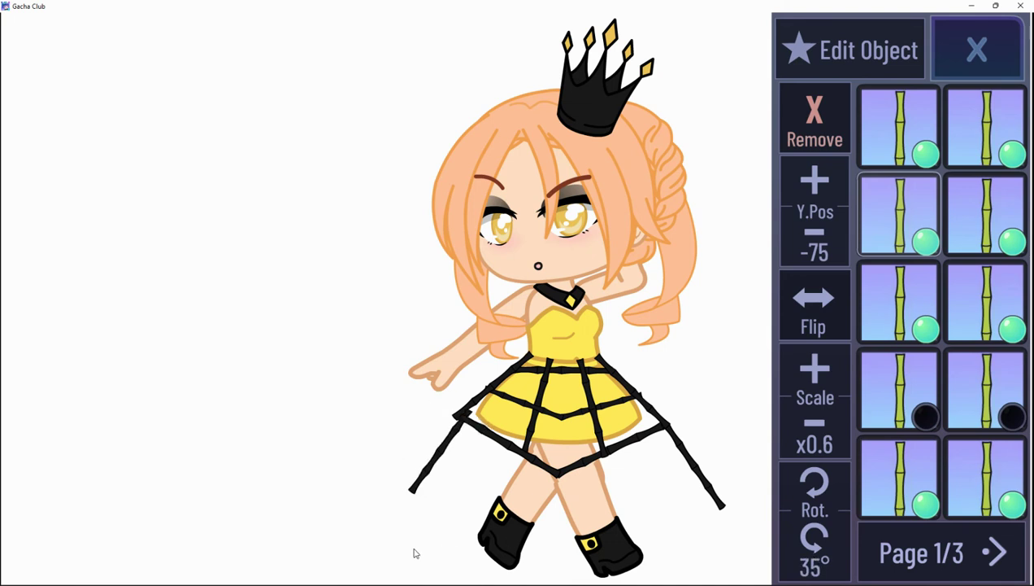
mouse_move(409, 553)
mouse_down()
mouse_move(392, 561)
mouse_move(400, 556)
mouse_up()
click(801, 485)
click(791, 562)
click(799, 555)
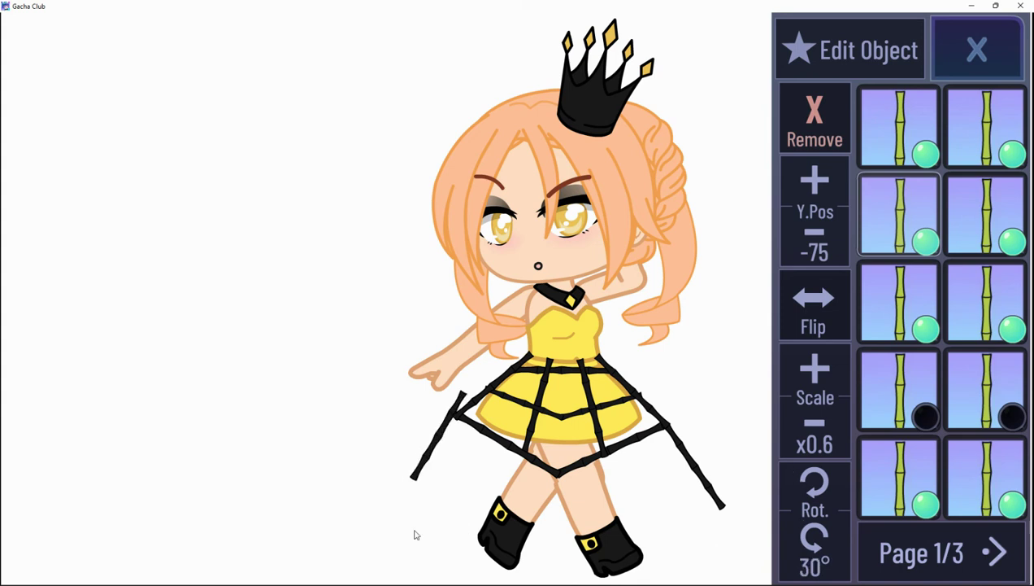
drag(415, 534, 407, 558)
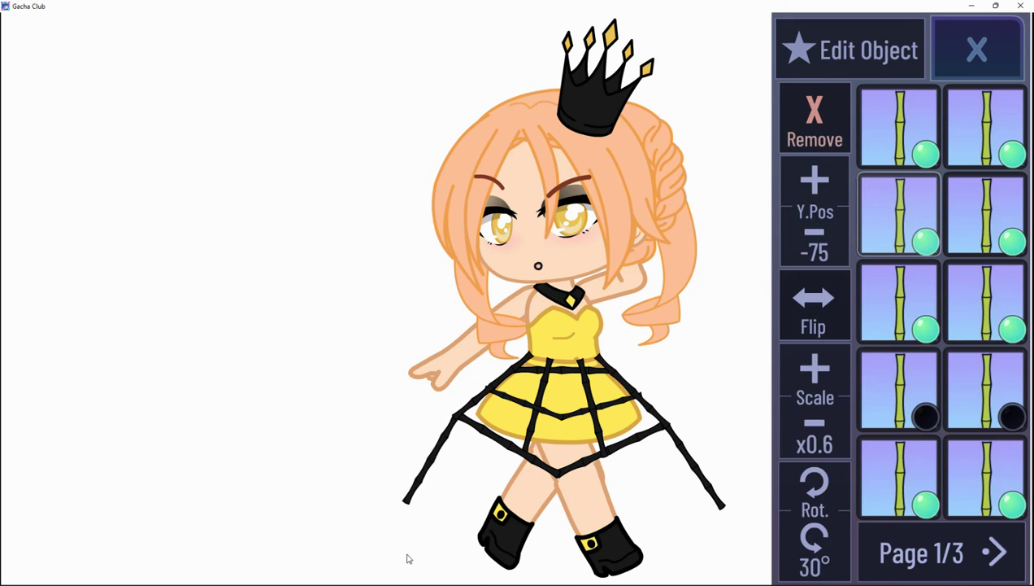
Rotate the fourth pole to 330° and rejoin its upper end to the frame's right corner.
click(959, 217)
click(217, 482)
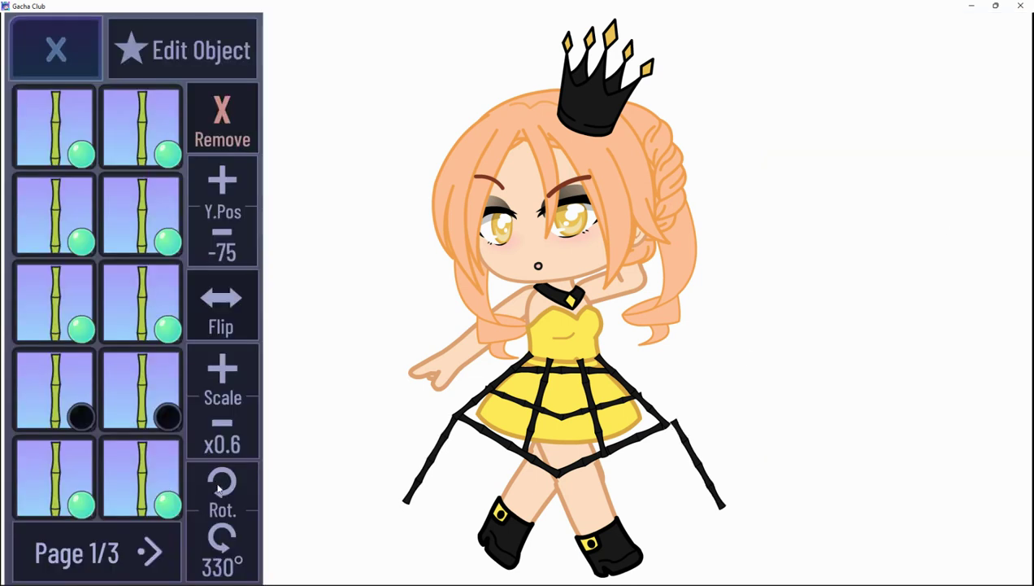
drag(755, 390, 718, 566)
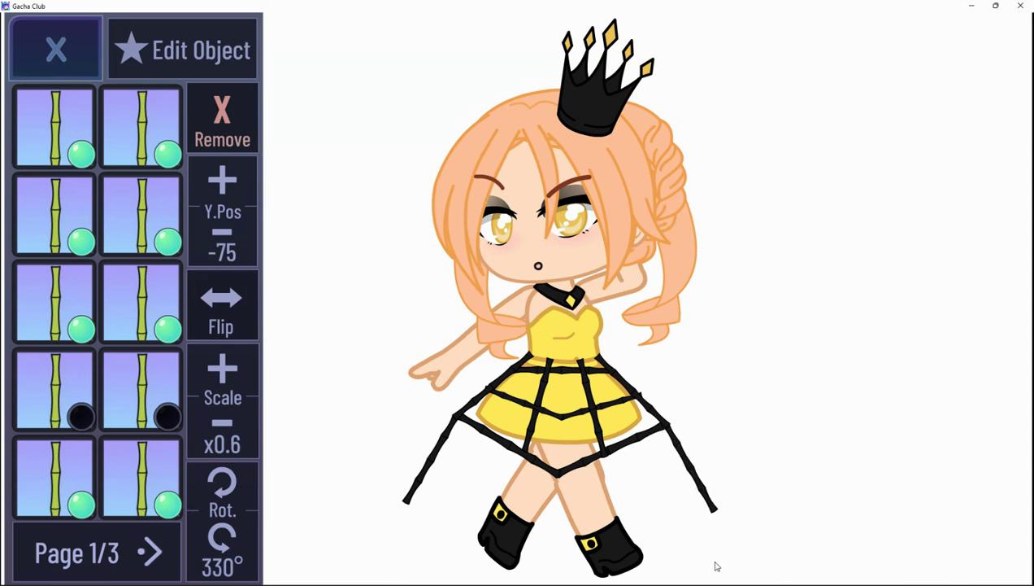
Bring back the seventh and eighth poles in front of the legs and the eleventh and twelfth poles around the boots.
click(69, 402)
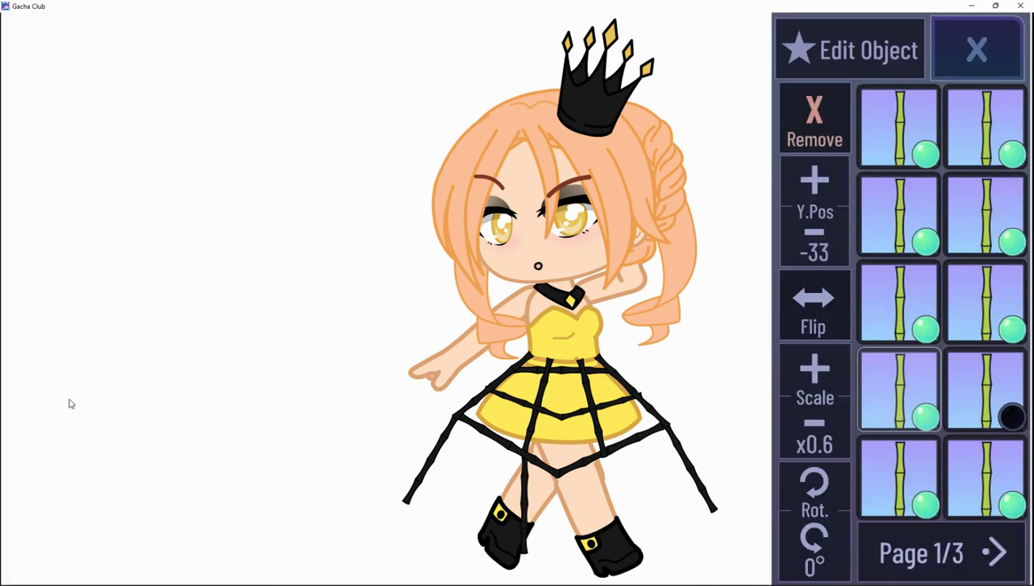
click(983, 384)
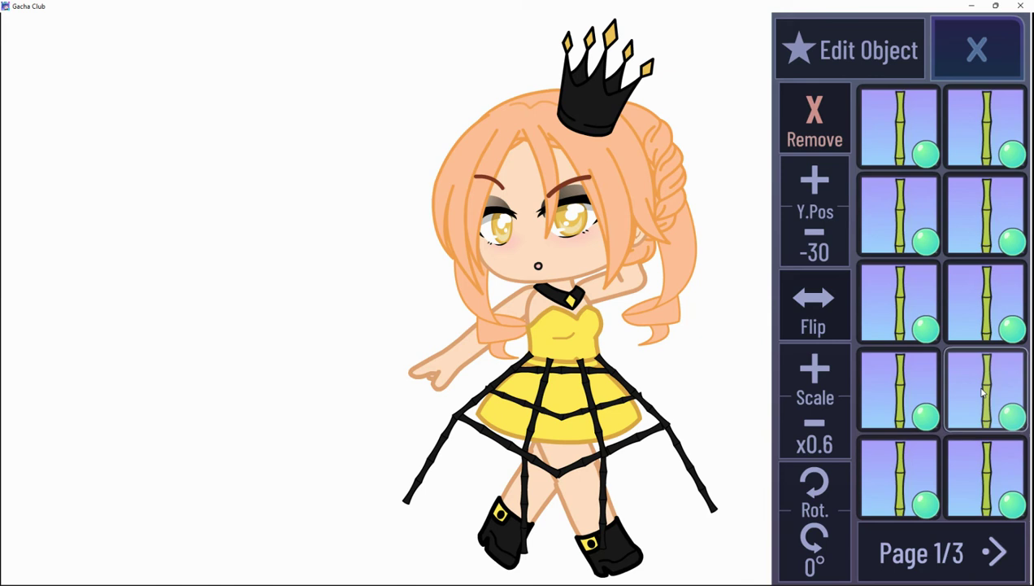
click(996, 551)
click(909, 157)
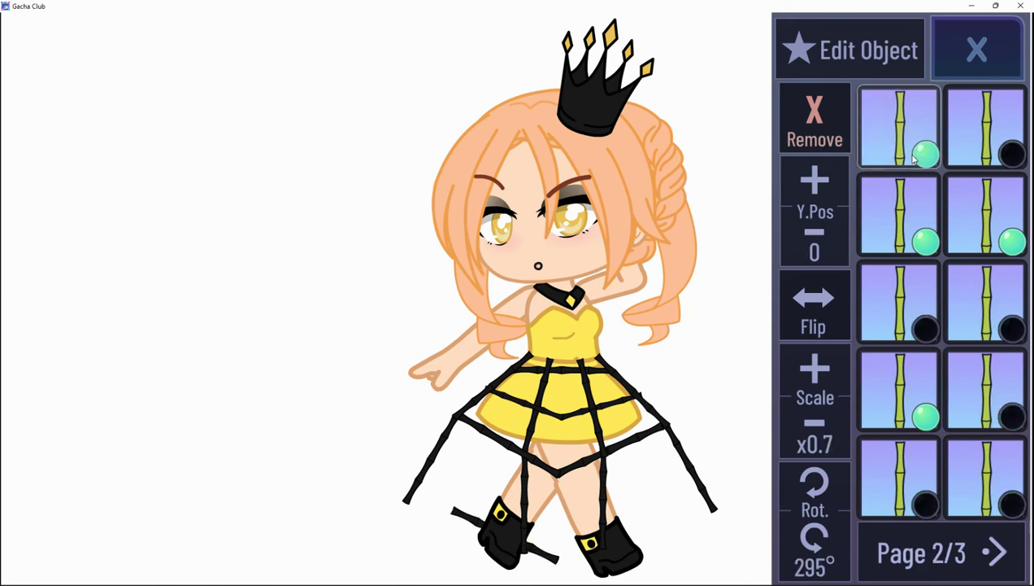
click(988, 152)
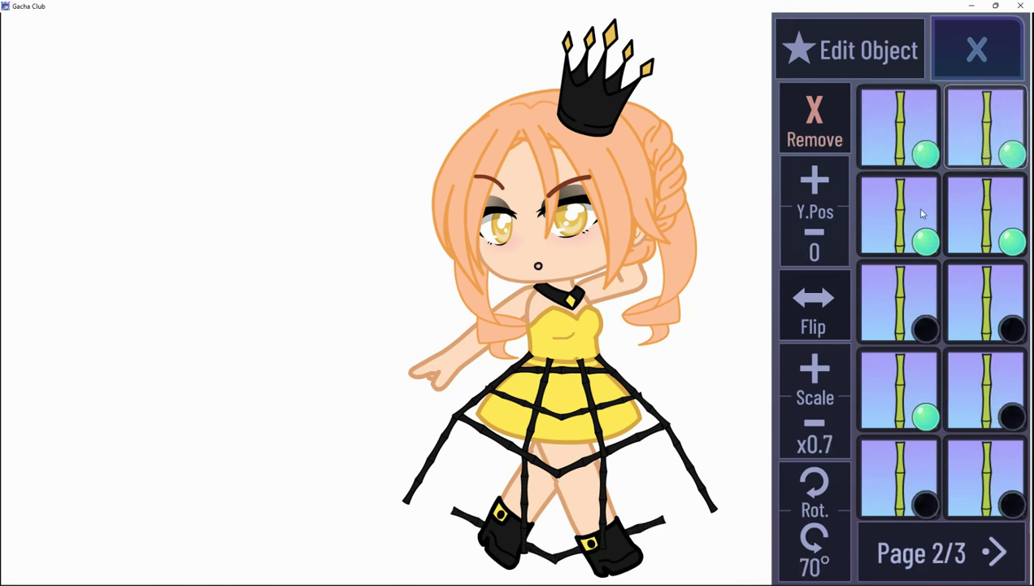
Keep the twelfth pole at 70°, scale it to x1.0 and span it from the fourth pole's lower end to the eleventh pole.
click(805, 484)
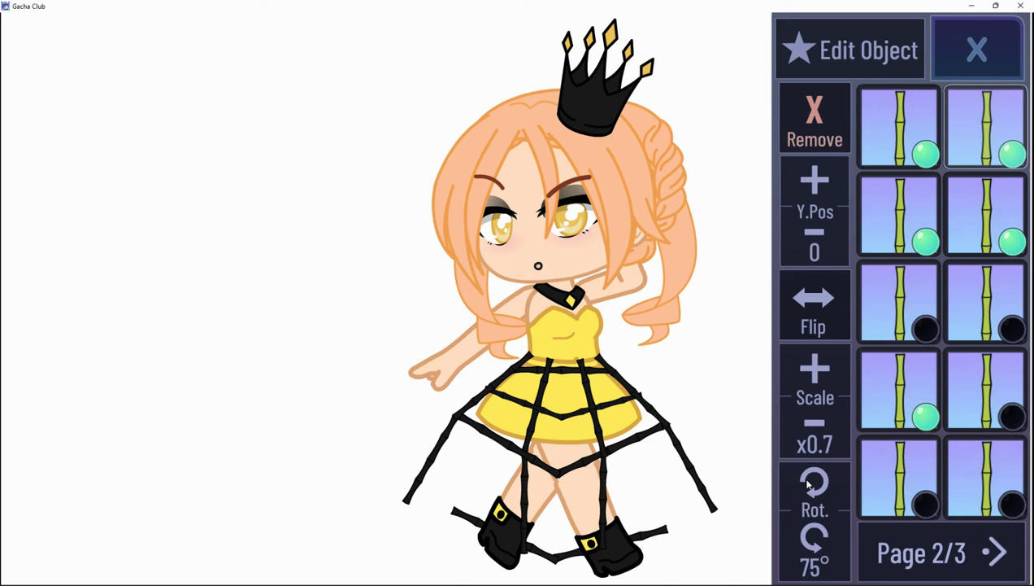
click(802, 531)
click(807, 367)
click(807, 368)
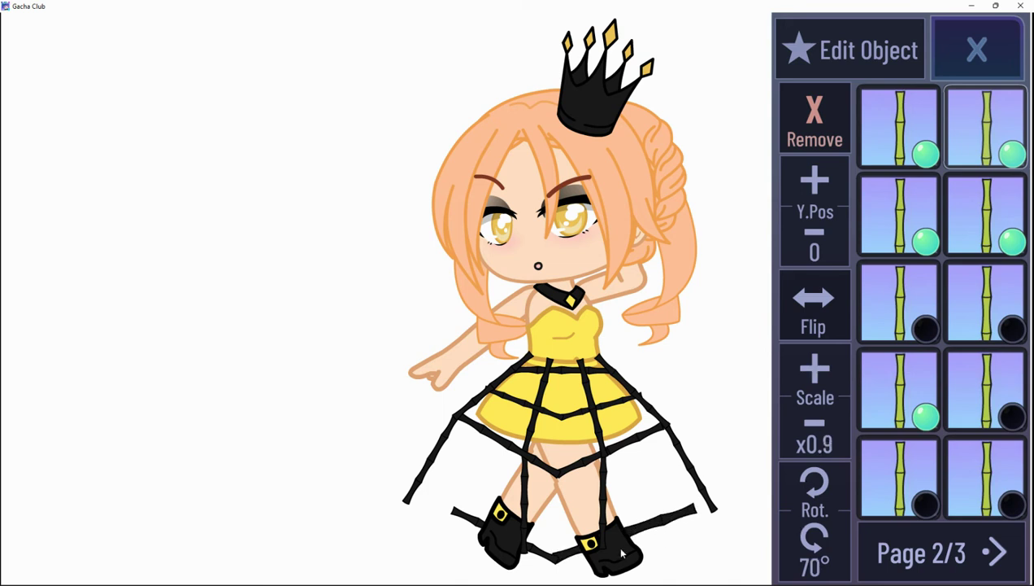
drag(557, 571, 568, 555)
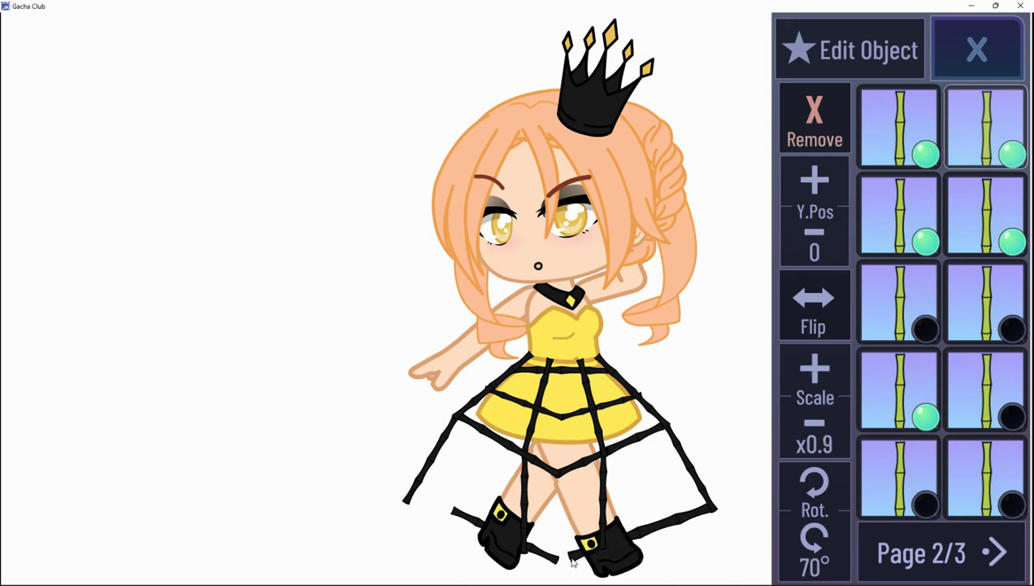
click(815, 368)
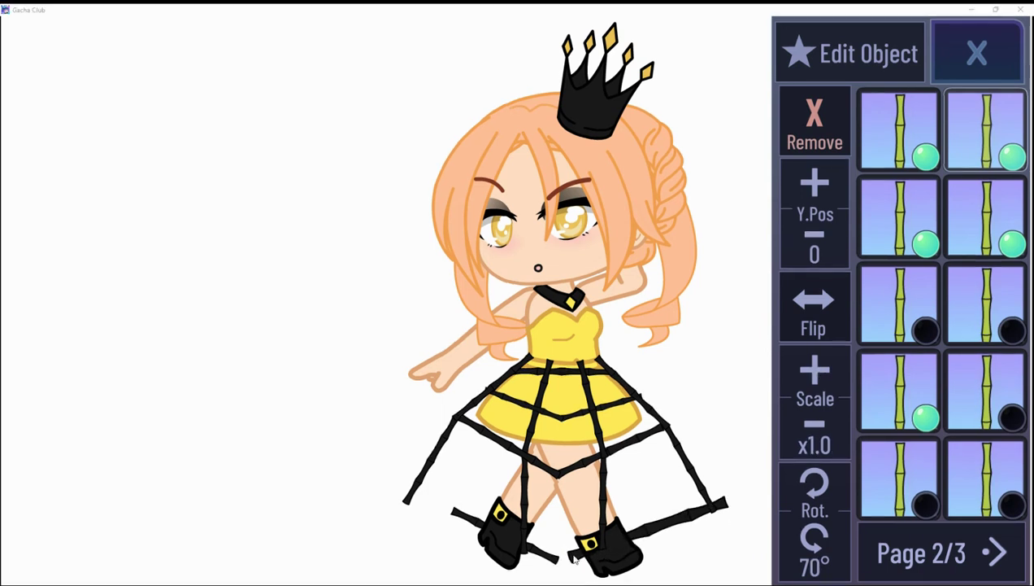
mouse_move(570, 554)
mouse_down()
mouse_move(593, 481)
mouse_move(558, 572)
mouse_move(558, 563)
mouse_up()
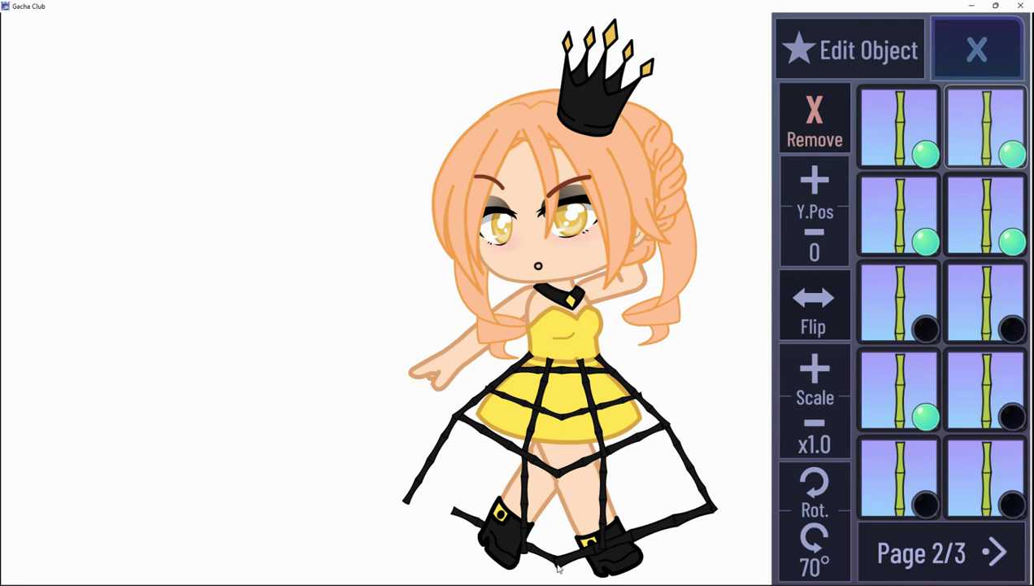
Set the twelfth pole's Y.Pos to -3, keep it at x1.0 and realign it with the neighbouring pole ends.
click(816, 429)
click(810, 379)
click(812, 255)
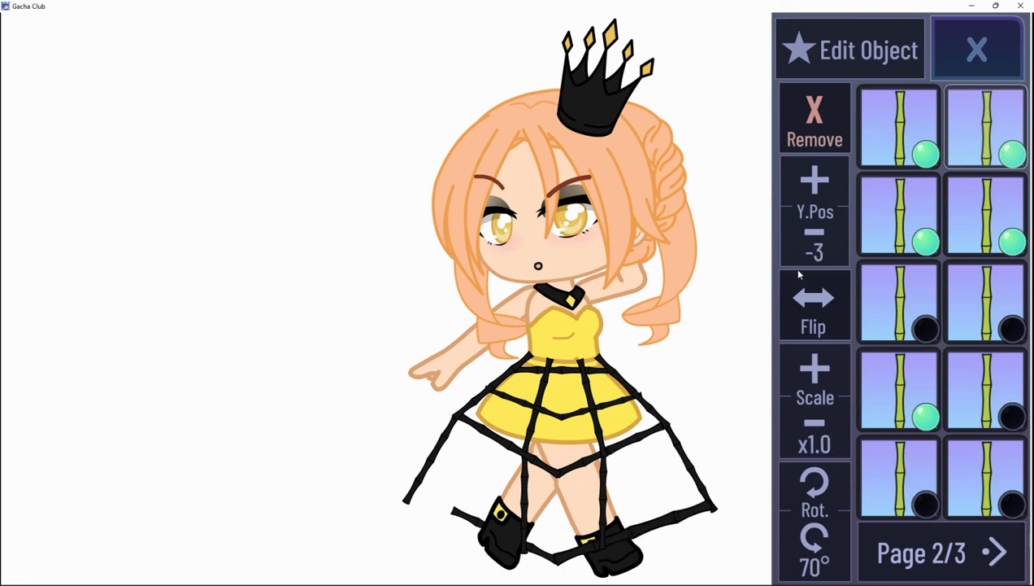
drag(624, 541, 557, 571)
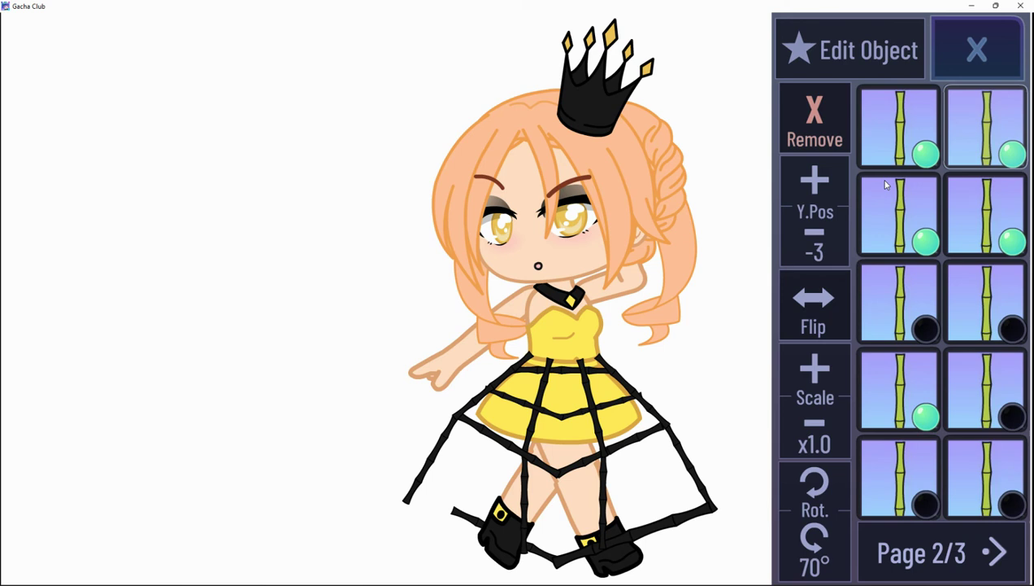
Scale the eleventh pole to x1.0 and rotate it to 290° so it reaches the third pole's lower end.
click(900, 139)
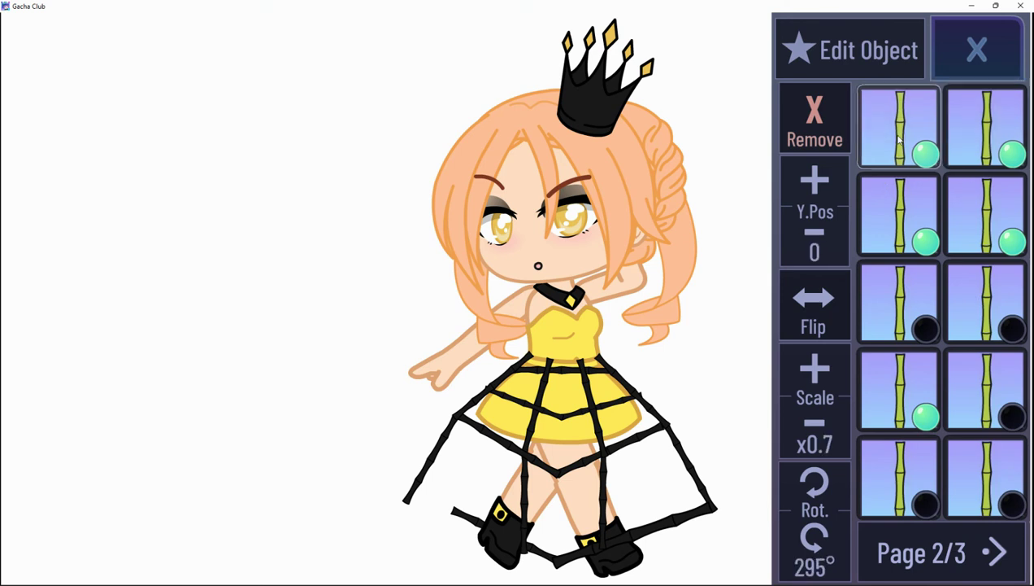
click(826, 387)
click(824, 383)
click(822, 380)
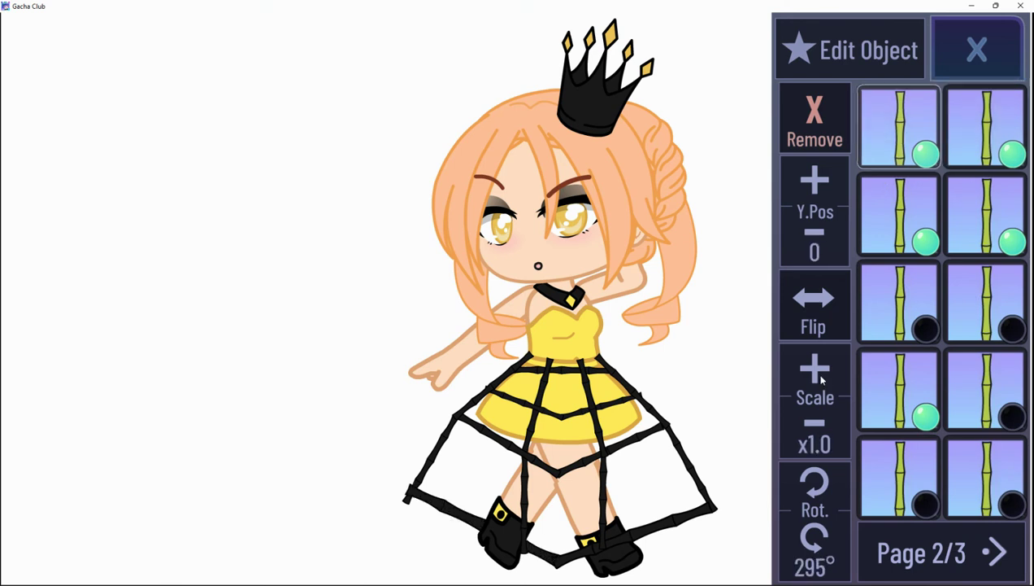
click(978, 142)
click(923, 149)
click(816, 481)
click(814, 538)
click(814, 538)
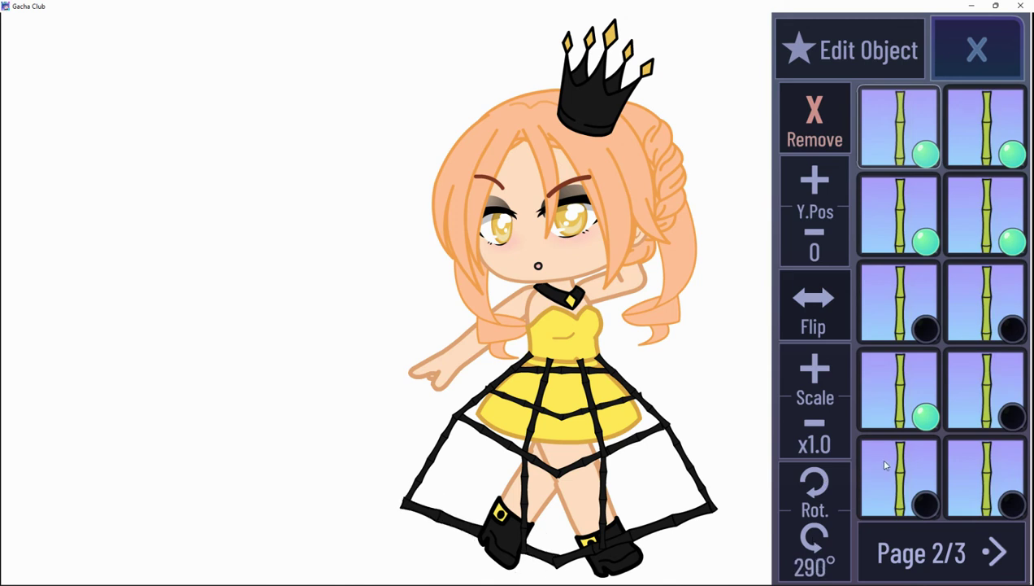
Set the eleventh pole's Y.Pos to 3 and realign it at 290° between the third pole's lower end and the bottom centre.
click(812, 558)
click(806, 506)
click(806, 505)
click(830, 197)
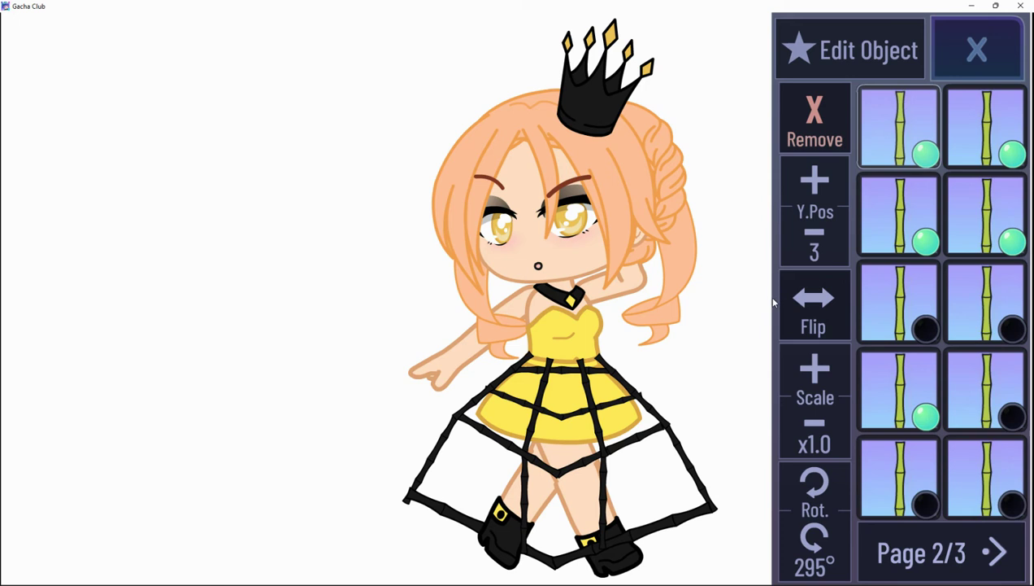
click(823, 537)
click(820, 498)
drag(413, 554, 562, 556)
click(818, 537)
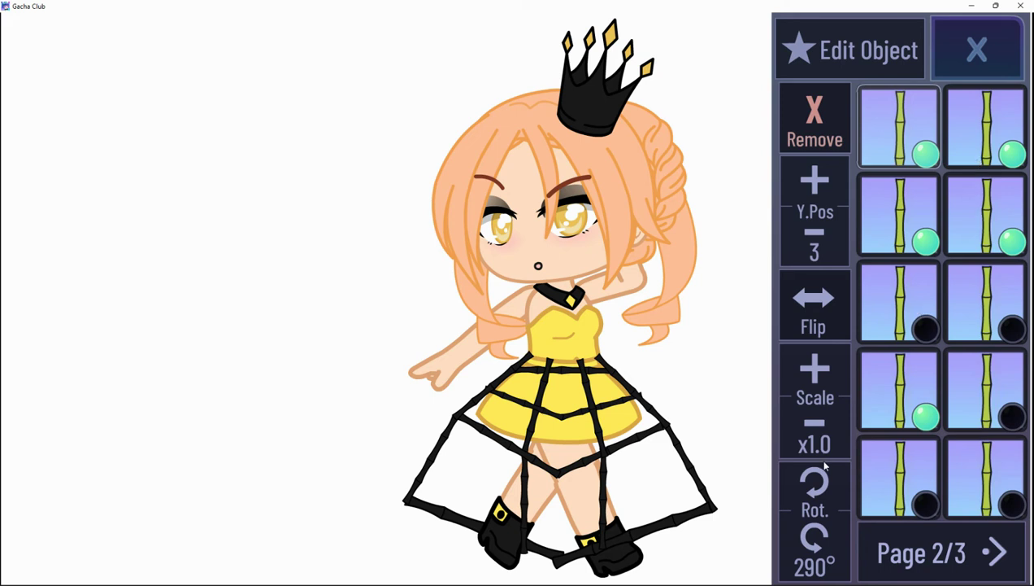
Set the twelfth pole's Y.Pos to -6 and its rotation to 70°, with its inner end near the bottom centre.
click(816, 494)
drag(616, 505, 558, 564)
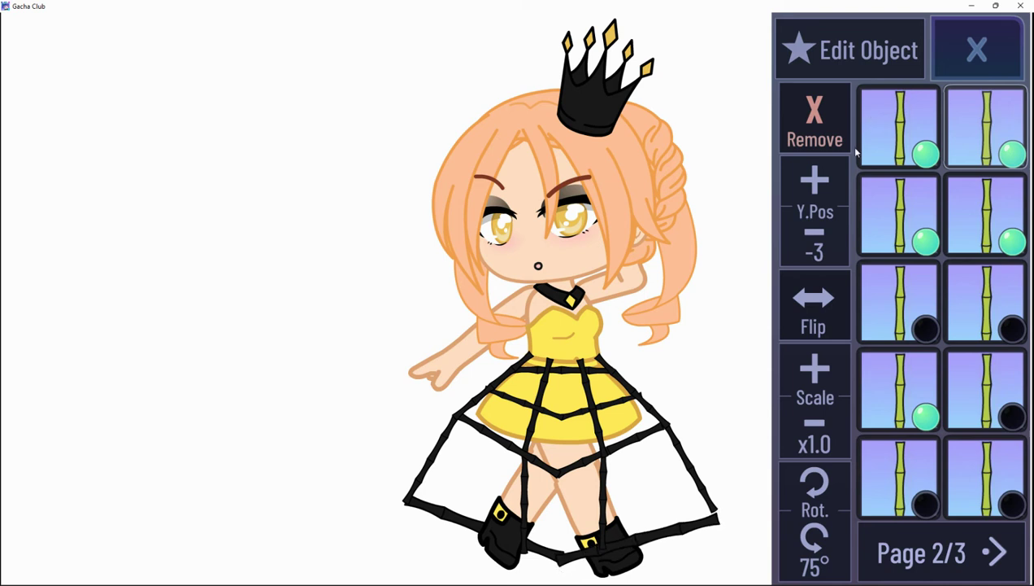
click(810, 259)
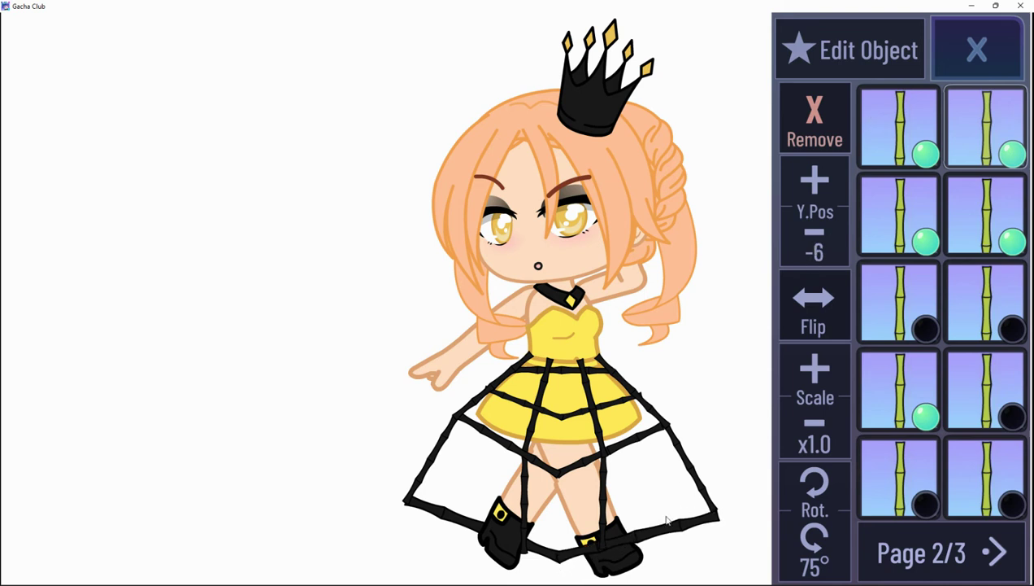
click(817, 485)
click(827, 571)
click(826, 572)
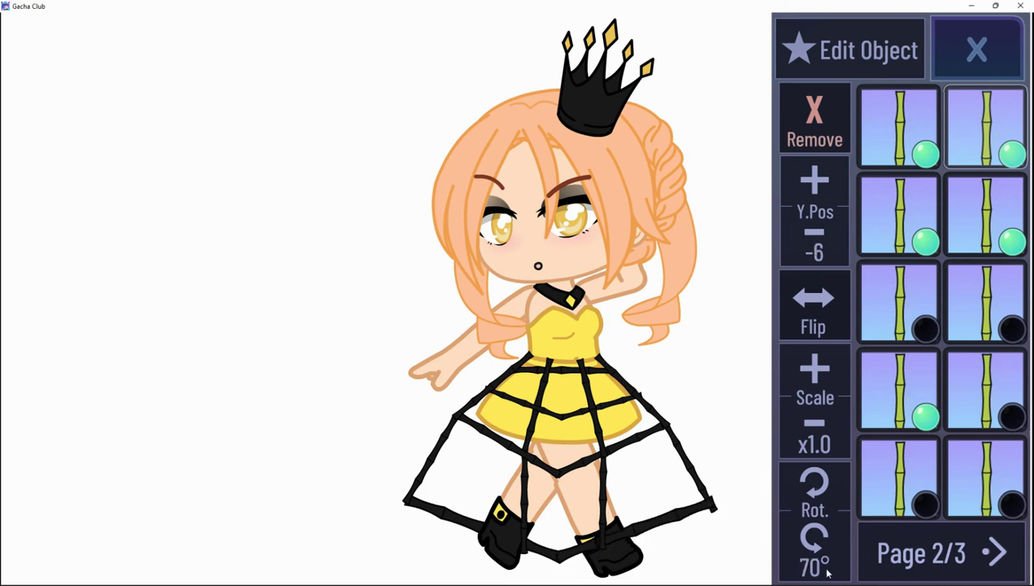
Try the twelfth pole at 75°, return it to 70° and rejoin its ends to the eleventh and fourth poles.
click(818, 509)
drag(657, 538, 557, 559)
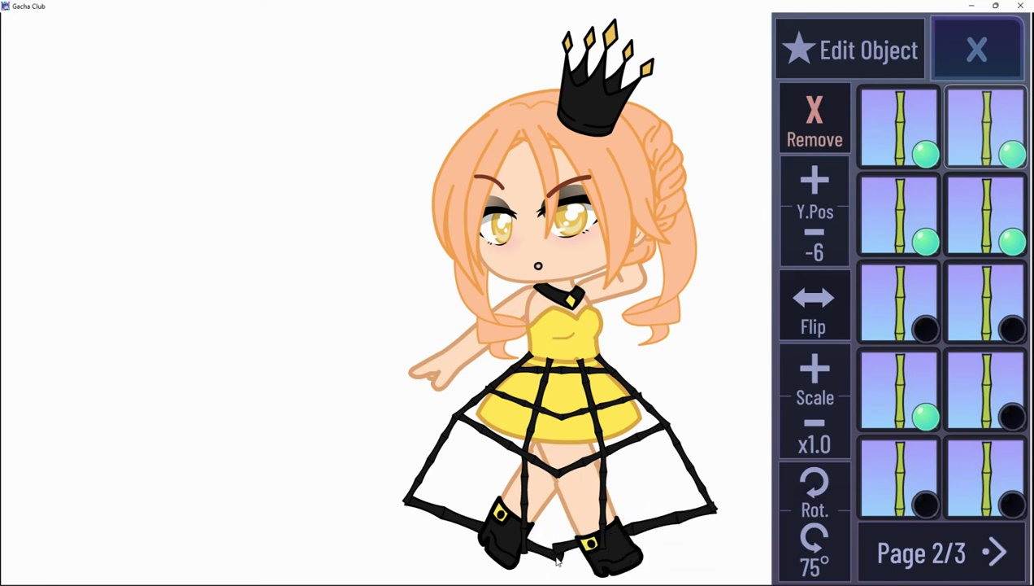
click(808, 480)
double_click(814, 532)
drag(718, 545, 555, 566)
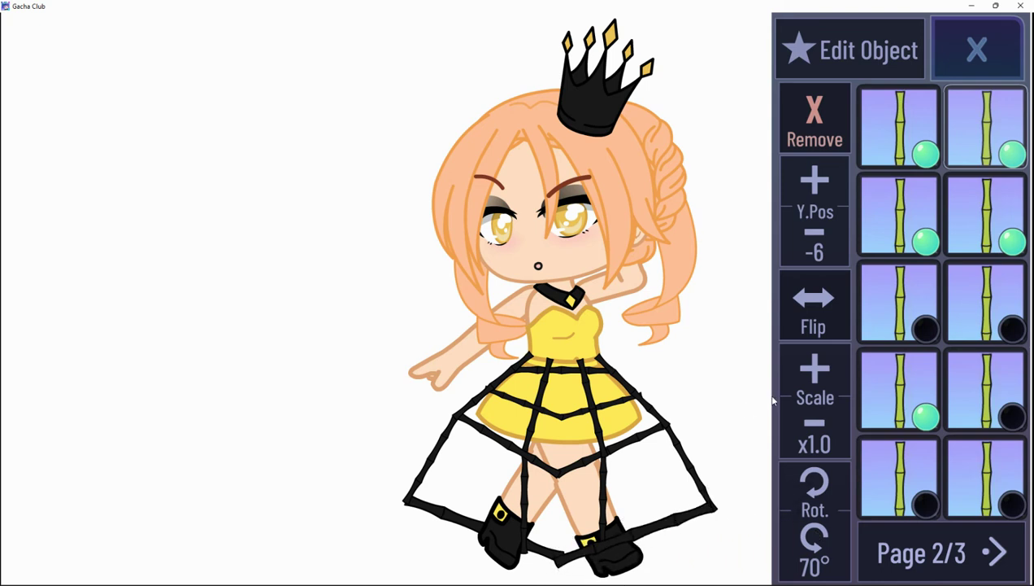
Lower the eleventh pole slightly and keep it at 290°, joining the third pole's lower end to the bottom centre.
click(895, 142)
click(814, 482)
drag(583, 557, 558, 565)
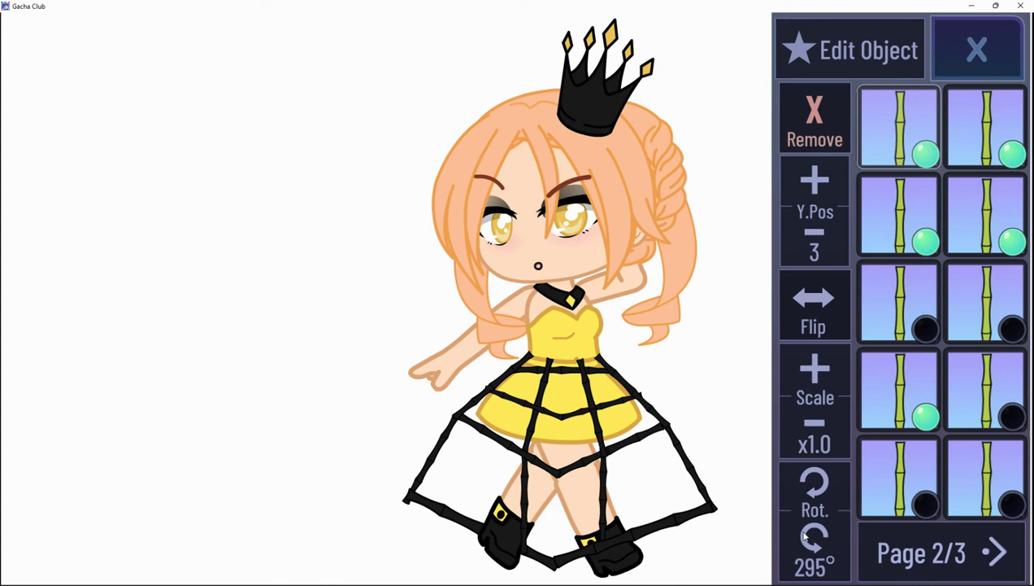
click(809, 492)
click(812, 544)
click(812, 543)
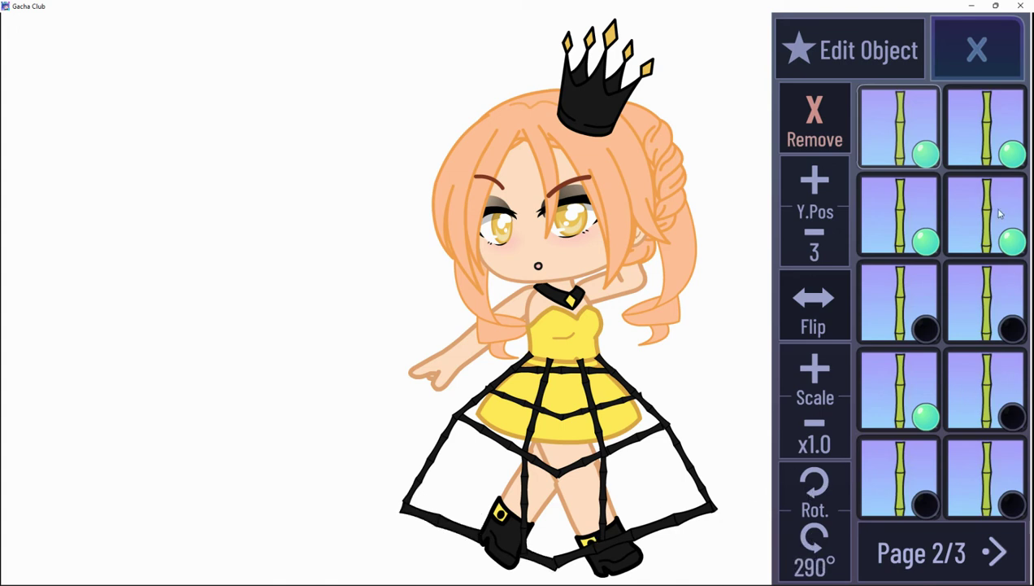
Rotate the twelfth pole to 75° and move its inner end down to meet the eleventh pole.
click(984, 148)
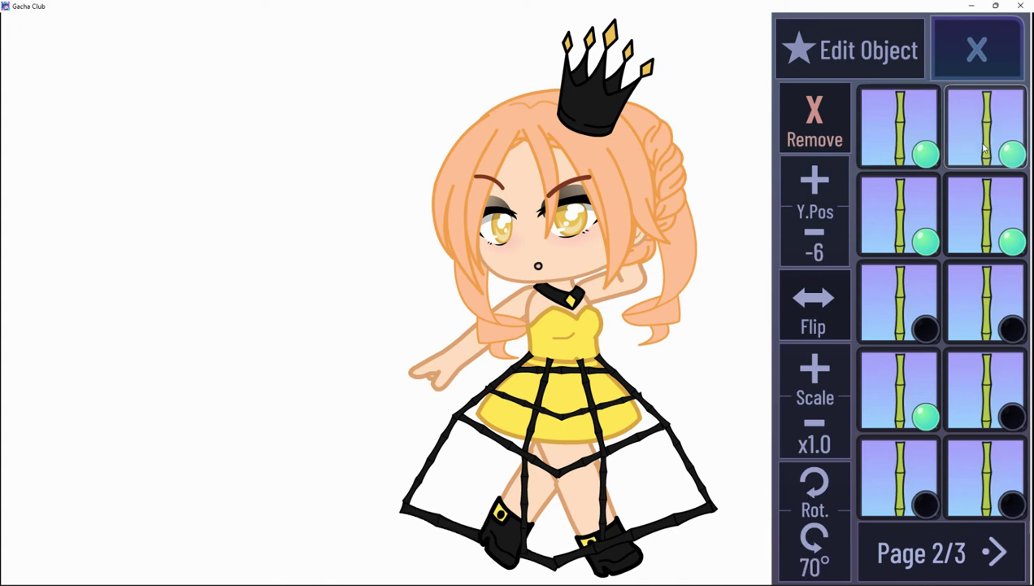
click(819, 482)
drag(589, 551, 555, 574)
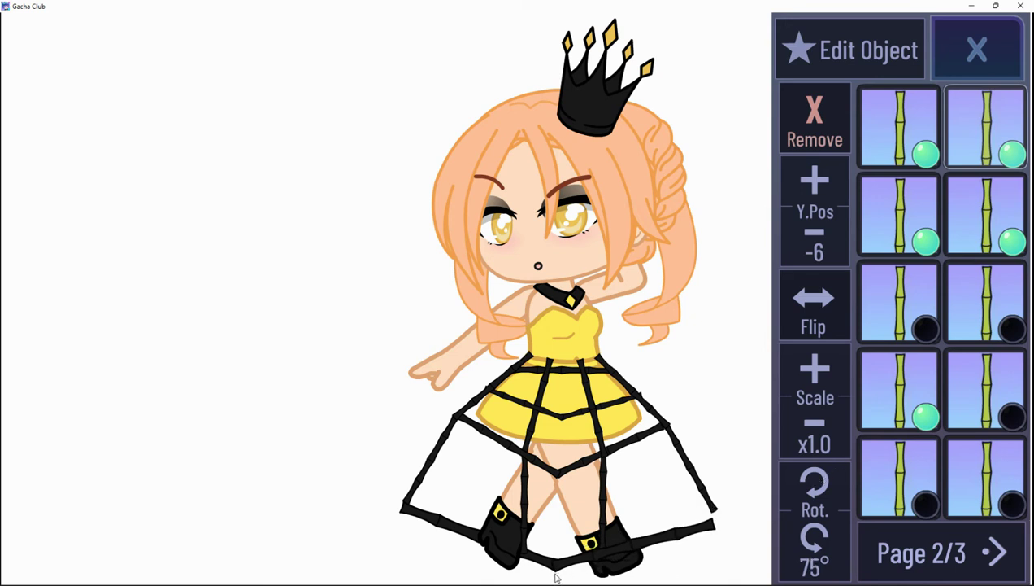
click(926, 189)
click(995, 217)
click(913, 222)
click(985, 218)
drag(702, 392, 555, 565)
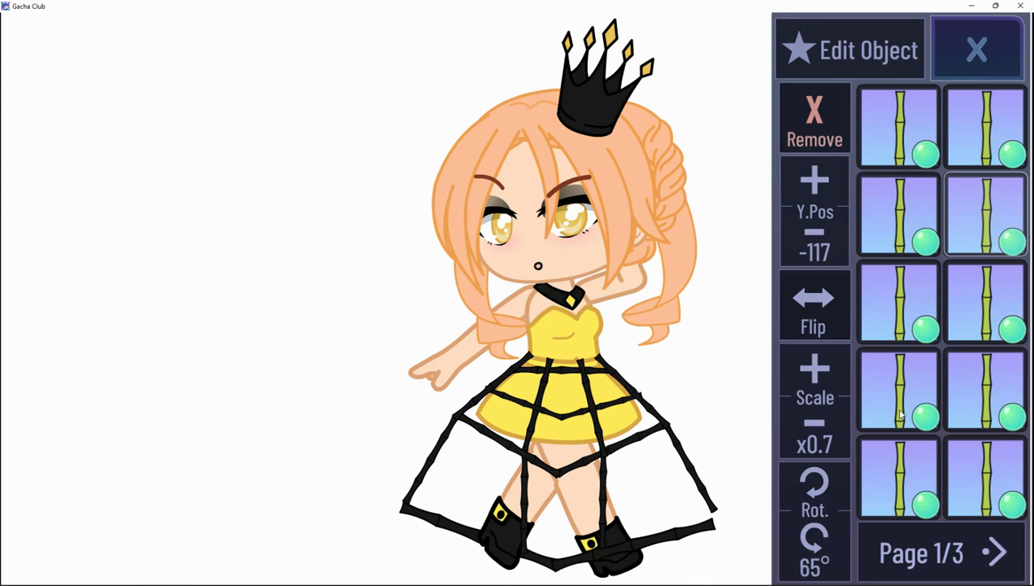
click(891, 245)
click(724, 374)
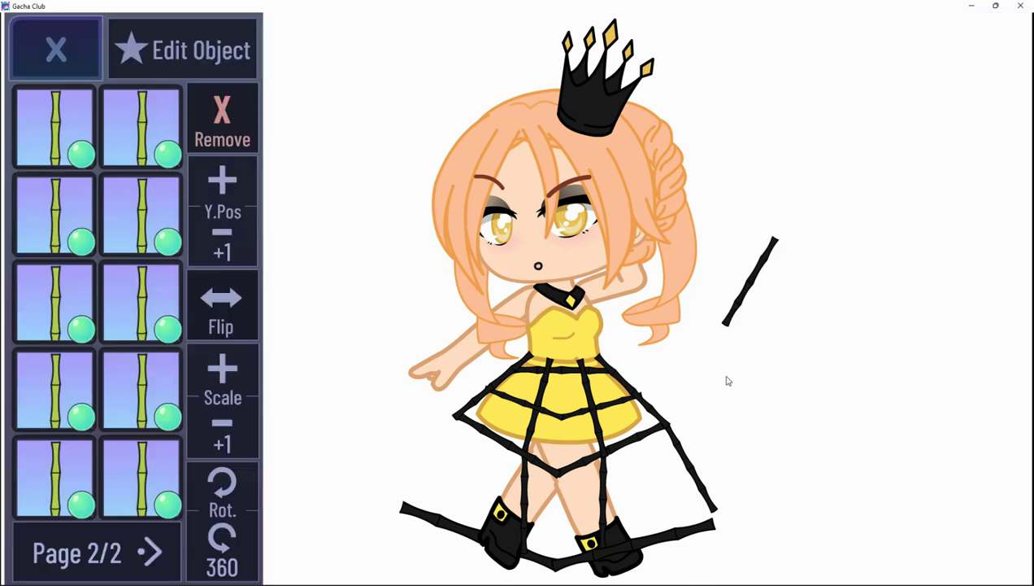
mouse_move(407, 567)
mouse_down()
mouse_move(393, 570)
mouse_move(399, 549)
mouse_move(407, 559)
mouse_up()
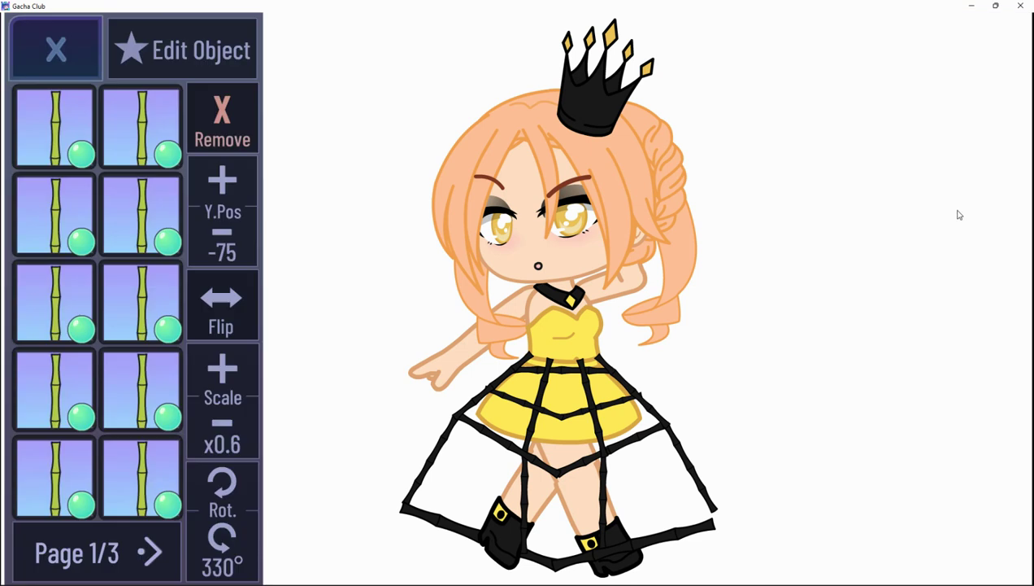
Rotate the fourth pole to 335° and hang it from the frame's right corner down to the twelfth pole.
click(216, 498)
drag(680, 457, 710, 569)
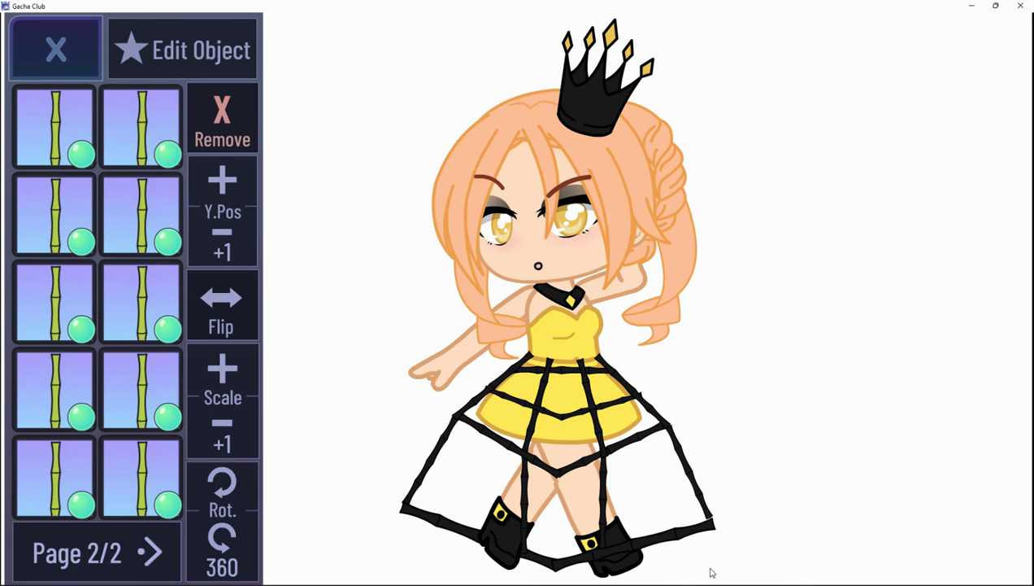
click(222, 541)
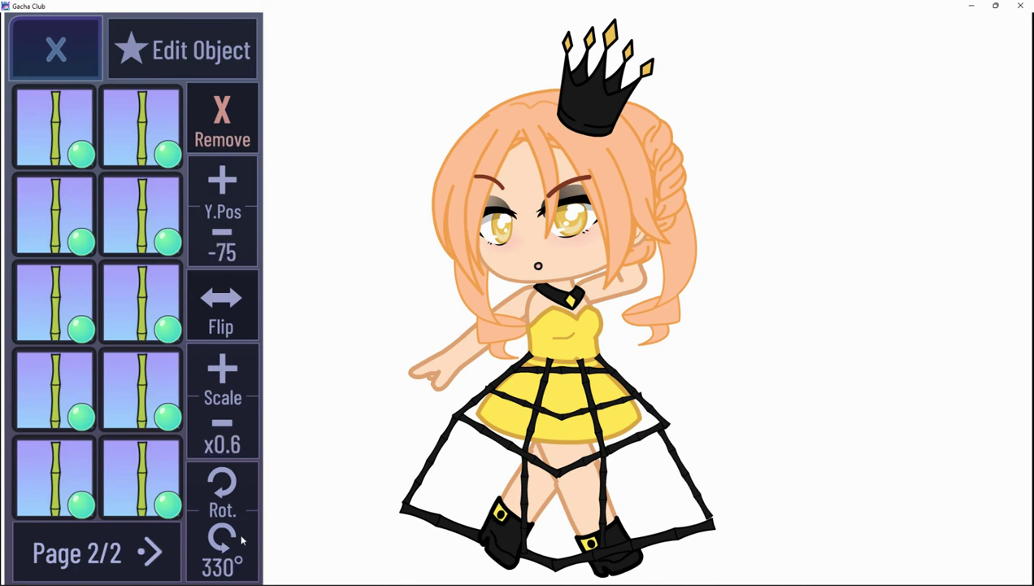
click(218, 486)
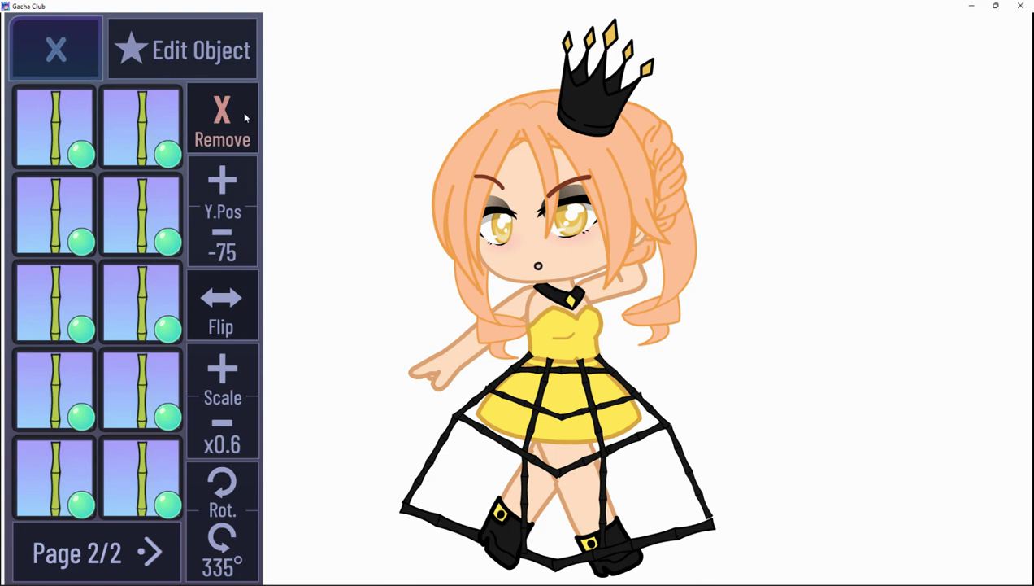
Rotate the third pole to 25° and rejoin its upper end to the frame's left corner above the eleventh pole.
click(167, 528)
click(167, 529)
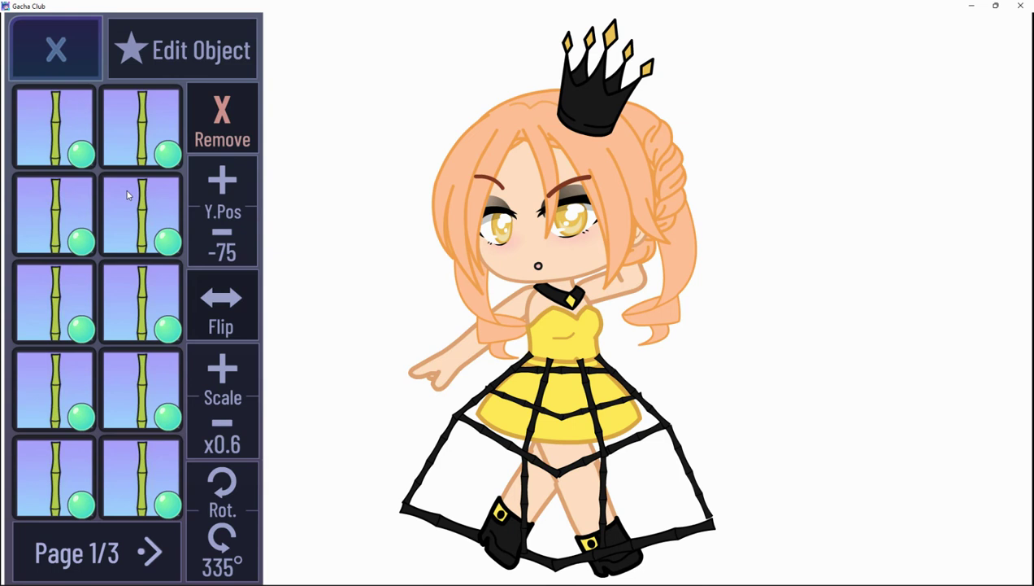
click(61, 216)
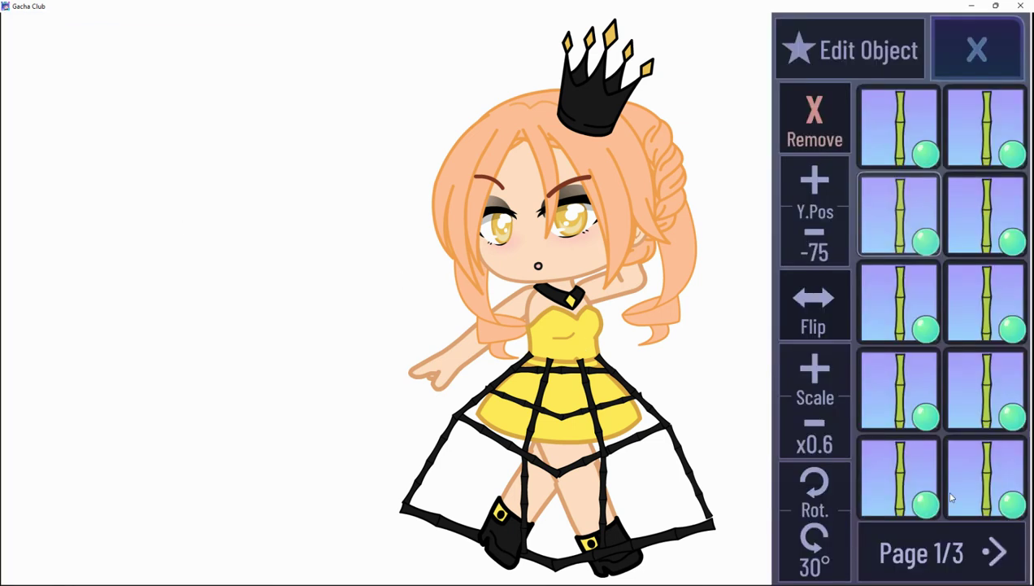
click(836, 509)
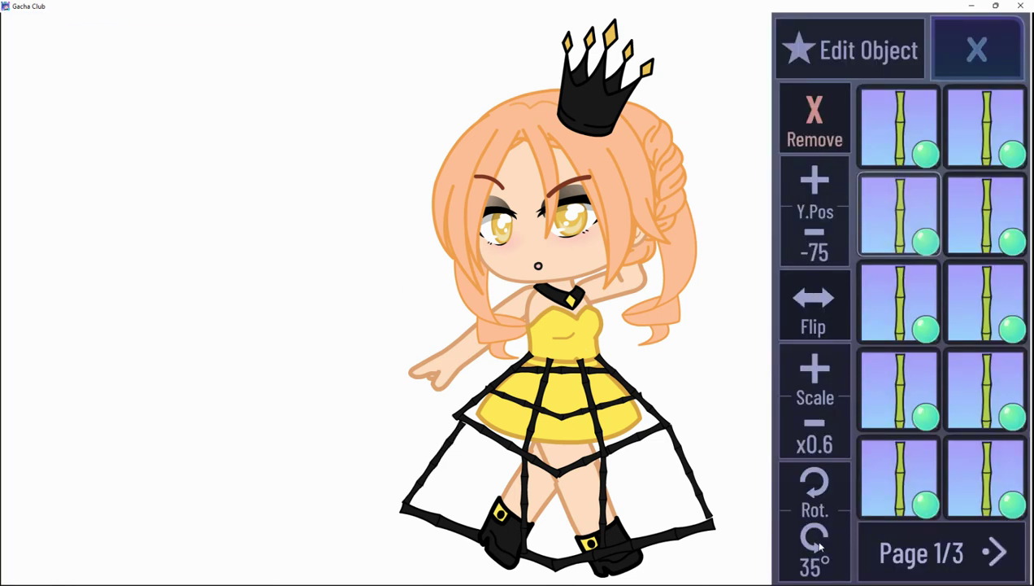
click(835, 537)
click(835, 537)
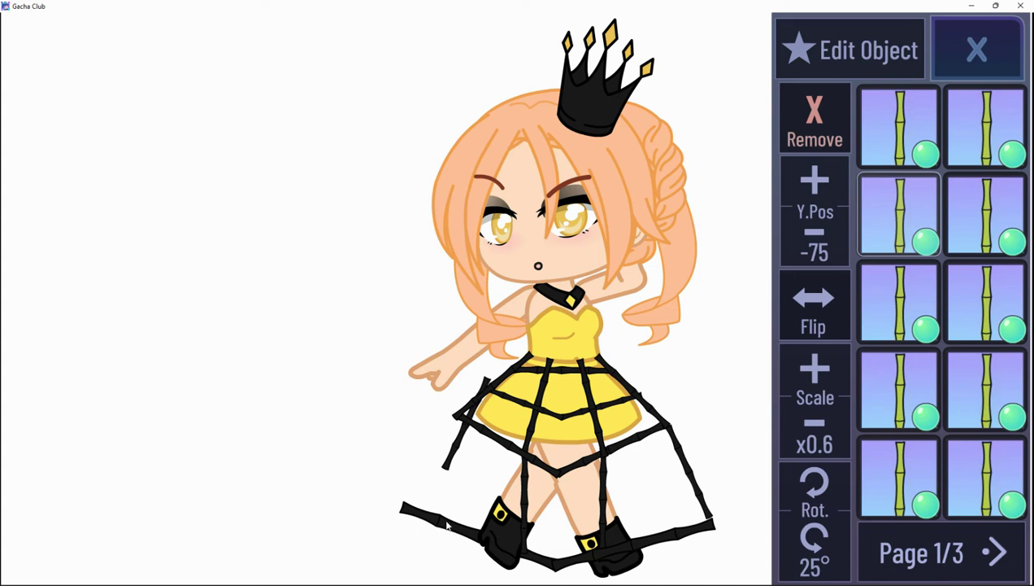
drag(401, 577, 414, 563)
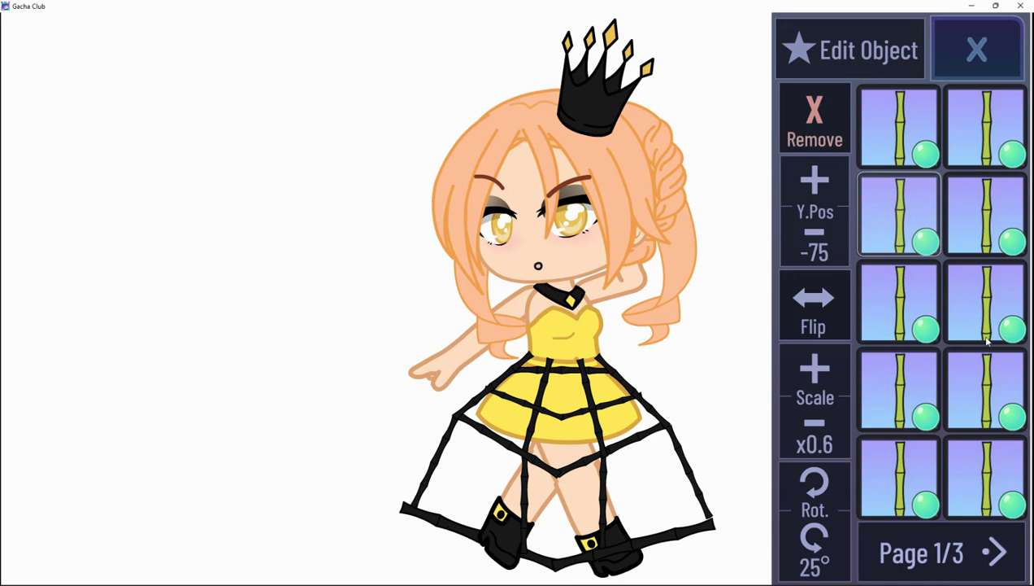
click(991, 540)
click(923, 216)
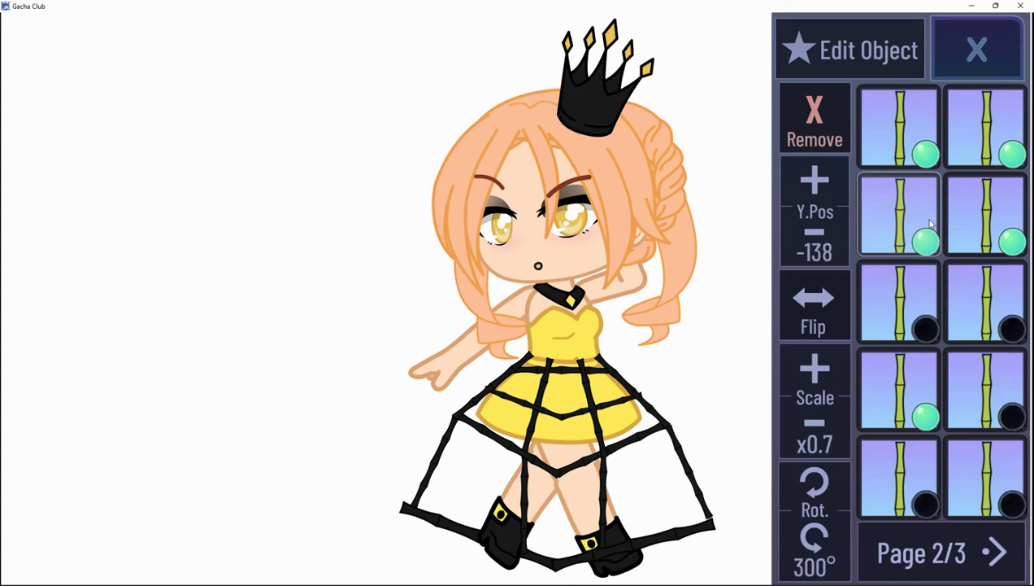
click(753, 413)
drag(755, 417, 557, 583)
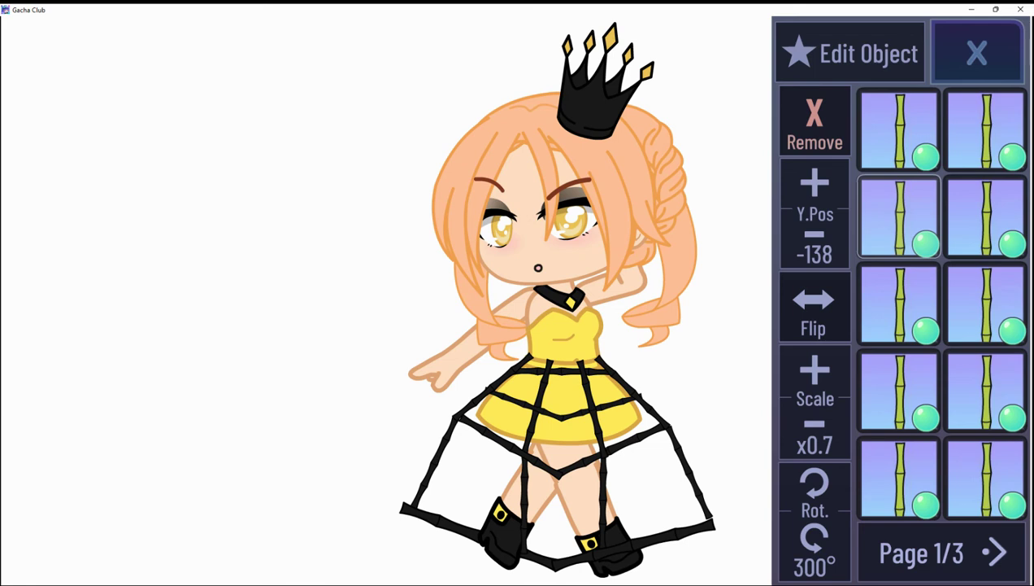
click(997, 545)
click(907, 366)
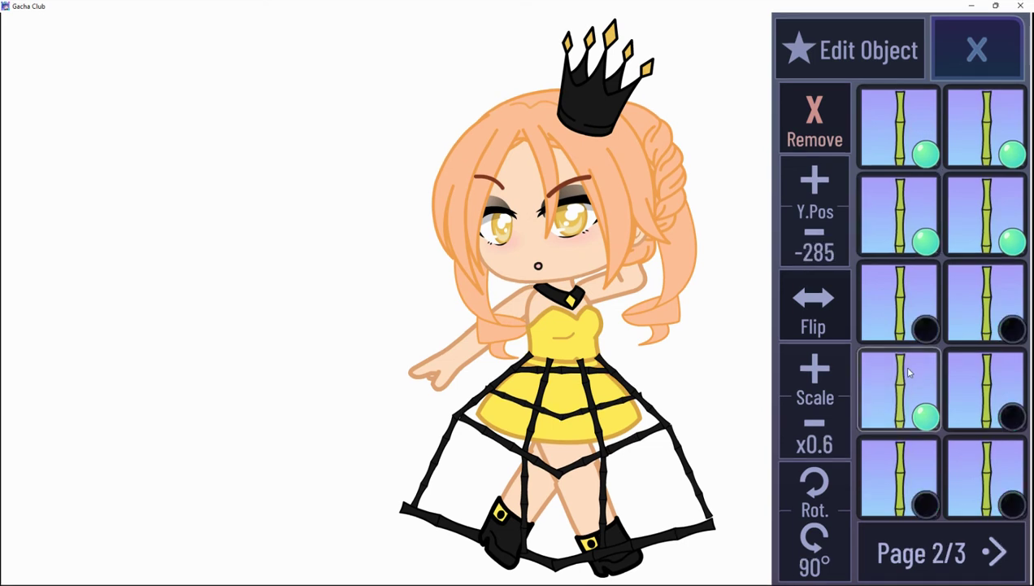
click(913, 230)
click(820, 137)
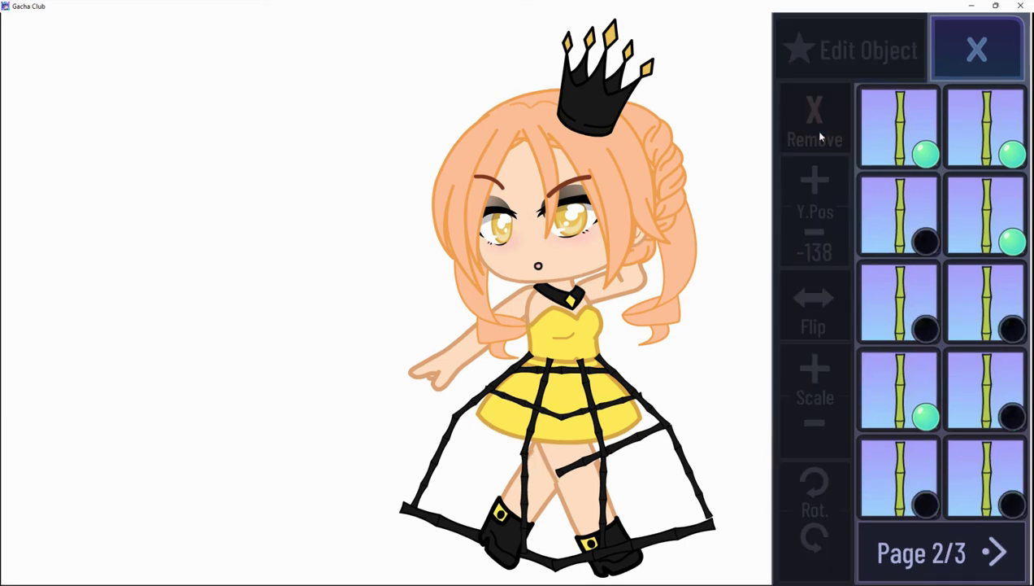
click(875, 207)
click(905, 120)
click(792, 121)
click(889, 129)
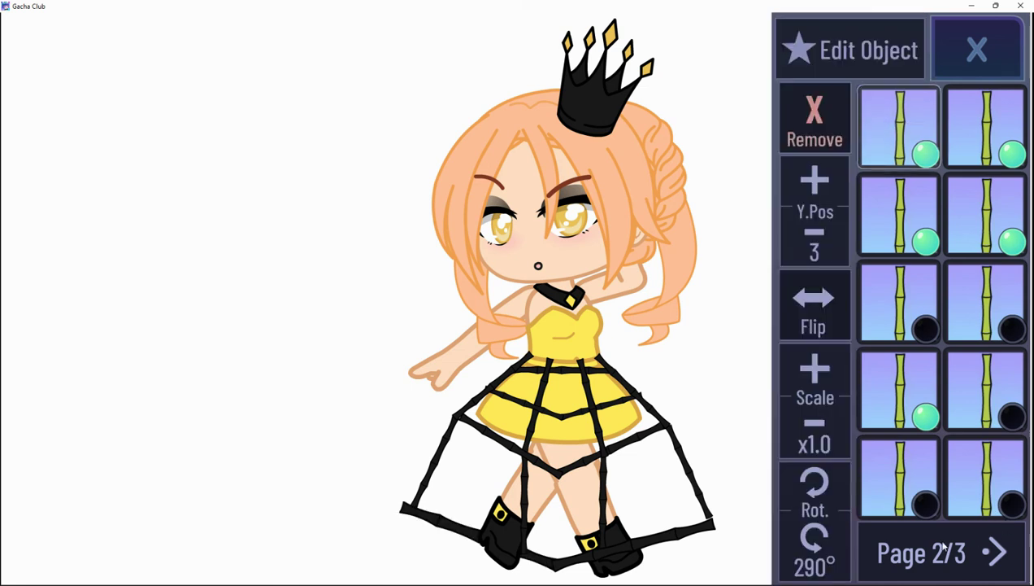
Scale the eleventh pole to x0.9, rotate it to 295° and span it from the third pole's lower end to the bottom centre.
click(812, 429)
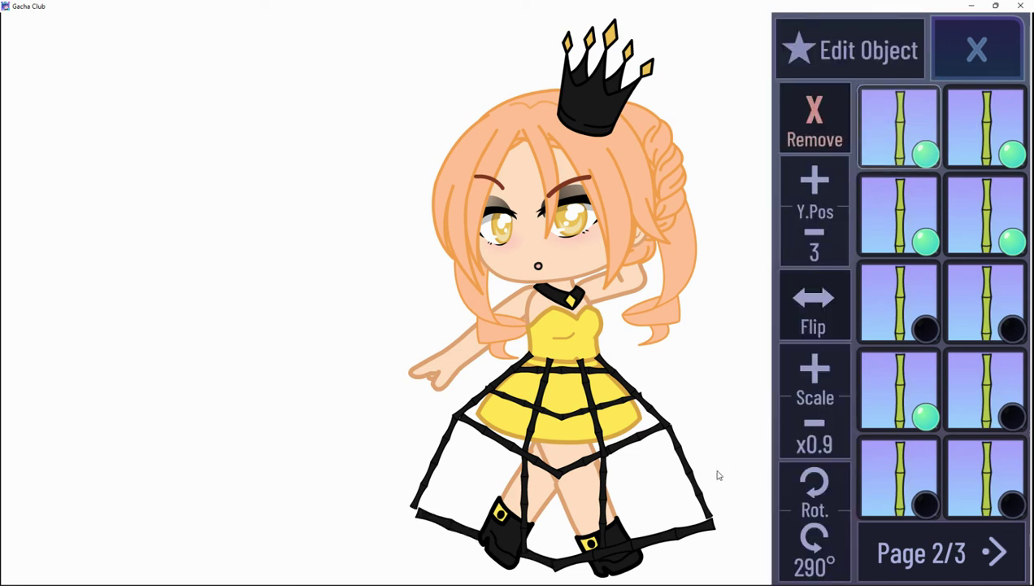
drag(488, 522, 553, 571)
click(808, 514)
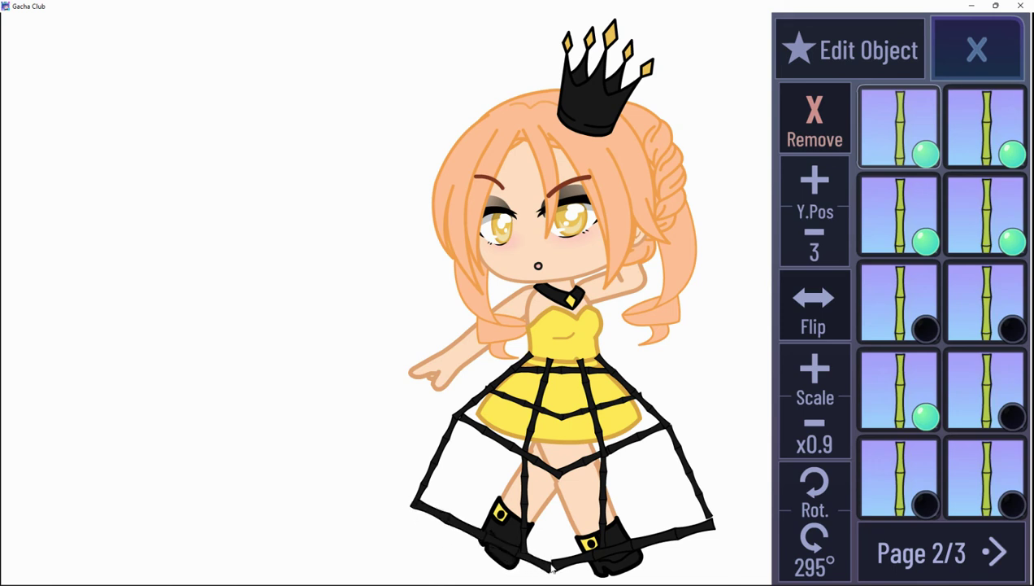
Rotate the twelfth pole to 70° so its outer end meets the fourth pole's lower end.
click(995, 146)
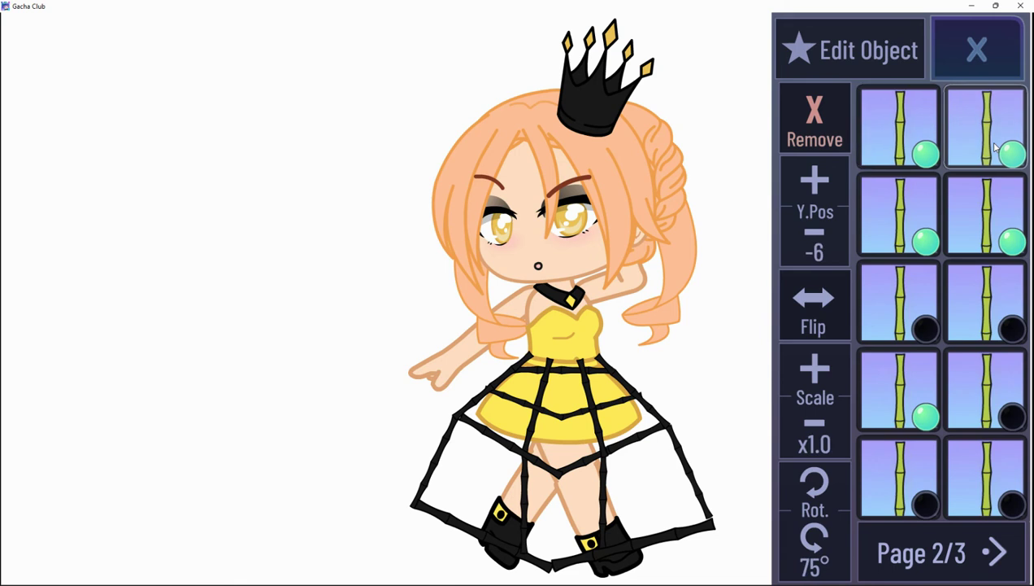
click(815, 486)
click(809, 549)
click(809, 549)
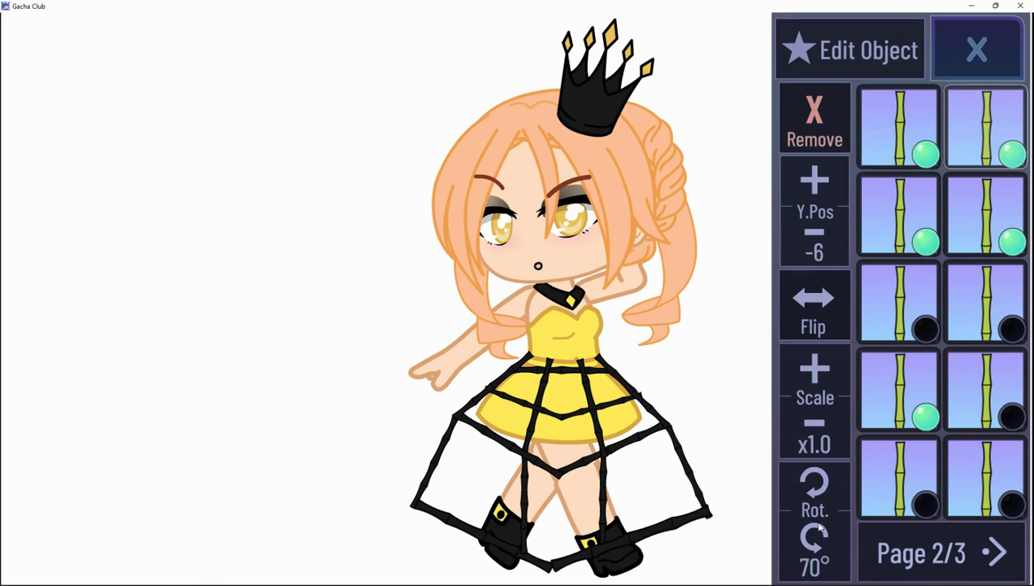
Scale the twelfth pole to x0.9, flip it, rotate it to 290° and span it from the frame's lower right corner to the bottom.
click(895, 114)
click(1007, 135)
drag(820, 486, 822, 485)
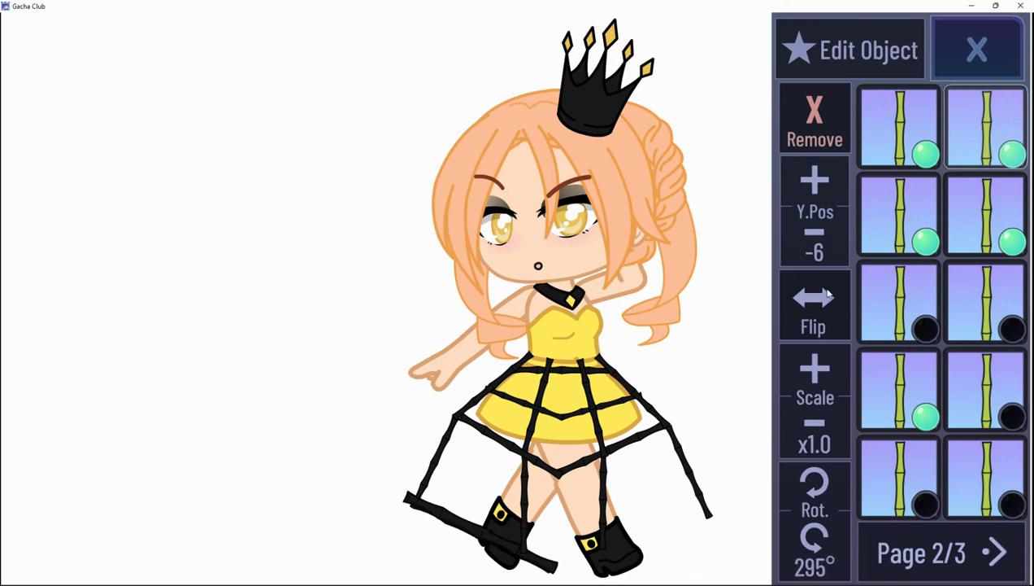
click(828, 447)
click(832, 311)
drag(653, 479, 575, 580)
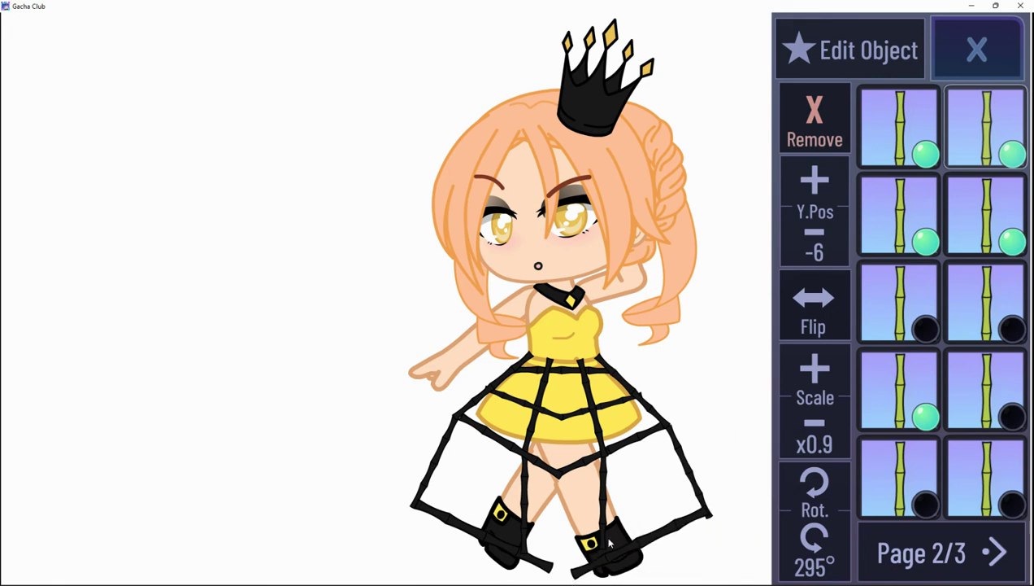
click(820, 485)
click(803, 546)
click(804, 547)
drag(653, 527, 571, 575)
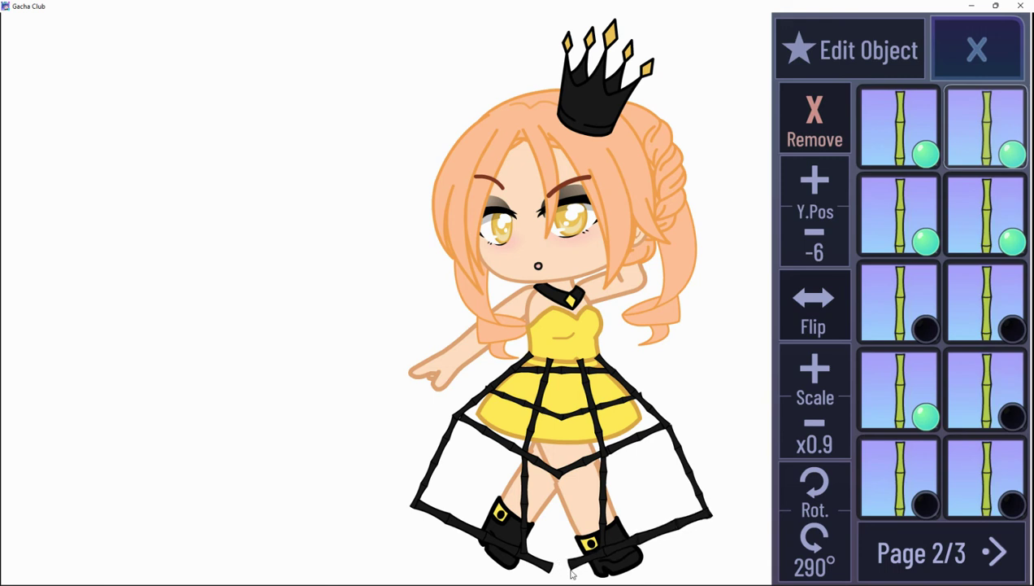
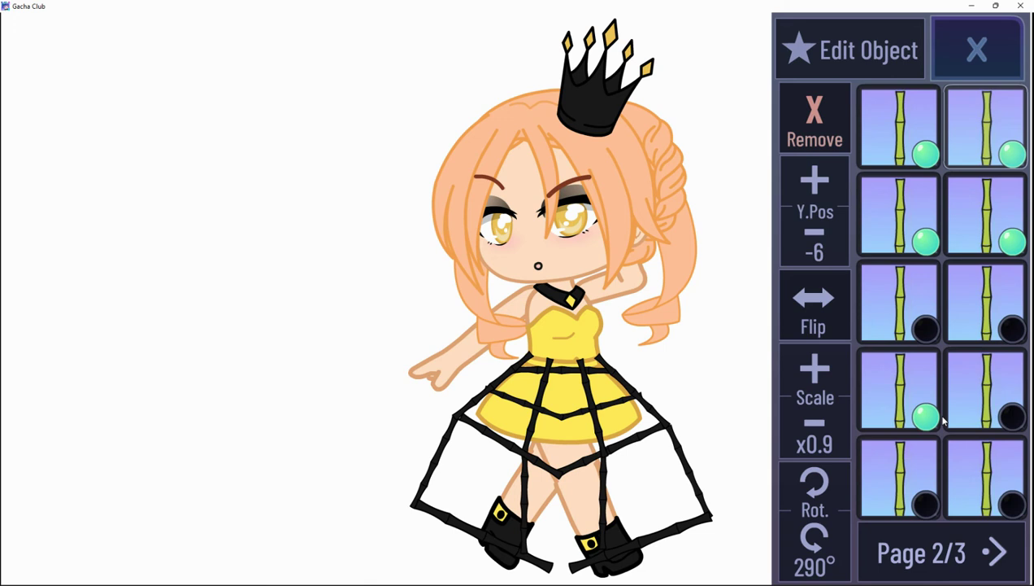
Add the eighteenth pole, rotate it to 90°, scale it to x0.4 and lay it across the gap at the frame's bottom centre.
click(982, 561)
click(983, 561)
click(982, 561)
click(962, 372)
click(824, 486)
click(825, 489)
click(825, 490)
click(825, 490)
click(826, 491)
click(825, 491)
drag(572, 582, 522, 569)
click(817, 425)
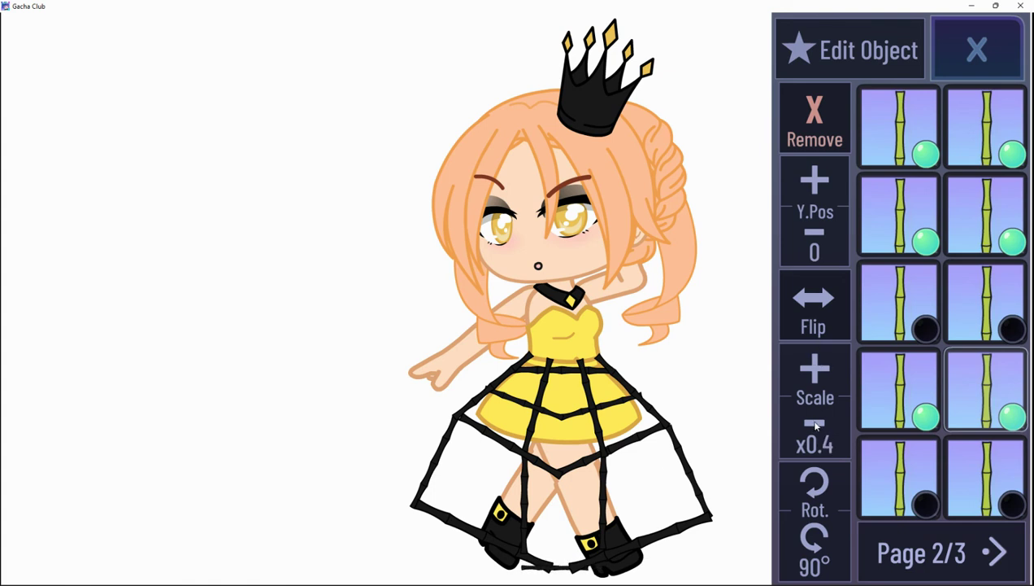
Try the eighteenth pole at x1.2, laid horizontally below both boots.
click(810, 381)
click(810, 381)
click(811, 382)
click(811, 383)
click(811, 382)
click(809, 382)
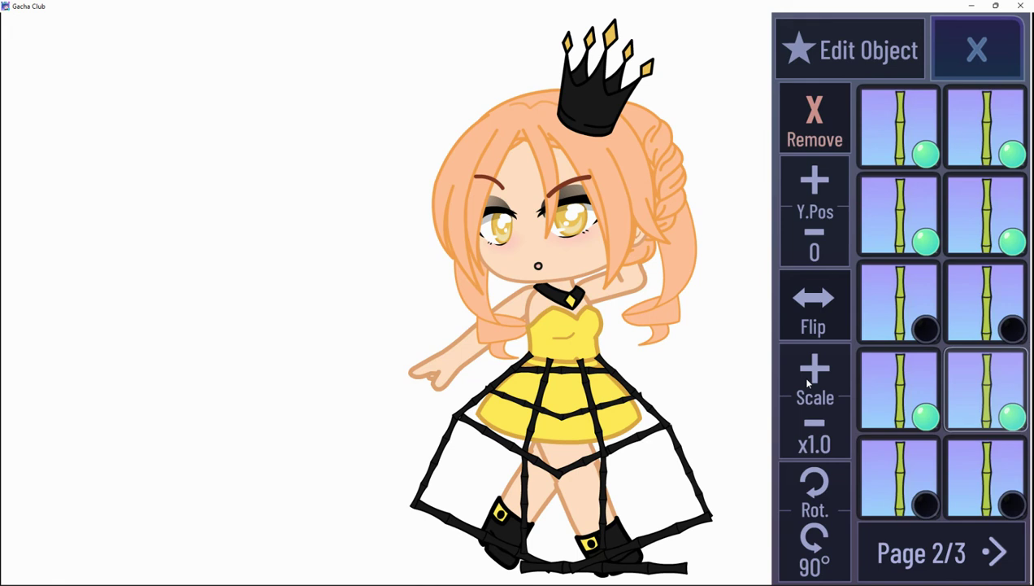
click(801, 374)
click(801, 375)
drag(447, 568, 466, 549)
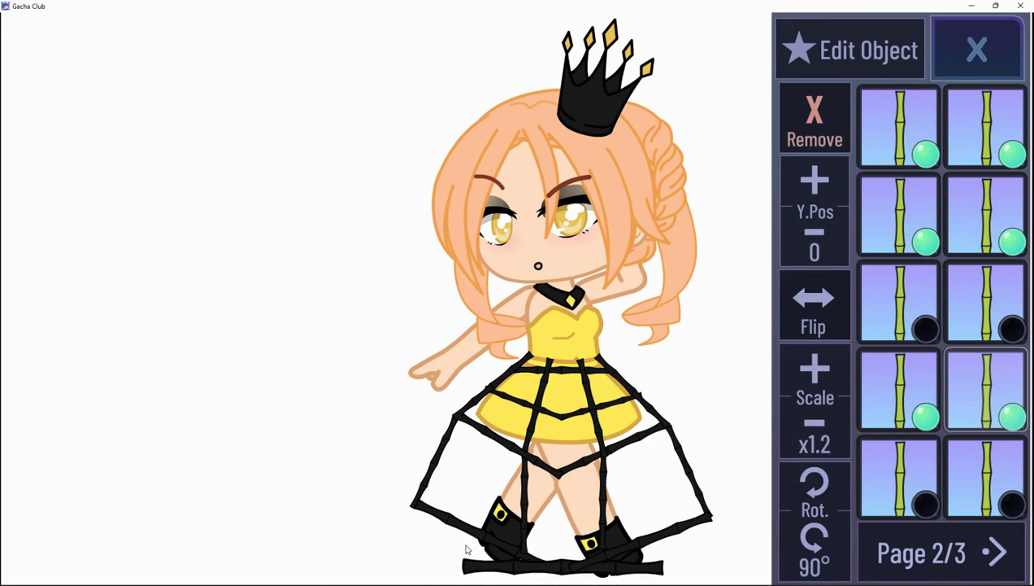
Try the eighteenth pole at x2.0 across the frame's lower corners, and return its scale to x1.2.
click(818, 366)
click(817, 366)
click(817, 366)
click(818, 366)
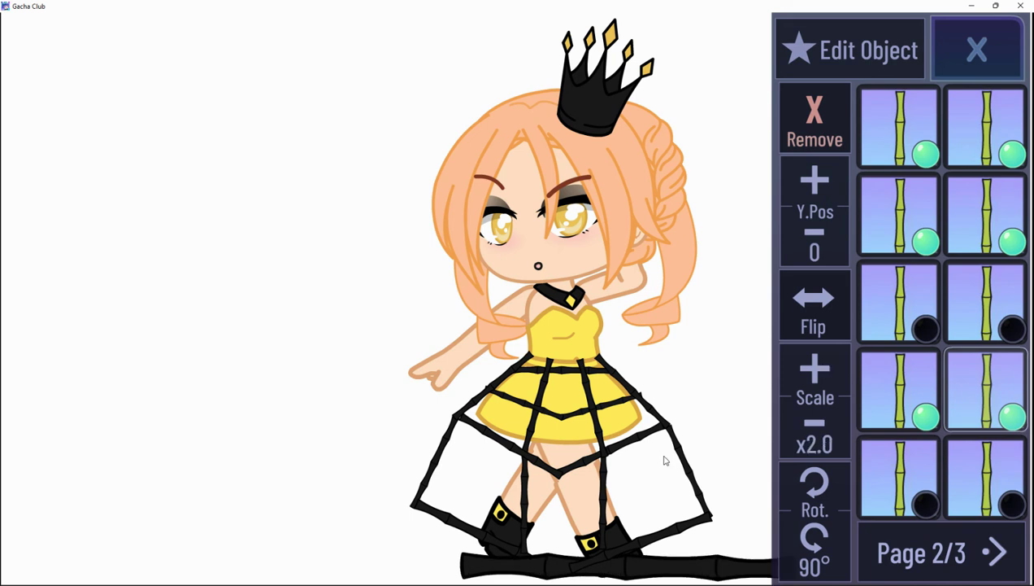
drag(504, 544, 400, 411)
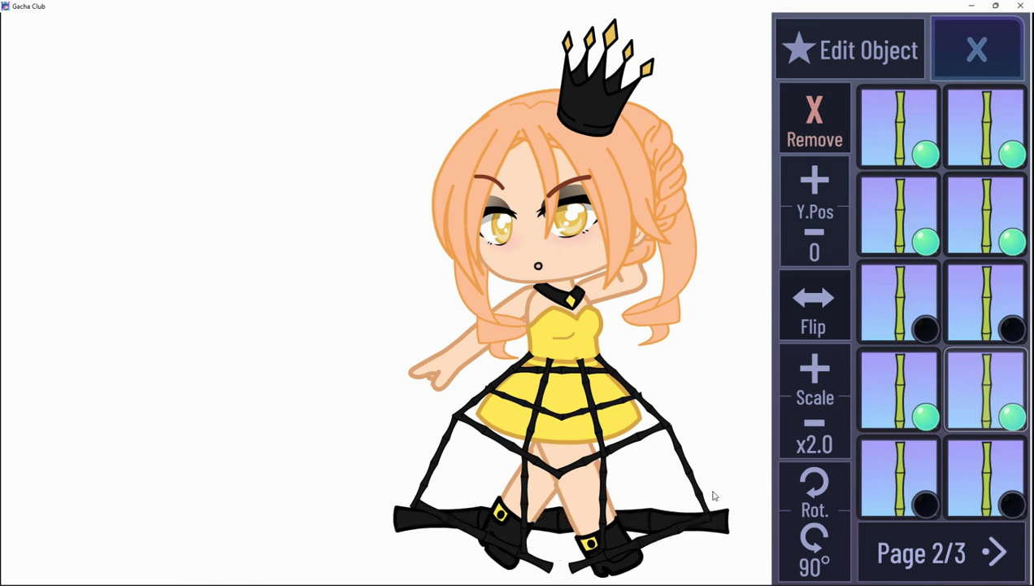
click(812, 433)
click(812, 433)
click(812, 433)
click(812, 432)
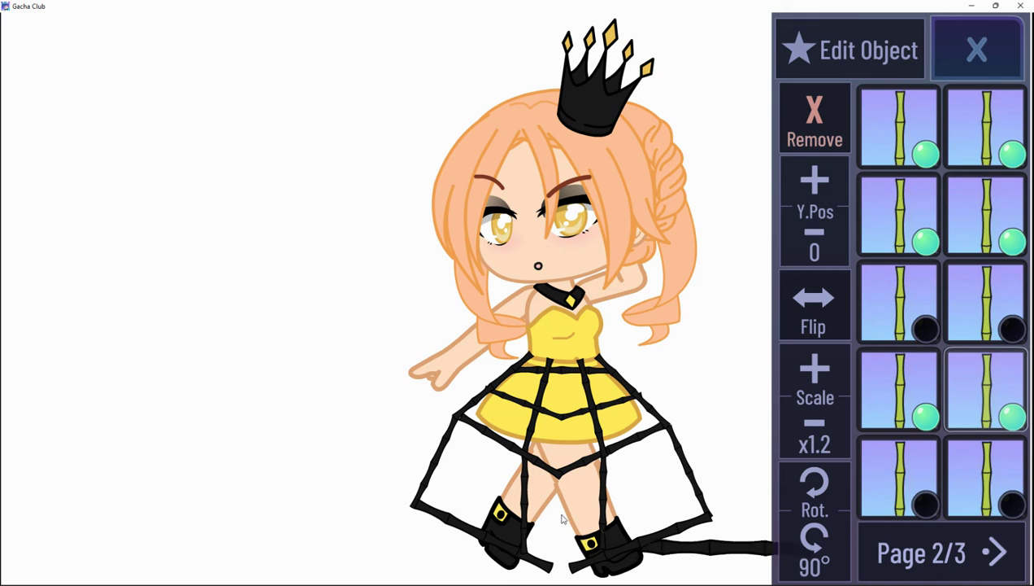
Set the eighteenth pole's Y position to -57 and lay it horizontally across the boots.
drag(561, 518, 472, 552)
drag(822, 251, 823, 251)
click(810, 186)
click(557, 500)
drag(554, 539, 470, 583)
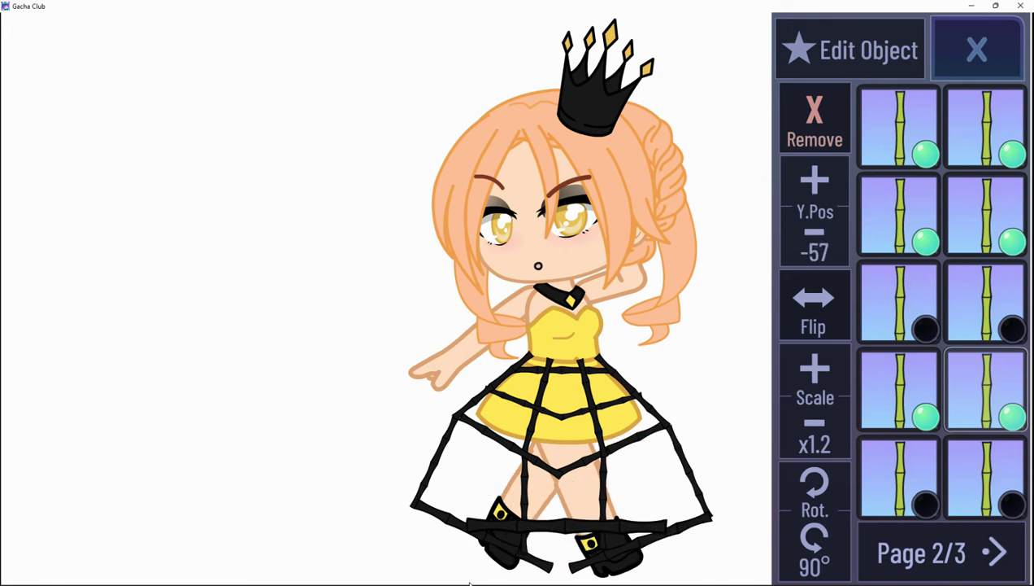
Scale the eighteenth pole to x0.6 and fit it between the lower ends of the two inner vertical poles.
click(816, 423)
click(815, 423)
click(815, 423)
click(816, 423)
click(816, 423)
mouse_move(575, 548)
mouse_down()
mouse_move(635, 497)
mouse_move(561, 540)
mouse_up()
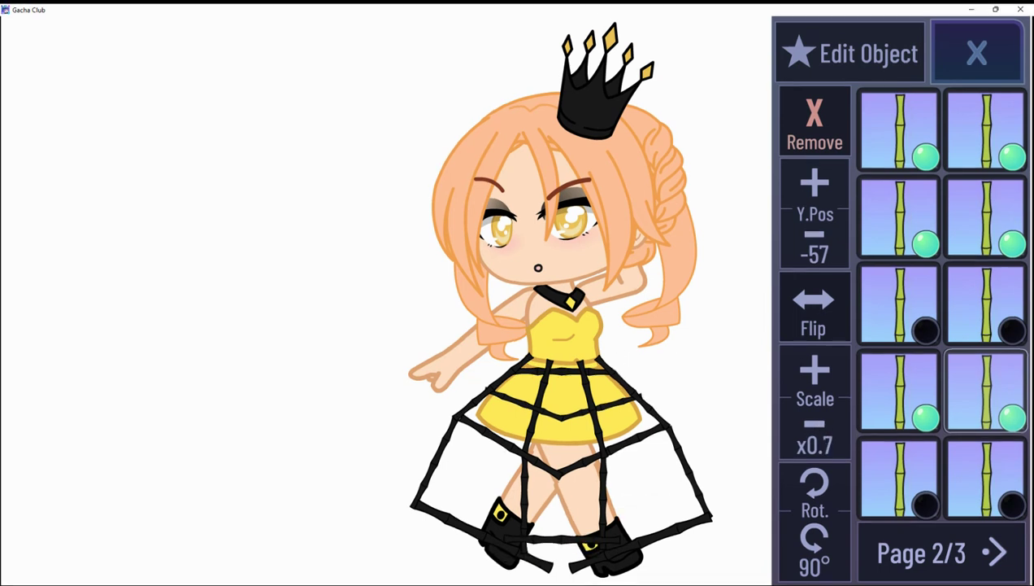
click(823, 448)
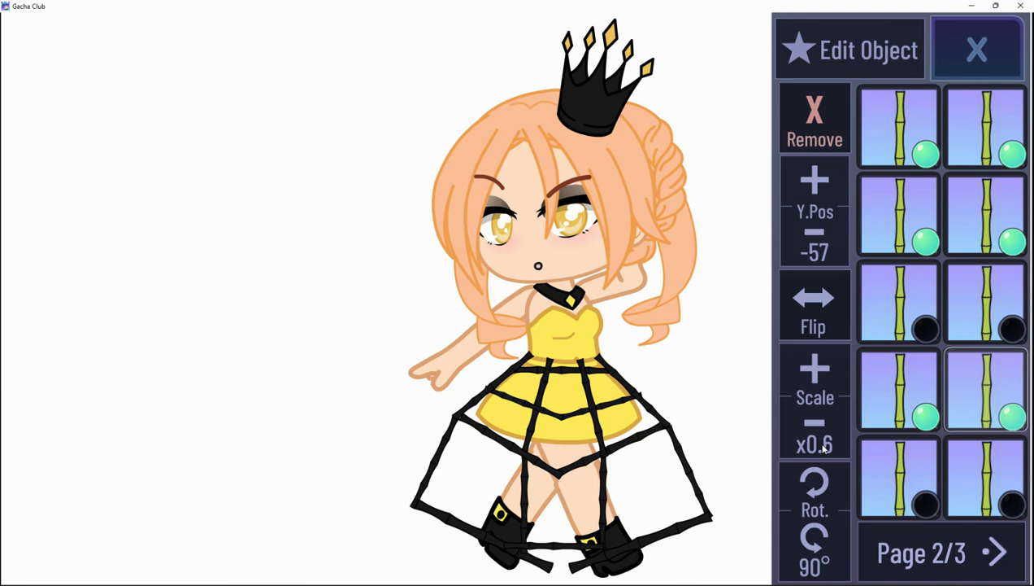
click(928, 363)
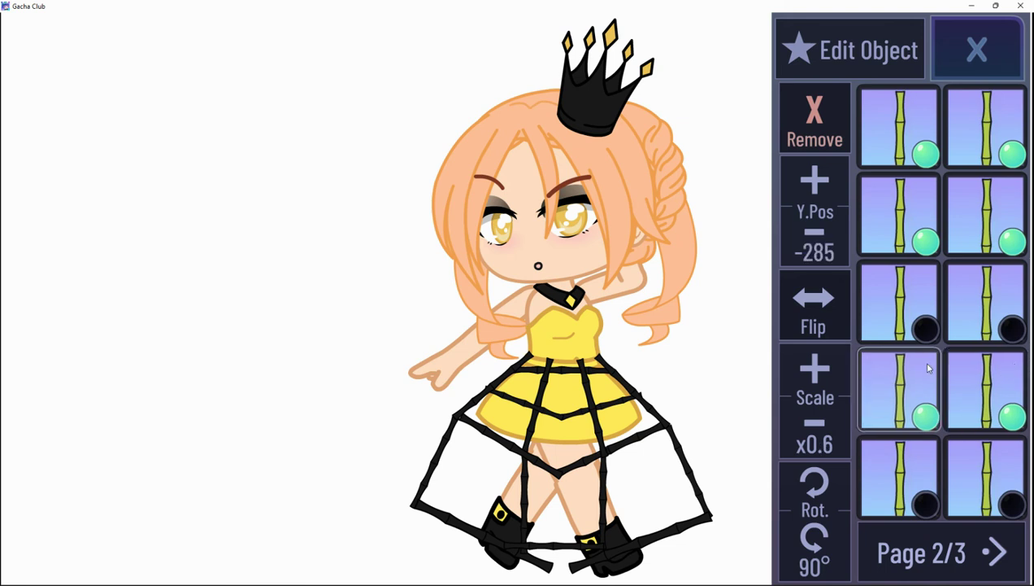
click(911, 246)
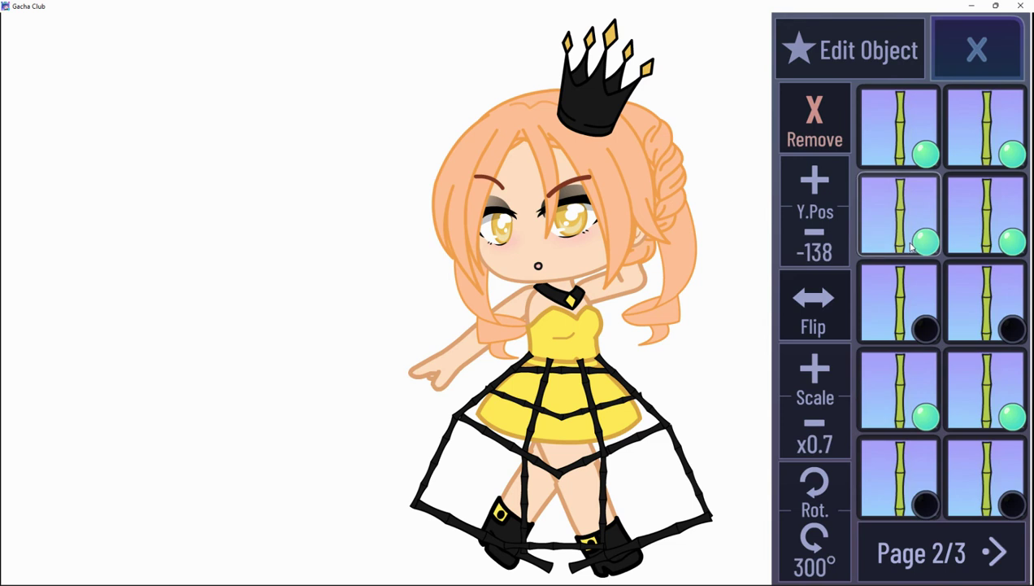
click(813, 439)
click(817, 348)
Scale the eleventh pole to x0.7, rotate it to 290°, set its Y position to -27 and shift it toward the bottom crossbar.
click(907, 135)
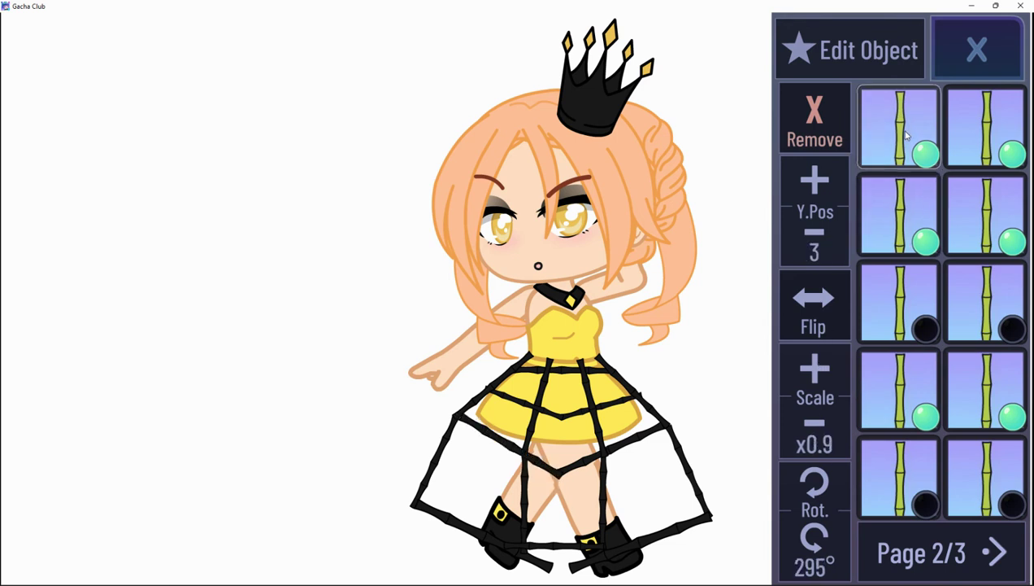
click(814, 425)
mouse_move(510, 548)
mouse_down()
mouse_move(495, 546)
mouse_move(528, 558)
mouse_up()
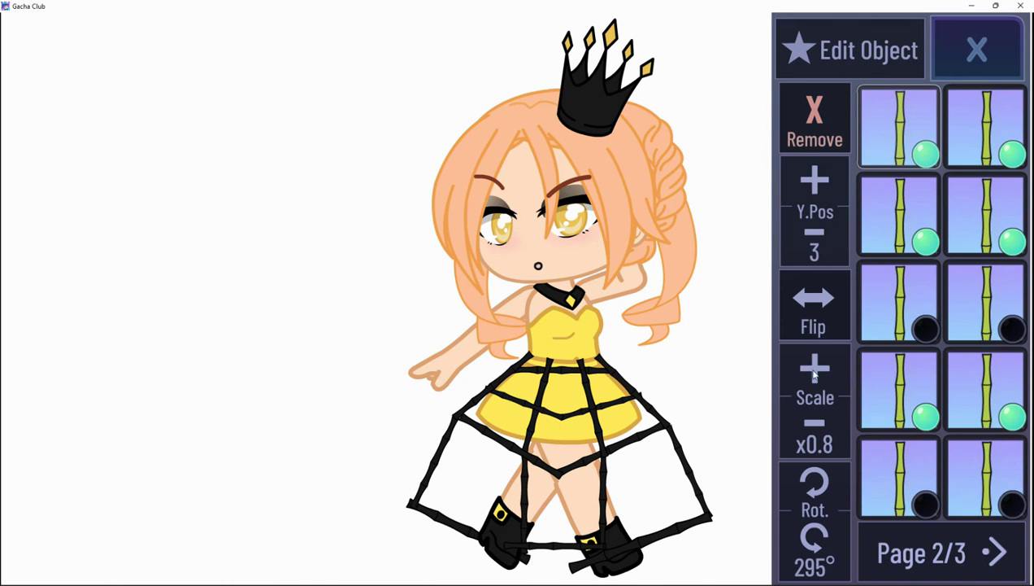
click(814, 426)
click(810, 485)
click(797, 536)
click(797, 537)
drag(399, 531, 508, 562)
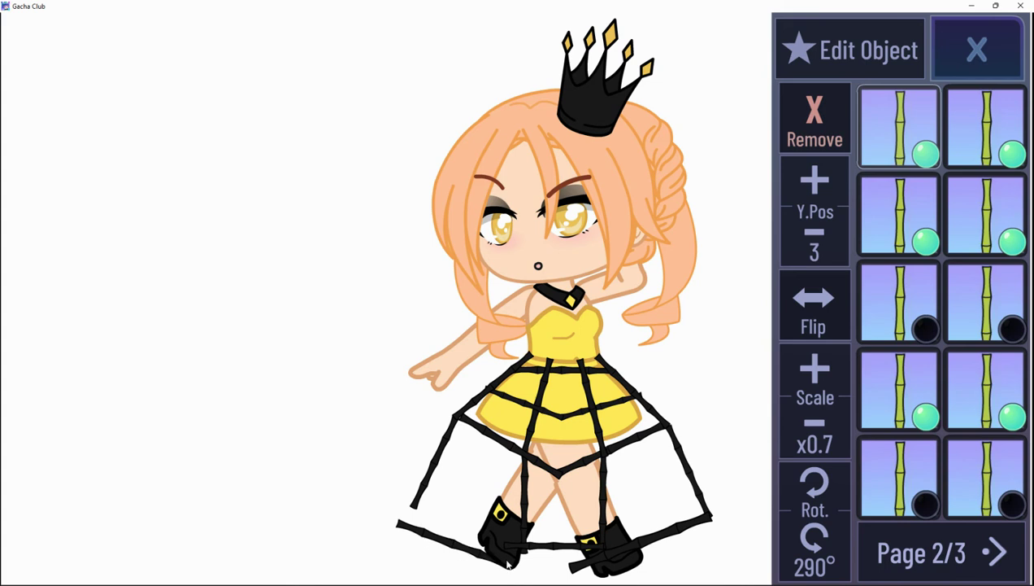
drag(802, 243, 801, 244)
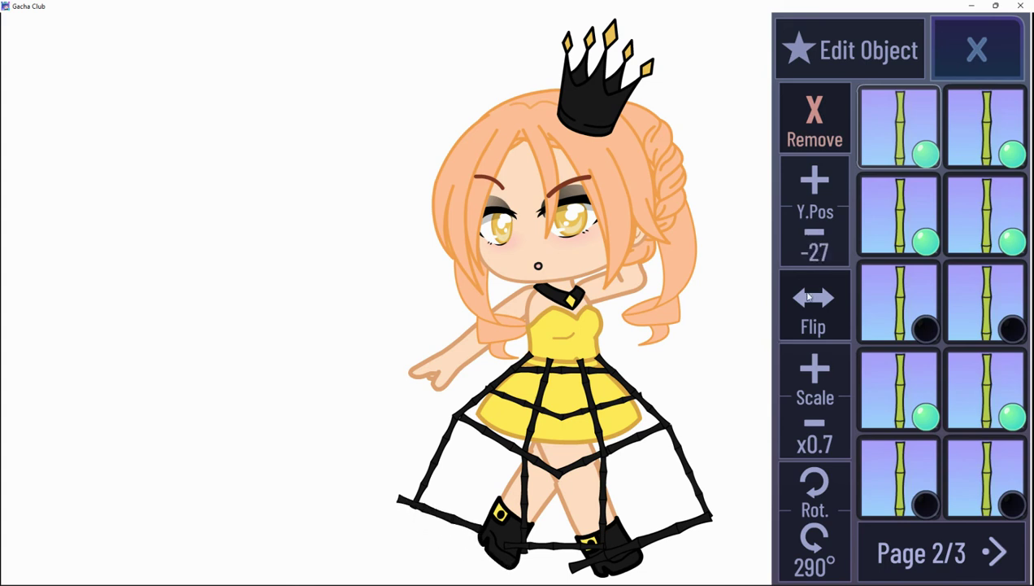
Scale the eleventh pole to x0.6, rotate it to 295° and set its Y position to -54 to join the left corner and bottom crossbar.
click(828, 423)
click(802, 496)
drag(429, 538, 500, 579)
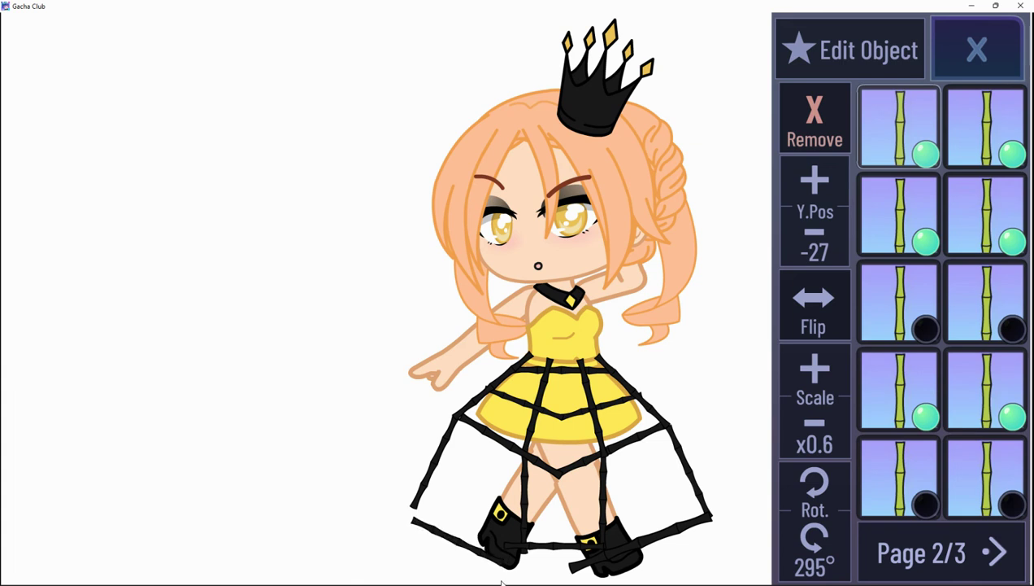
click(828, 248)
click(829, 248)
click(829, 248)
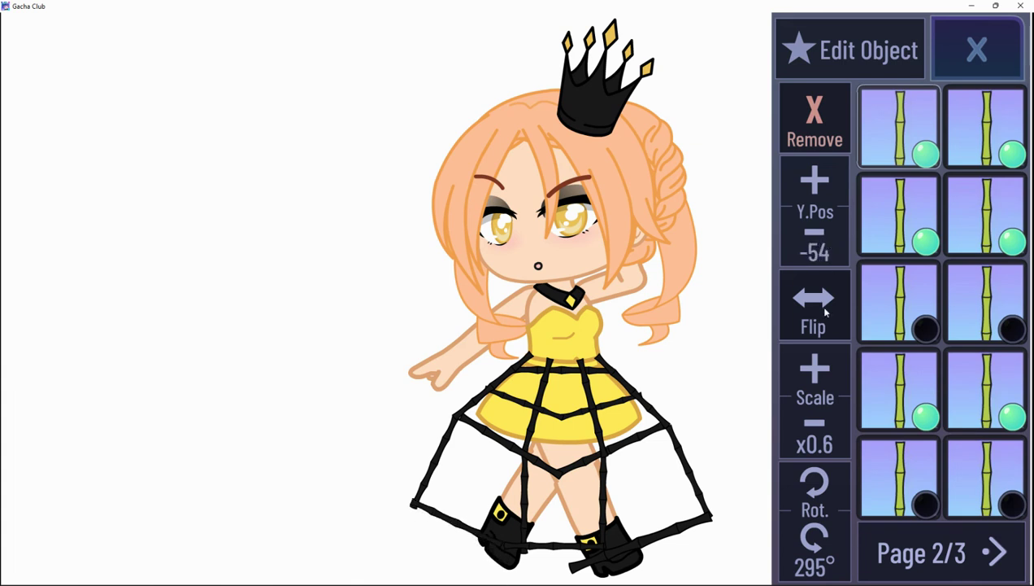
Scale the twelfth pole to x0.6 and set its Y position to -57, spanning the right corner to the bottom crossbar.
click(981, 130)
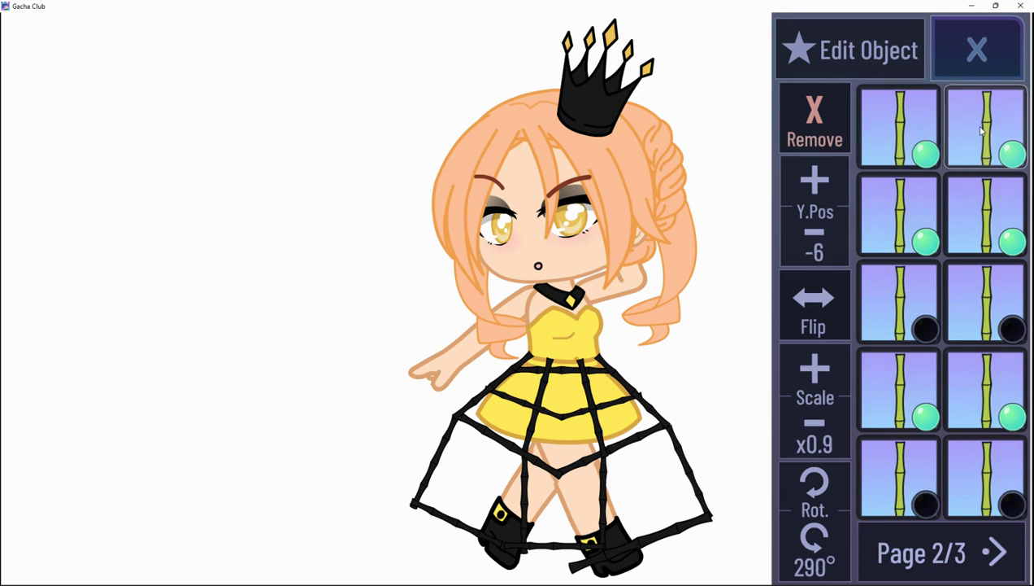
click(832, 436)
click(832, 435)
click(832, 436)
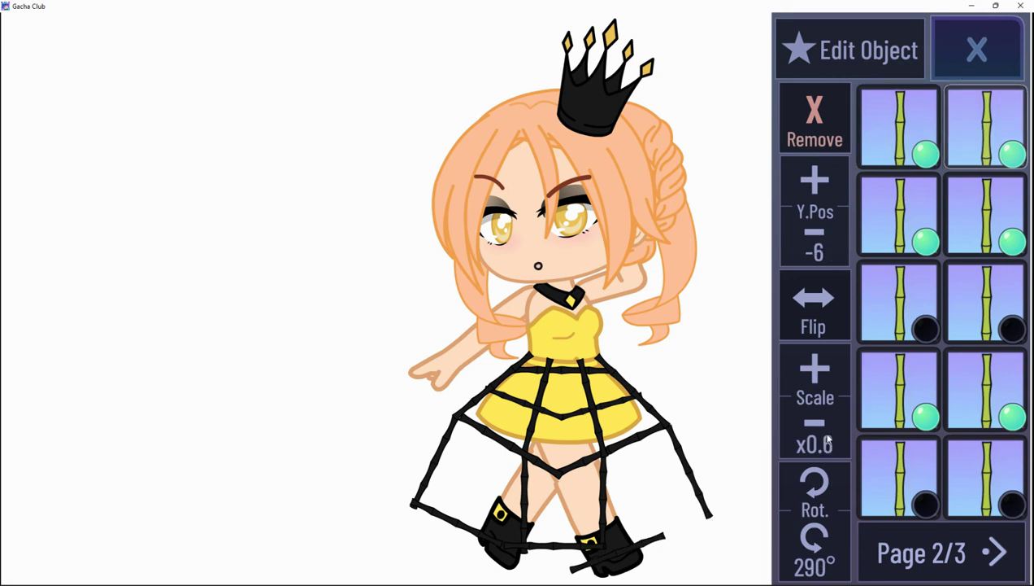
drag(671, 561, 662, 564)
drag(832, 234, 835, 234)
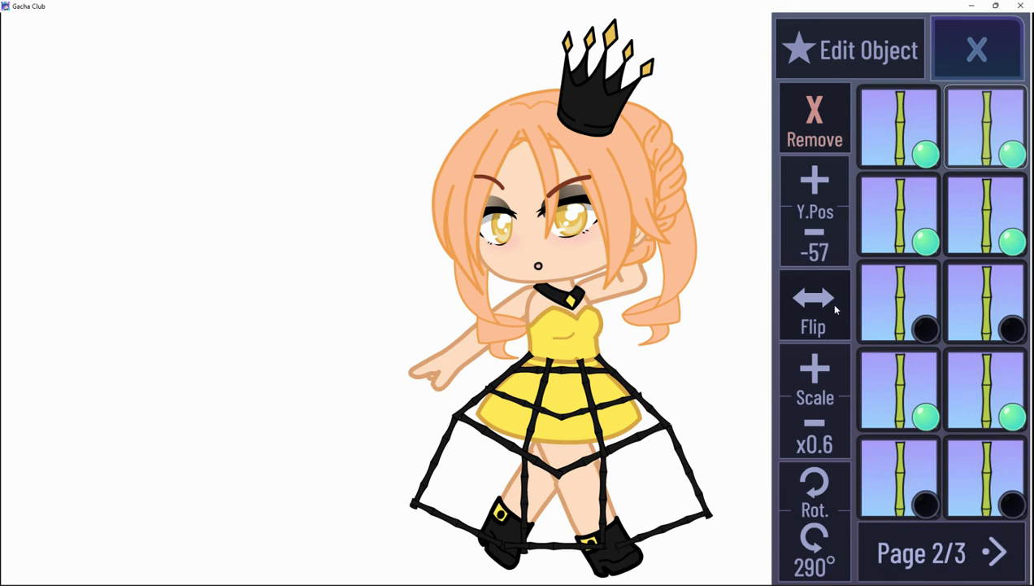
Try the twelfth pole at 285°, return it to 290° and realign it at the frame's lower right corner.
click(790, 500)
click(798, 557)
click(894, 124)
click(966, 121)
click(911, 147)
click(993, 131)
click(814, 541)
click(814, 541)
click(814, 540)
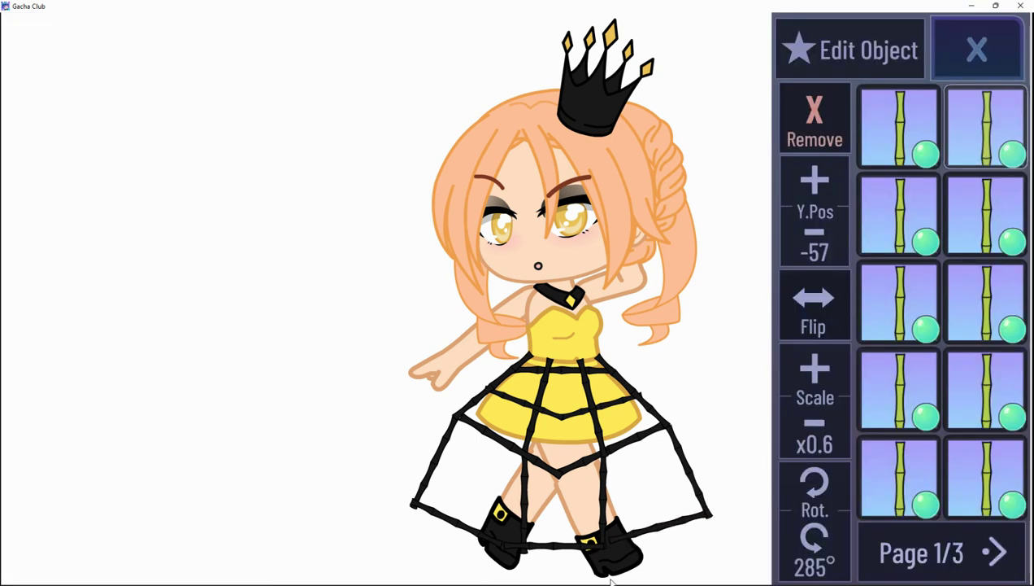
mouse_move(611, 580)
mouse_down()
mouse_move(689, 549)
mouse_move(616, 582)
mouse_up()
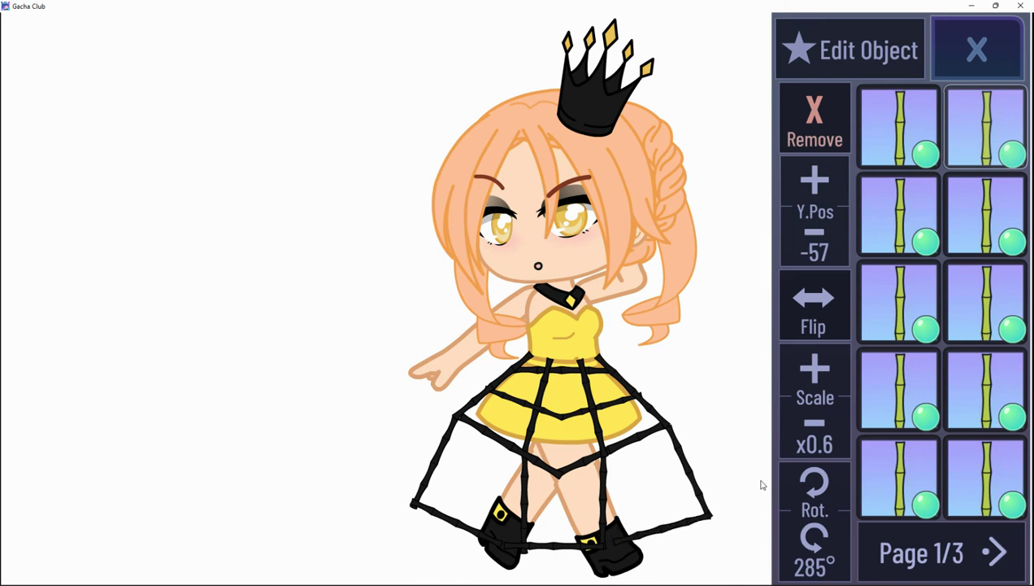
click(807, 493)
drag(647, 554, 607, 578)
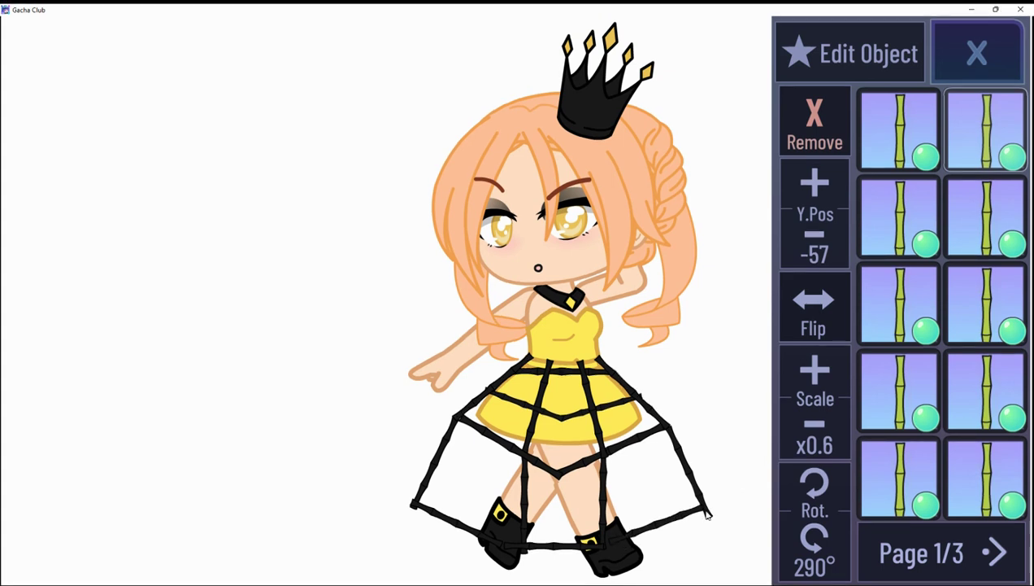
Scale the twelfth pole to x0.7, rotate it to 285° and set its Y position to -33, rejoining the frame's lower right corner.
click(817, 370)
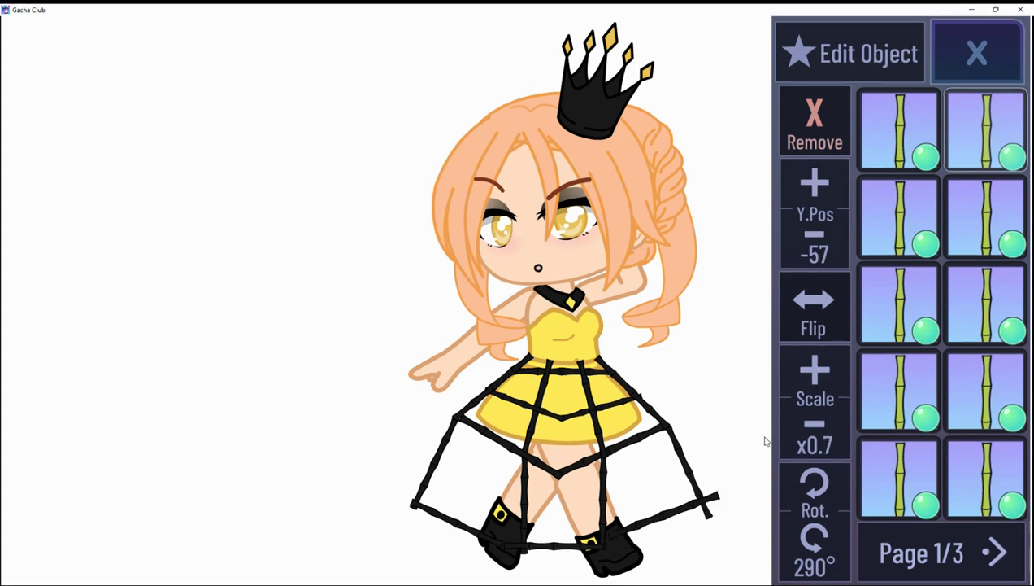
drag(655, 517, 598, 560)
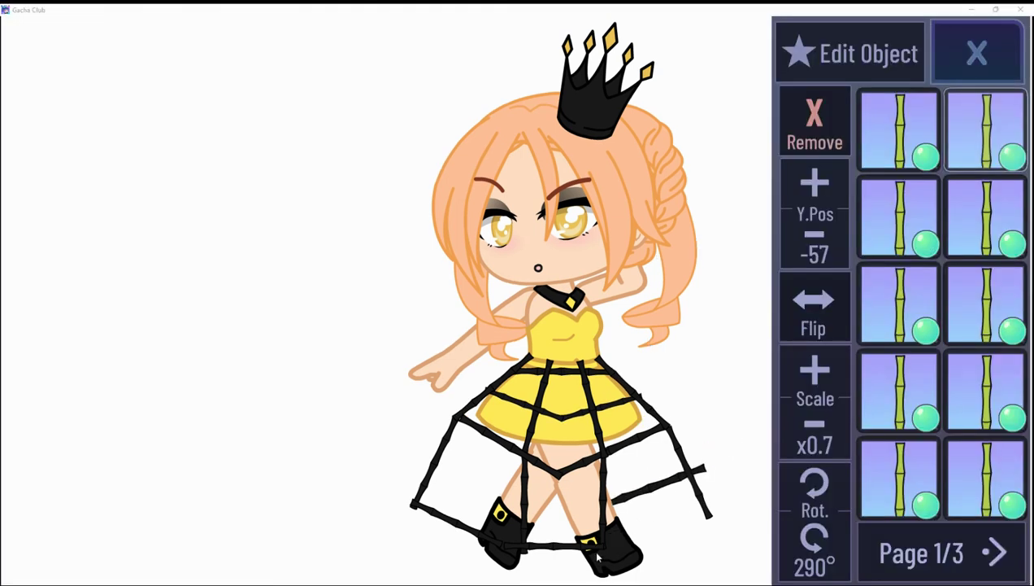
click(811, 207)
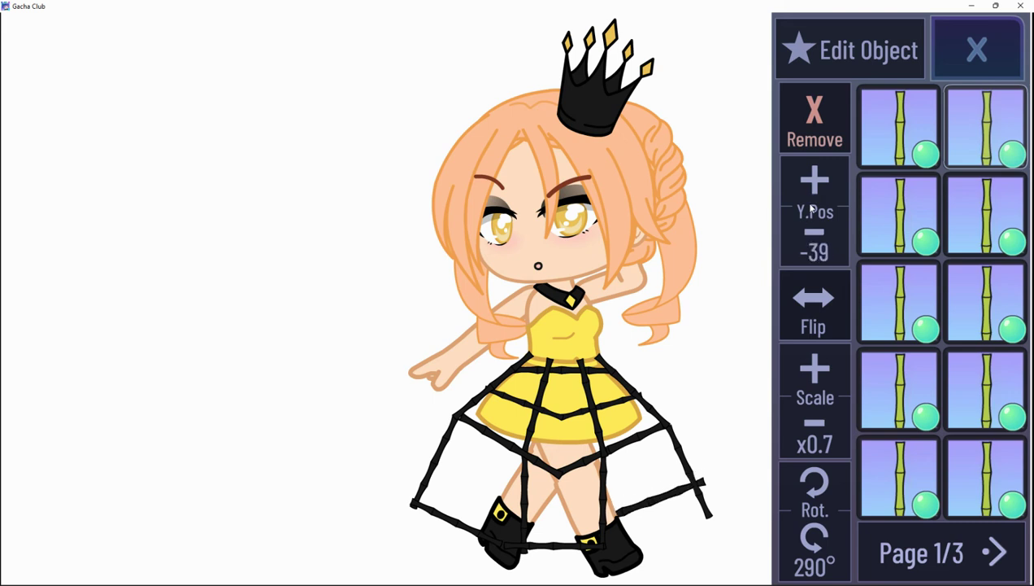
drag(610, 496, 601, 578)
click(813, 488)
click(805, 546)
click(806, 547)
drag(652, 550, 600, 576)
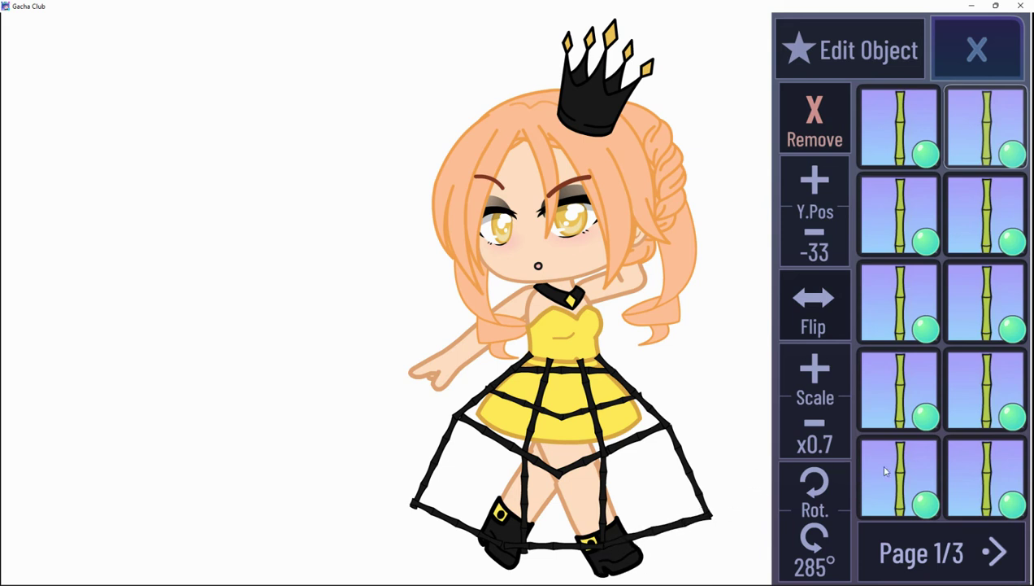
click(924, 150)
click(802, 427)
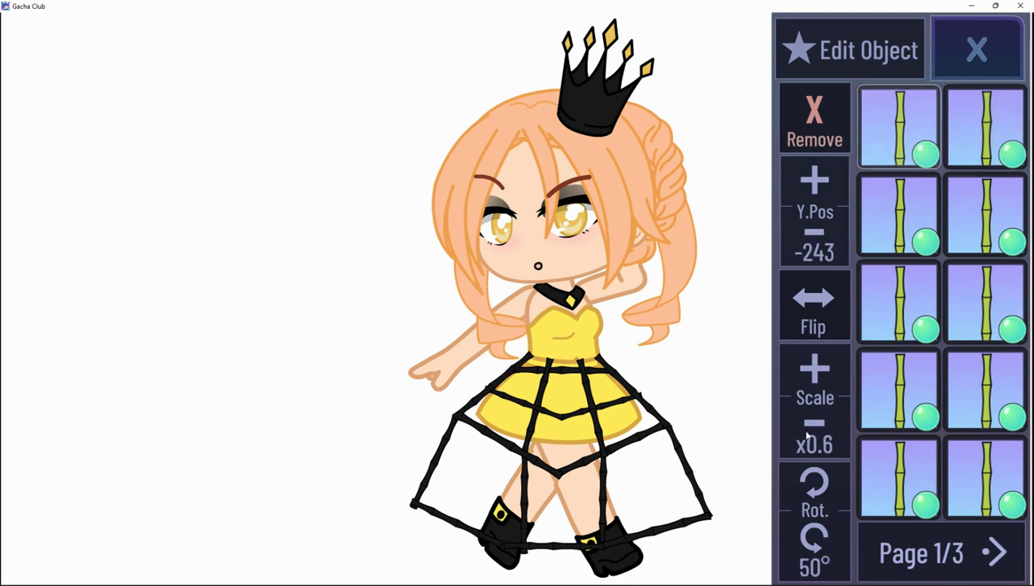
click(990, 542)
click(974, 133)
click(968, 133)
click(982, 130)
click(814, 372)
click(813, 421)
Scale the eleventh pole to x0.7, rotate it to 290° and set its Y position to -39, closing the frame's lower left corner.
click(877, 143)
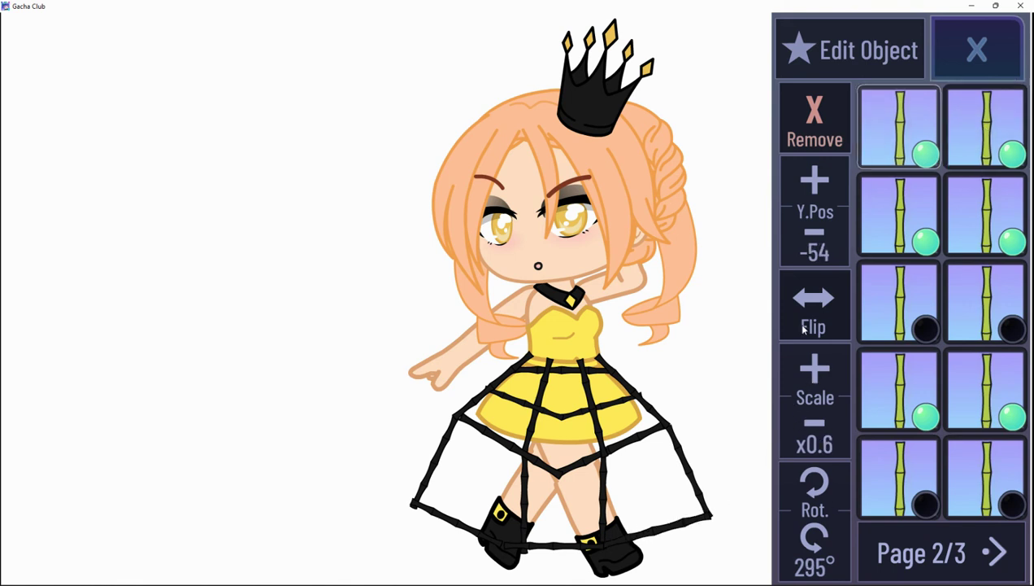
click(808, 374)
drag(482, 580, 517, 582)
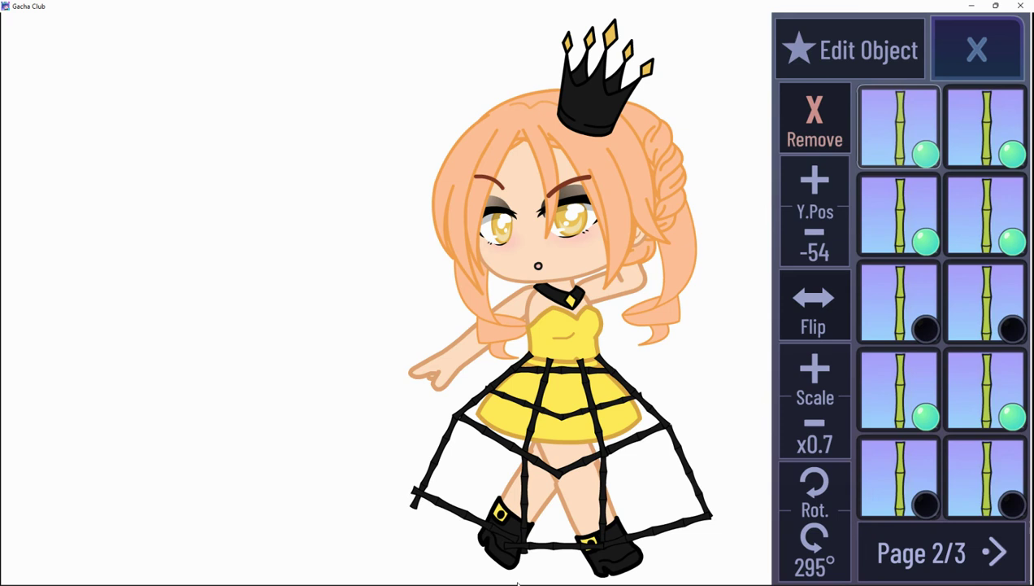
click(816, 422)
click(806, 368)
click(808, 258)
click(814, 180)
click(814, 180)
drag(494, 559, 523, 583)
click(816, 481)
click(798, 529)
click(798, 529)
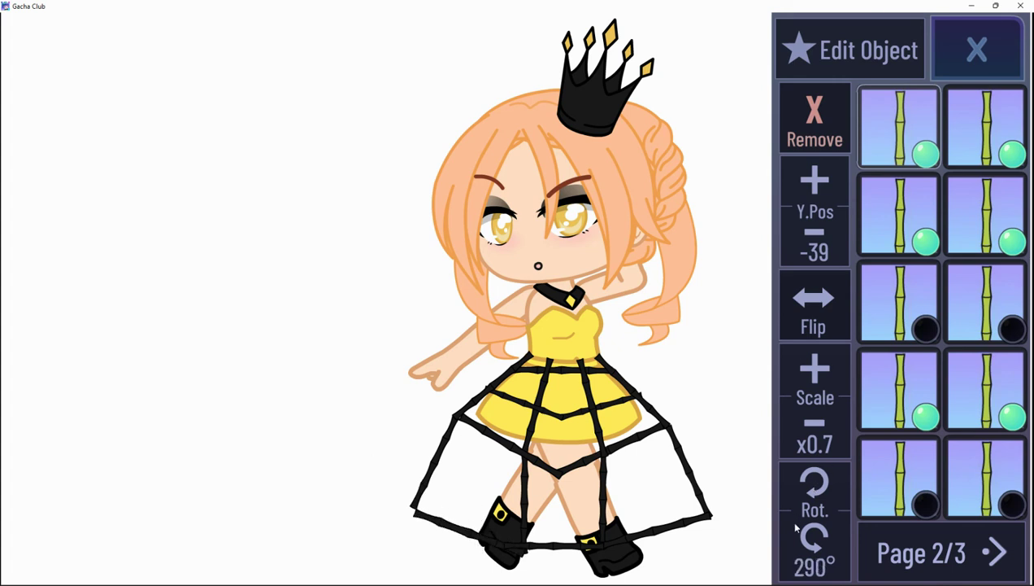
Scale the bottom crossbar to x0.5 and move it up between the two inner vertical poles.
drag(406, 540, 519, 579)
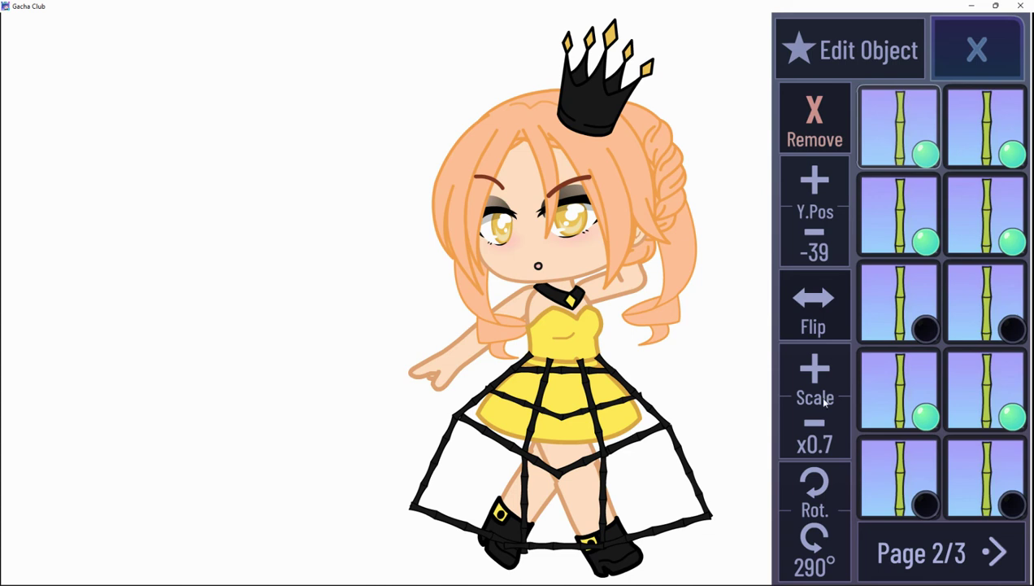
click(961, 384)
click(825, 443)
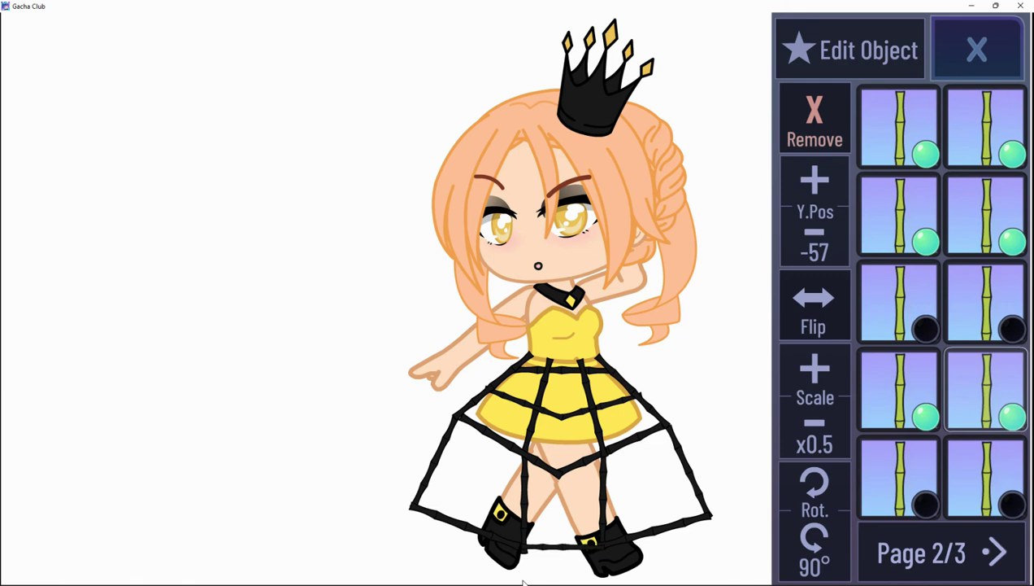
mouse_move(523, 583)
mouse_down()
mouse_move(532, 580)
mouse_move(526, 571)
mouse_up()
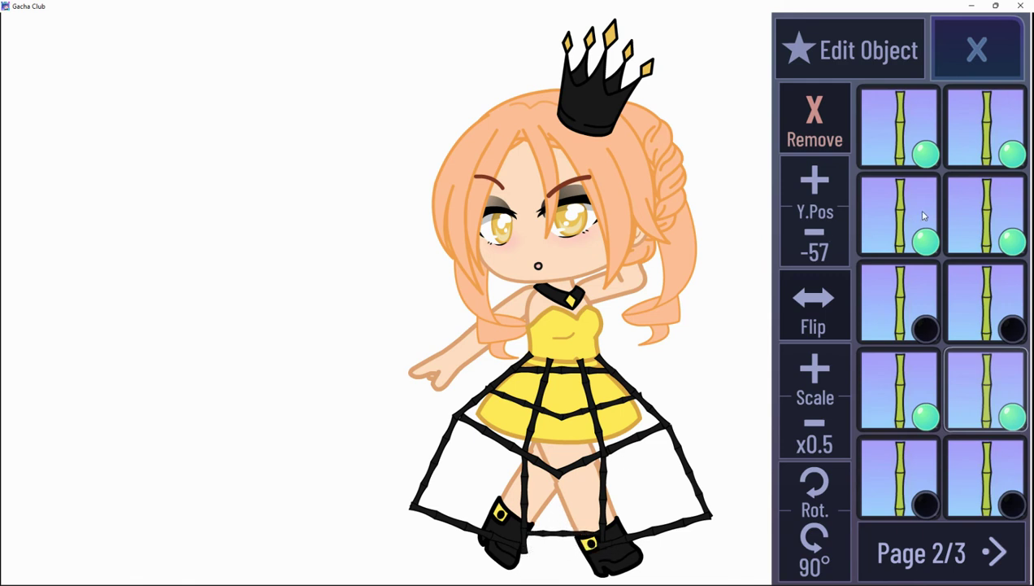
Rotate the eleventh pole to 295°, set its Y position to -33 and realign it at the frame's lower left corner.
click(897, 120)
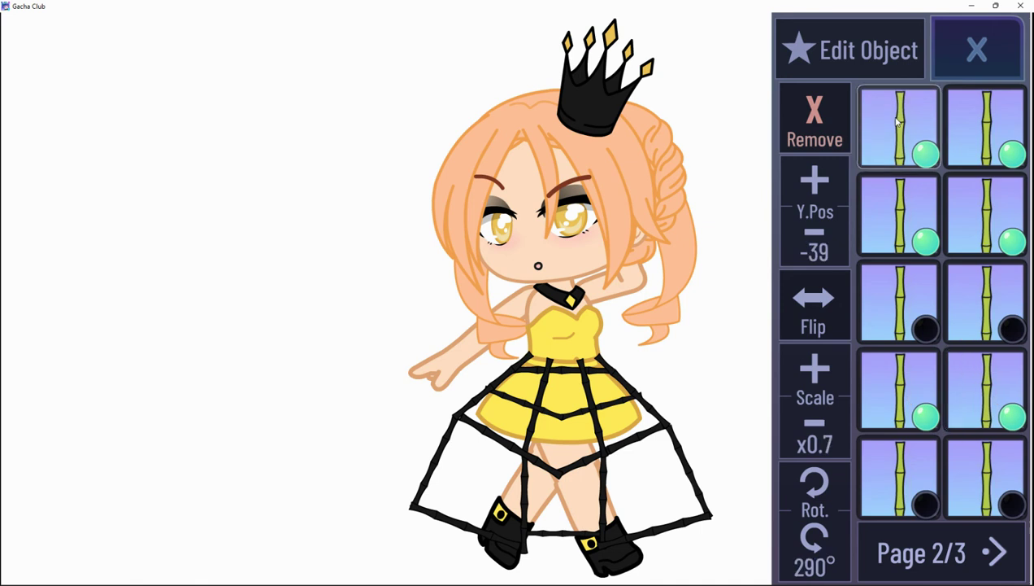
click(818, 485)
drag(476, 583, 524, 583)
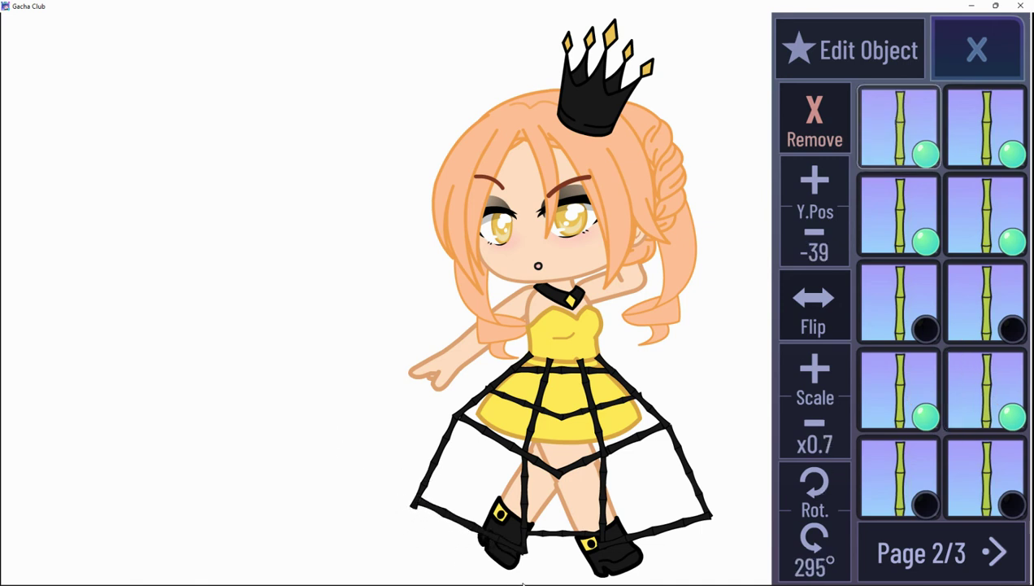
click(817, 173)
click(818, 173)
drag(496, 452, 523, 581)
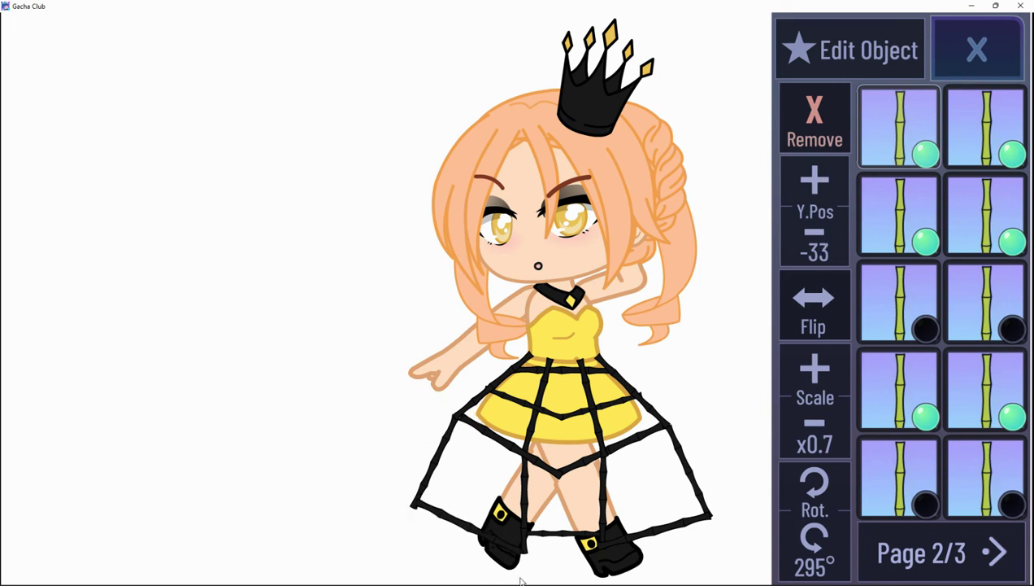
Try the eleventh pole at 290° and return it to 295°, keeping it aligned with the frame's lower left corner.
click(808, 553)
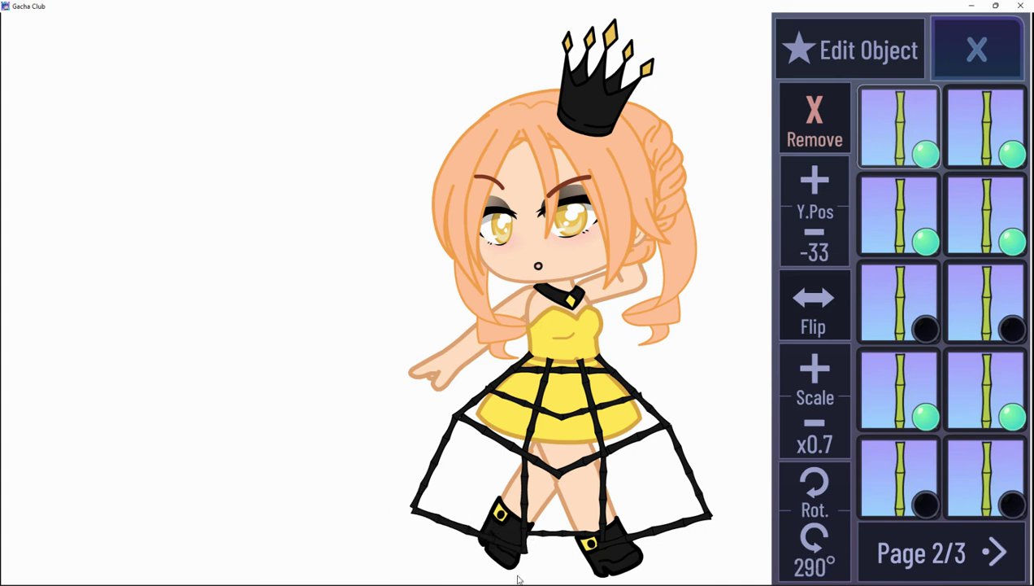
click(831, 547)
click(793, 490)
click(793, 490)
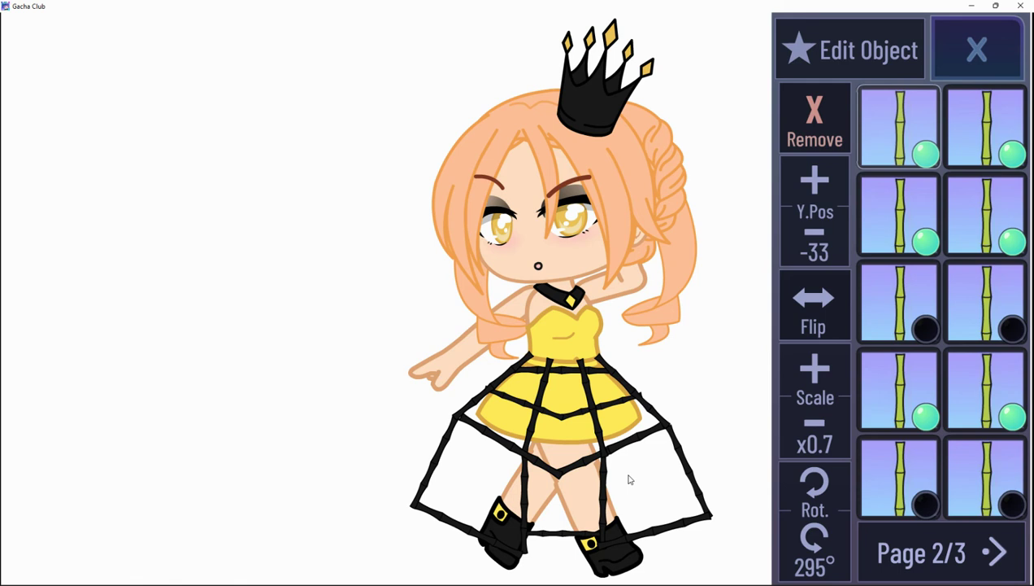
Rotate the twelfth pole to 290° and realign it between the frame's lower right corner and the inner vertical pole.
click(992, 140)
click(827, 497)
drag(668, 513, 603, 580)
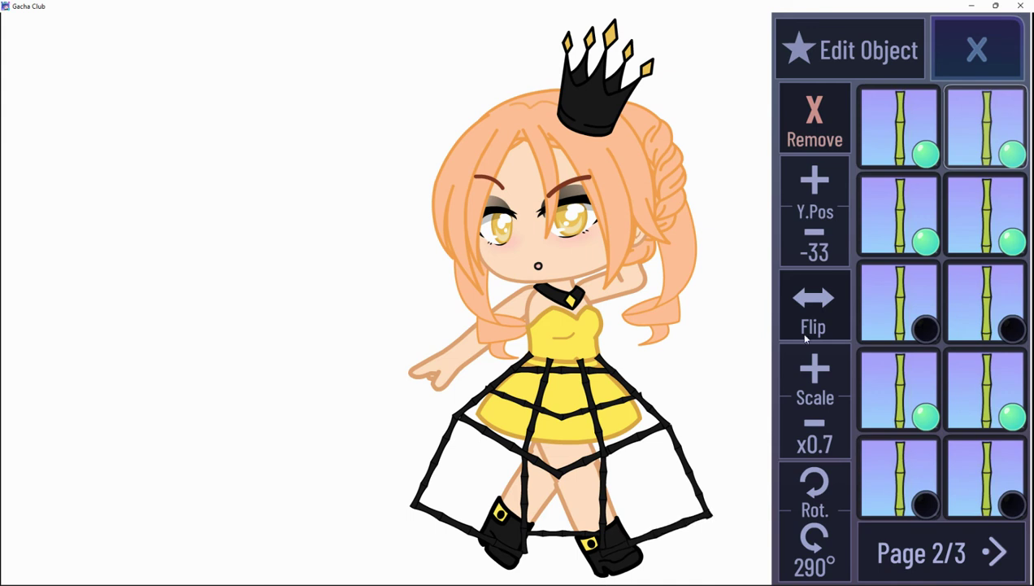
Move the crossbar down to the inner poles' lower ends, set its Y position to -54 and scale it to x0.6.
click(980, 399)
drag(544, 565, 526, 585)
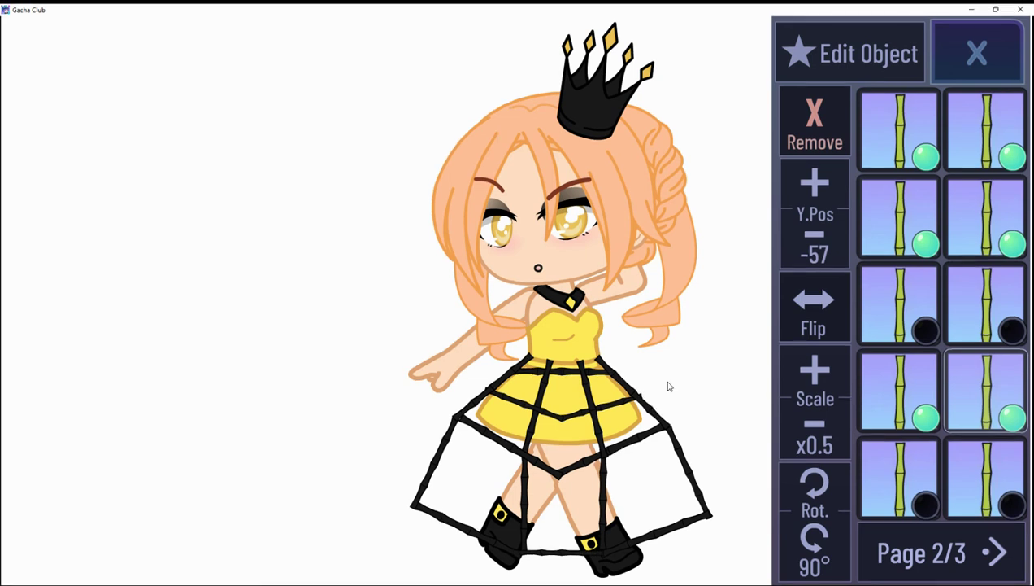
click(814, 183)
click(815, 184)
click(814, 184)
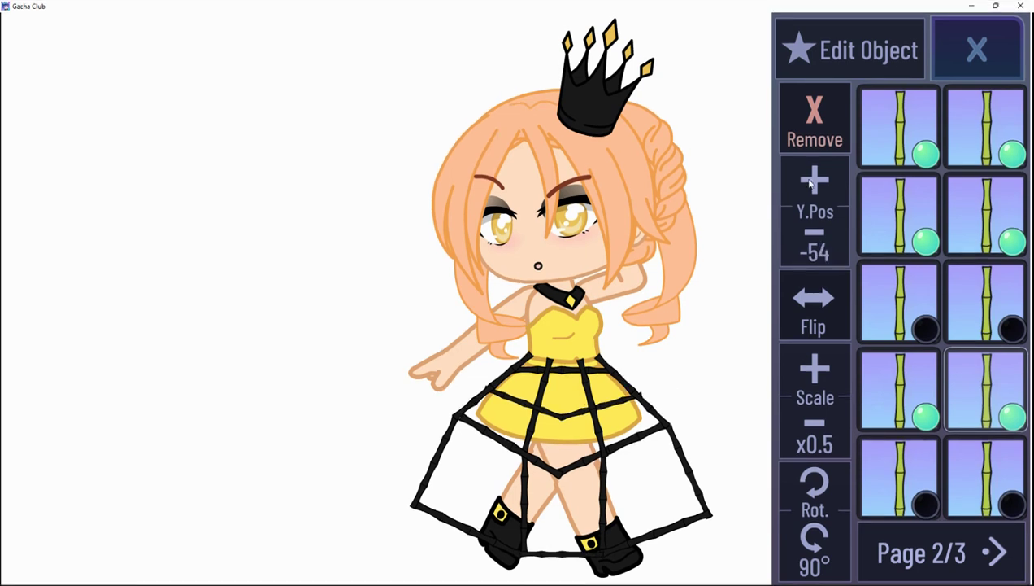
click(810, 376)
Set the bottom crossbar's Y position to -48 so it joins the two slanted bottom poles.
click(809, 199)
click(809, 199)
click(809, 200)
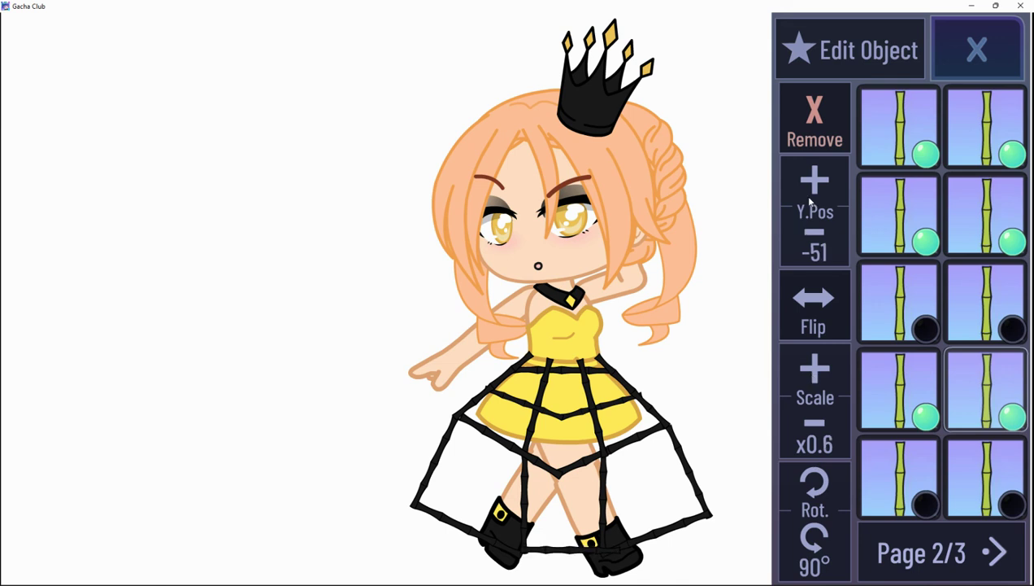
click(809, 199)
click(809, 199)
click(809, 199)
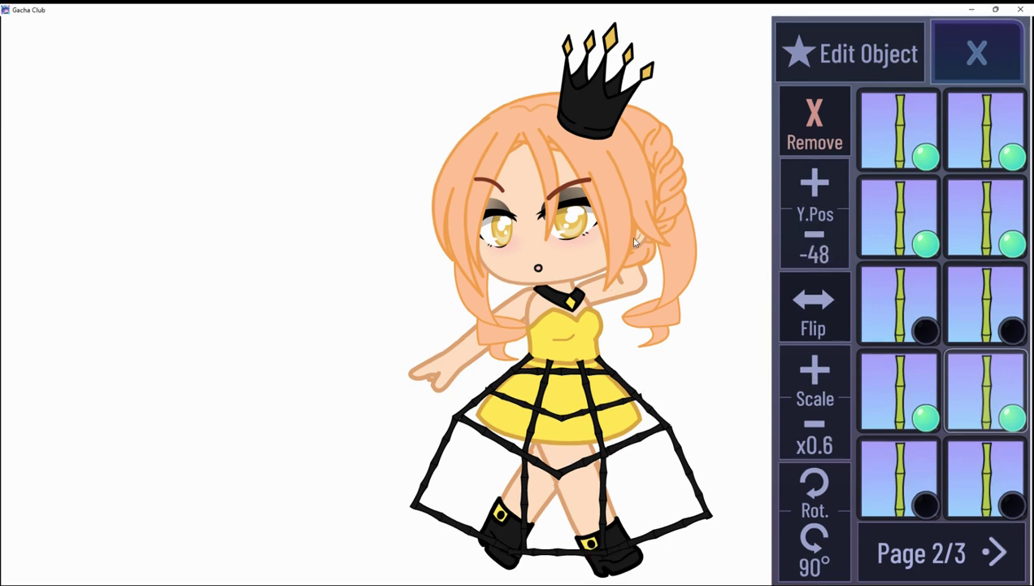
Try the bottom crossbar at Y position -45 and return it to -48.
click(811, 173)
click(812, 173)
click(812, 172)
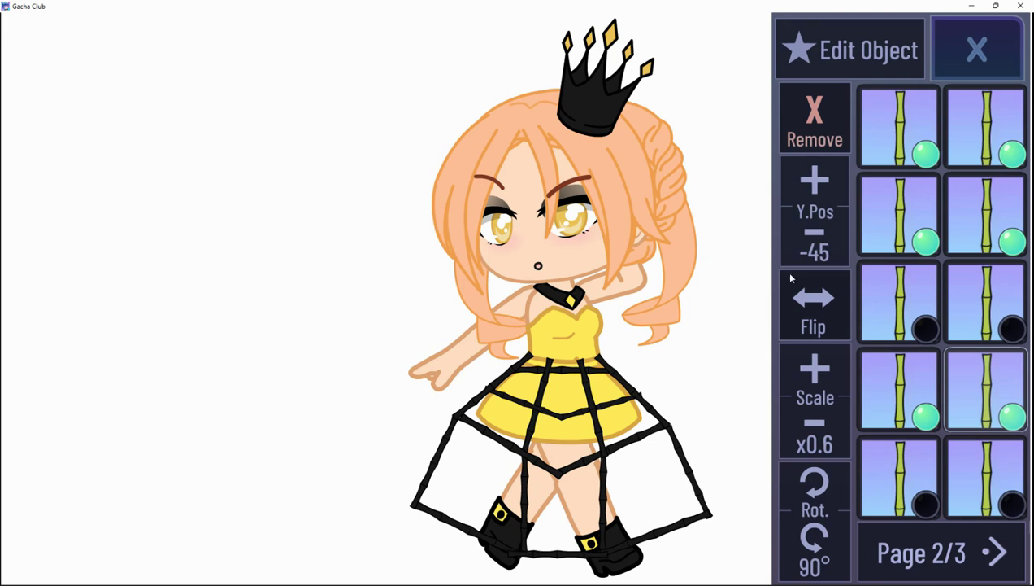
click(810, 249)
click(810, 249)
click(810, 249)
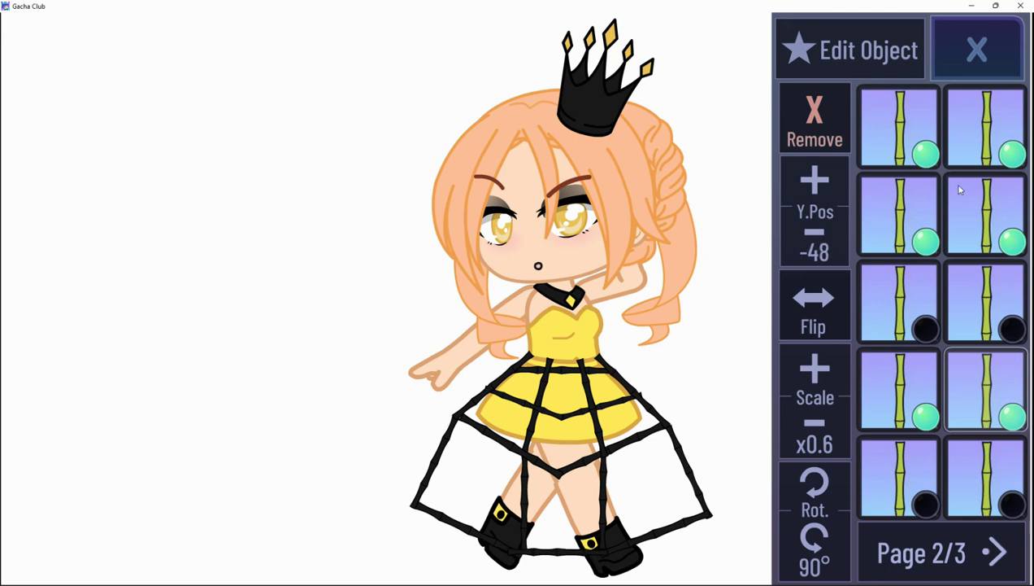
Finish editing the poles and view the character in the completed frame with the interface hidden.
click(974, 39)
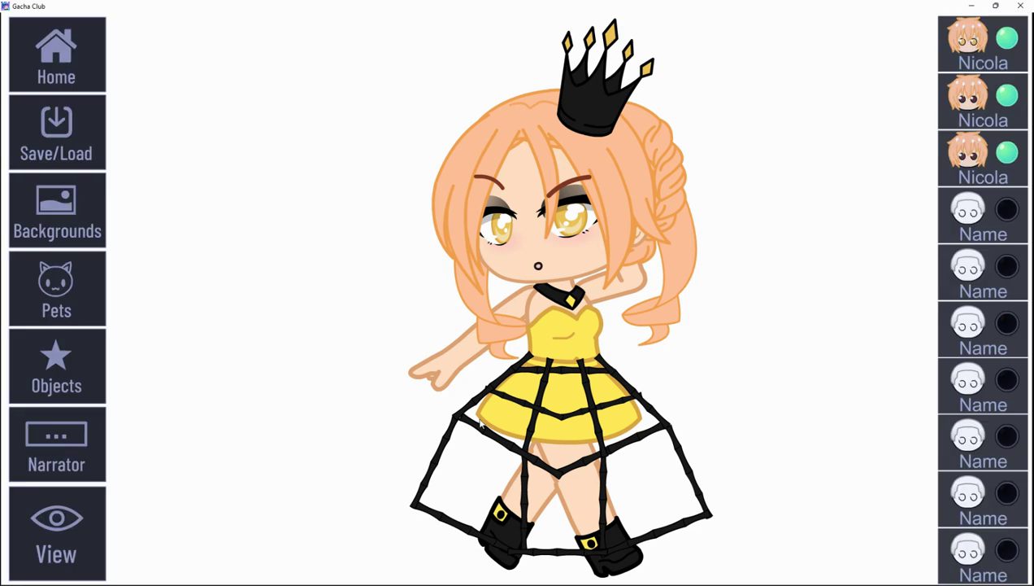
click(73, 532)
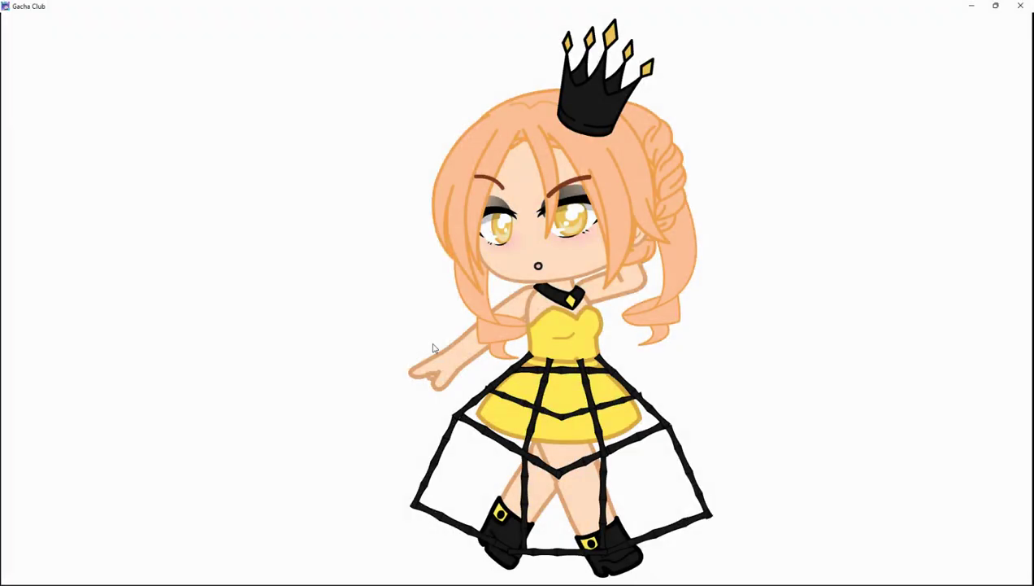
click(433, 348)
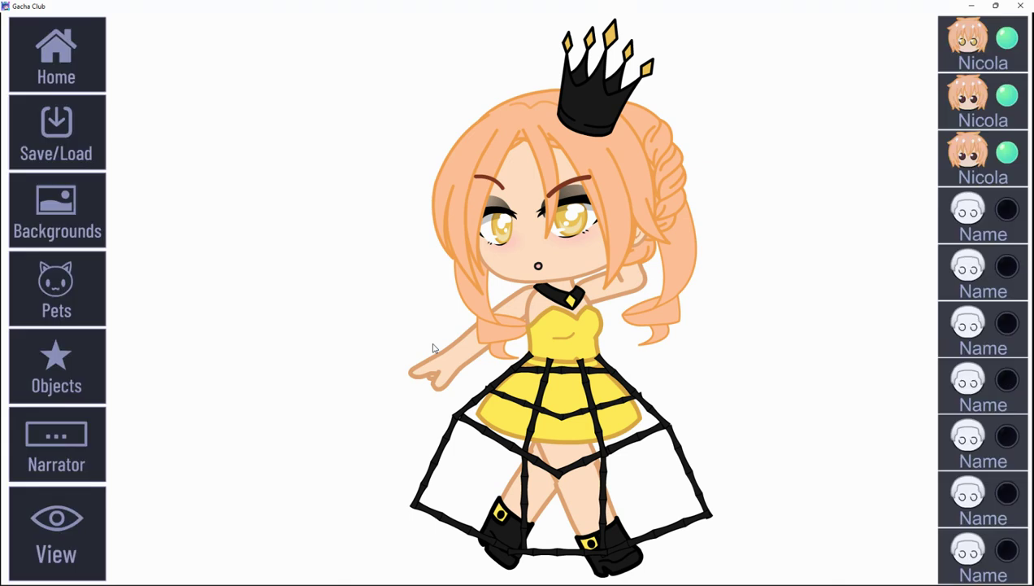
Open the first character in the dress-up editor and bring up the clothing category with capes and tails.
click(987, 54)
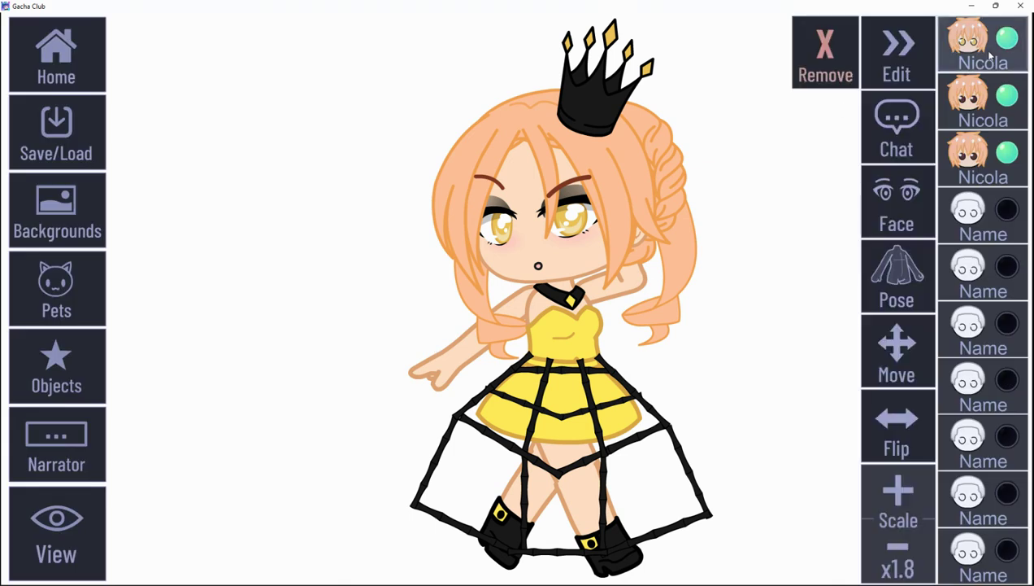
click(896, 59)
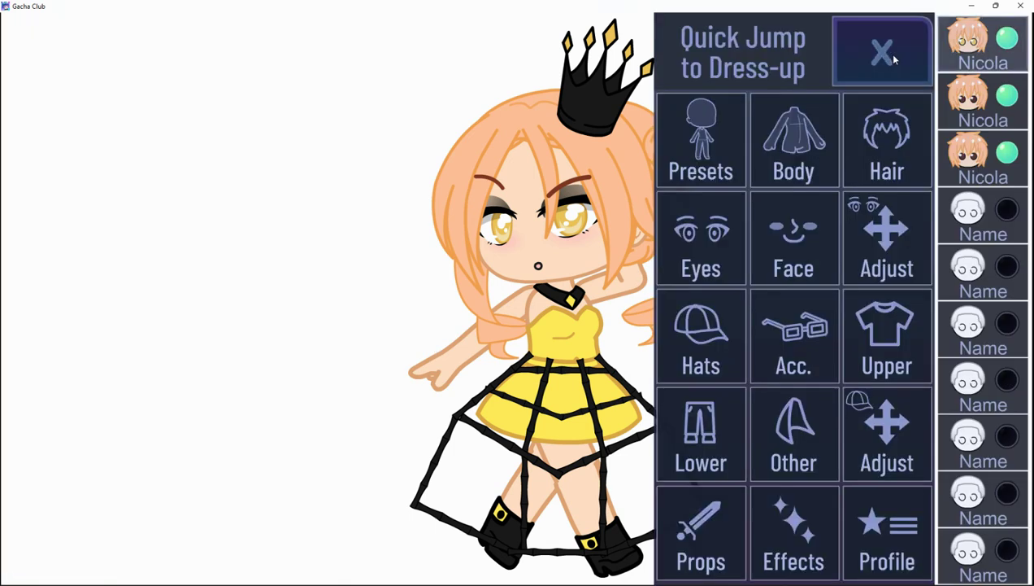
click(811, 162)
click(756, 46)
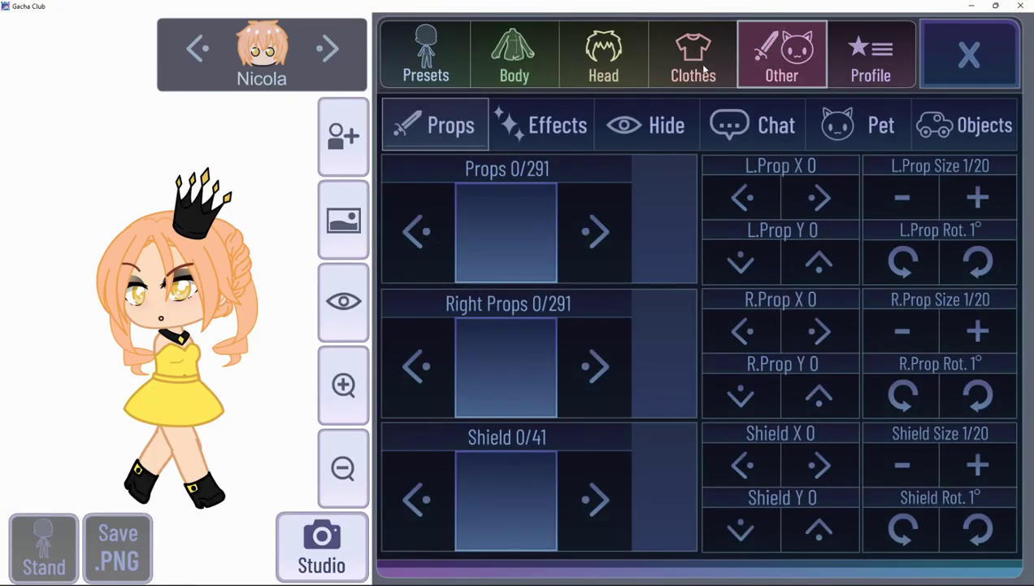
click(701, 72)
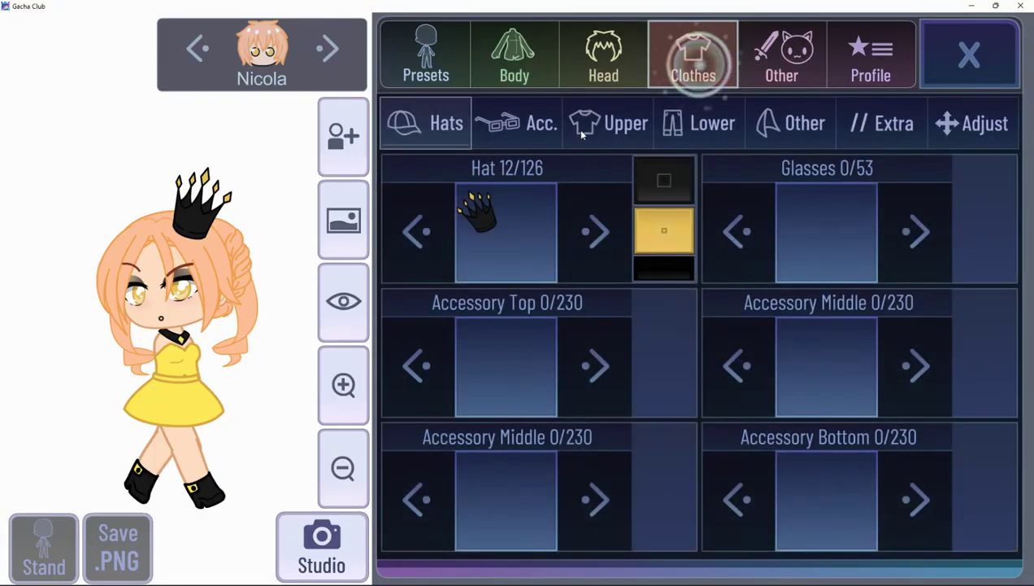
click(580, 130)
click(737, 122)
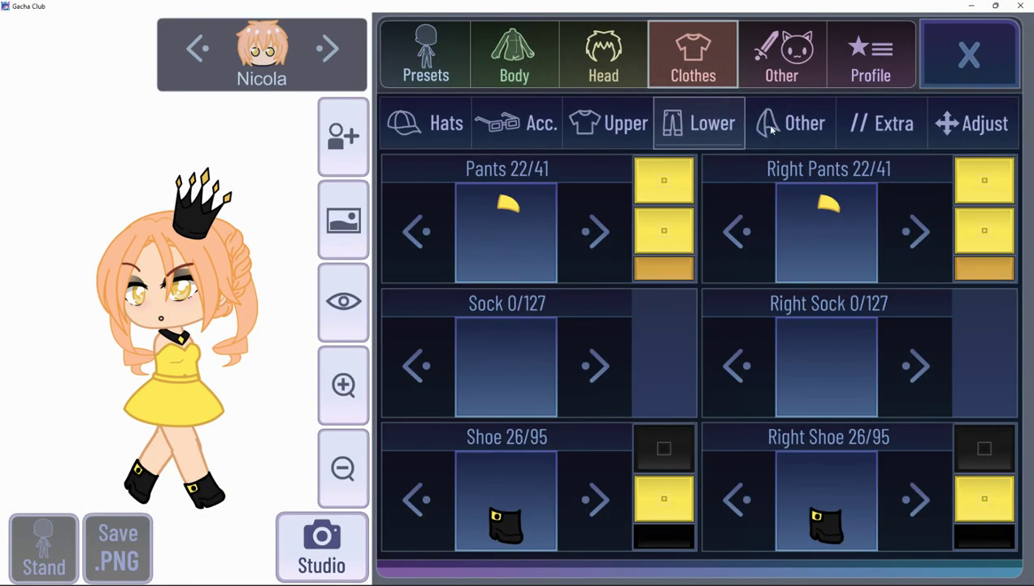
click(769, 129)
Look through the pages of cape designs and the tail options without choosing one.
click(501, 230)
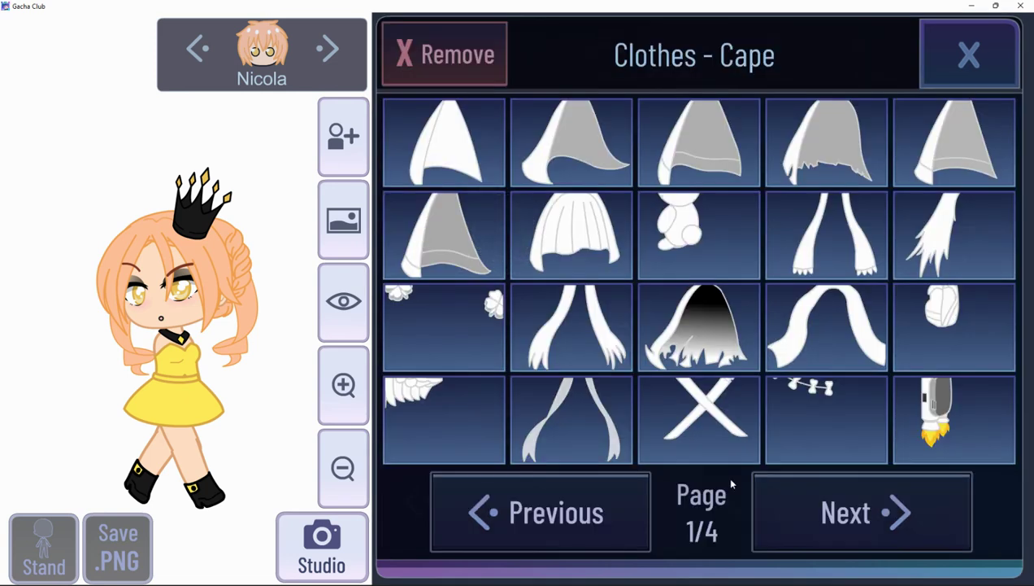
click(795, 489)
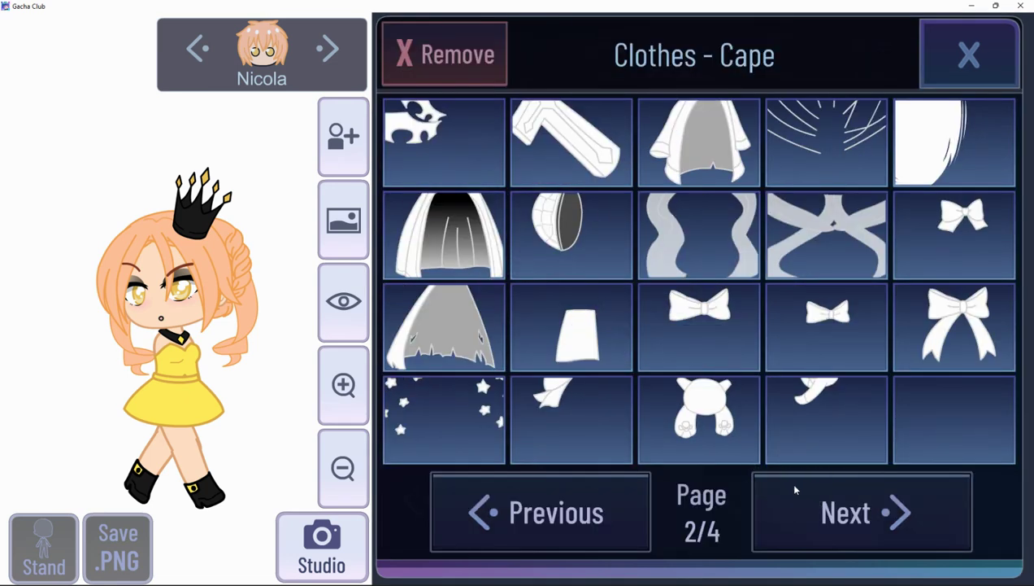
click(795, 489)
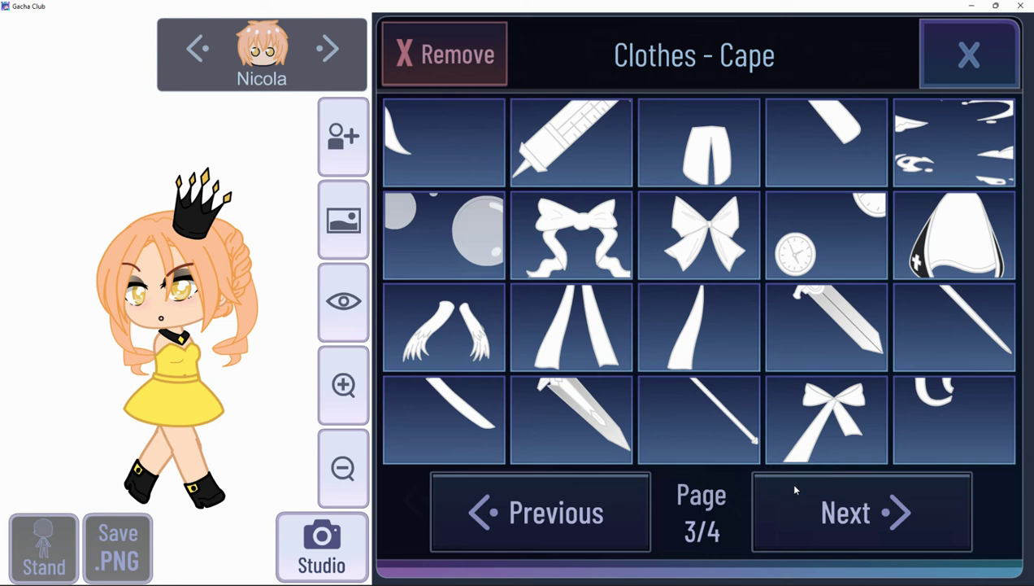
click(795, 489)
click(795, 489)
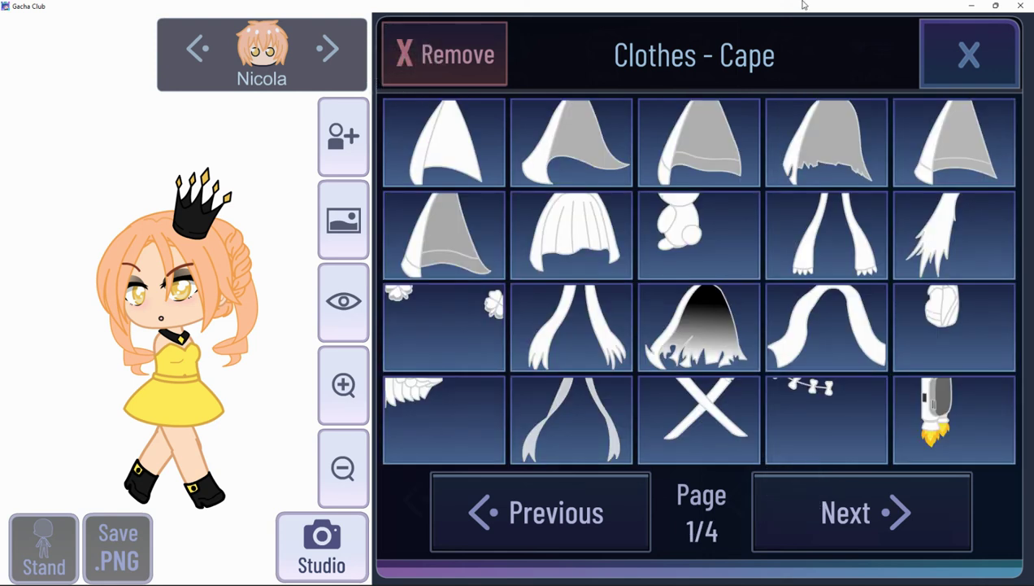
click(1002, 71)
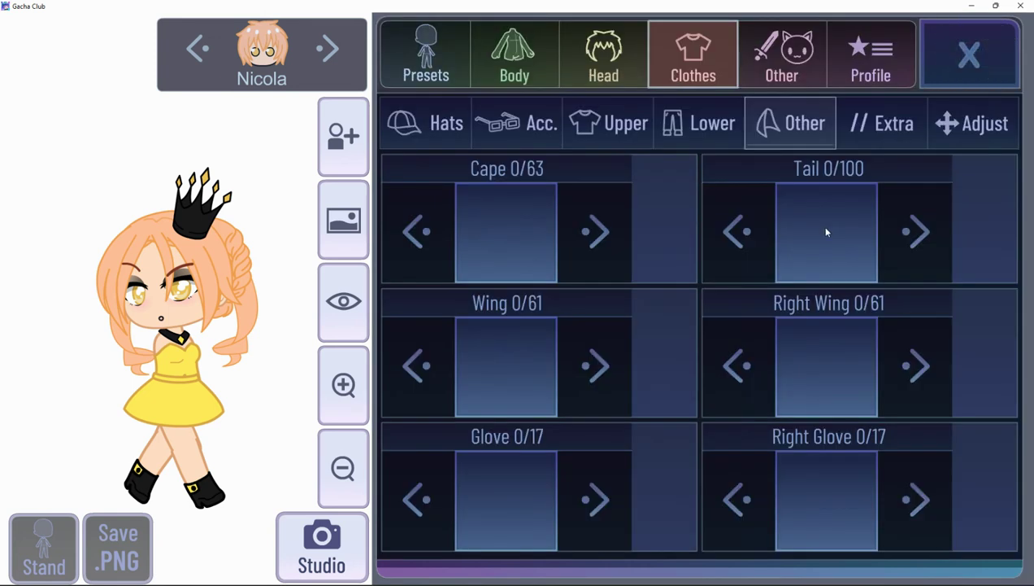
click(826, 233)
click(940, 75)
Add the bee from page 5 of the accessories as the character's top accessory.
click(425, 114)
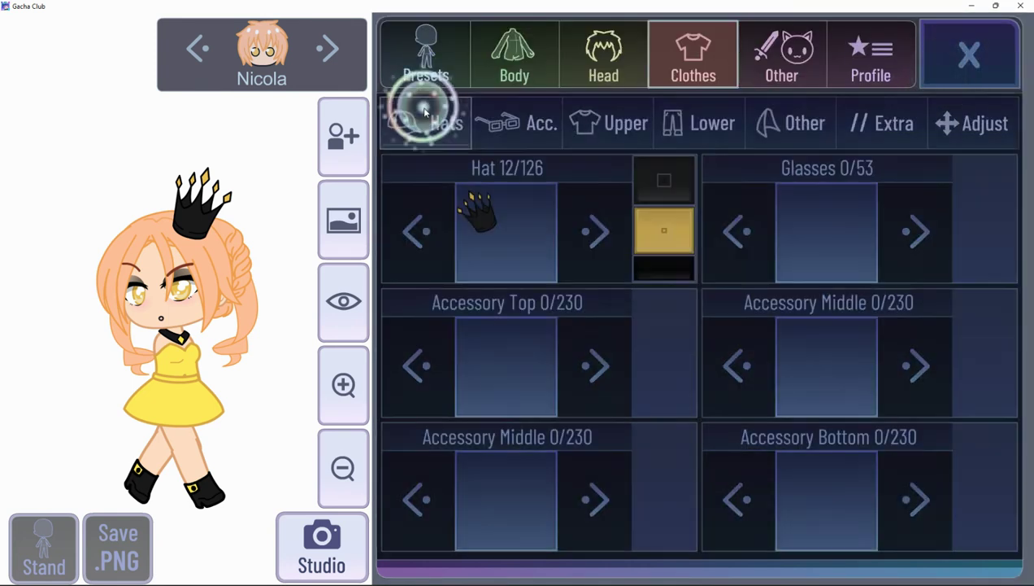
click(521, 367)
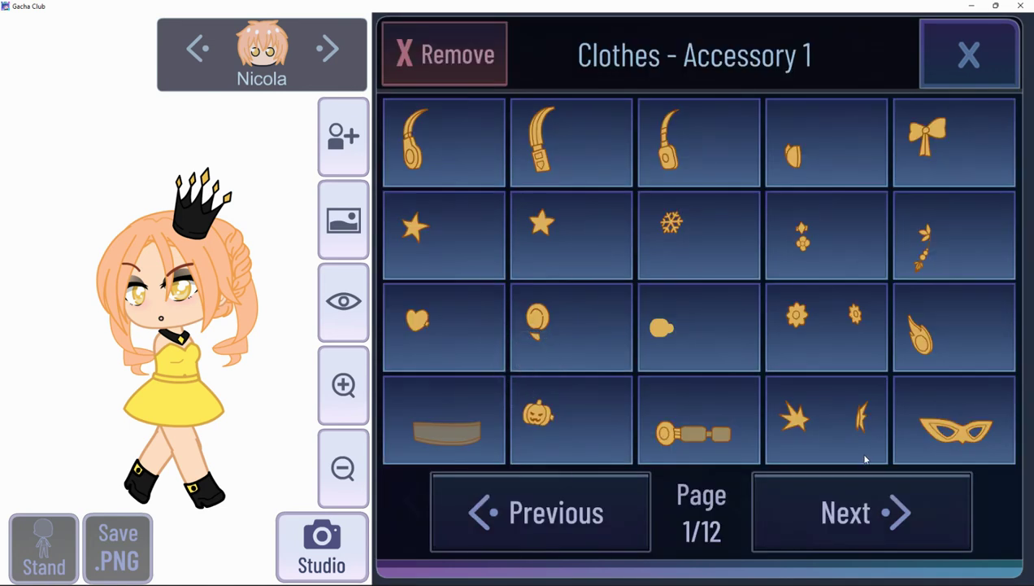
click(850, 513)
click(850, 512)
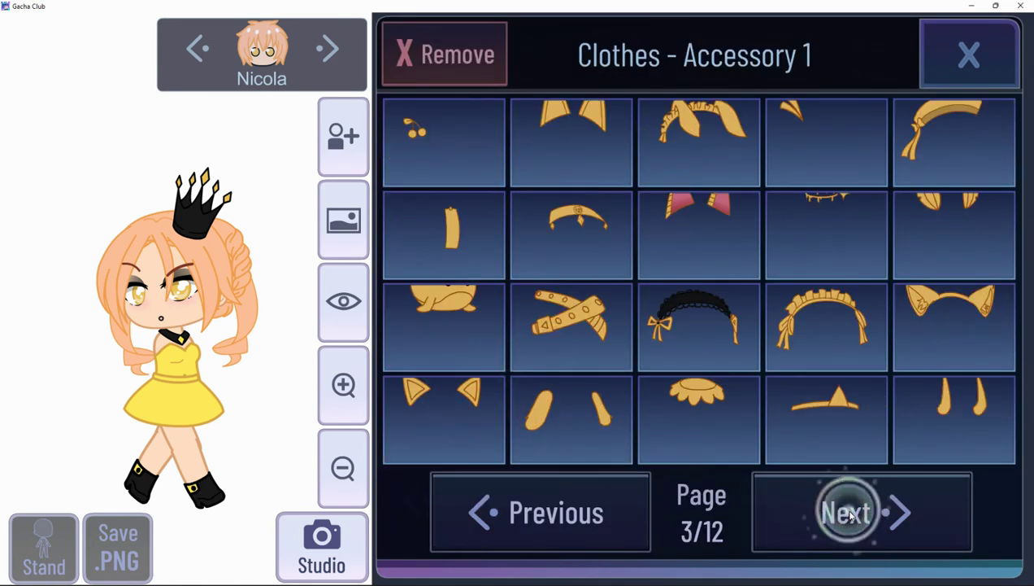
click(850, 512)
click(850, 512)
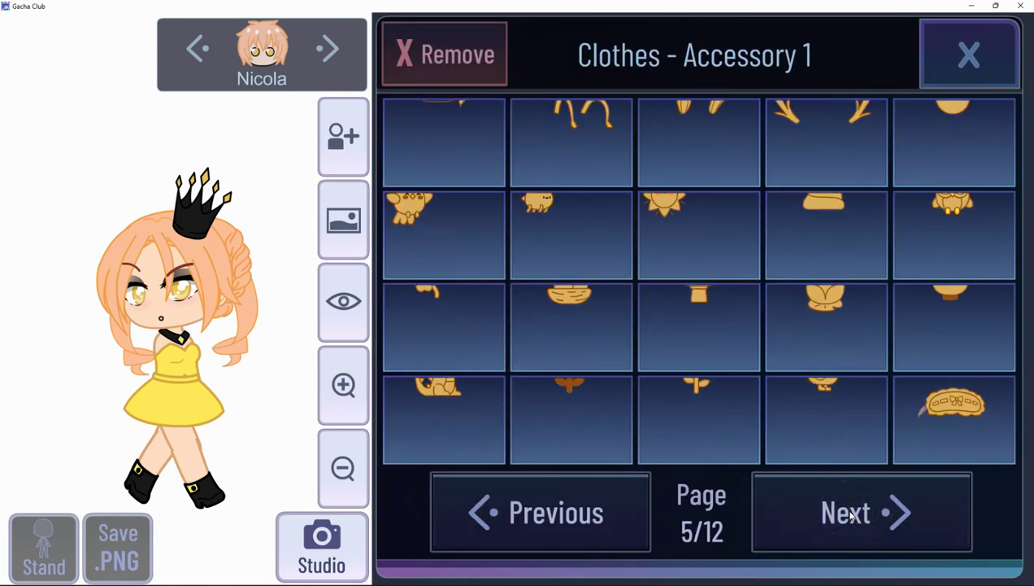
click(558, 262)
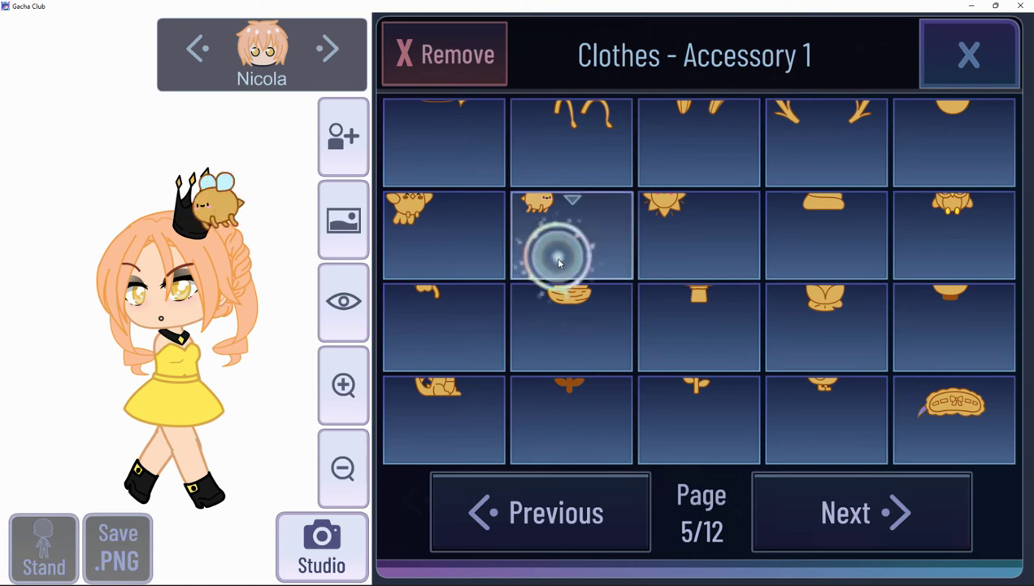
click(980, 57)
Open the position and size adjustments for the bee accessory and shrink it to X-Scale 15 and Y-Scale 14.
click(973, 122)
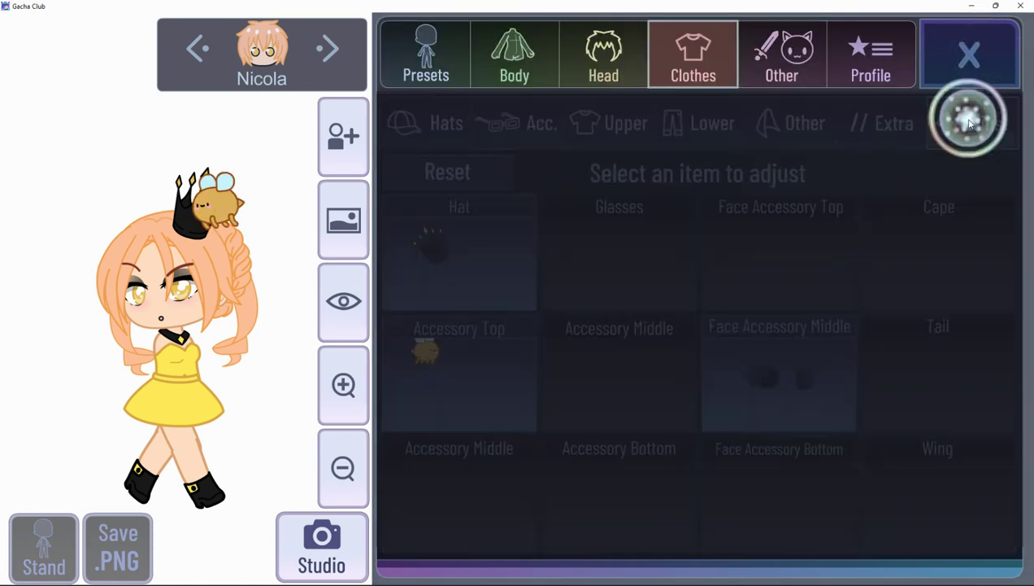
click(510, 382)
click(899, 302)
click(899, 302)
click(900, 302)
double_click(899, 303)
double_click(899, 303)
double_click(736, 304)
click(736, 304)
double_click(736, 304)
click(736, 304)
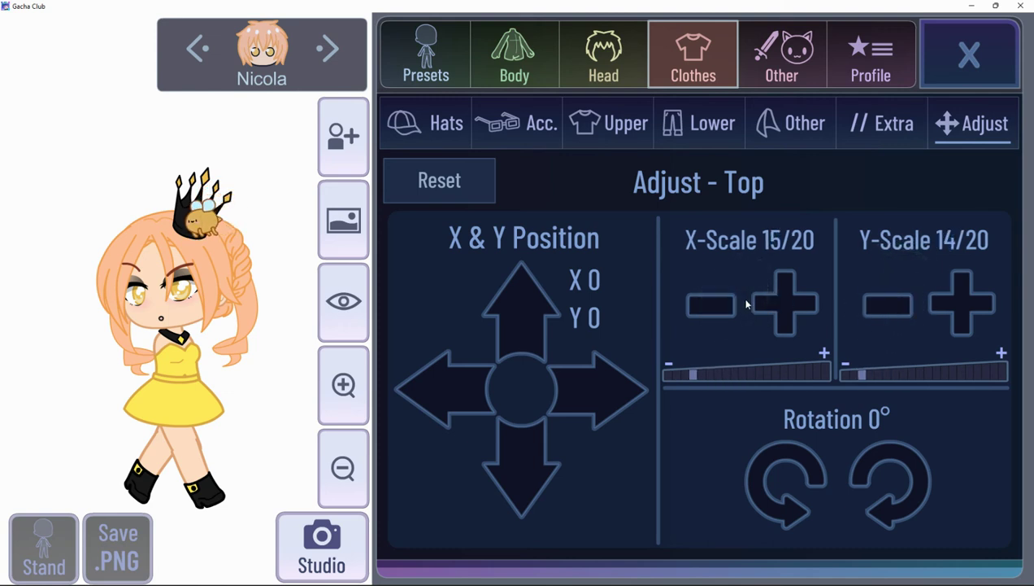
Fine-tune the bee's size to X-Scale 14 and Y-Scale 12.
click(887, 304)
click(887, 305)
click(888, 304)
click(888, 304)
click(953, 275)
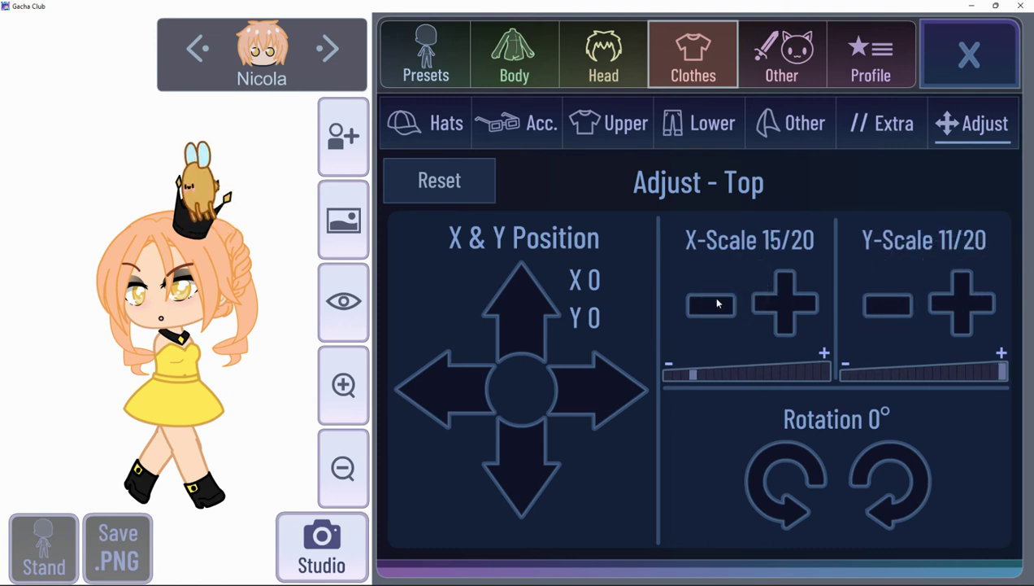
click(952, 290)
double_click(712, 305)
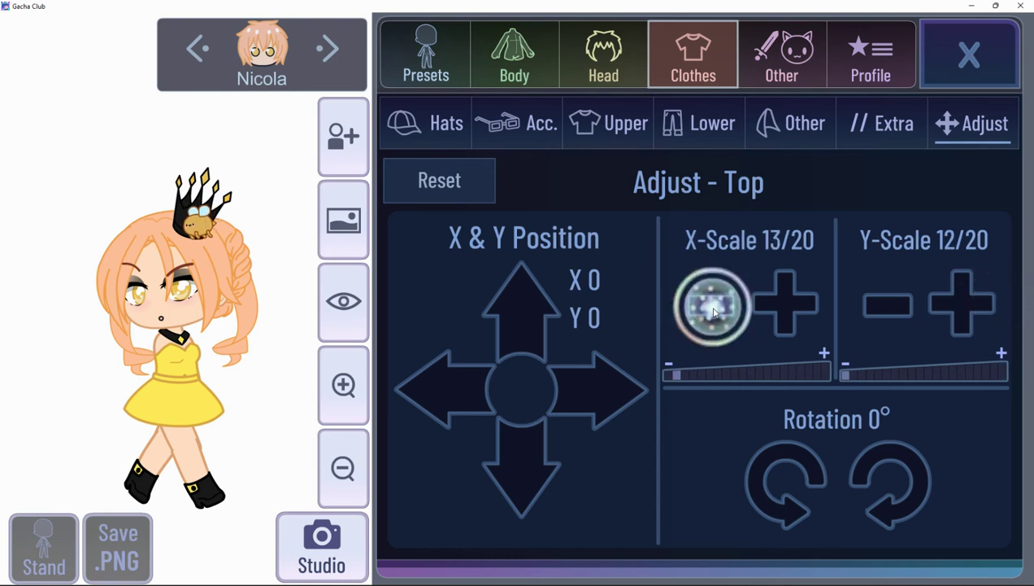
click(762, 302)
Tilt the bee to 342° and shift it to X -6, Y -2 beside the base of the crown.
click(795, 497)
double_click(797, 503)
click(473, 382)
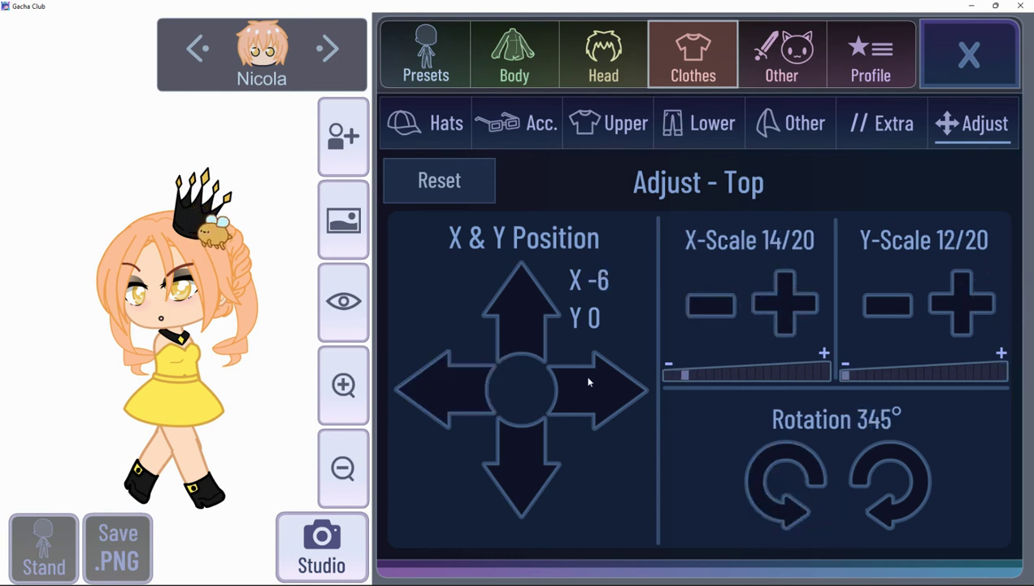
click(862, 476)
click(769, 478)
click(788, 496)
click(516, 330)
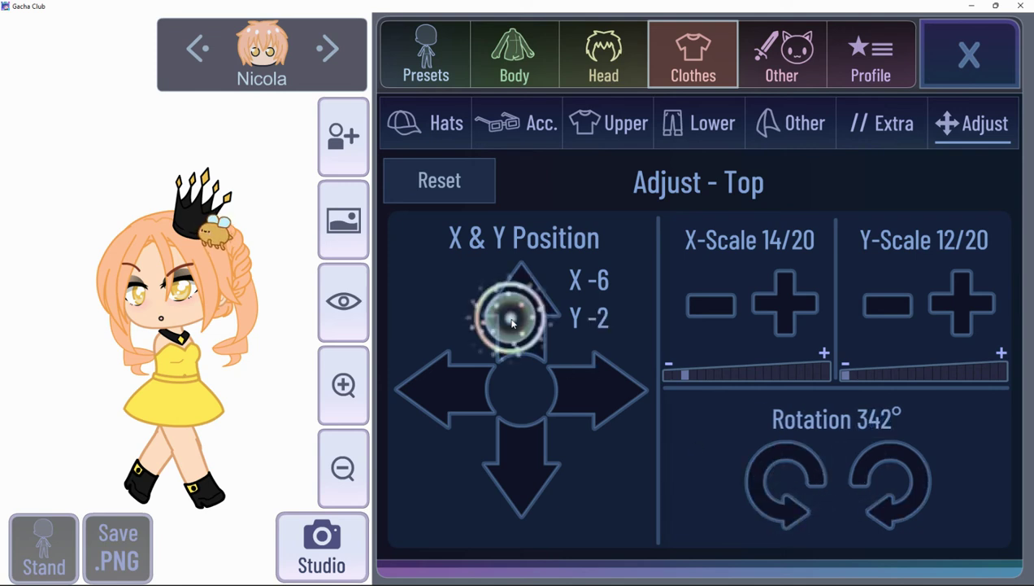
Open the colors of the top accessory and set the bee's main color to the same bright yellow as the dress.
click(513, 121)
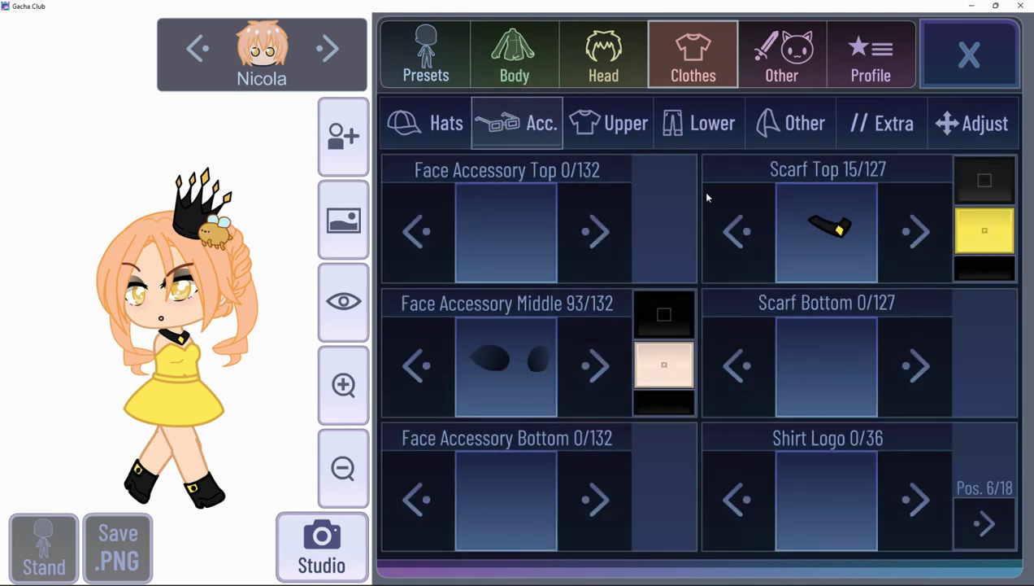
click(431, 121)
click(664, 362)
click(668, 308)
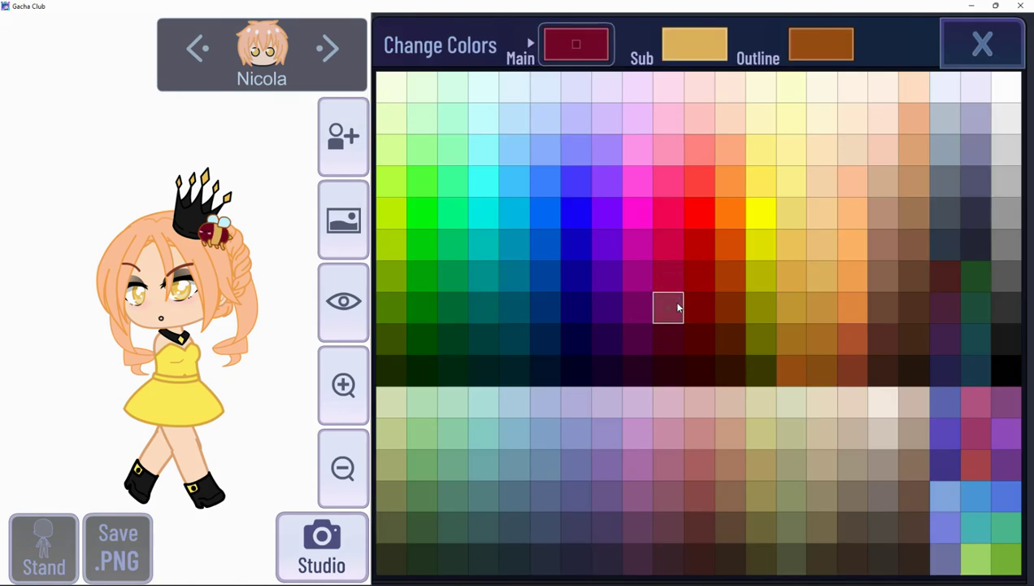
click(789, 183)
click(762, 210)
click(762, 182)
Set the bee's sub color to near-black for the stripes and close the color palette.
click(683, 22)
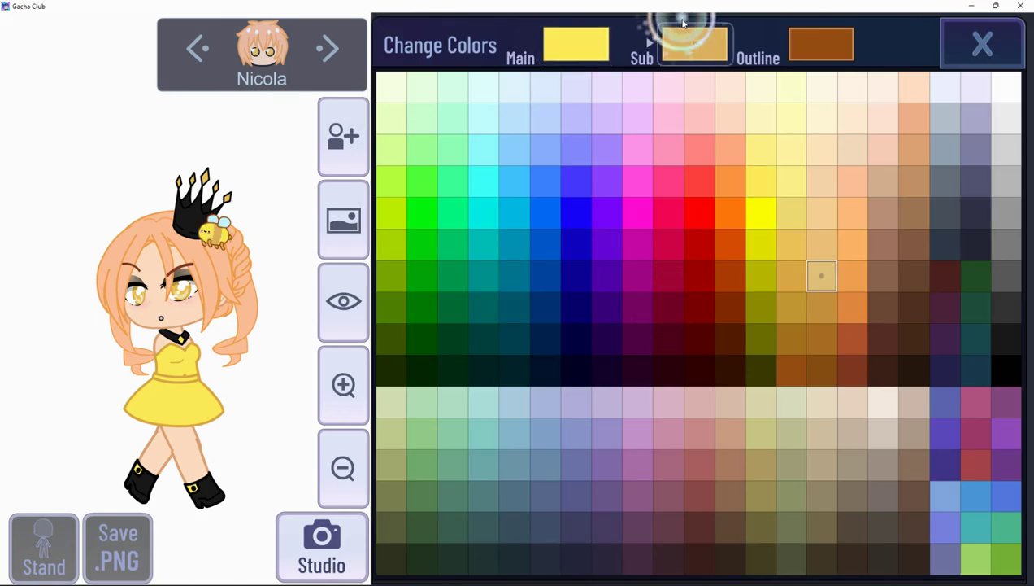
click(1006, 332)
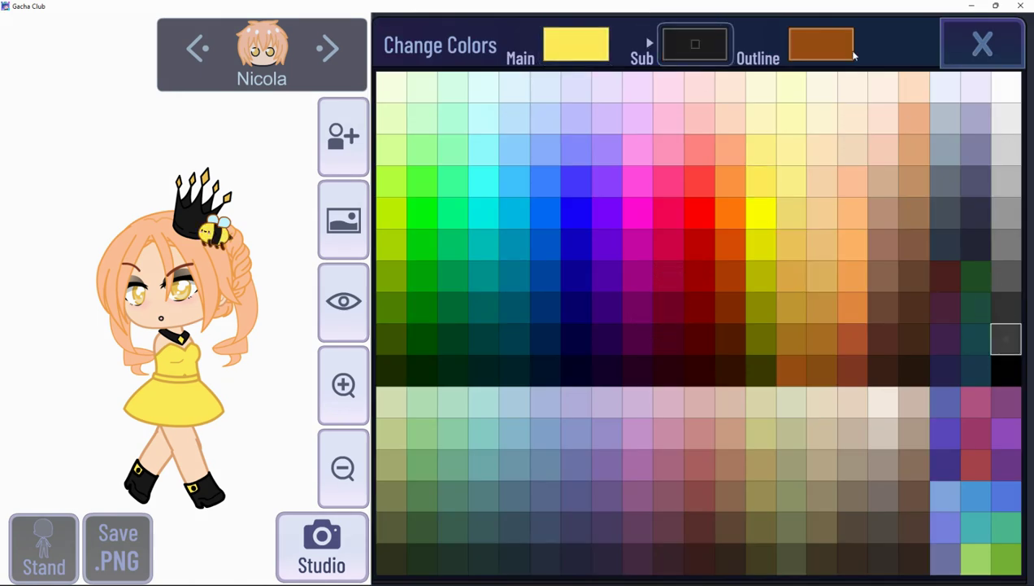
click(984, 47)
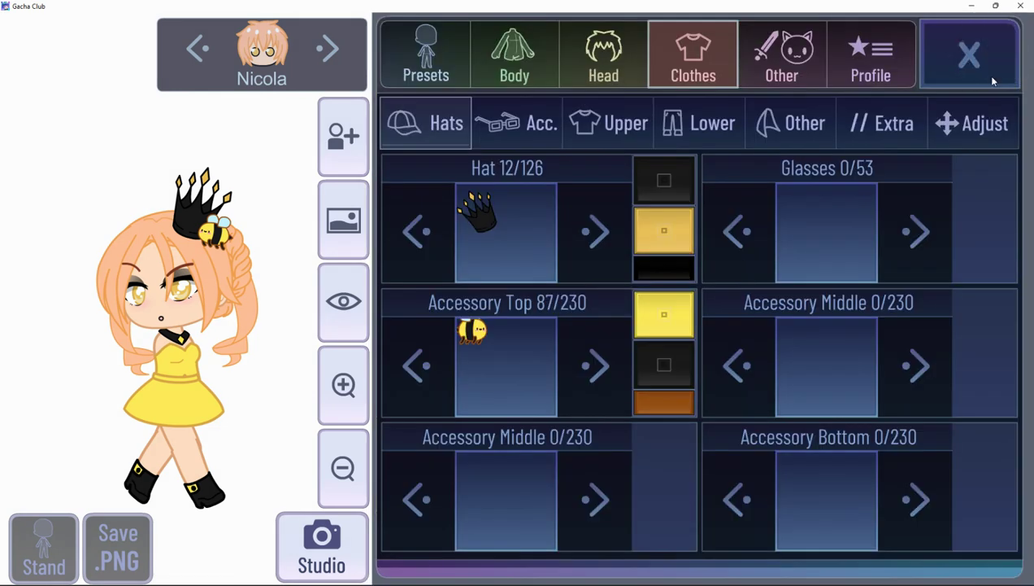
Reopen the bee's adjustments, rotate it to 336° and raise it onto the crown's points at X -10, Y -36.
click(968, 120)
click(485, 381)
mouse_move(504, 341)
mouse_down()
mouse_move(506, 332)
mouse_move(518, 339)
mouse_up()
click(873, 446)
drag(798, 495, 809, 506)
click(526, 319)
click(525, 321)
click(514, 446)
click(581, 388)
drag(451, 370, 451, 371)
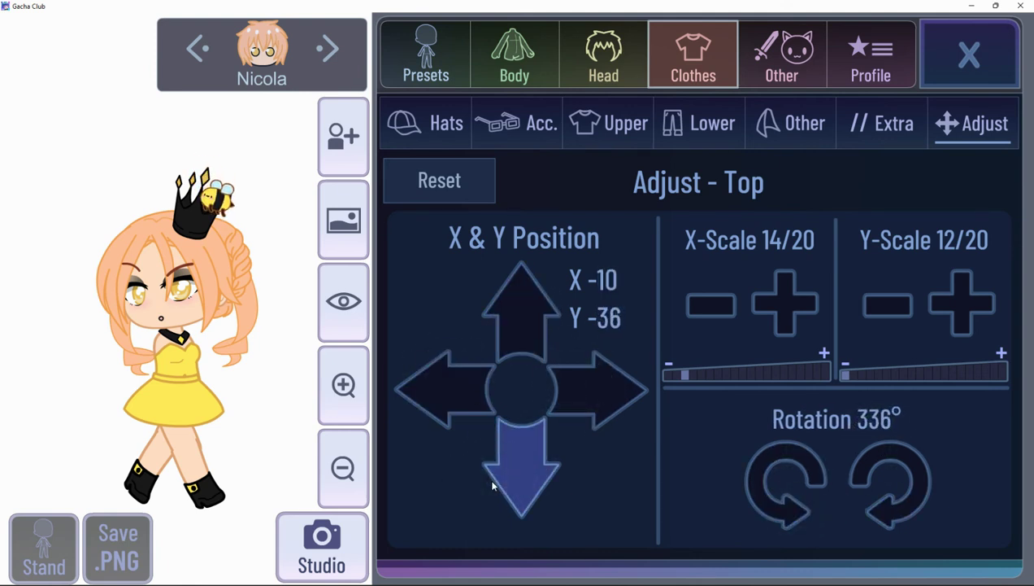